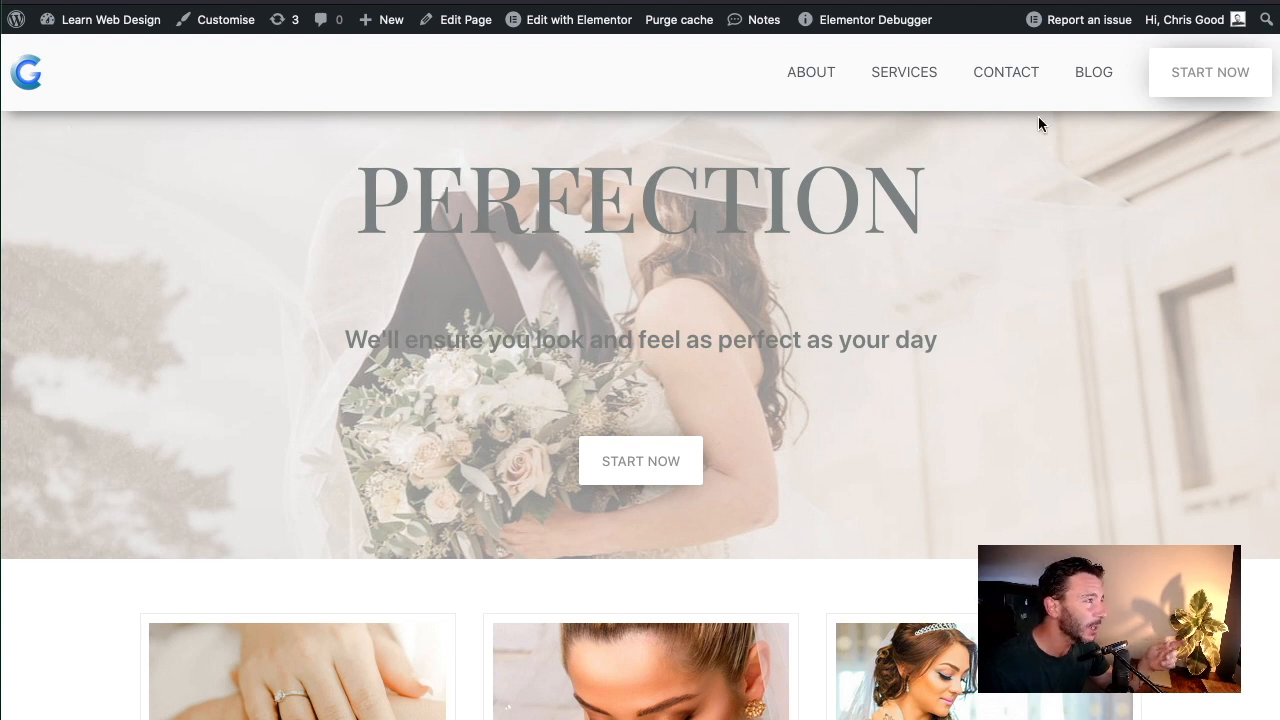
Examine how the header separates from the hero image and service cards on the live page, with and without its shadow
{"action": "scroll", "coordinate": [866, 180], "scroll_direction": "down", "scroll_amount": 4}
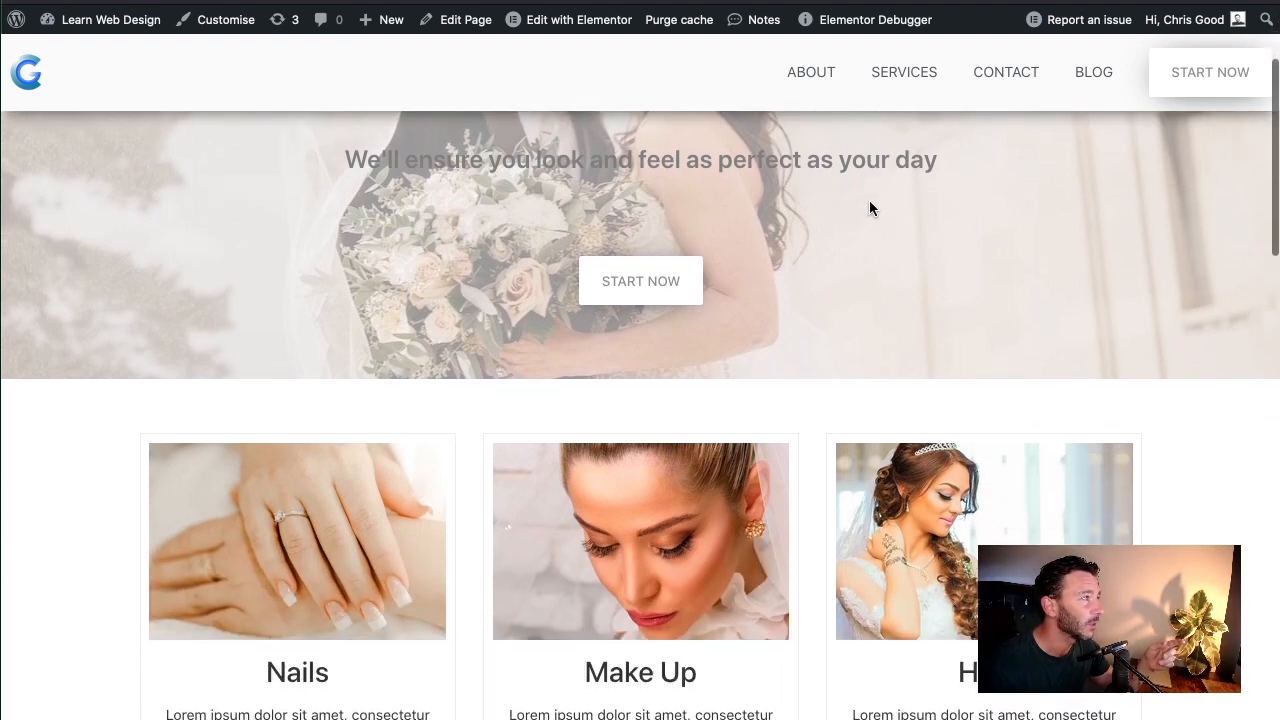
{"action": "scroll", "coordinate": [821, 207], "scroll_direction": "down", "scroll_amount": 4}
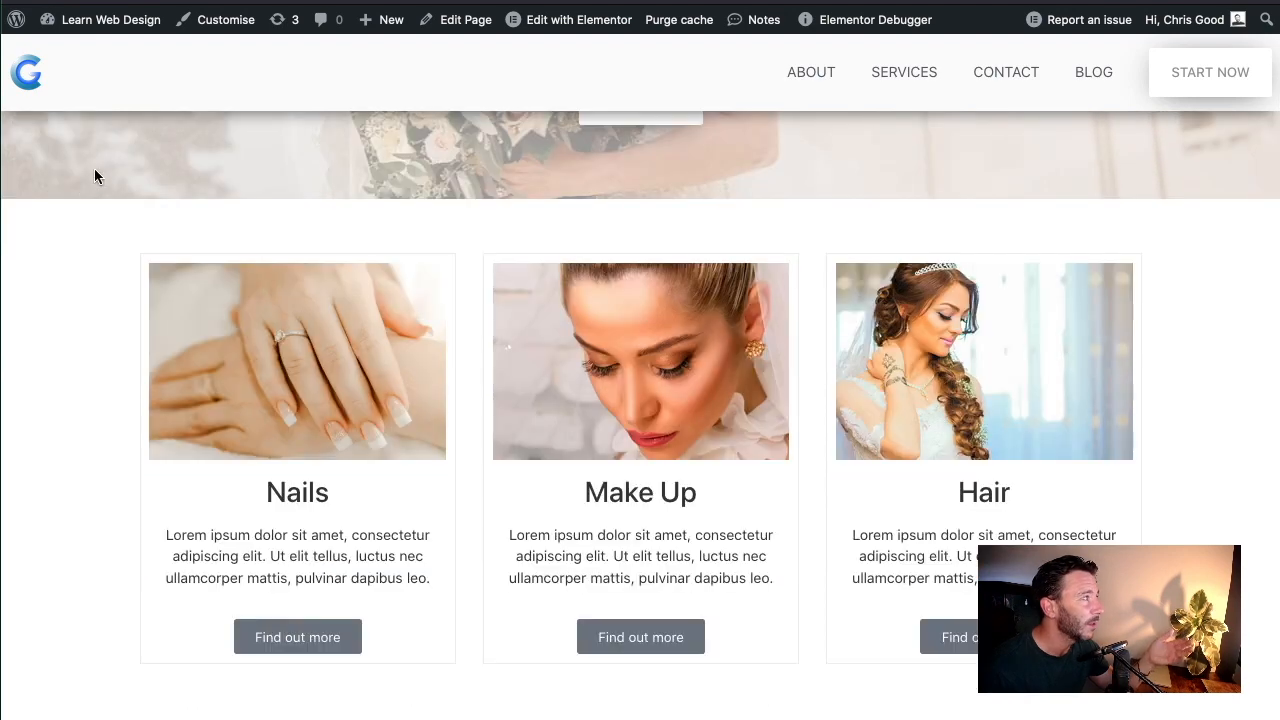
{"action": "scroll", "coordinate": [79, 240], "scroll_direction": "down", "scroll_amount": 3}
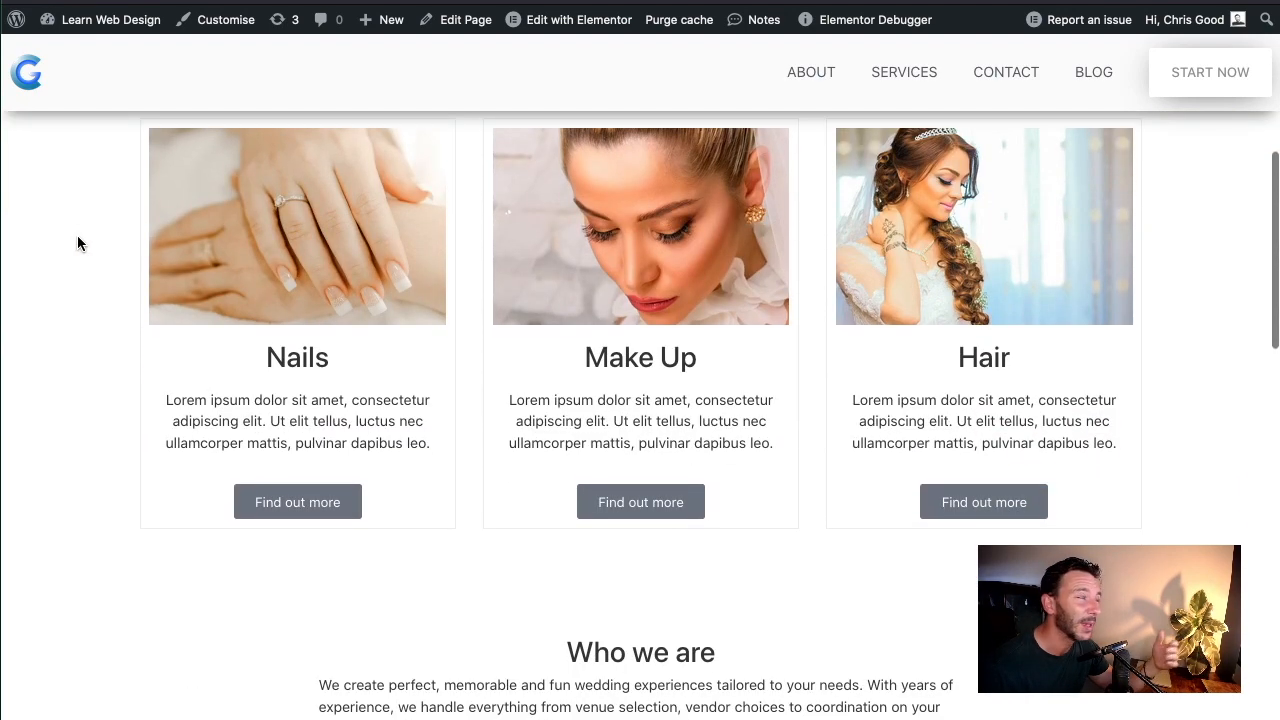
{"action": "scroll", "coordinate": [78, 243], "scroll_direction": "down", "scroll_amount": 1}
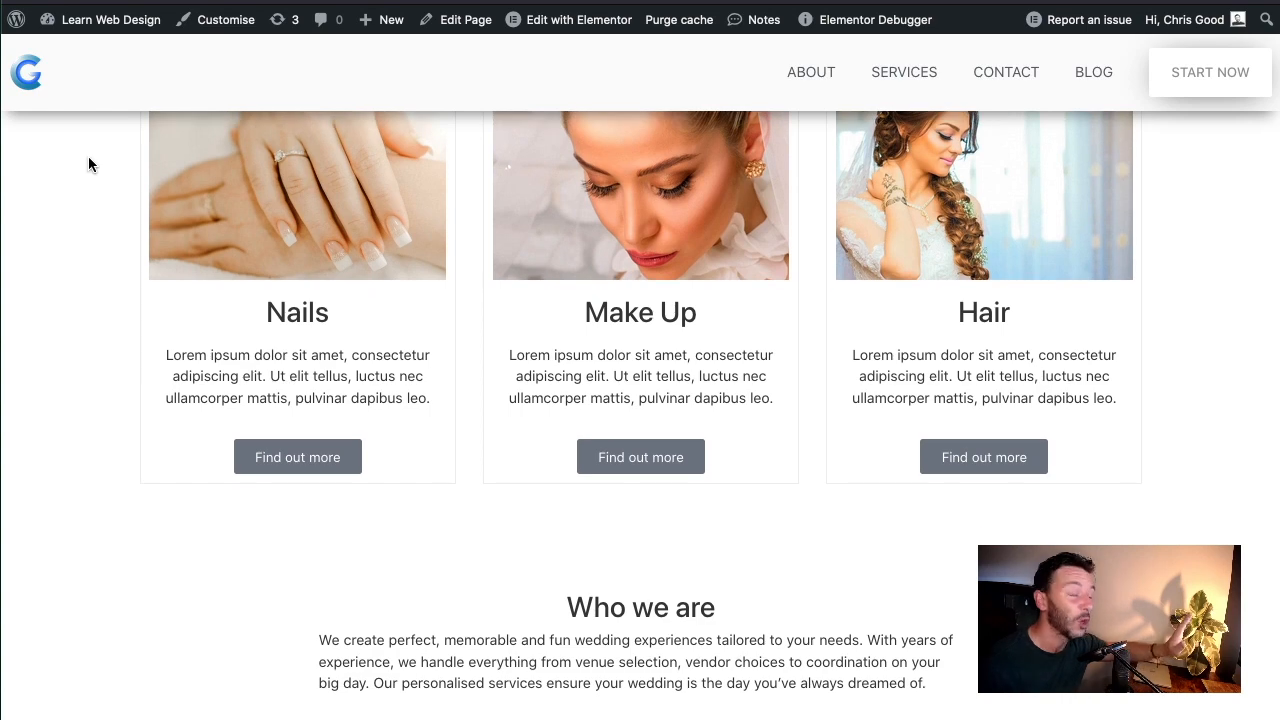
{"action": "scroll", "coordinate": [89, 163], "scroll_direction": "up", "scroll_amount": 10}
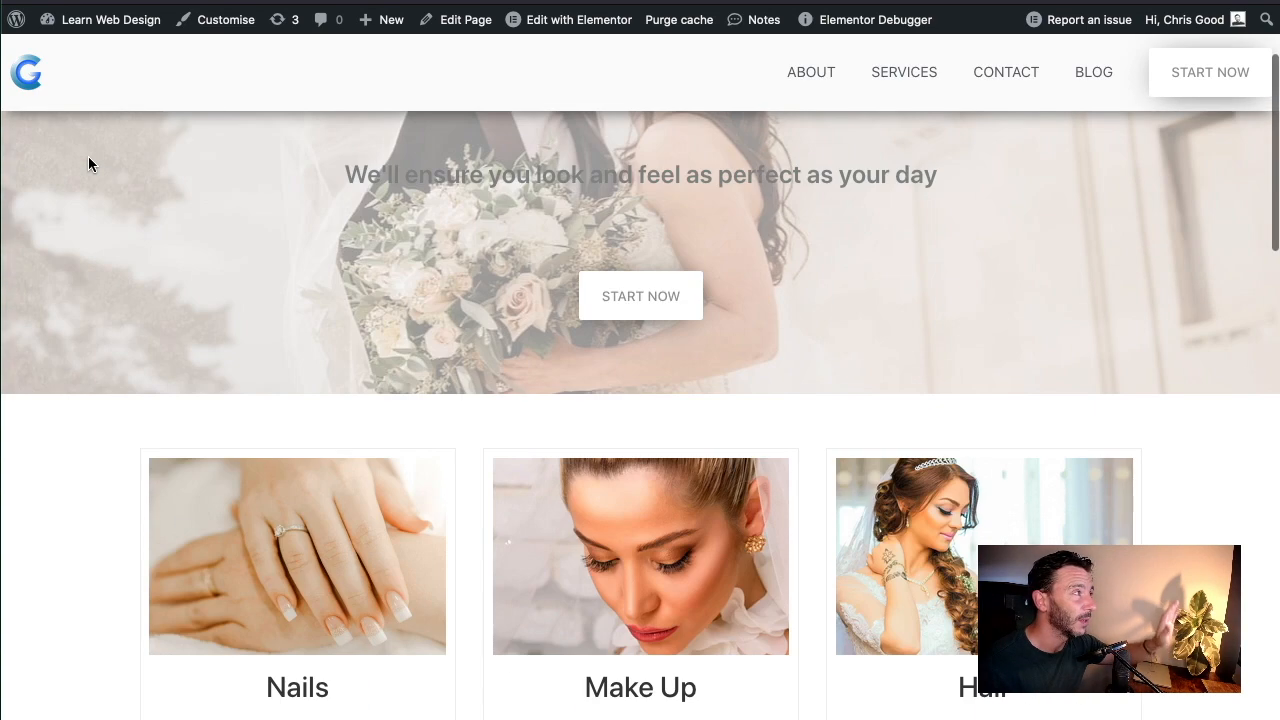
{"action": "scroll", "coordinate": [89, 163], "scroll_direction": "down", "scroll_amount": 4}
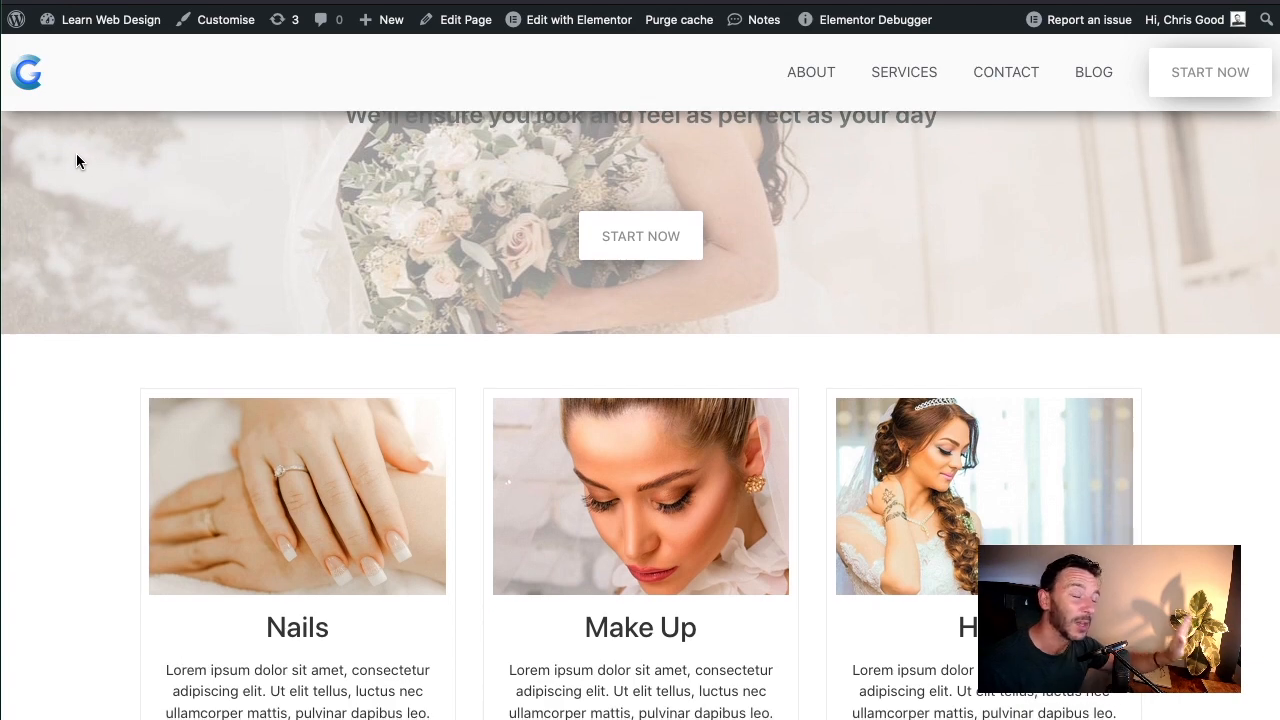
{"action": "scroll", "coordinate": [77, 161], "scroll_direction": "down", "scroll_amount": 3}
{"action": "scroll", "coordinate": [109, 150], "scroll_direction": "up", "scroll_amount": 4}
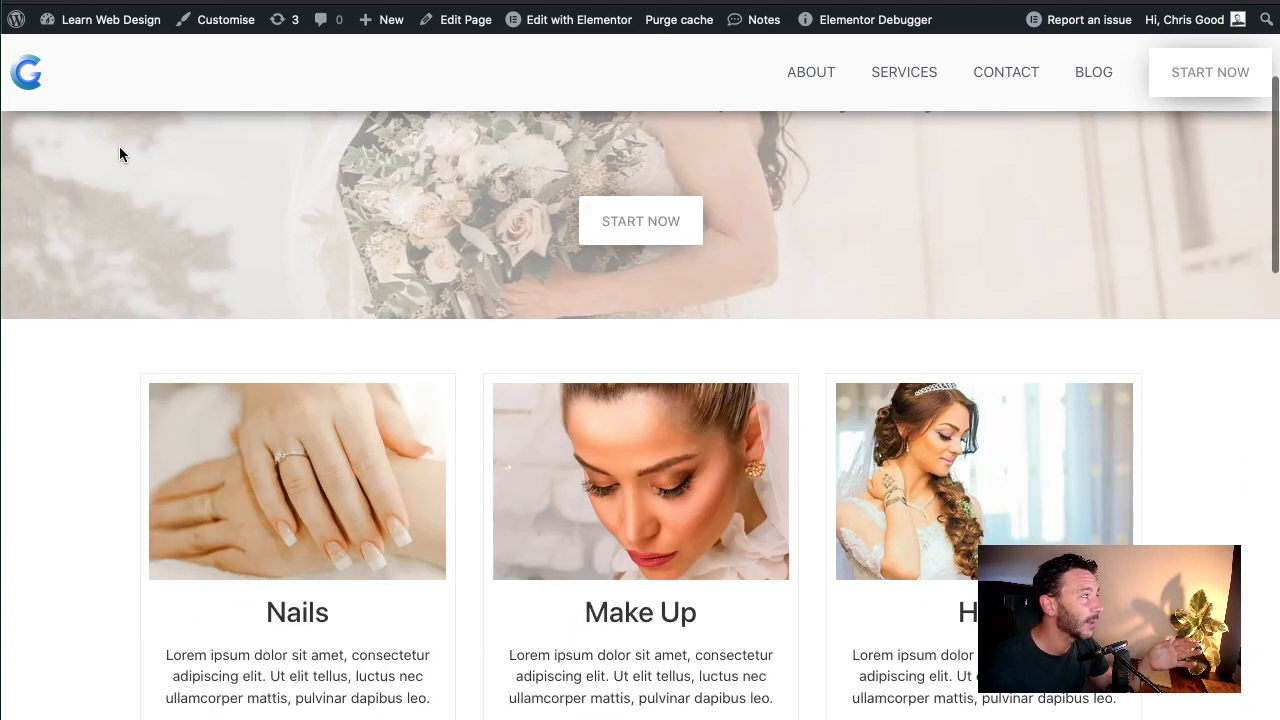
{"action": "scroll", "coordinate": [270, 148], "scroll_direction": "down", "scroll_amount": 1}
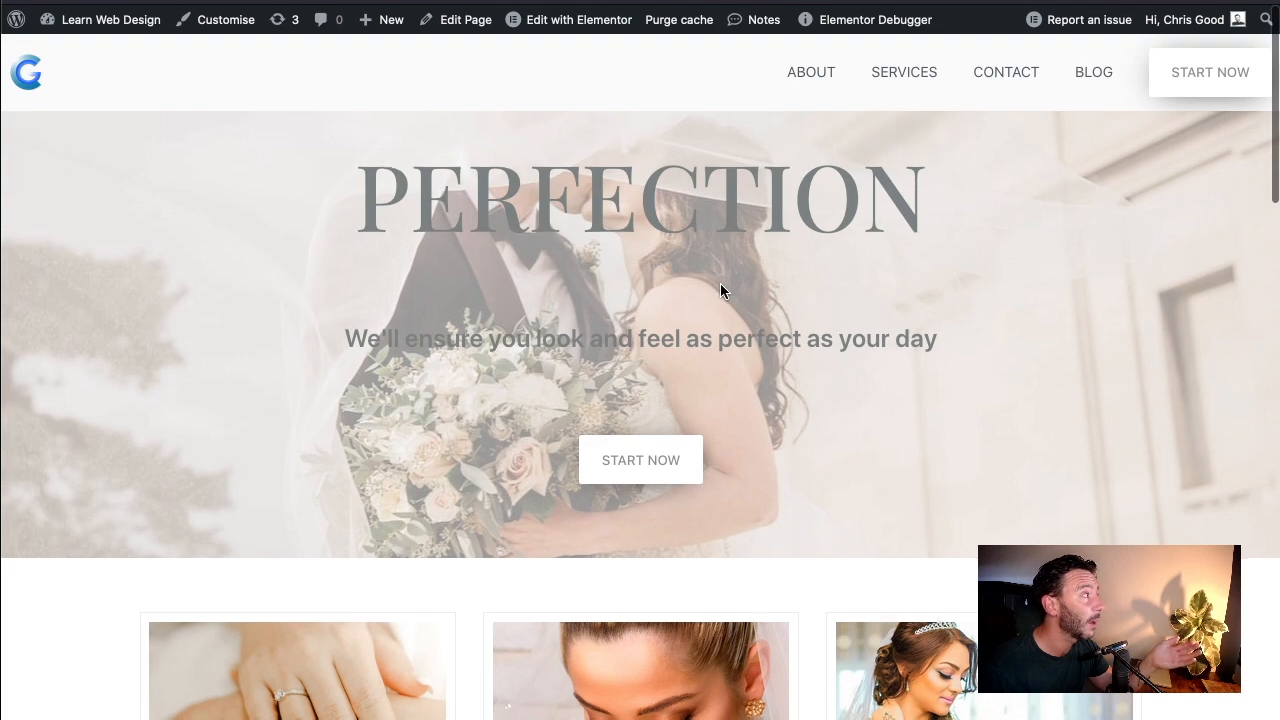
{"action": "scroll", "coordinate": [721, 284], "scroll_direction": "down", "scroll_amount": 4}
{"action": "scroll", "coordinate": [719, 283], "scroll_direction": "down", "scroll_amount": 2}
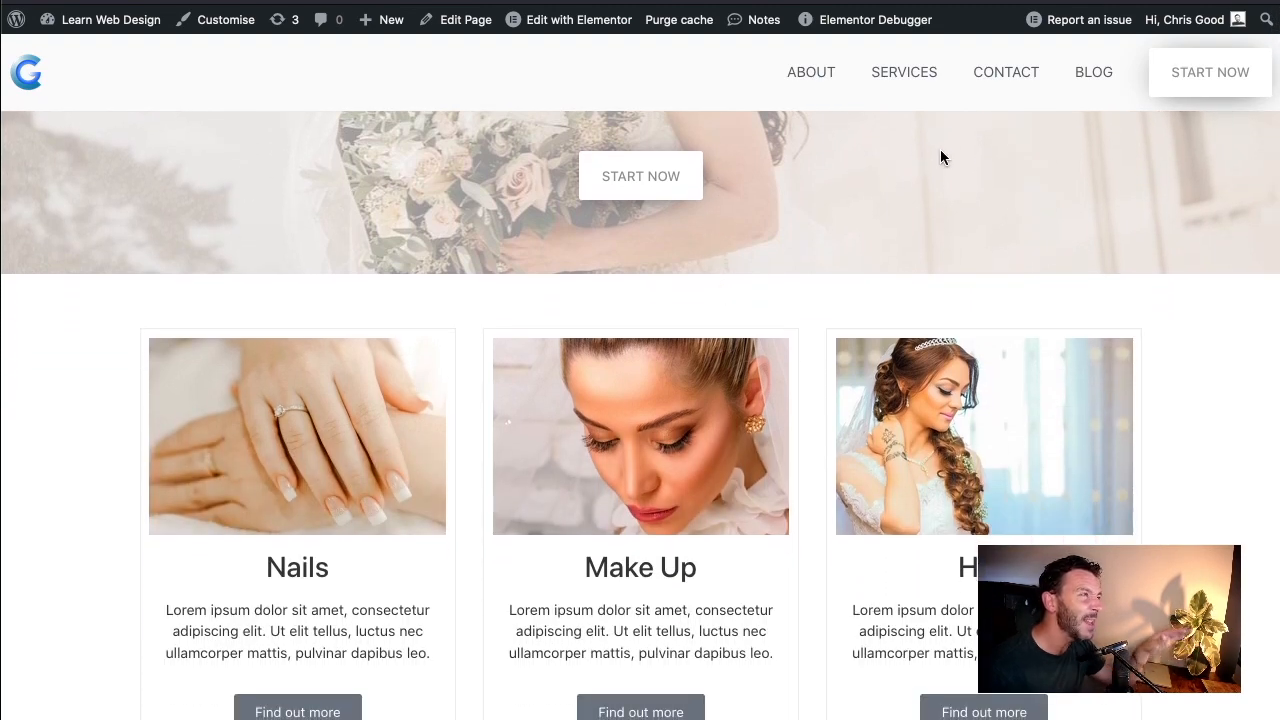
{"action": "scroll", "coordinate": [940, 157], "scroll_direction": "down", "scroll_amount": 7}
{"action": "scroll", "coordinate": [883, 173], "scroll_direction": "down", "scroll_amount": 2}
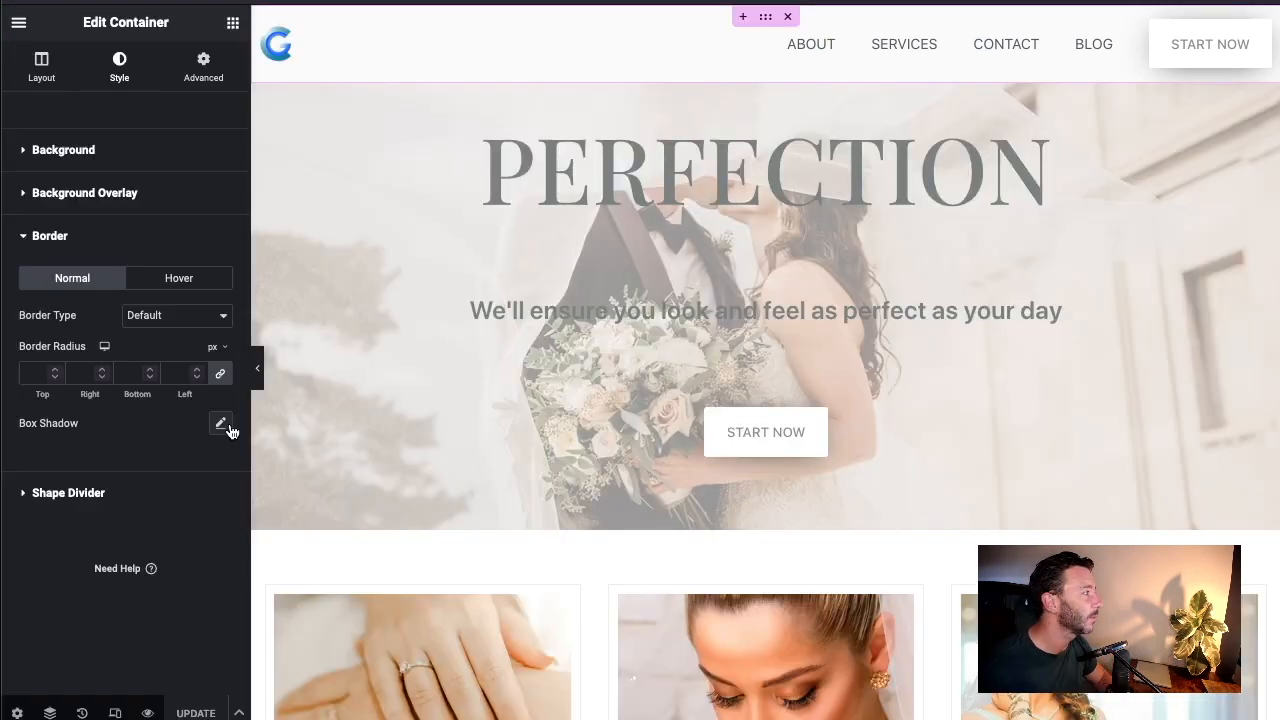
Give the header container an outline box shadow with horizontal -1, vertical 11, blur 15 and spread -9, and check it on the live page
{"action": "left_click", "coordinate": [220, 423]}
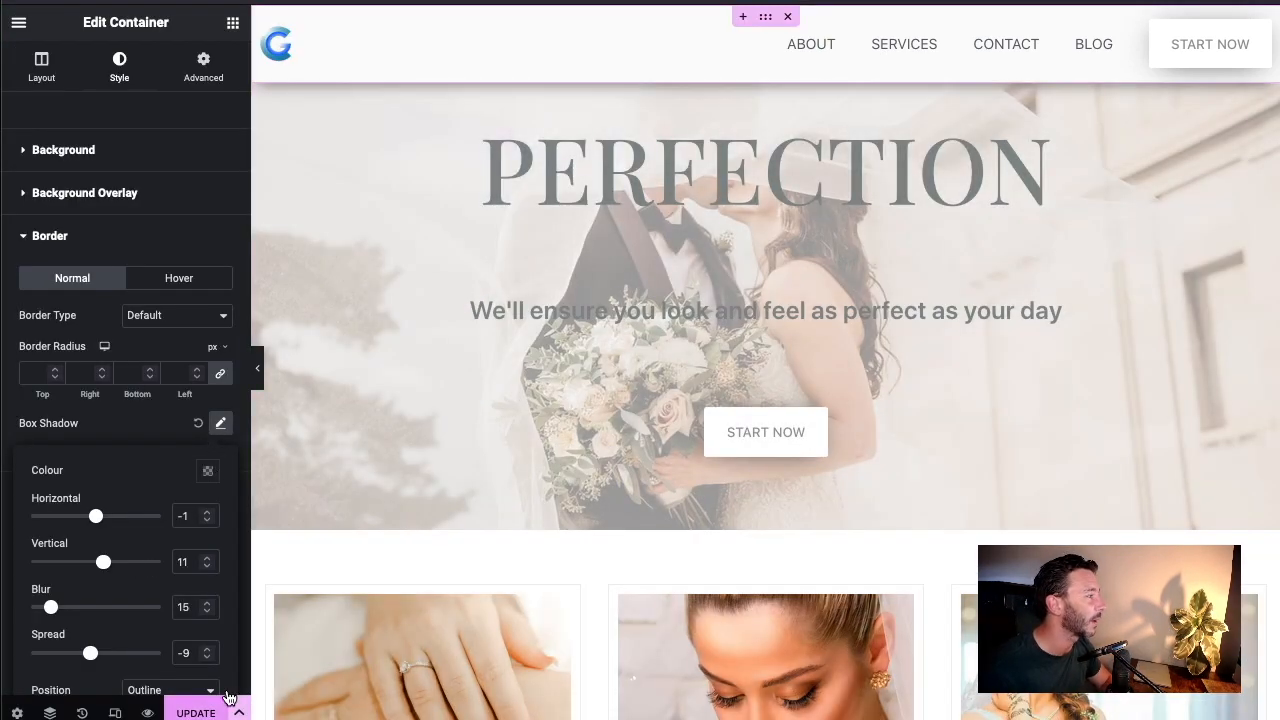
{"action": "left_click", "coordinate": [771, 323]}
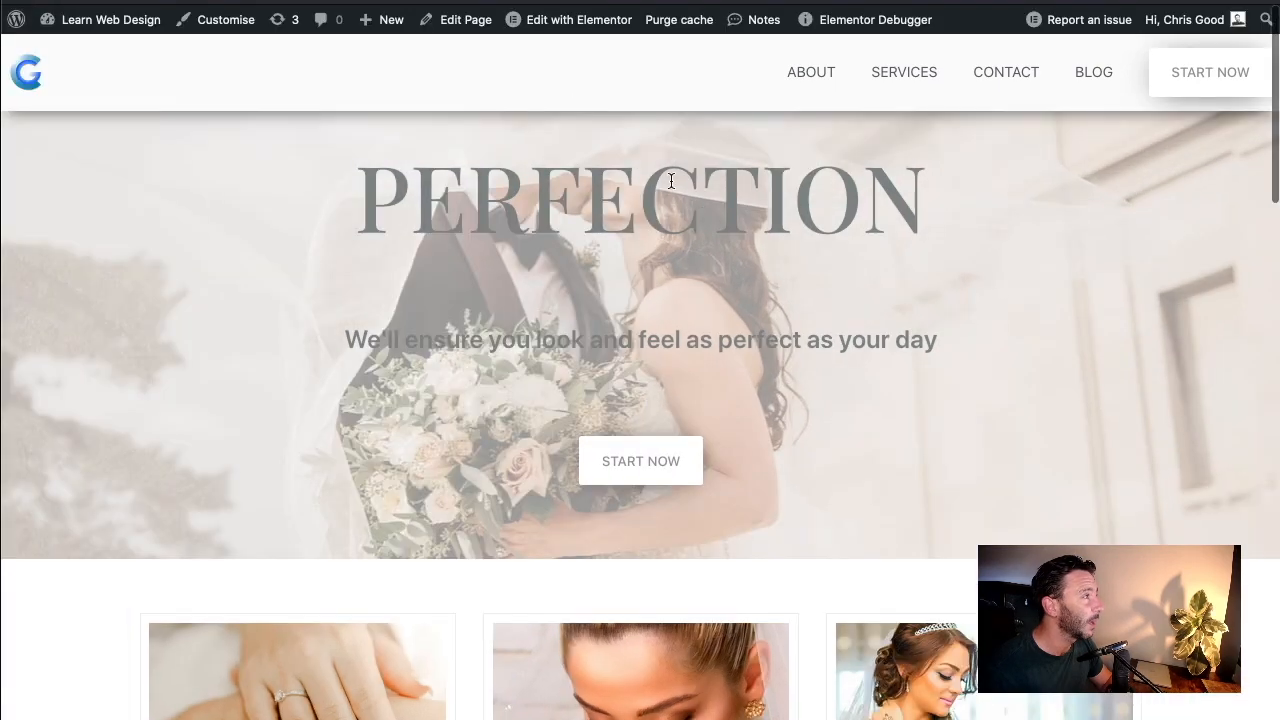
{"action": "scroll", "coordinate": [654, 229], "scroll_direction": "down", "scroll_amount": 3}
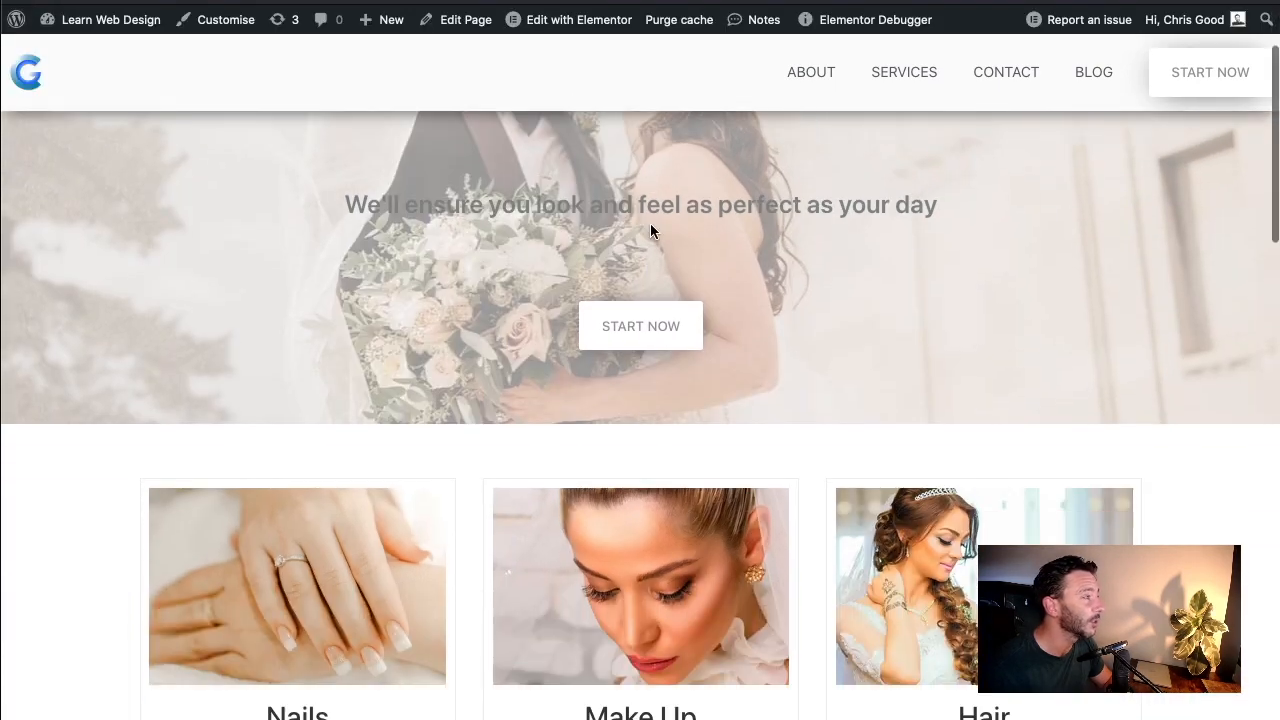
{"action": "scroll", "coordinate": [654, 229], "scroll_direction": "up", "scroll_amount": 3}
{"action": "scroll", "coordinate": [654, 231], "scroll_direction": "up", "scroll_amount": 1}
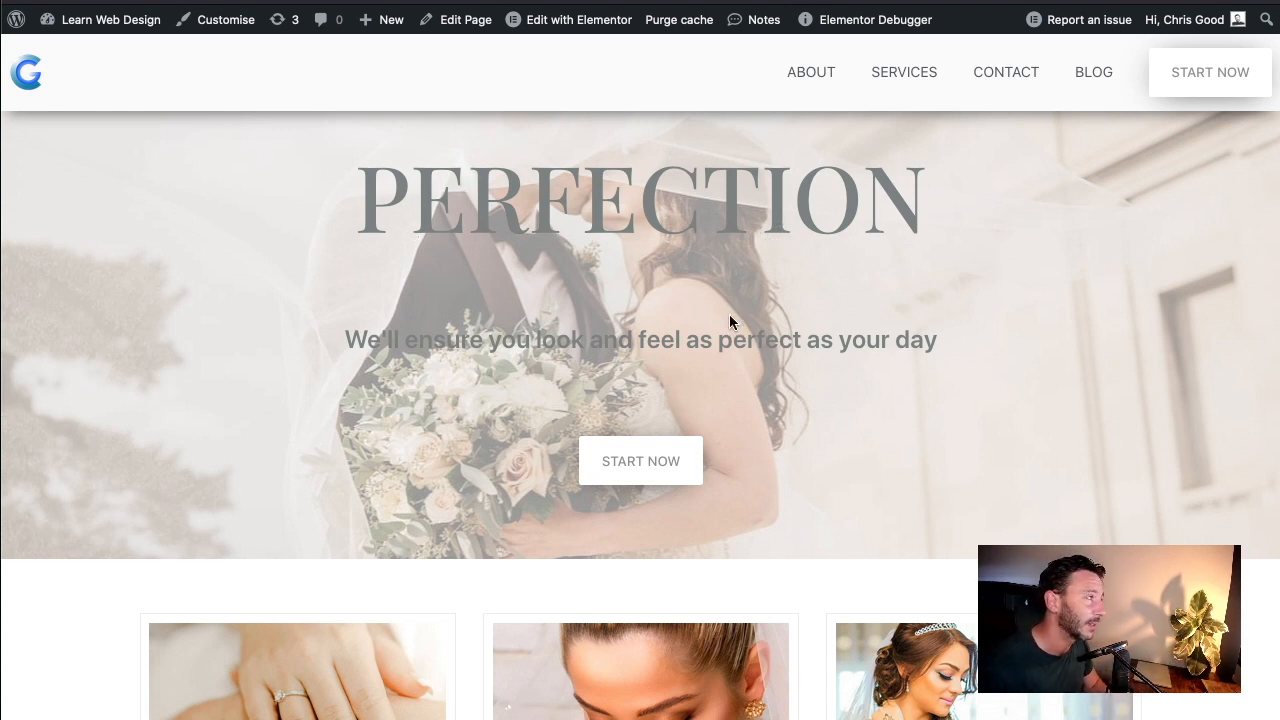
Examine the live page's header shadow, the hero button and the hover shadows on the Nails, Make Up and Hair cards
{"action": "scroll", "coordinate": [716, 327], "scroll_direction": "down", "scroll_amount": 3}
{"action": "scroll", "coordinate": [466, 405], "scroll_direction": "down", "scroll_amount": 4}
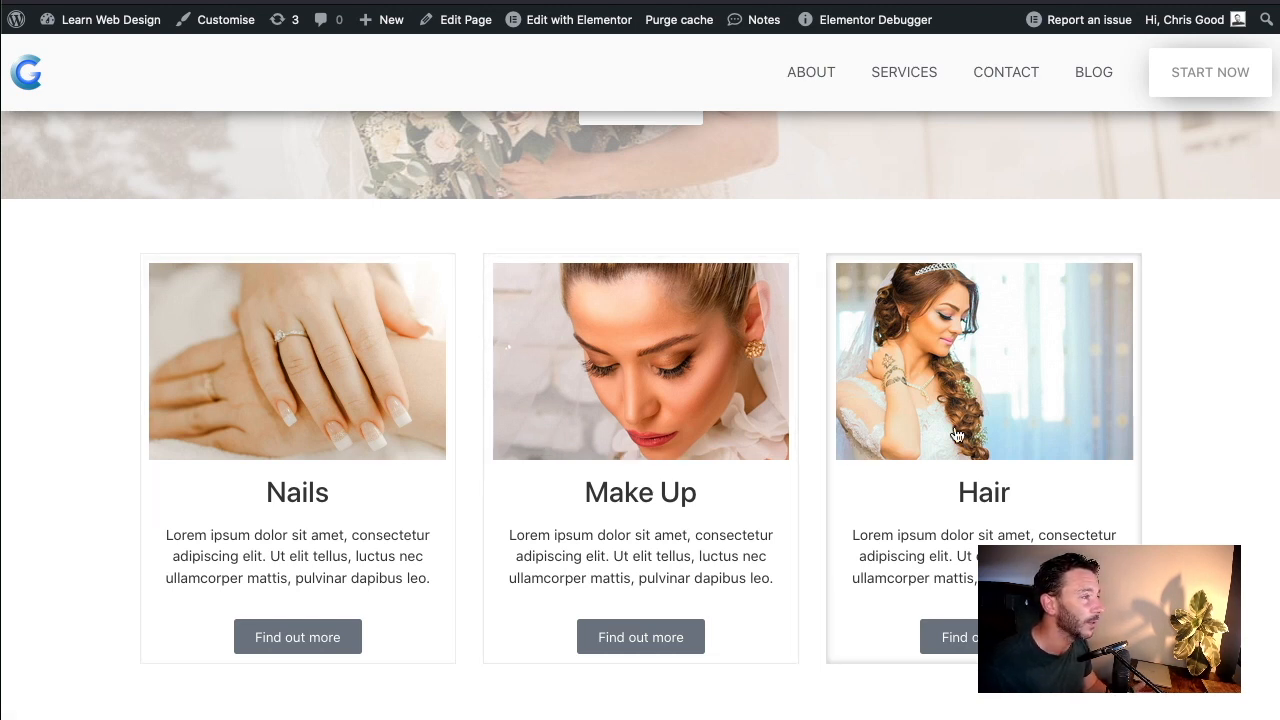
{"action": "scroll", "coordinate": [265, 403], "scroll_direction": "down", "scroll_amount": 1}
{"action": "scroll", "coordinate": [677, 346], "scroll_direction": "up", "scroll_amount": 1}
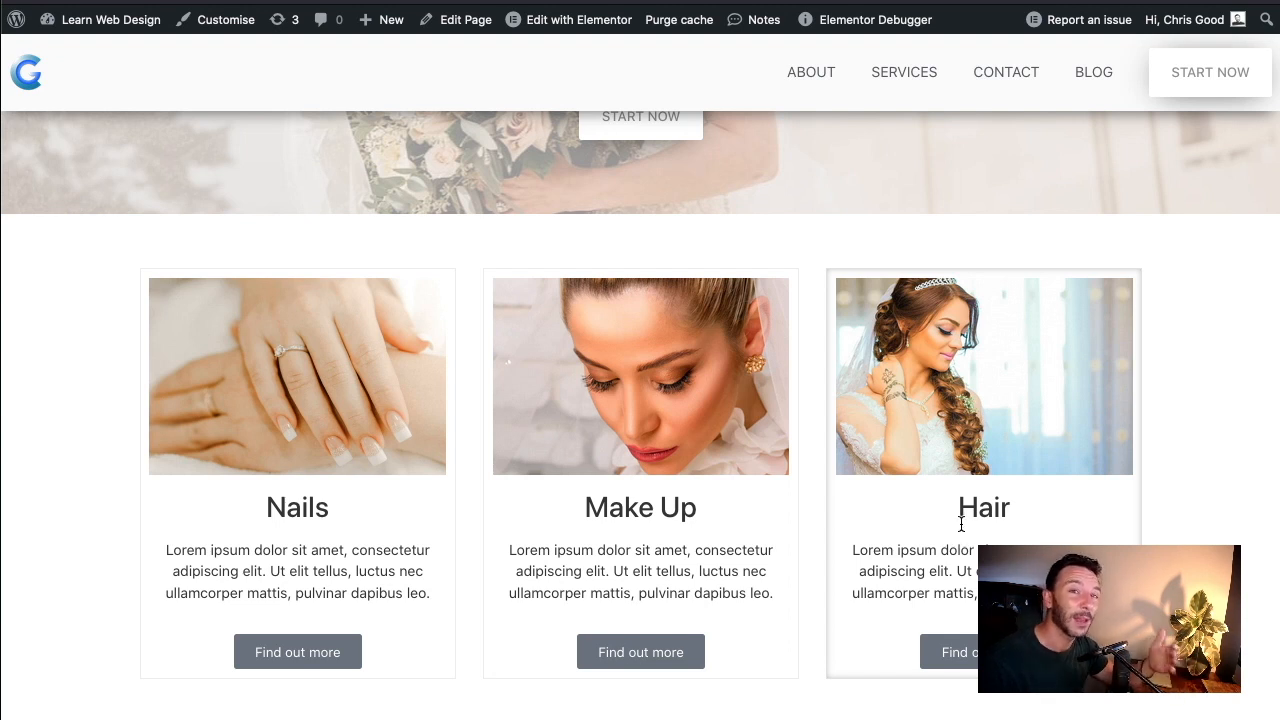
{"action": "scroll", "coordinate": [608, 371], "scroll_direction": "down", "scroll_amount": 3}
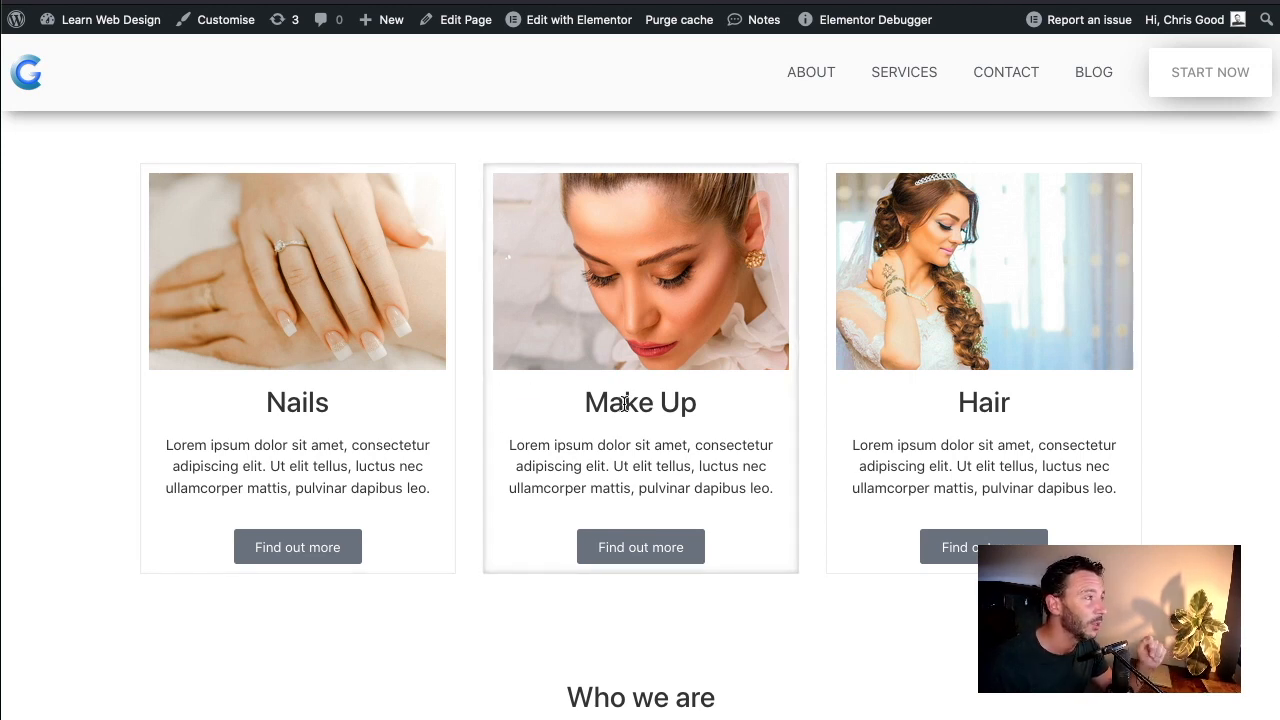
{"action": "scroll", "coordinate": [571, 349], "scroll_direction": "down", "scroll_amount": 3}
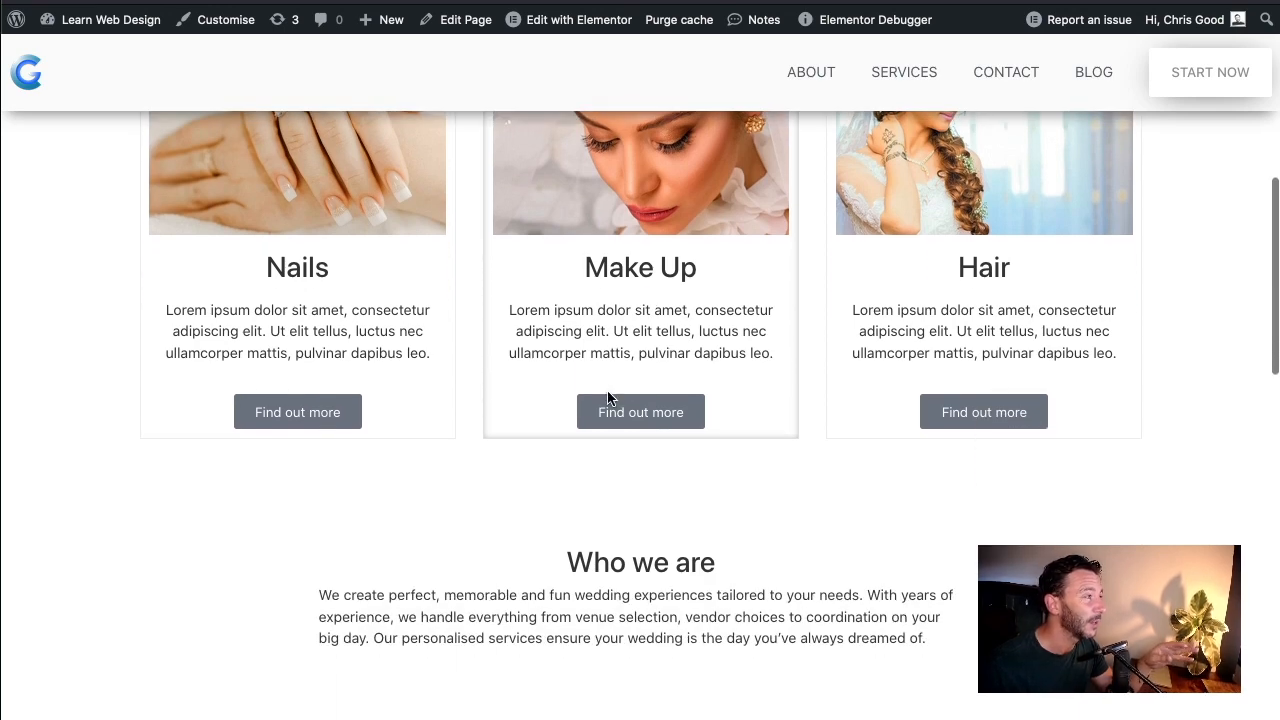
{"action": "scroll", "coordinate": [608, 397], "scroll_direction": "up", "scroll_amount": 2}
{"action": "scroll", "coordinate": [606, 386], "scroll_direction": "down", "scroll_amount": 2}
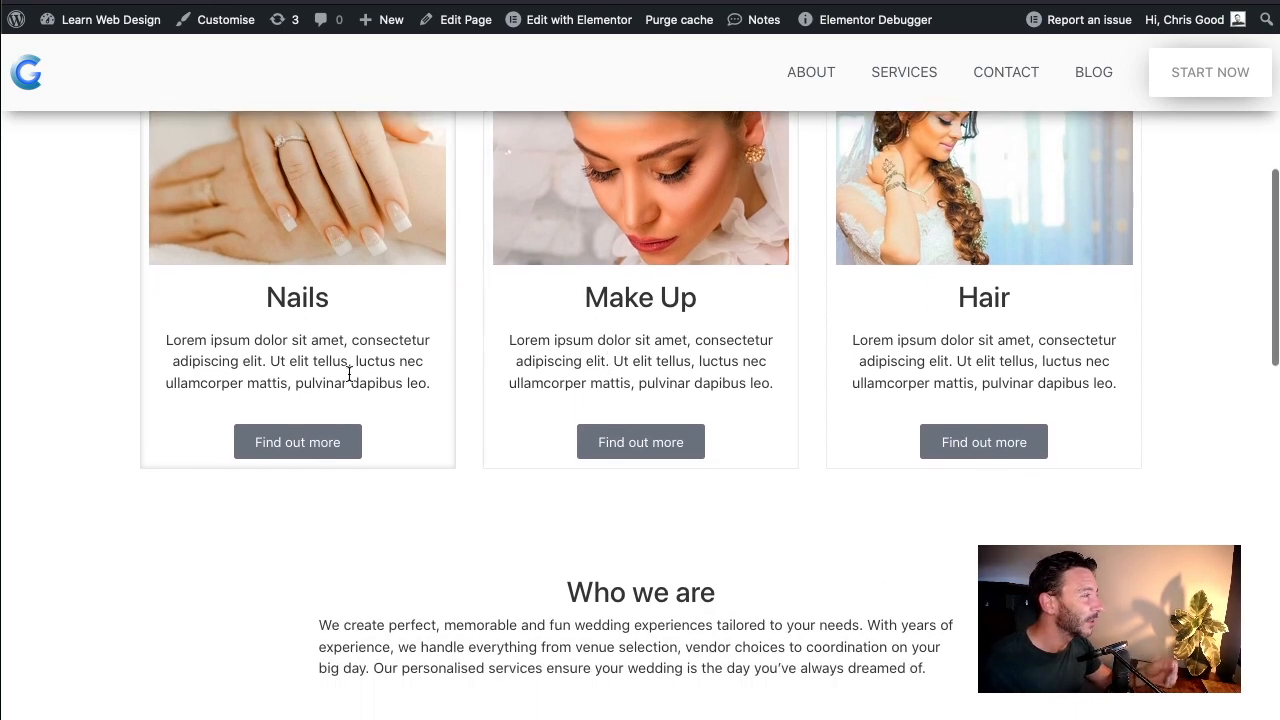
{"action": "scroll", "coordinate": [848, 338], "scroll_direction": "down", "scroll_amount": 1}
{"action": "scroll", "coordinate": [800, 380], "scroll_direction": "up", "scroll_amount": 3}
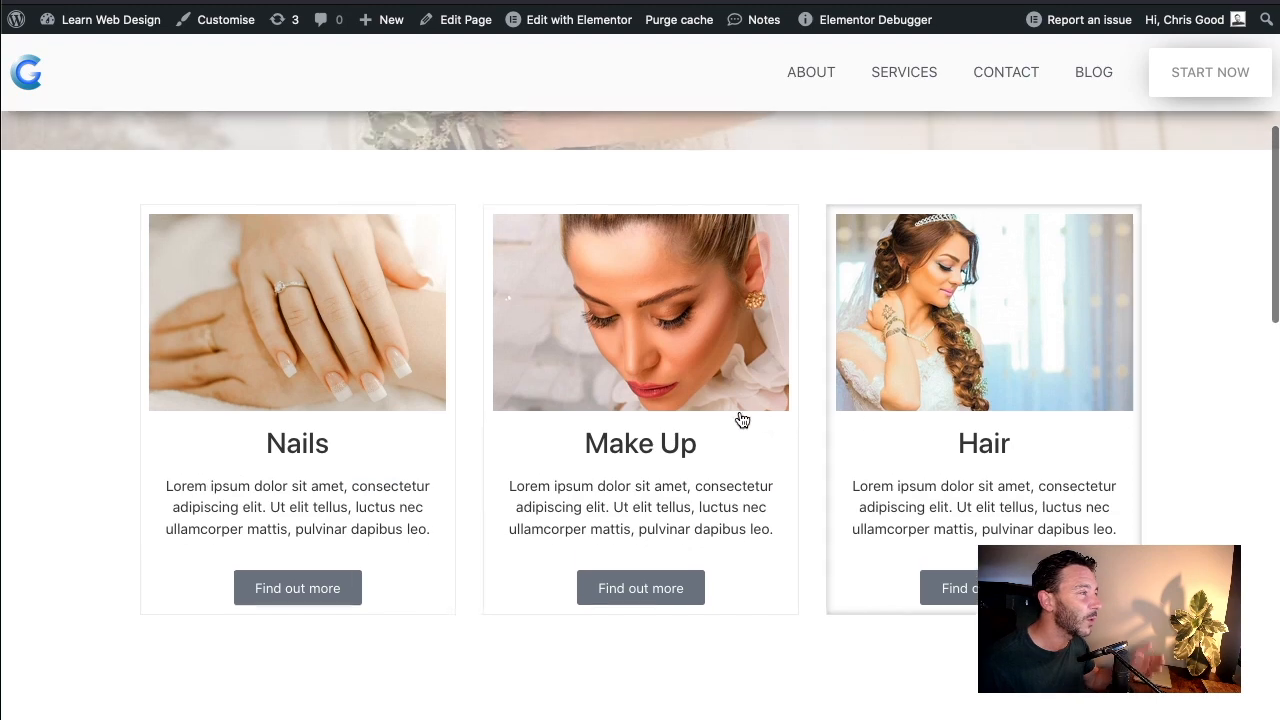
{"action": "scroll", "coordinate": [660, 430], "scroll_direction": "up", "scroll_amount": 5}
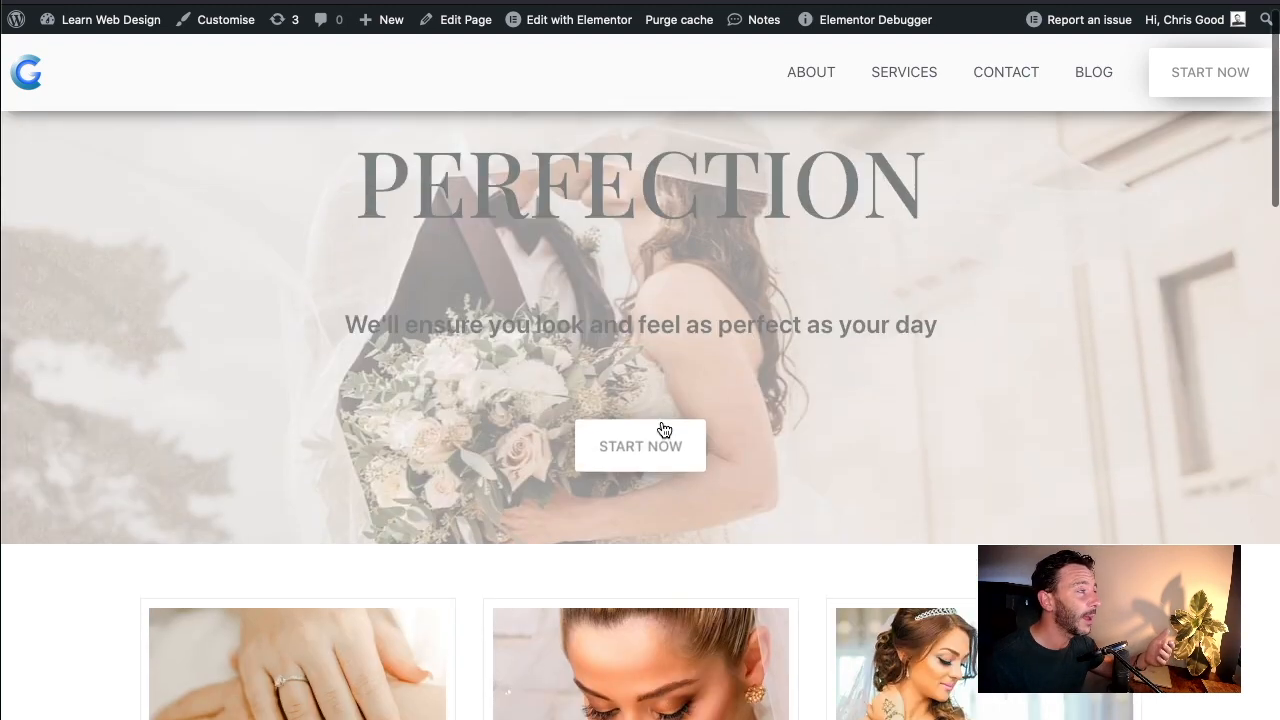
{"action": "scroll", "coordinate": [674, 409], "scroll_direction": "up", "scroll_amount": 1}
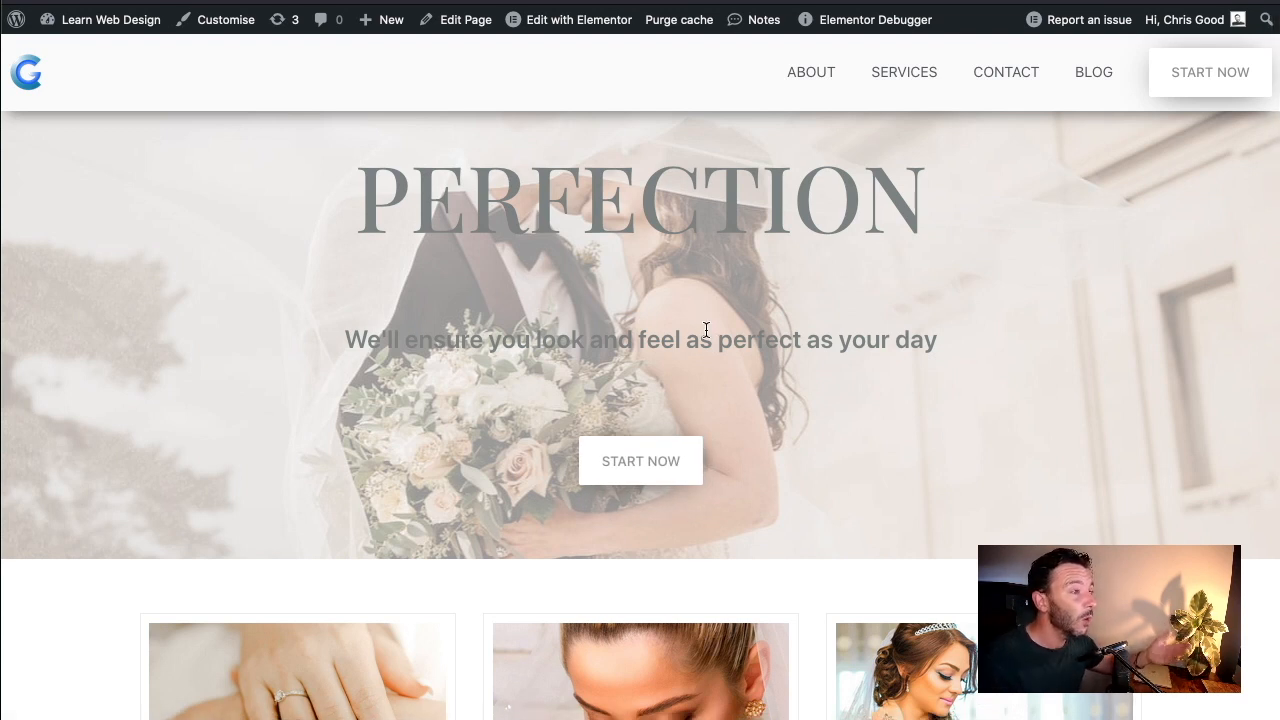
{"action": "scroll", "coordinate": [623, 432], "scroll_direction": "down", "scroll_amount": 5}
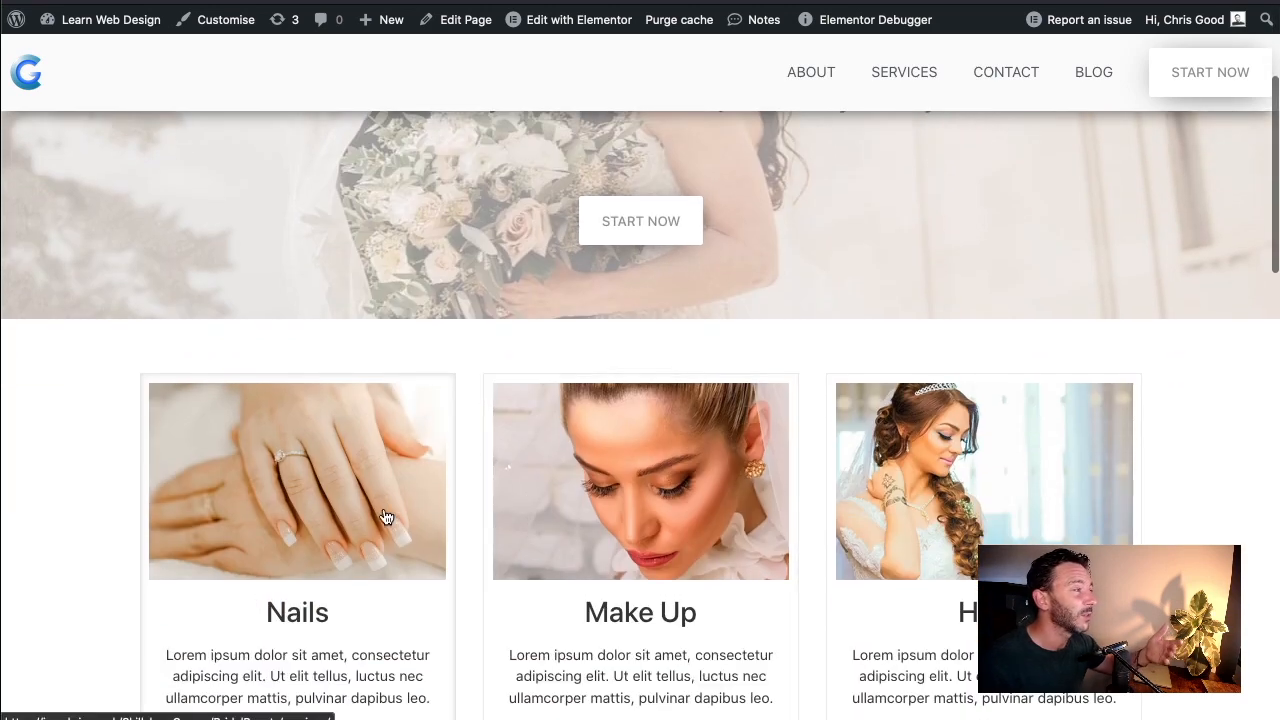
{"action": "scroll", "coordinate": [381, 515], "scroll_direction": "down", "scroll_amount": 1}
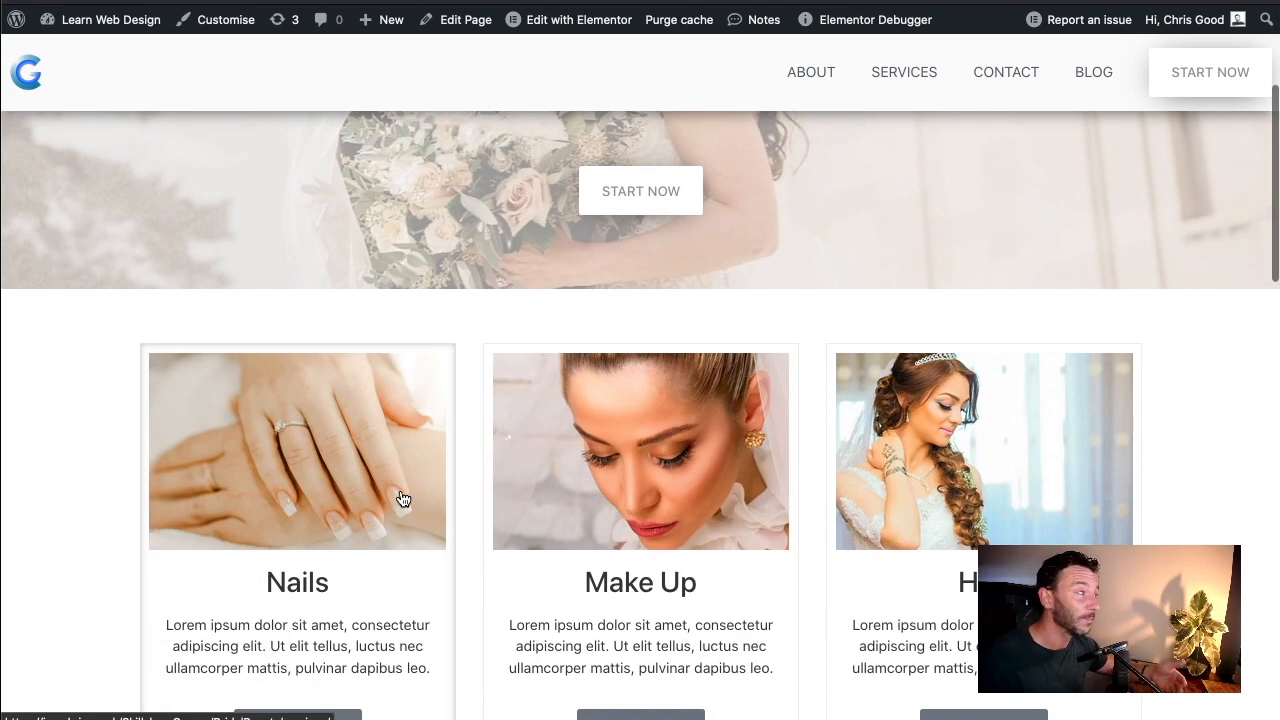
{"action": "scroll", "coordinate": [381, 436], "scroll_direction": "down", "scroll_amount": 1}
{"action": "scroll", "coordinate": [366, 455], "scroll_direction": "down", "scroll_amount": 2}
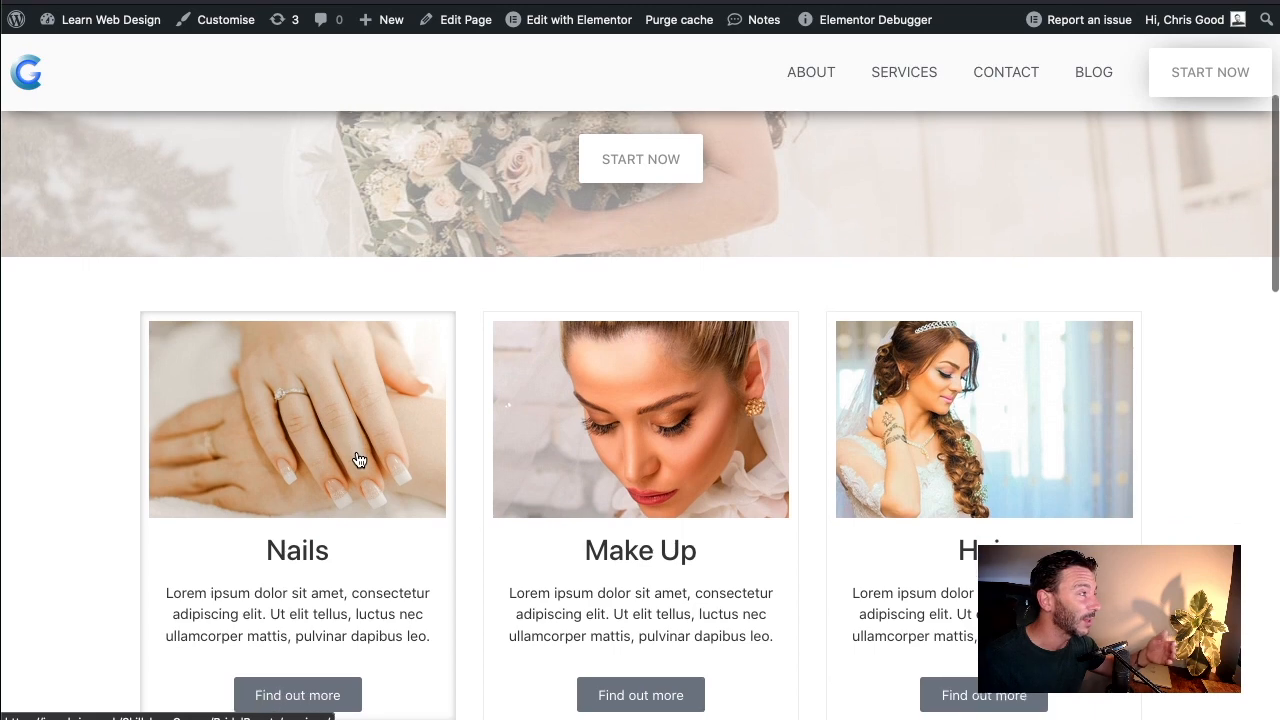
{"action": "scroll", "coordinate": [370, 448], "scroll_direction": "down", "scroll_amount": 2}
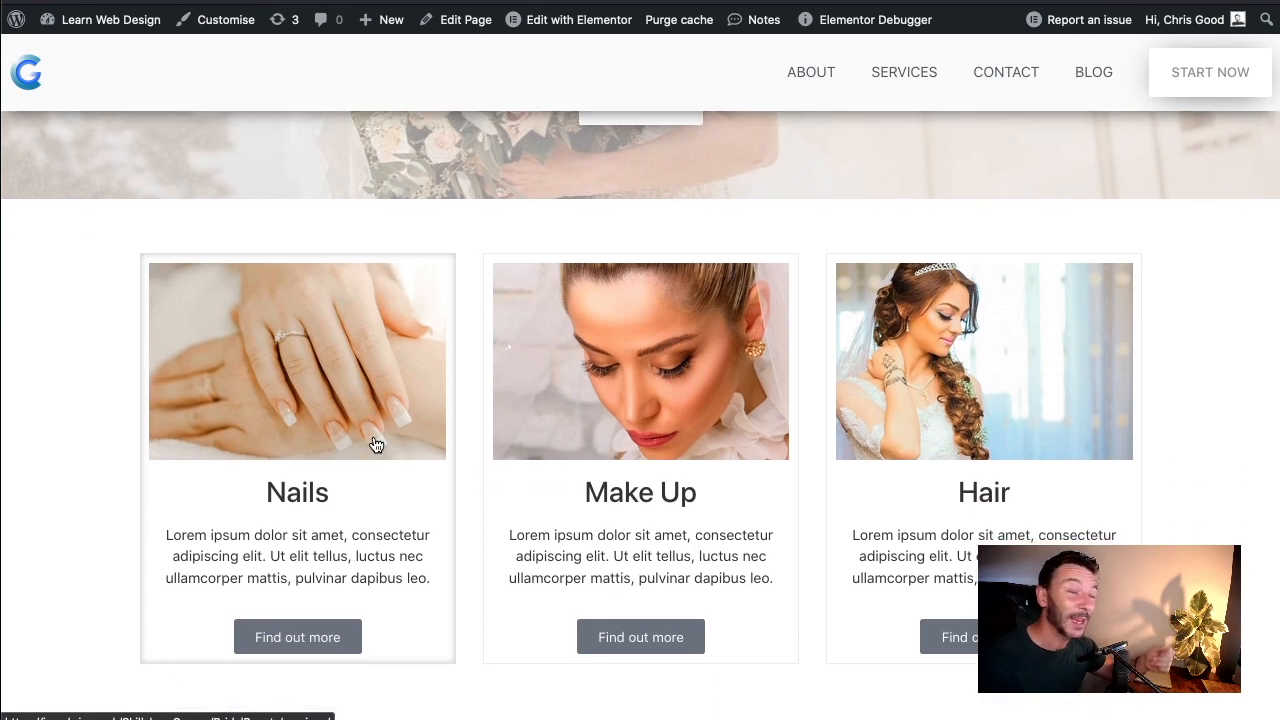
{"action": "scroll", "coordinate": [372, 442], "scroll_direction": "down", "scroll_amount": 3}
{"action": "scroll", "coordinate": [650, 420], "scroll_direction": "up", "scroll_amount": 10}
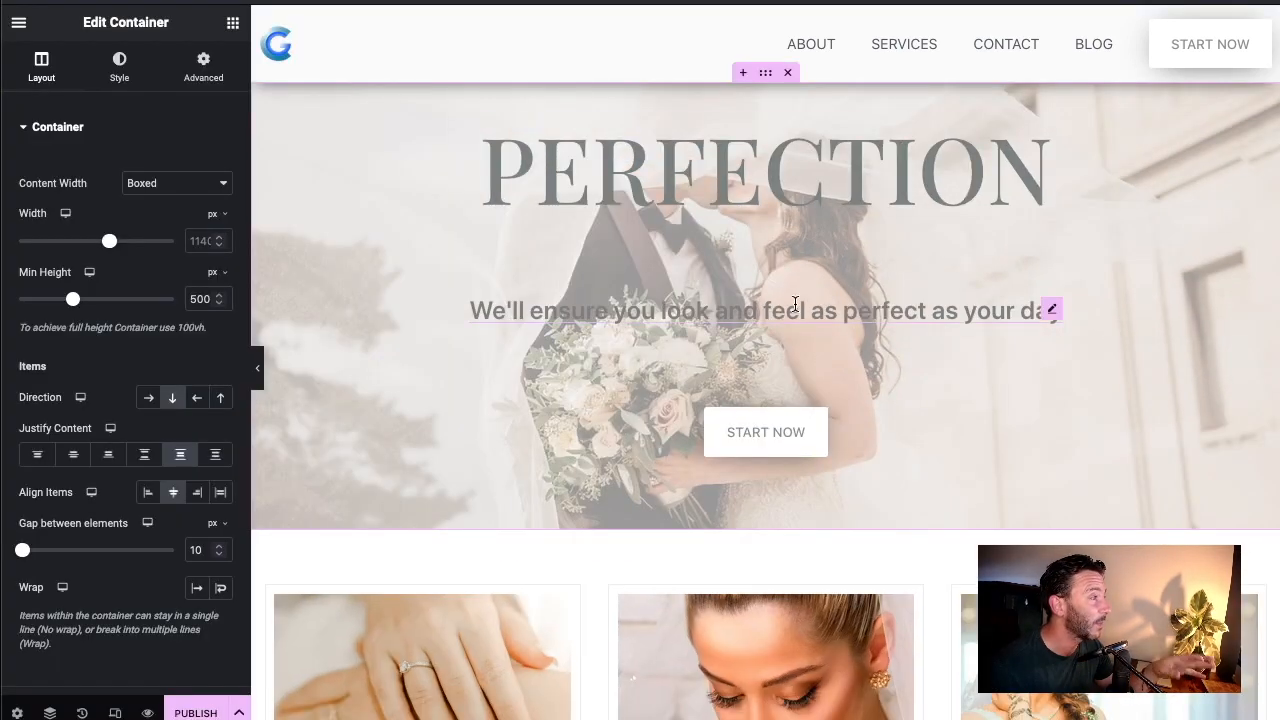
Add a Button widget to the hero container between the subheading and the START NOW button
{"action": "scroll", "coordinate": [785, 322], "scroll_direction": "down", "scroll_amount": 1}
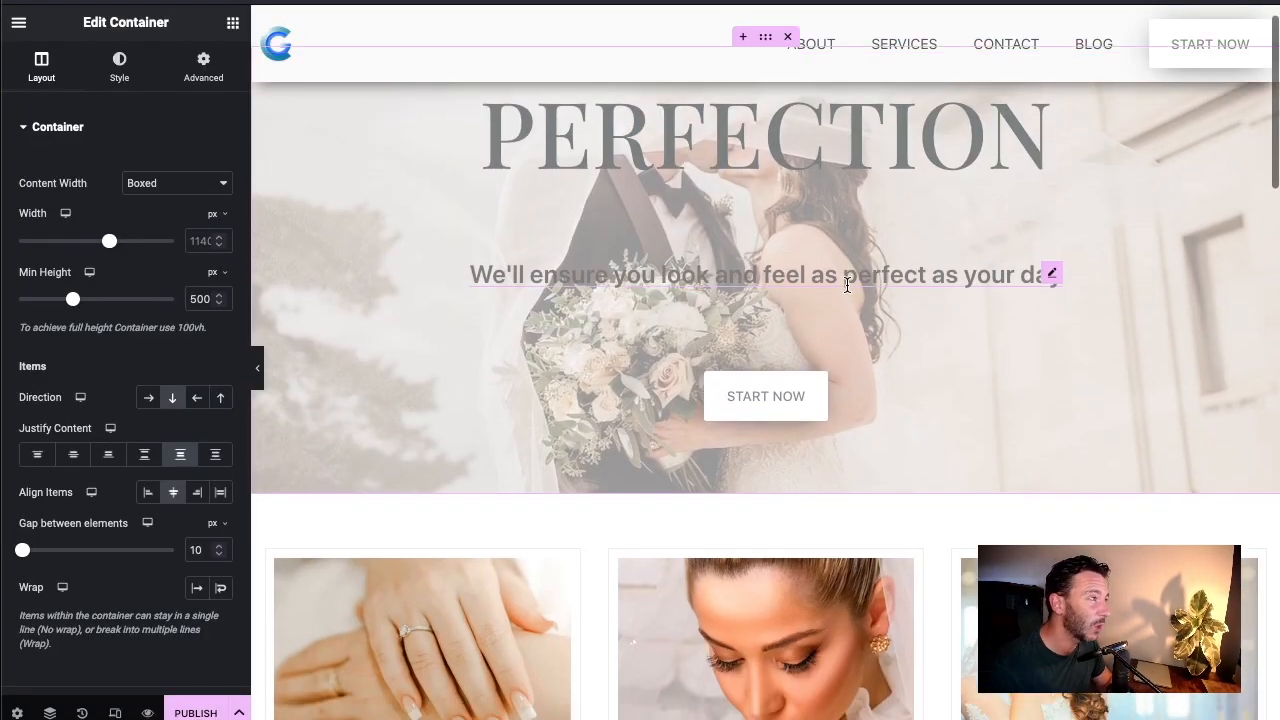
{"action": "scroll", "coordinate": [846, 283], "scroll_direction": "down", "scroll_amount": 3}
{"action": "scroll", "coordinate": [1013, 262], "scroll_direction": "up", "scroll_amount": 4}
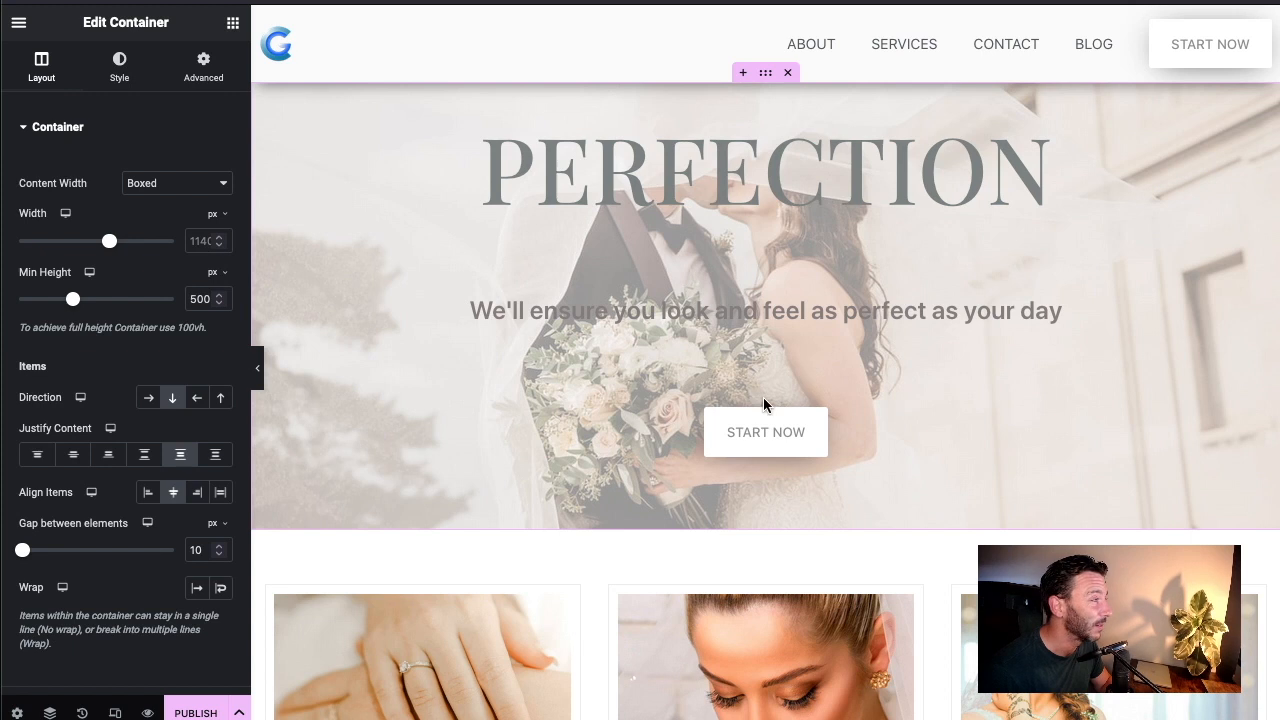
{"action": "left_click", "coordinate": [232, 27]}
{"action": "scroll", "coordinate": [130, 450], "scroll_direction": "down", "scroll_amount": 1}
{"action": "left_click_drag", "start_coordinate": [67, 535], "coordinate": [762, 420]}
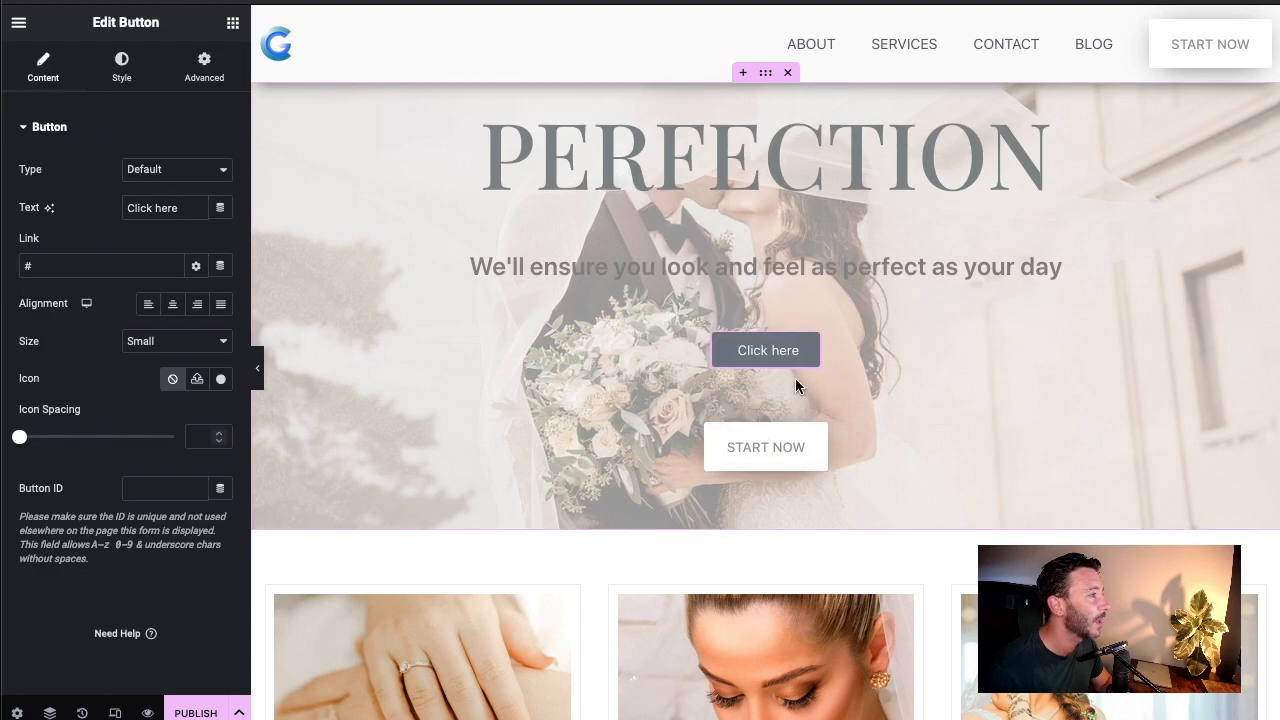
Style the new "Click here" button with grey text, a white background and 26 px padding on all sides
{"action": "left_click", "coordinate": [119, 68]}
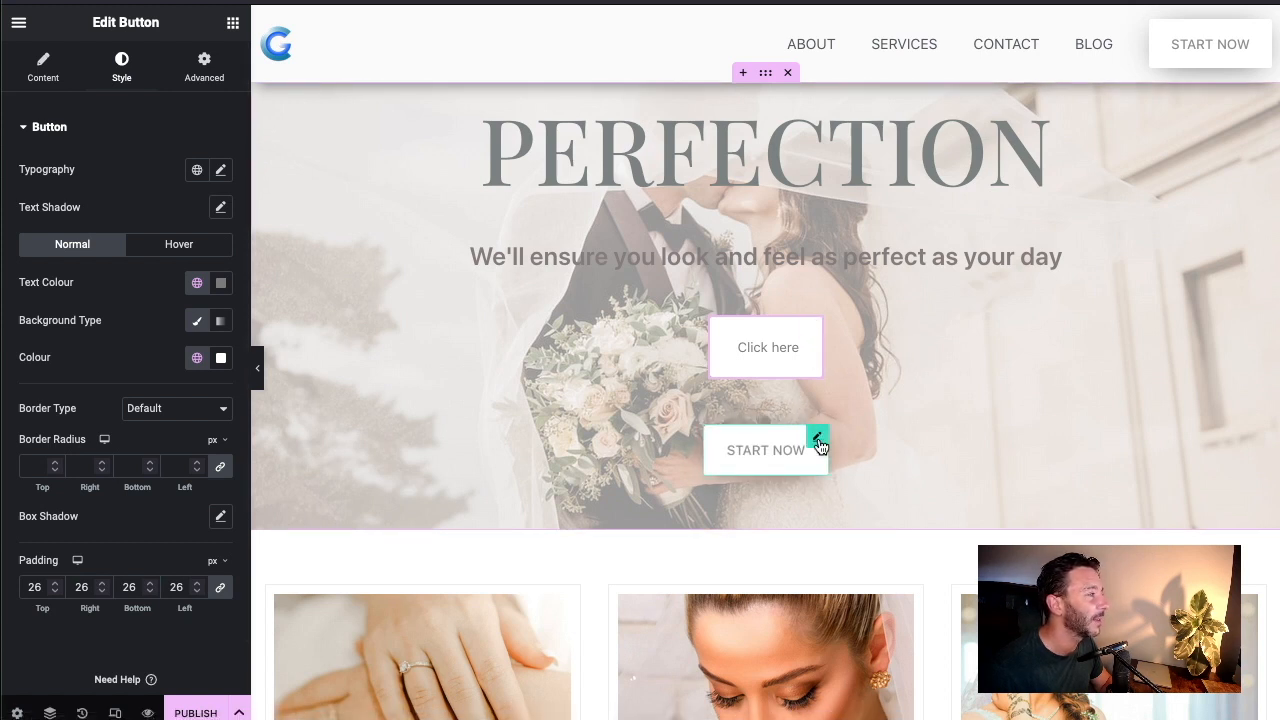
{"action": "left_click", "coordinate": [857, 145]}
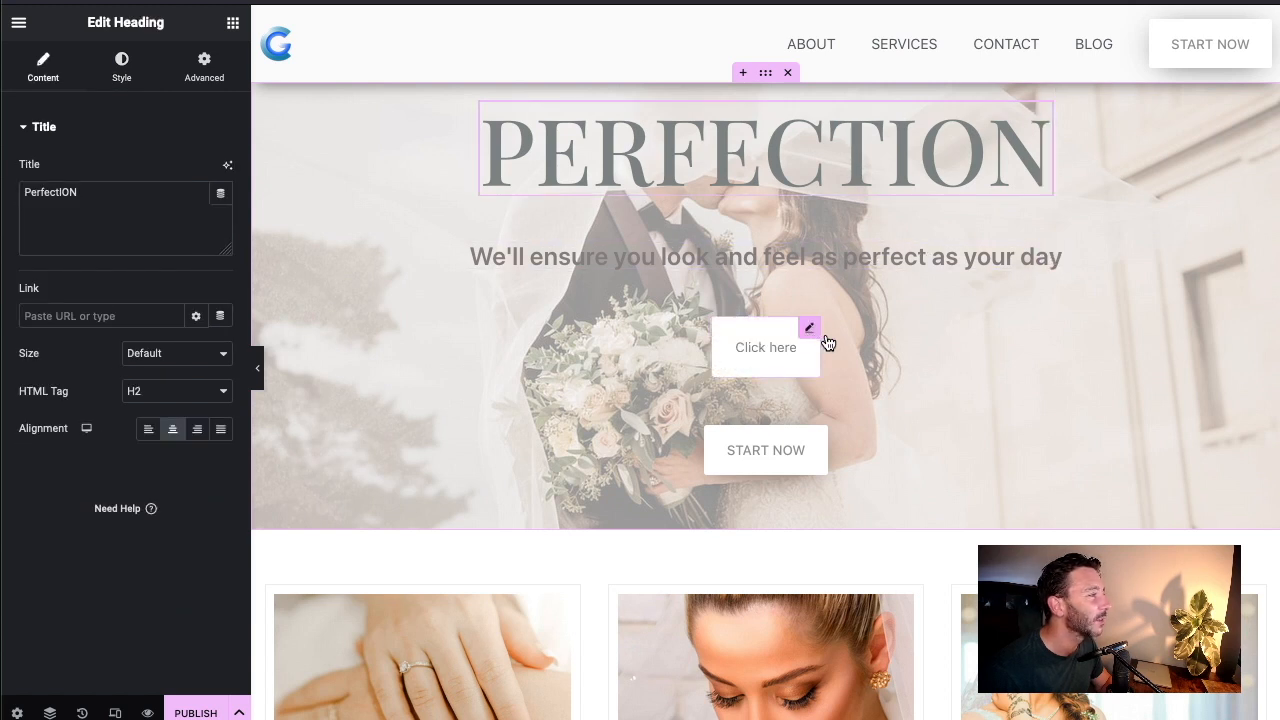
Add an outline box shadow to the hero's "Click here" button with the colour rgba(0, 0, 0, 0.62)
{"action": "left_click", "coordinate": [797, 340]}
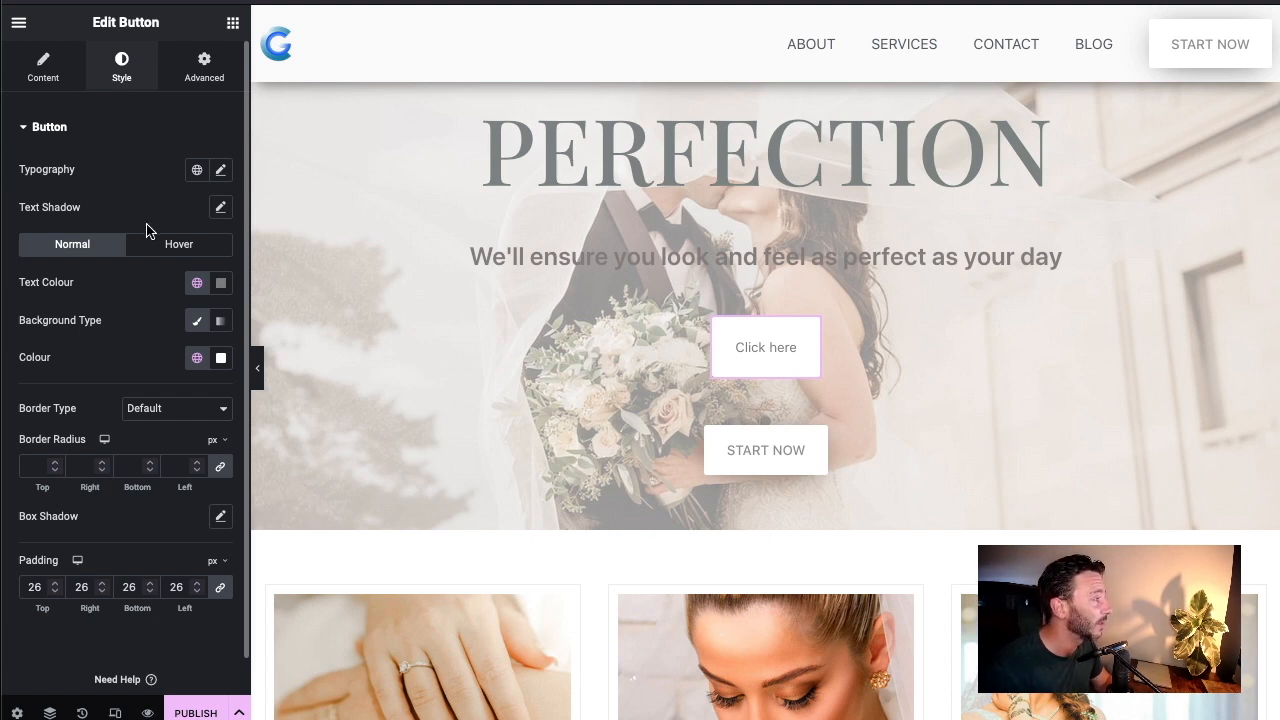
{"action": "scroll", "coordinate": [147, 222], "scroll_direction": "down", "scroll_amount": 1}
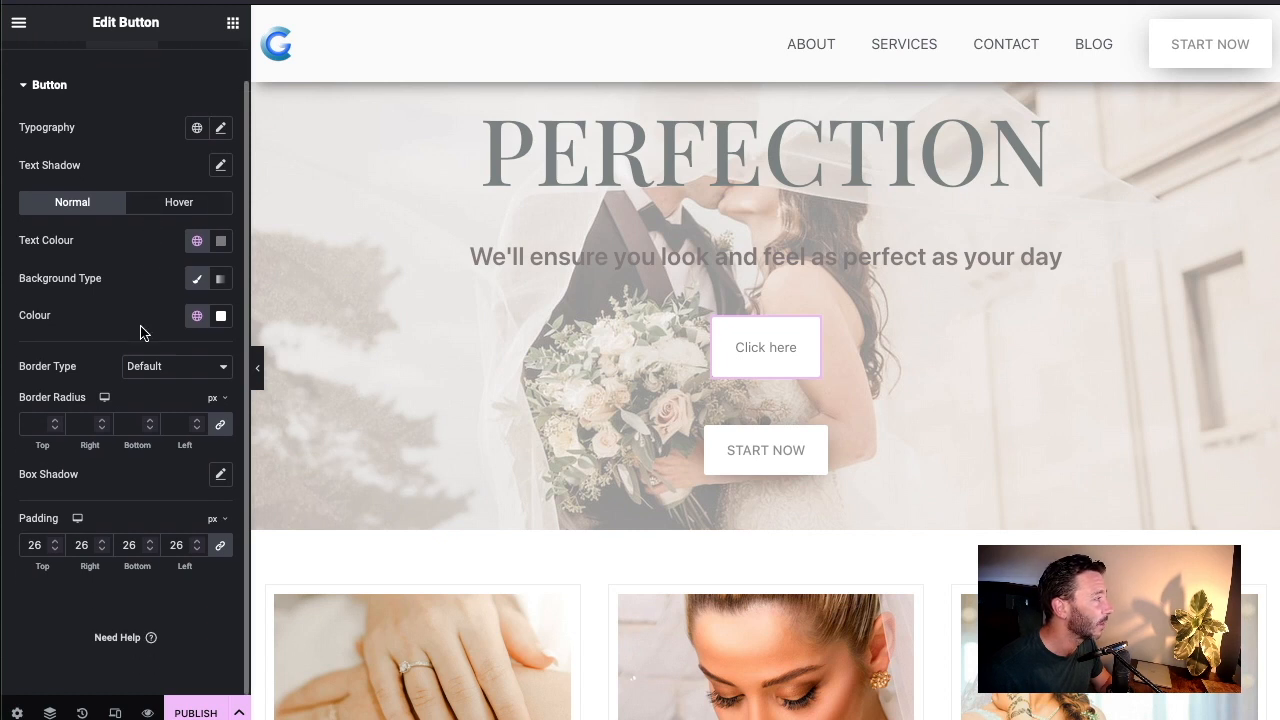
{"action": "left_click", "coordinate": [221, 476]}
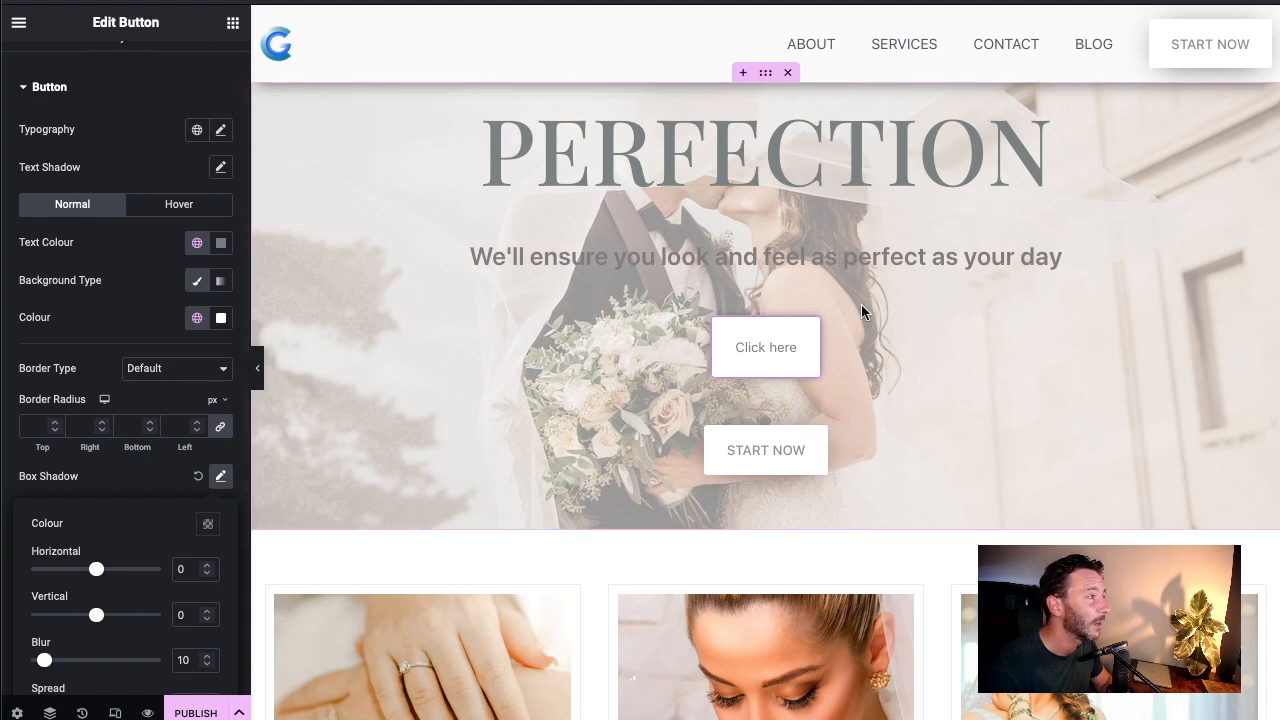
{"action": "left_click", "coordinate": [198, 478]}
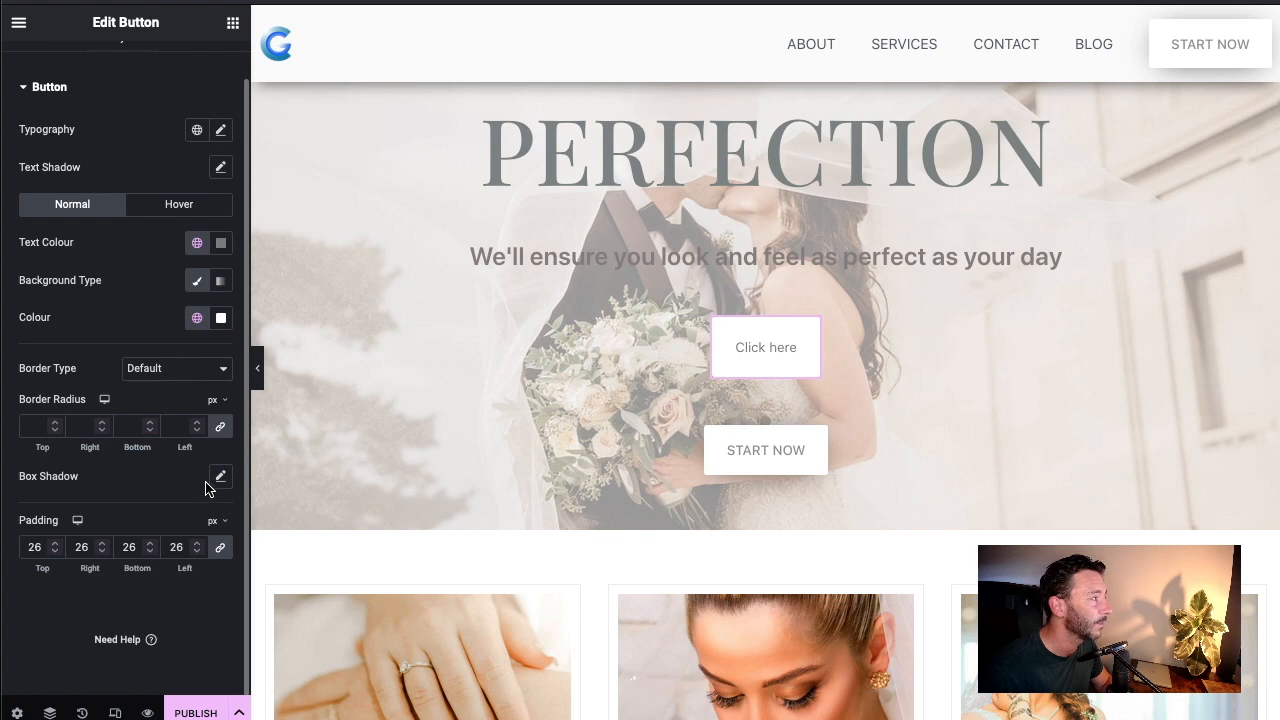
{"action": "left_click", "coordinate": [221, 477]}
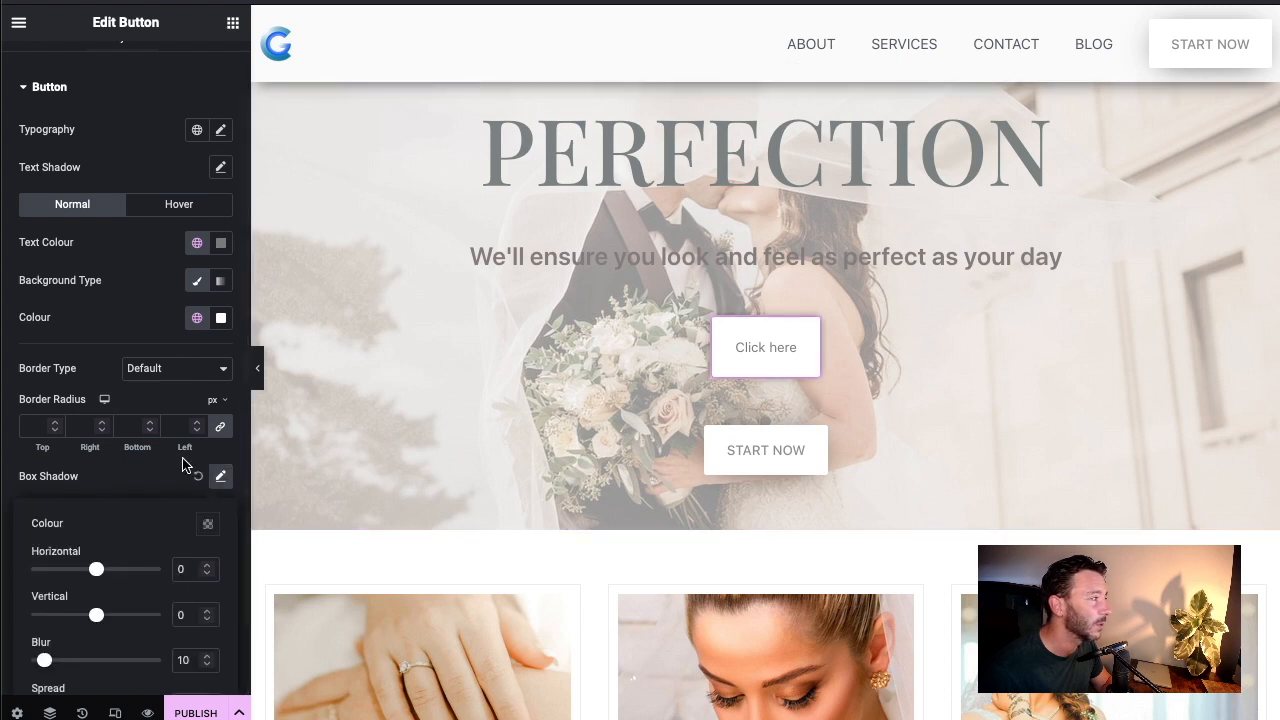
{"action": "scroll", "coordinate": [103, 477], "scroll_direction": "down", "scroll_amount": 1}
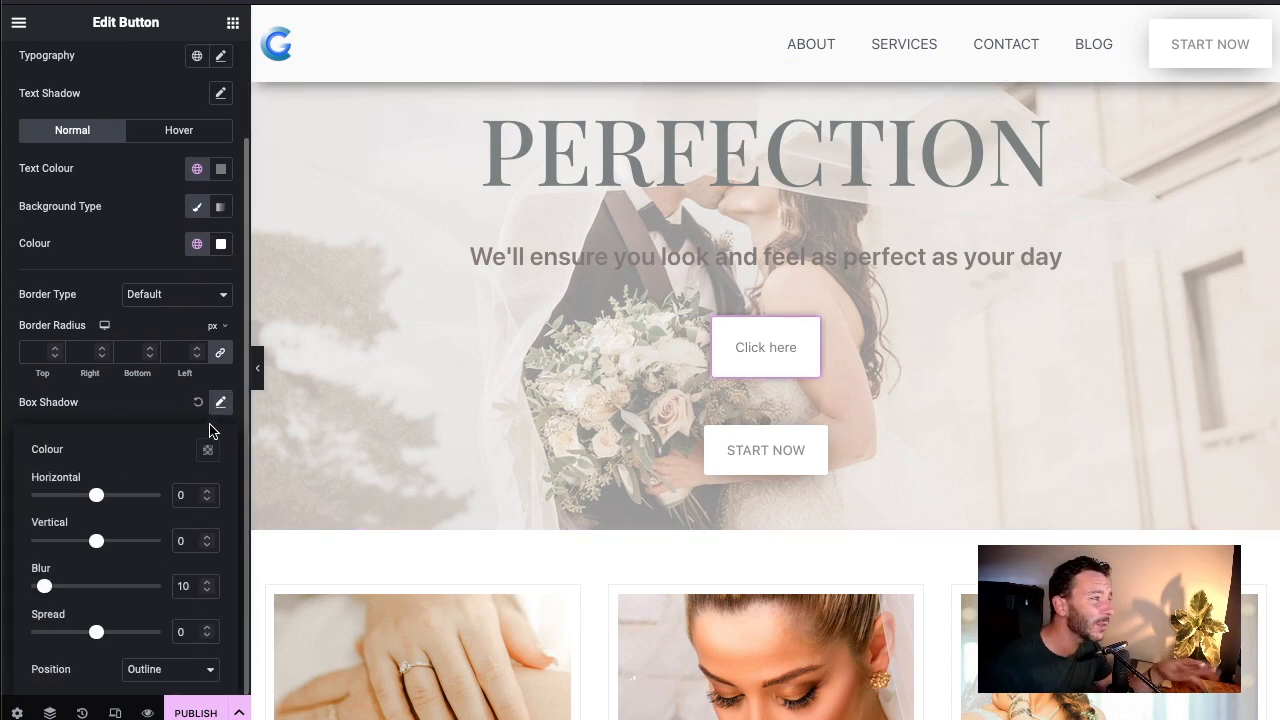
{"action": "left_click", "coordinate": [208, 452]}
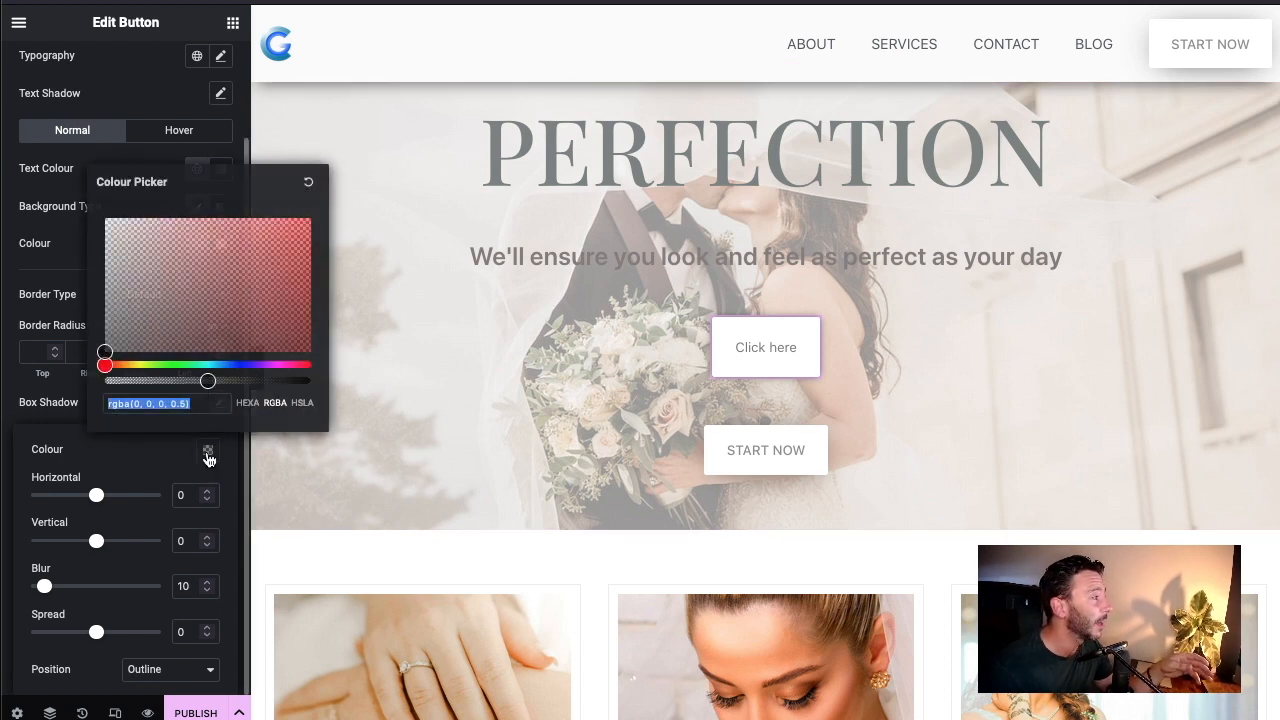
{"action": "left_click_drag", "start_coordinate": [209, 380], "coordinate": [235, 397]}
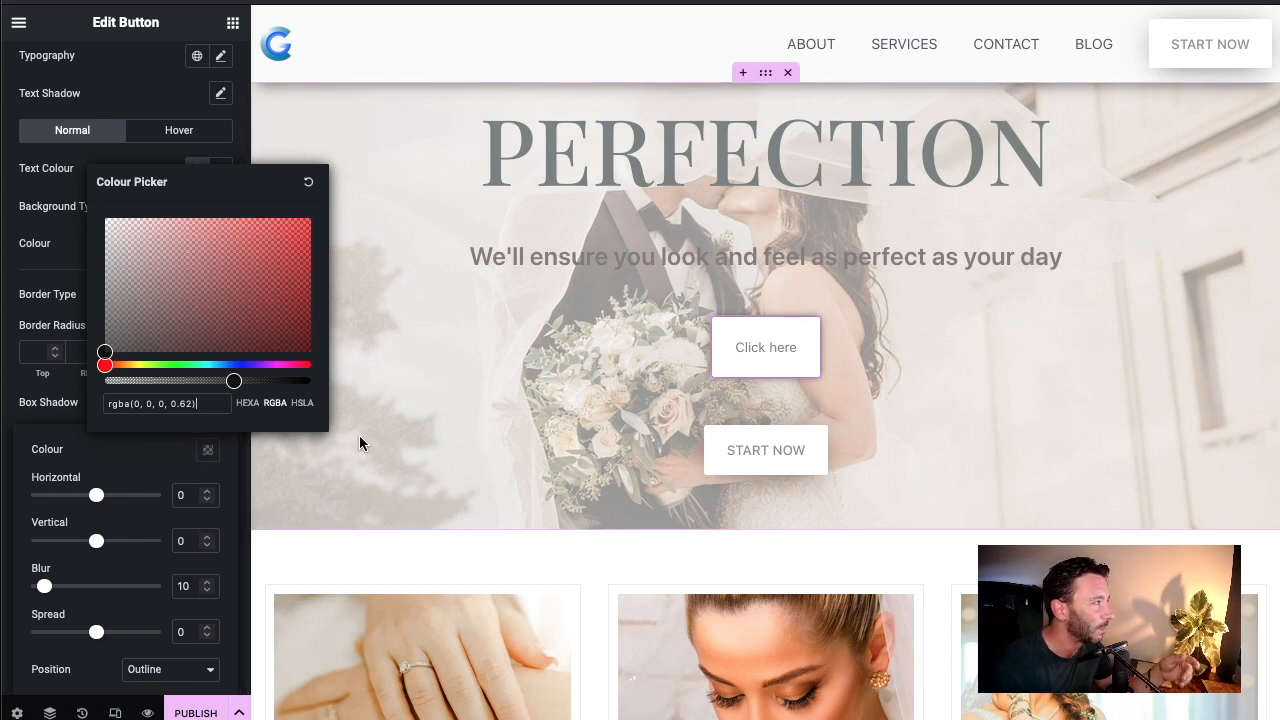
{"action": "left_click", "coordinate": [140, 452]}
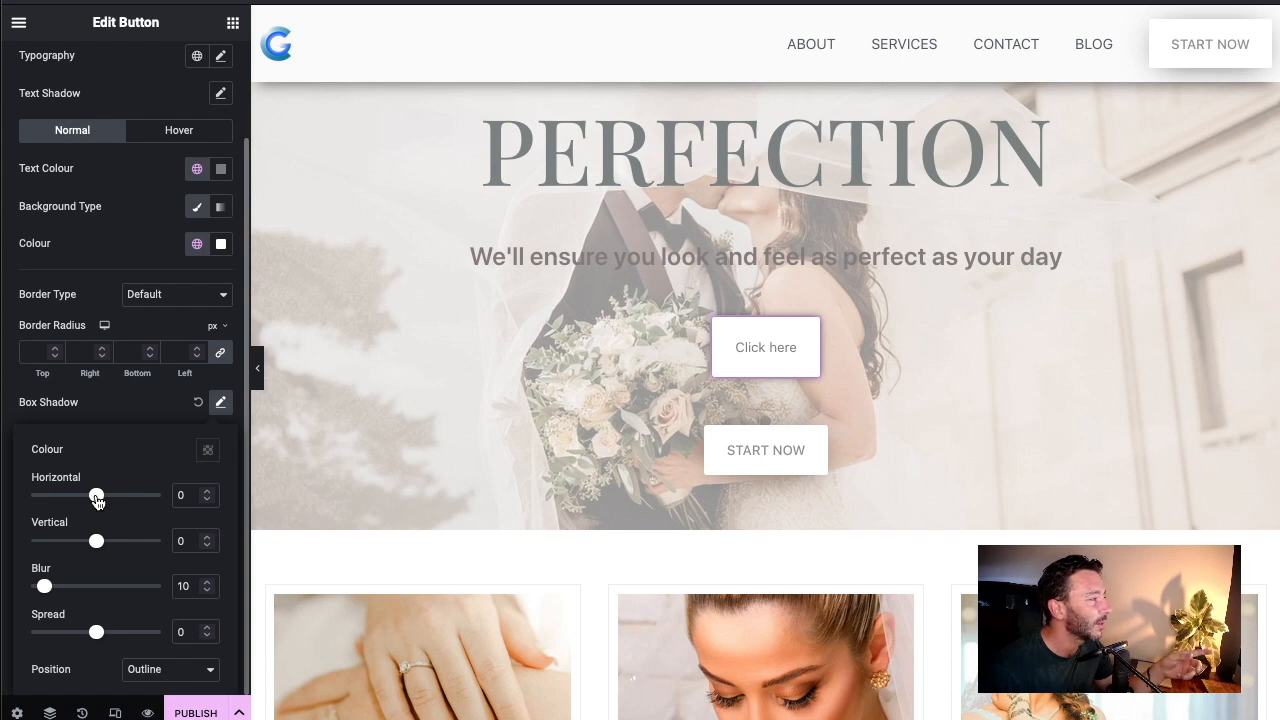
Try a horizontal offset of 18 on the "Click here" button's shadow and return it to 0
{"action": "mouse_move", "coordinate": [96, 500]}
{"action": "left_mouse_down"}
{"action": "mouse_move", "coordinate": [82, 500]}
{"action": "mouse_move", "coordinate": [155, 500]}
{"action": "mouse_move", "coordinate": [97, 500]}
{"action": "mouse_move", "coordinate": [108, 497]}
{"action": "left_mouse_up"}
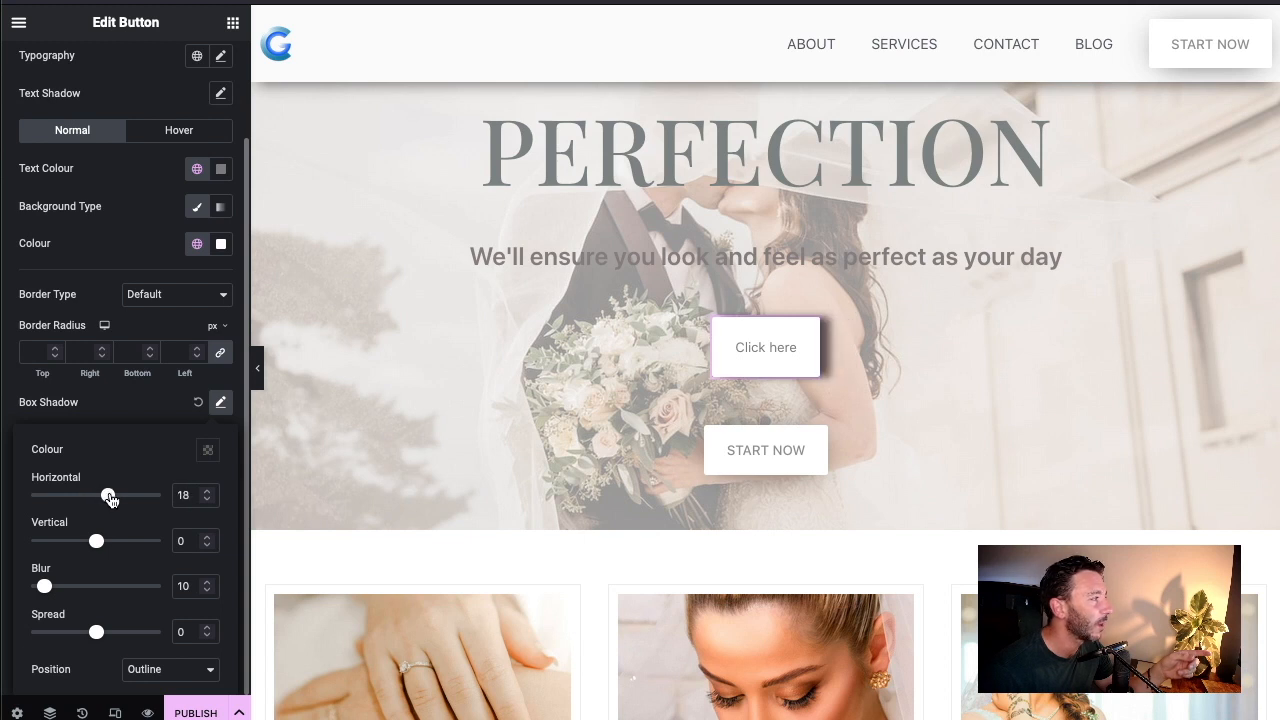
{"action": "left_click_drag", "start_coordinate": [190, 494], "coordinate": [176, 496]}
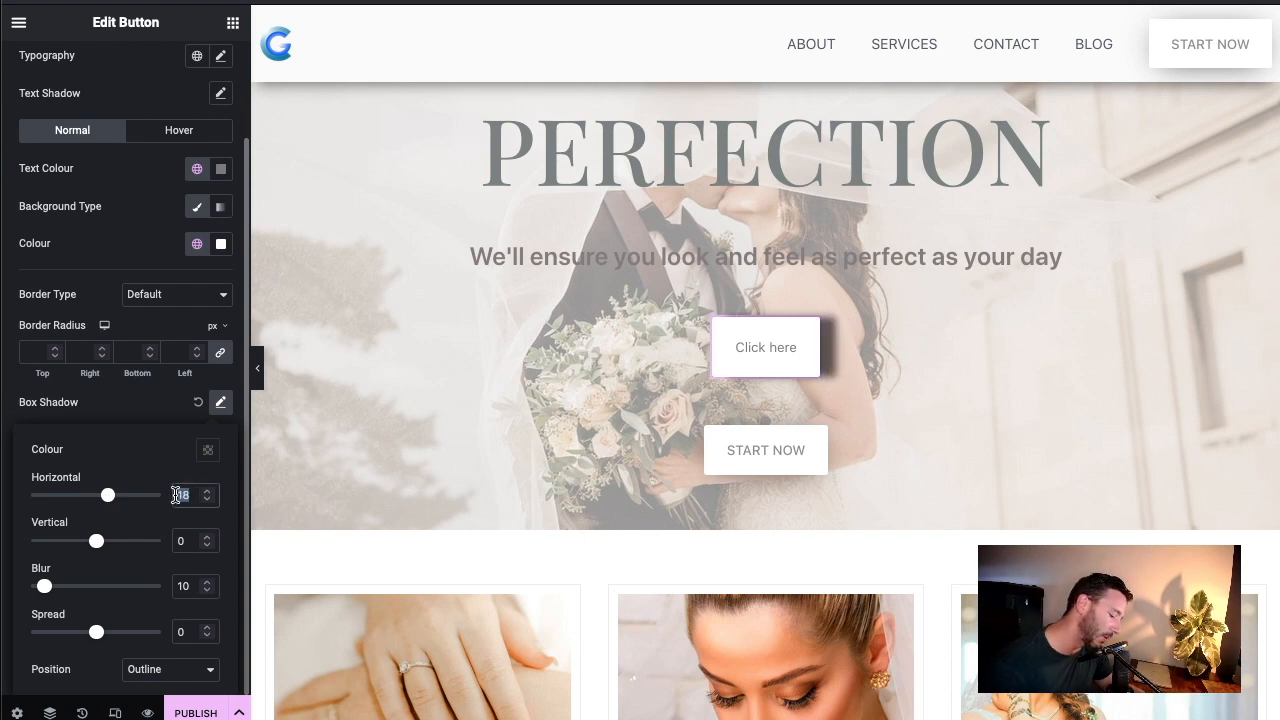
{"action": "type", "text": "0"}
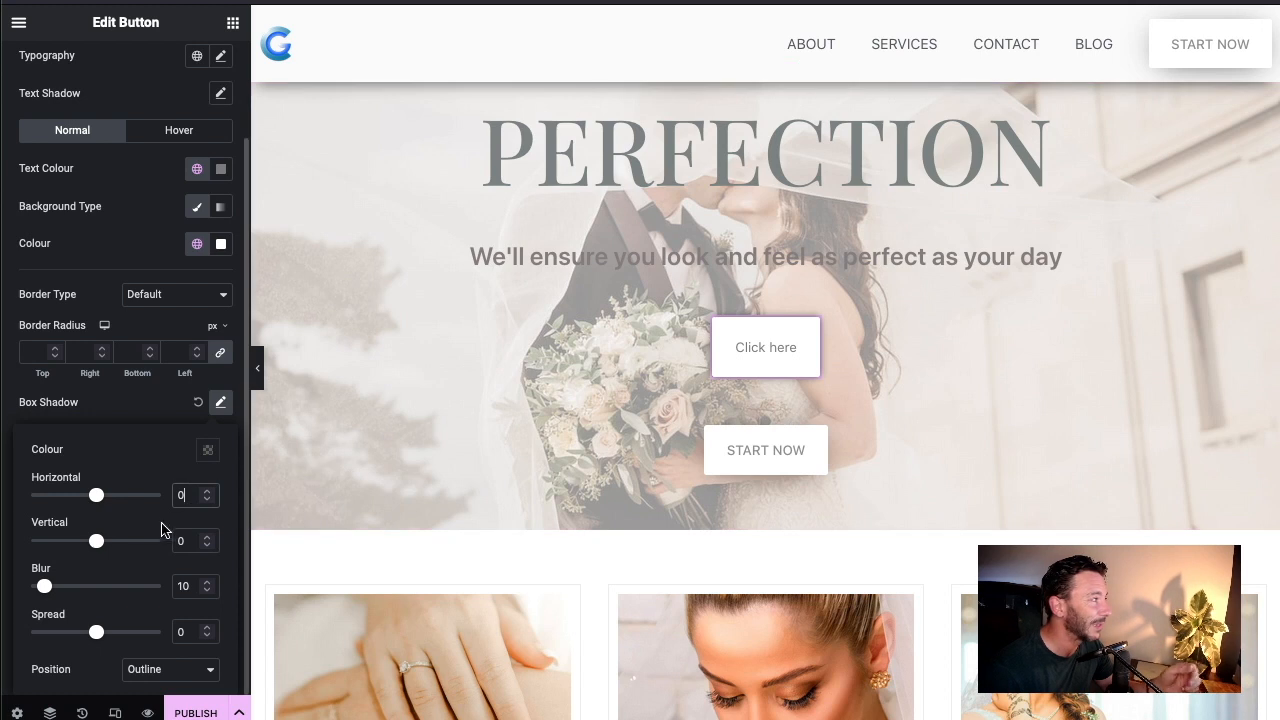
Try a hard-edged shadow on the "Click here" button with vertical 1, blur 0 and spread 18
{"action": "mouse_move", "coordinate": [97, 543]}
{"action": "left_mouse_down"}
{"action": "mouse_move", "coordinate": [113, 542]}
{"action": "mouse_move", "coordinate": [97, 542]}
{"action": "left_mouse_up"}
{"action": "left_click_drag", "start_coordinate": [46, 587], "coordinate": [58, 590]}
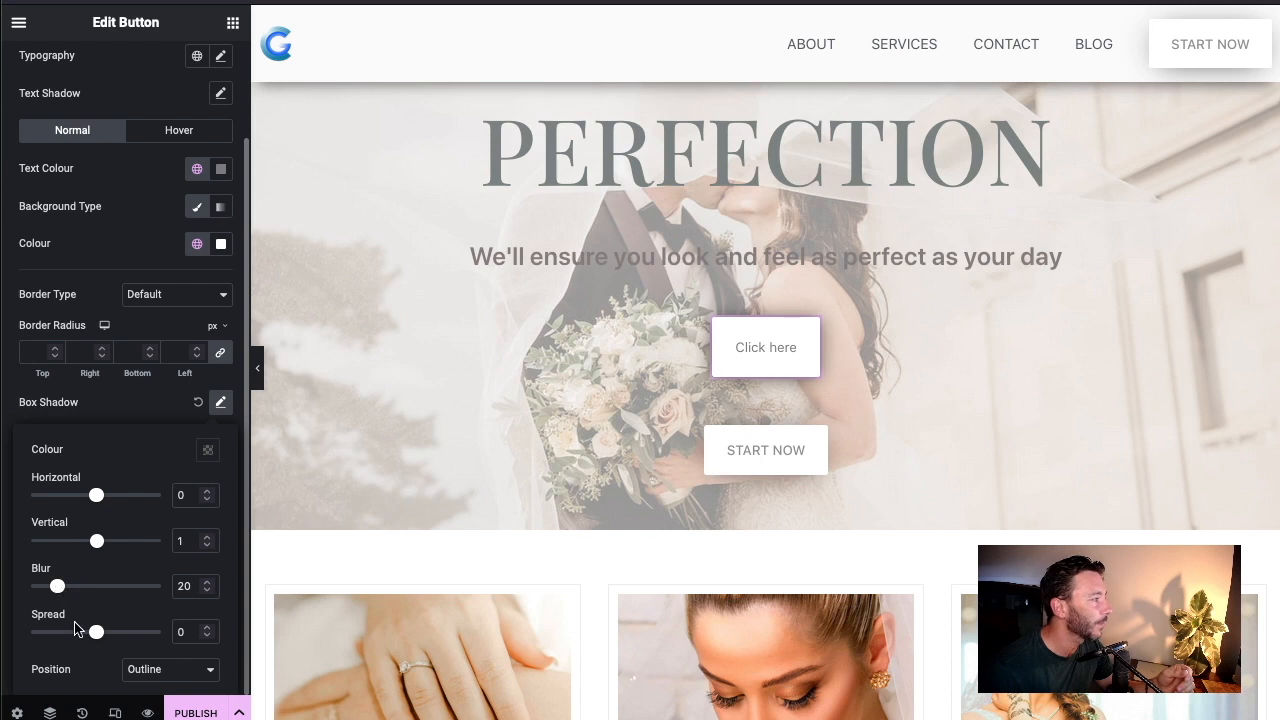
{"action": "mouse_move", "coordinate": [97, 633]}
{"action": "left_mouse_down"}
{"action": "mouse_move", "coordinate": [108, 633]}
{"action": "mouse_move", "coordinate": [83, 635]}
{"action": "mouse_move", "coordinate": [108, 633]}
{"action": "left_mouse_up"}
{"action": "left_click_drag", "start_coordinate": [56, 590], "coordinate": [24, 586]}
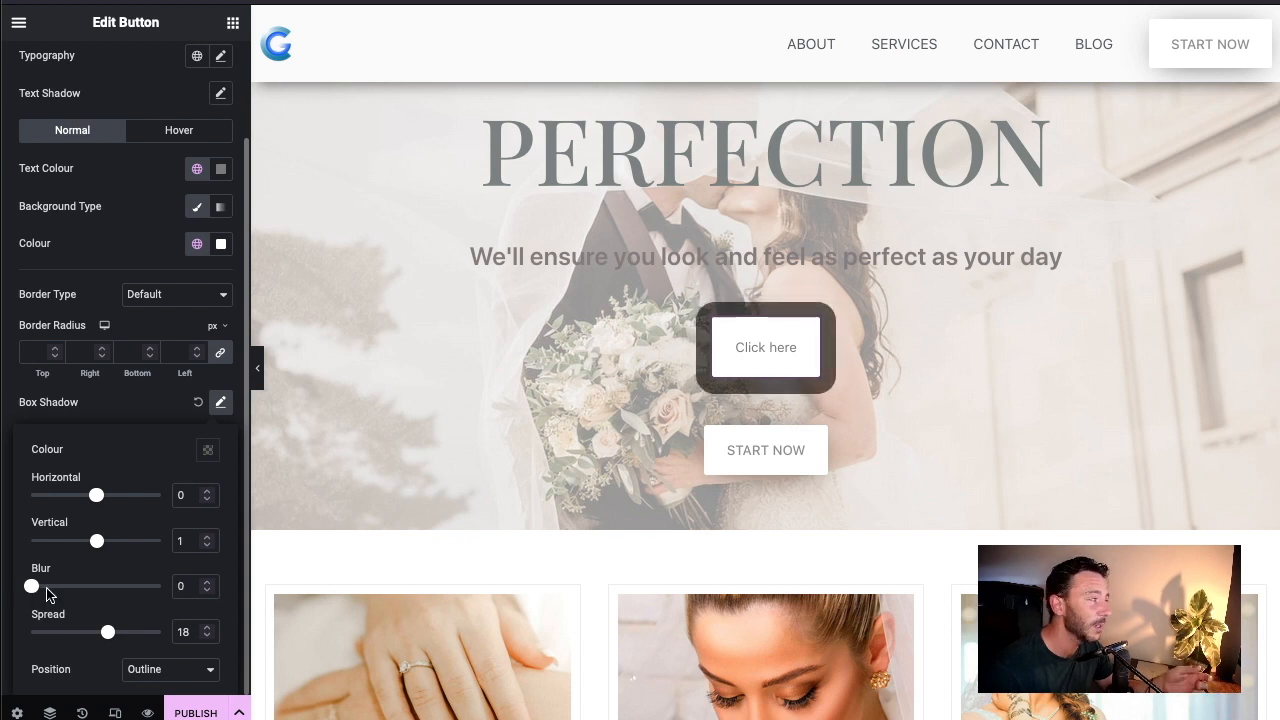
Try a spread of -90 on the button's shadow, followed by blur 39 with spread 25
{"action": "left_click_drag", "start_coordinate": [107, 632], "coordinate": [38, 632]}
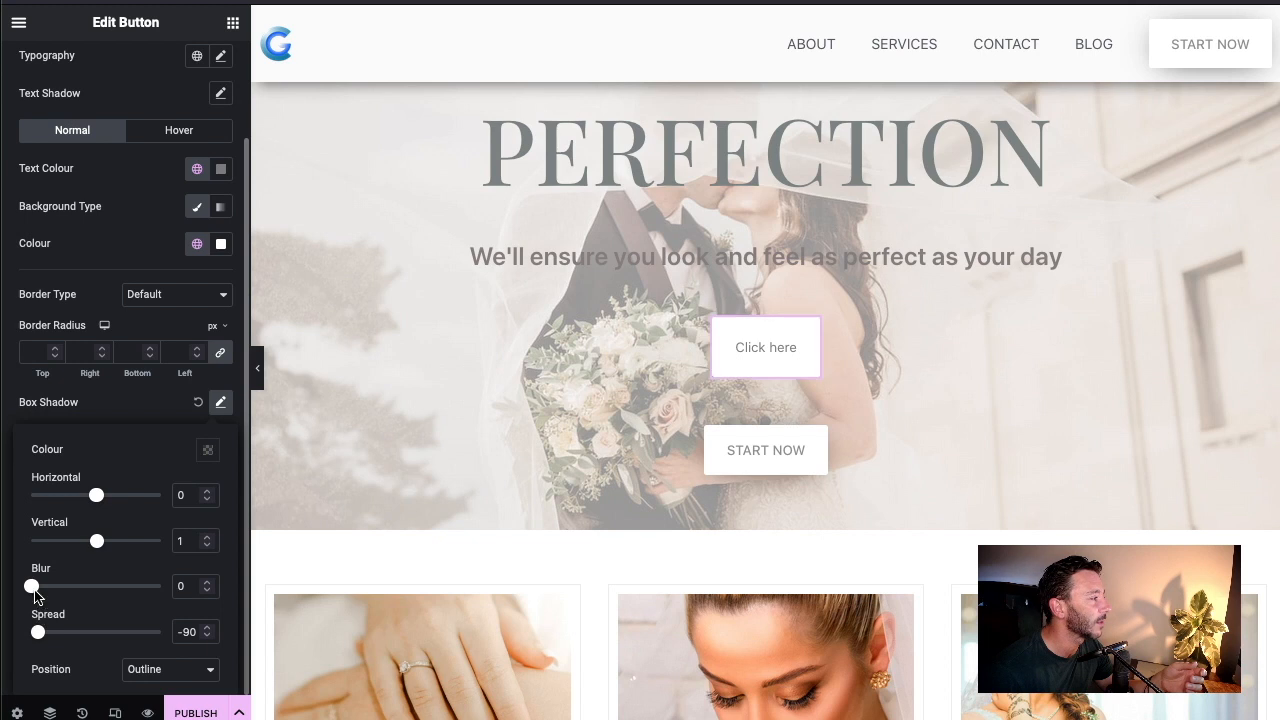
{"action": "left_click_drag", "start_coordinate": [31, 587], "coordinate": [84, 590]}
{"action": "left_click_drag", "start_coordinate": [40, 634], "coordinate": [112, 632]}
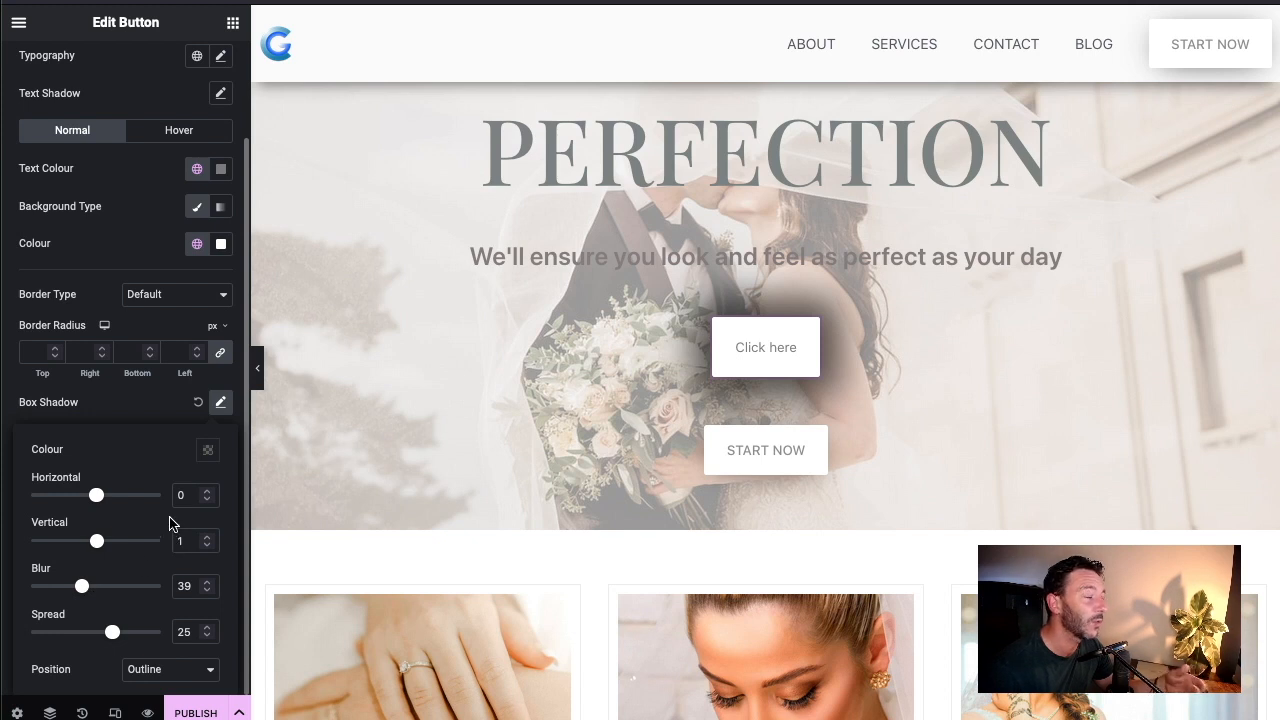
Refine the "Click here" button's shadow to vertical 5, blur 29 and spread -4
{"action": "left_click_drag", "start_coordinate": [80, 589], "coordinate": [57, 592]}
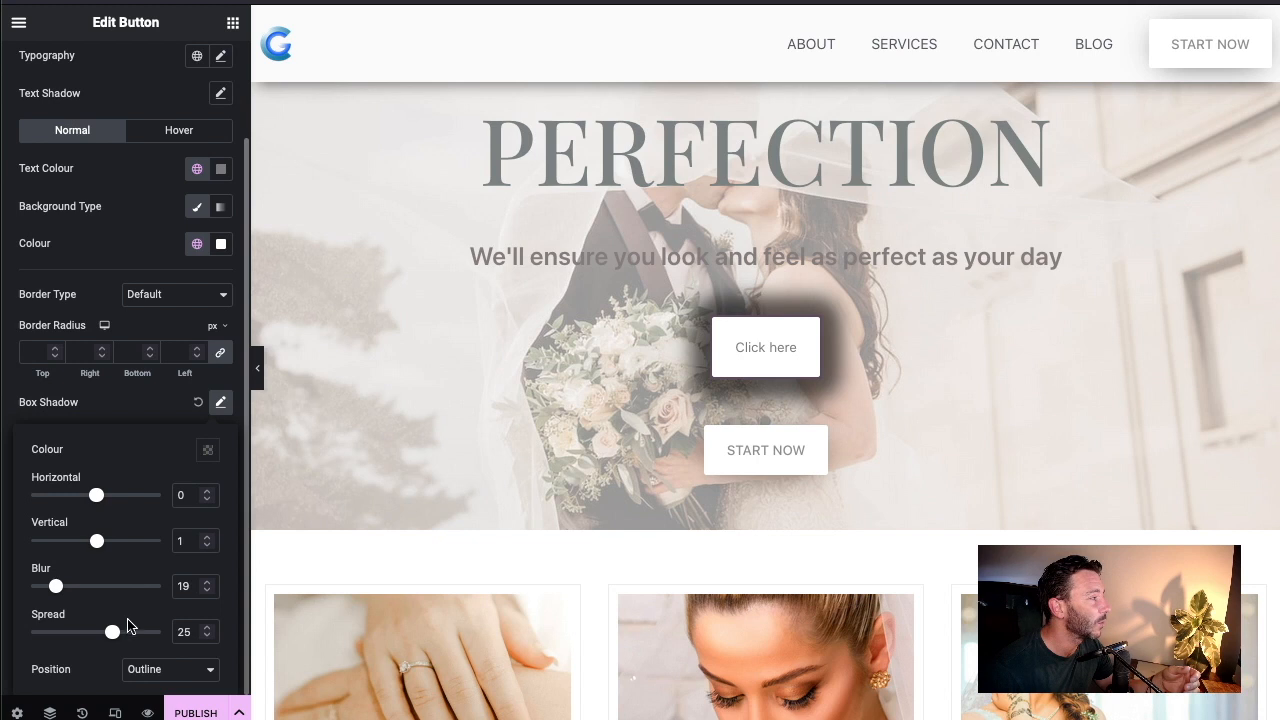
{"action": "mouse_move", "coordinate": [112, 638]}
{"action": "left_mouse_down"}
{"action": "mouse_move", "coordinate": [81, 638]}
{"action": "mouse_move", "coordinate": [100, 637]}
{"action": "left_mouse_up"}
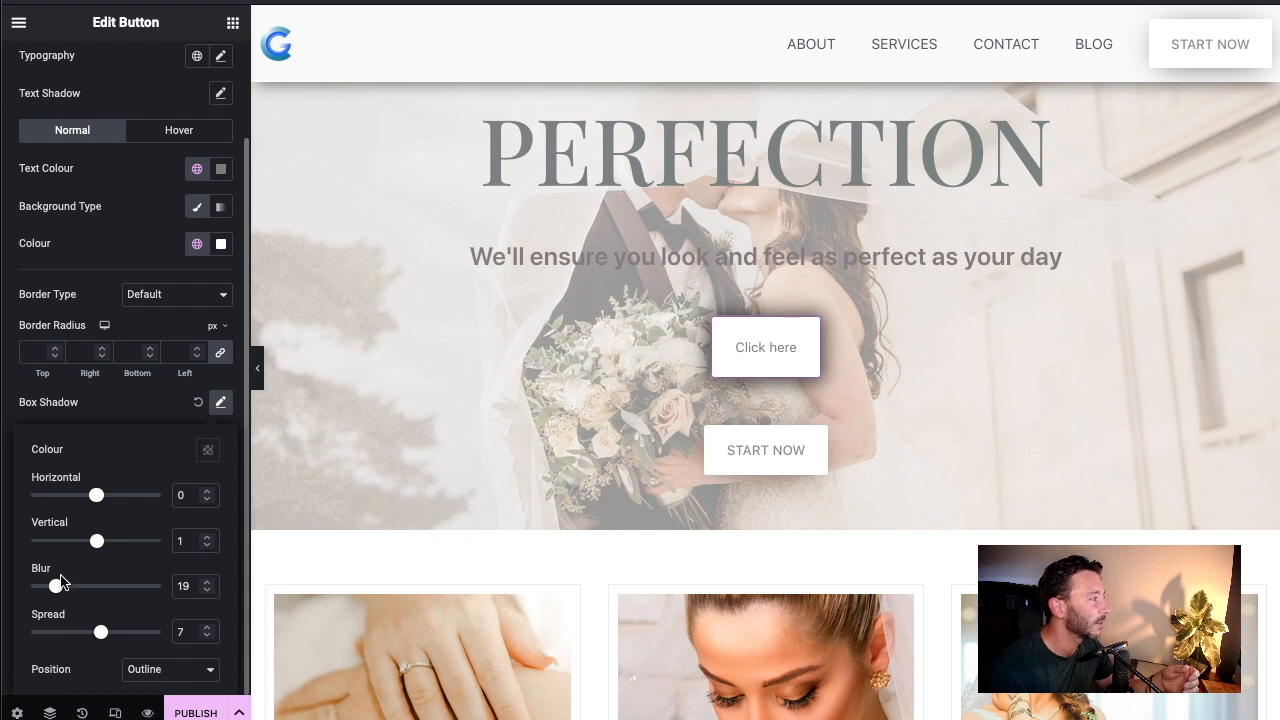
{"action": "left_click_drag", "start_coordinate": [60, 594], "coordinate": [65, 594]}
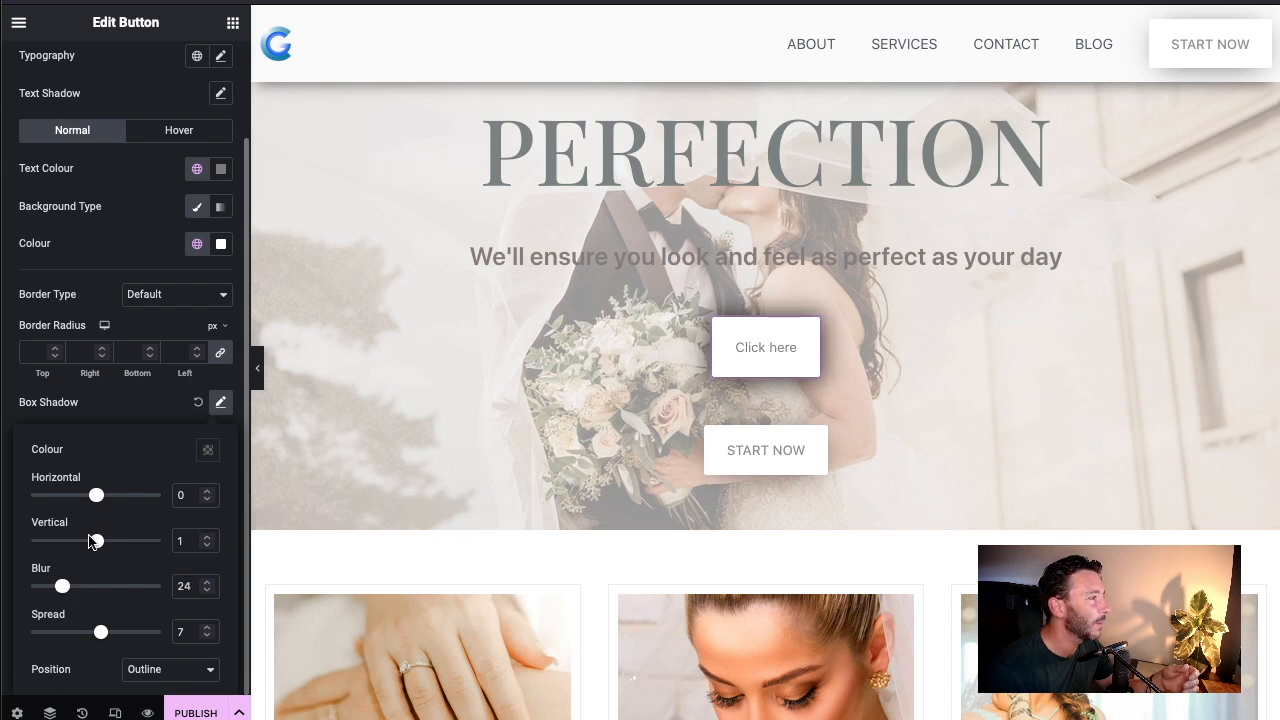
{"action": "left_click_drag", "start_coordinate": [96, 548], "coordinate": [100, 551]}
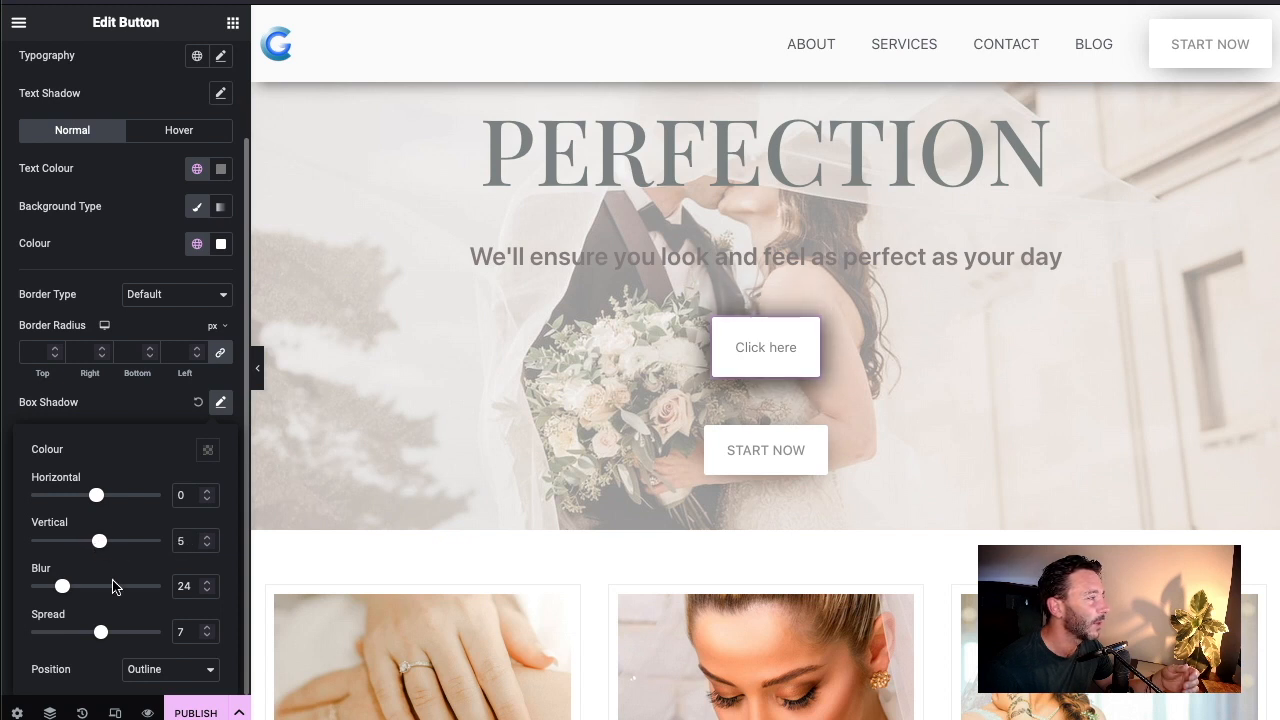
{"action": "mouse_move", "coordinate": [103, 626]}
{"action": "left_mouse_down"}
{"action": "mouse_move", "coordinate": [87, 634]}
{"action": "mouse_move", "coordinate": [98, 638]}
{"action": "left_mouse_up"}
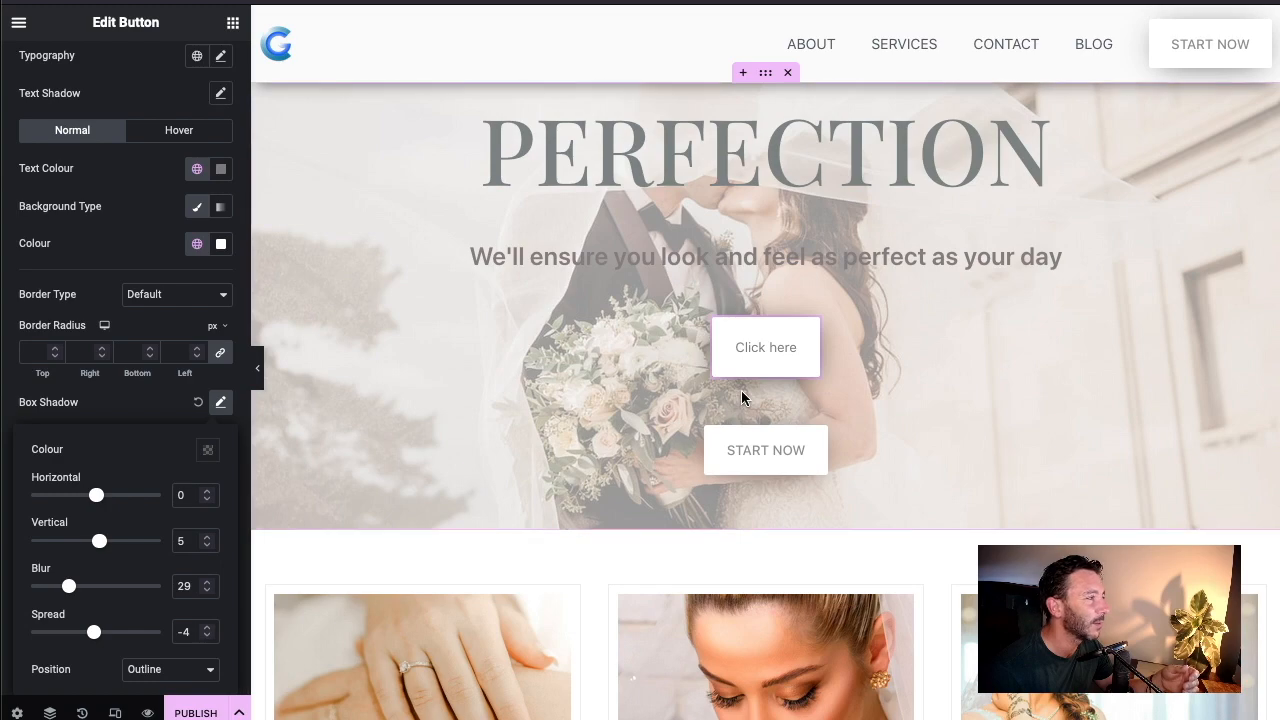
Add a box shadow to the "Previous Perfection" section's outer container
{"action": "scroll", "coordinate": [757, 401], "scroll_direction": "down", "scroll_amount": 10}
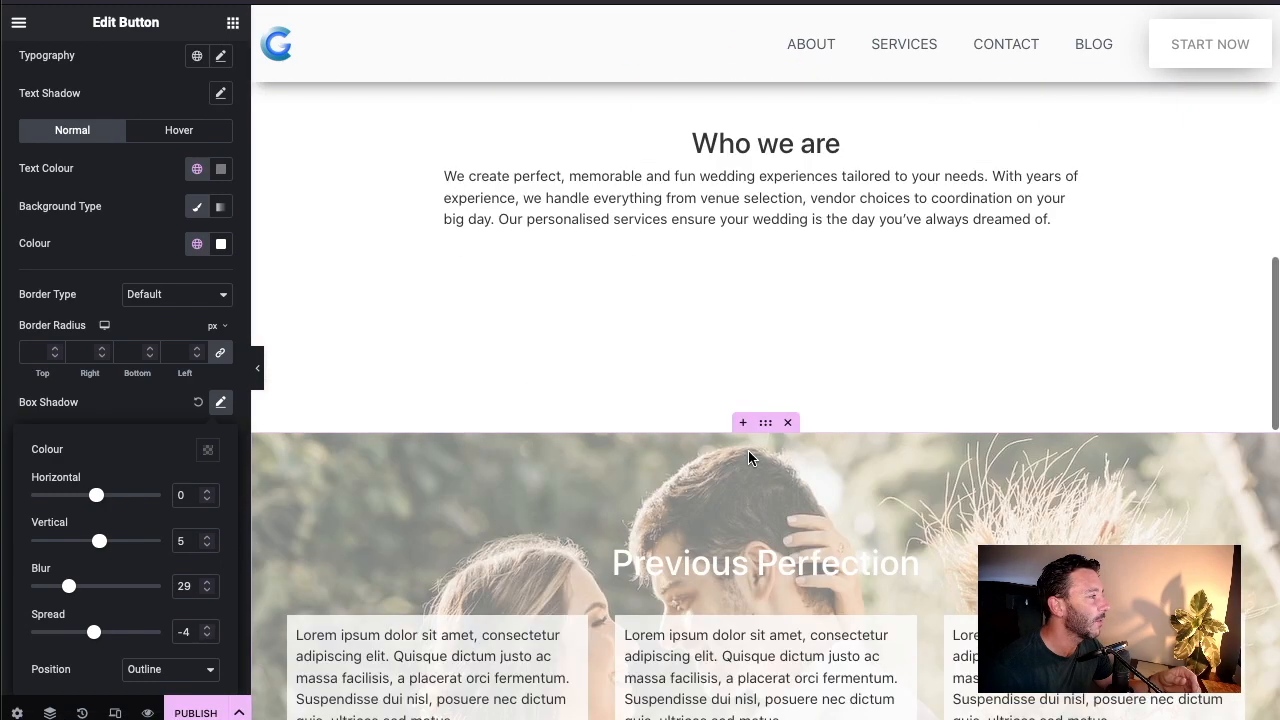
{"action": "scroll", "coordinate": [748, 447], "scroll_direction": "down", "scroll_amount": 4}
{"action": "scroll", "coordinate": [750, 420], "scroll_direction": "up", "scroll_amount": 12}
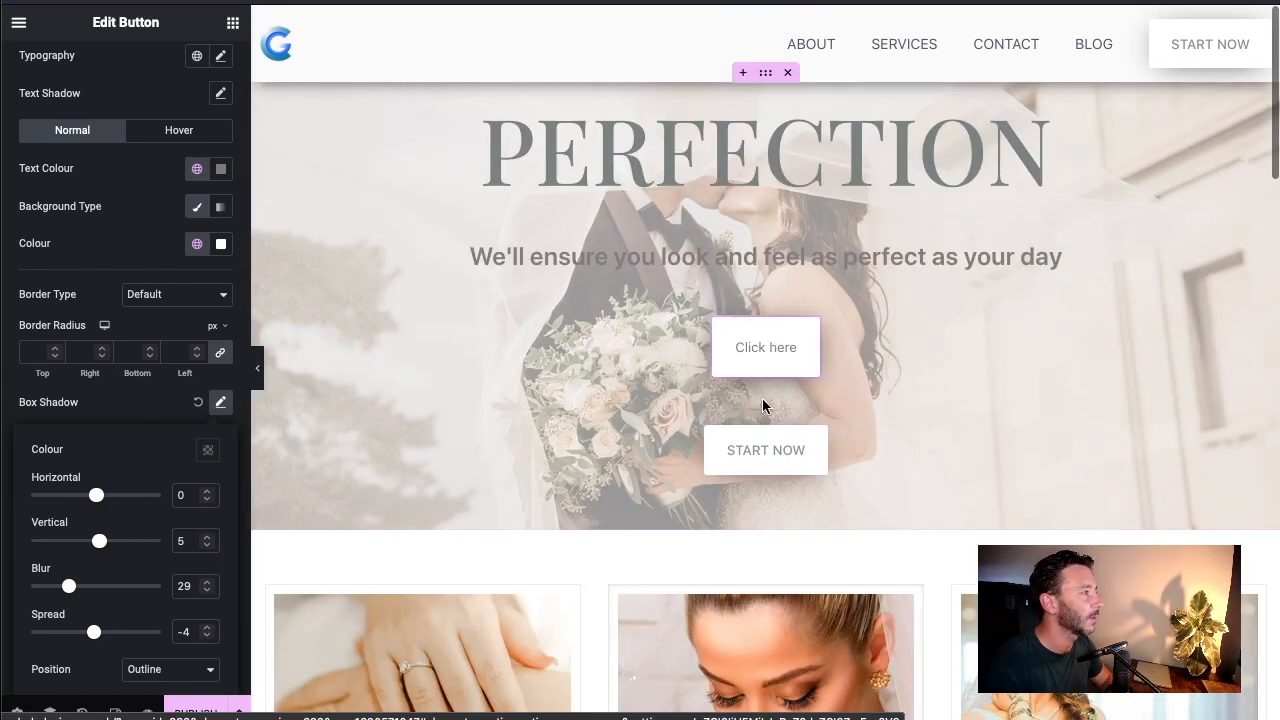
{"action": "scroll", "coordinate": [751, 404], "scroll_direction": "down", "scroll_amount": 10}
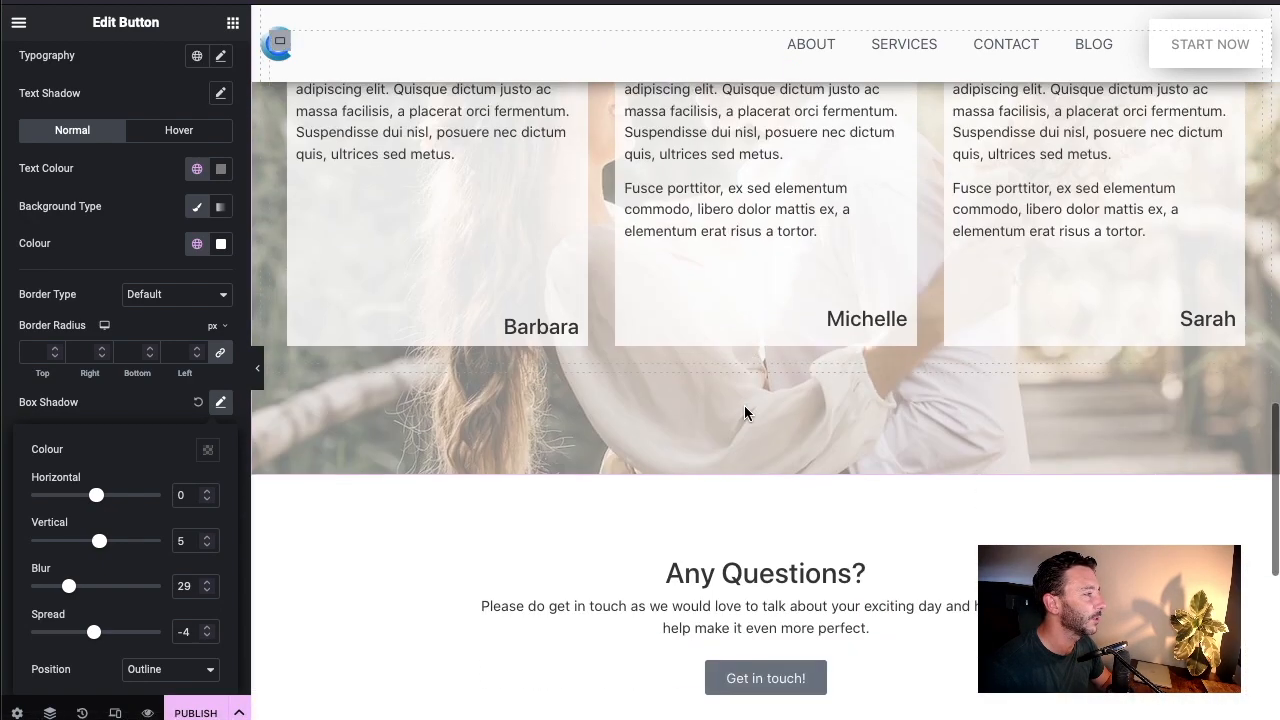
{"action": "scroll", "coordinate": [744, 401], "scroll_direction": "up", "scroll_amount": 3}
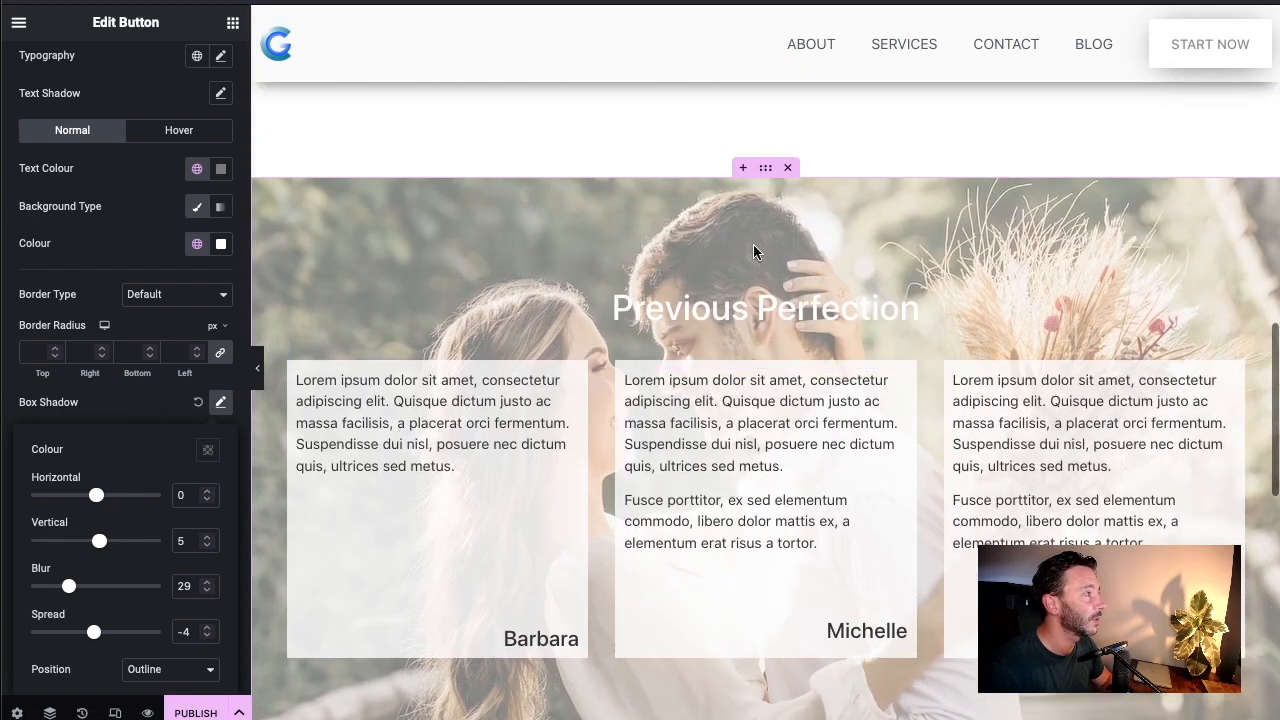
{"action": "left_click", "coordinate": [765, 170]}
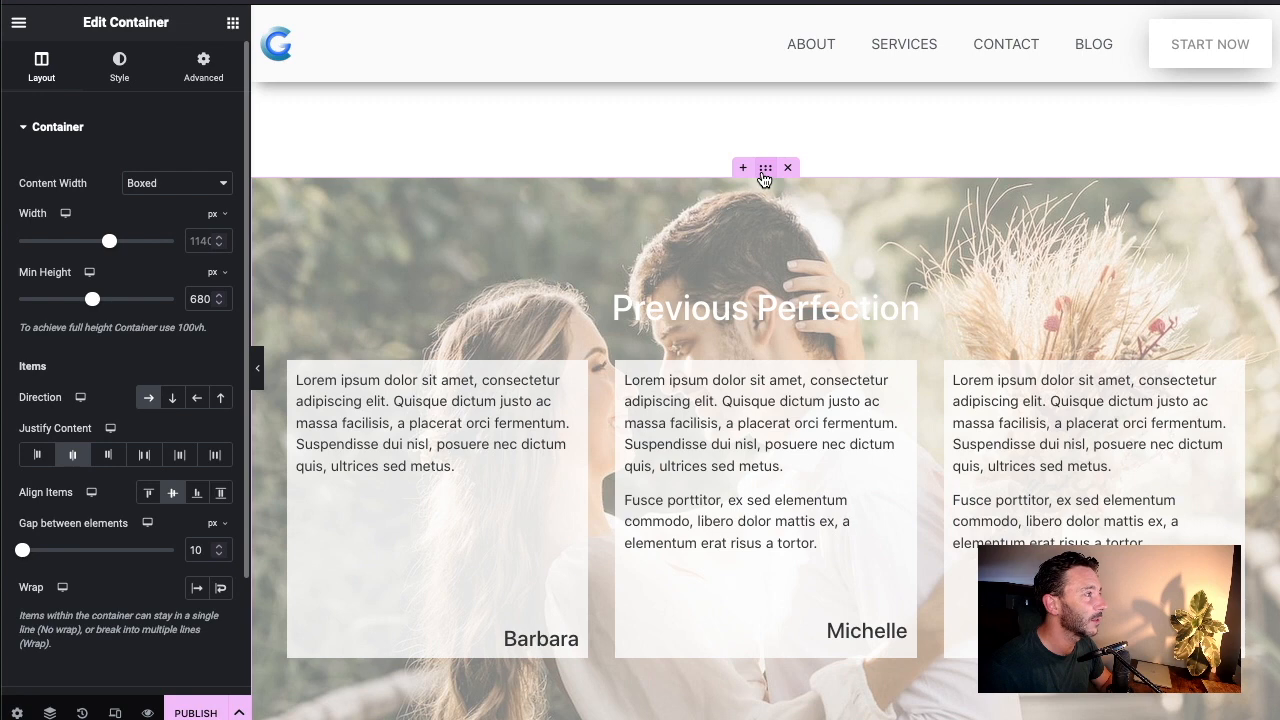
{"action": "scroll", "coordinate": [753, 231], "scroll_direction": "down", "scroll_amount": 5}
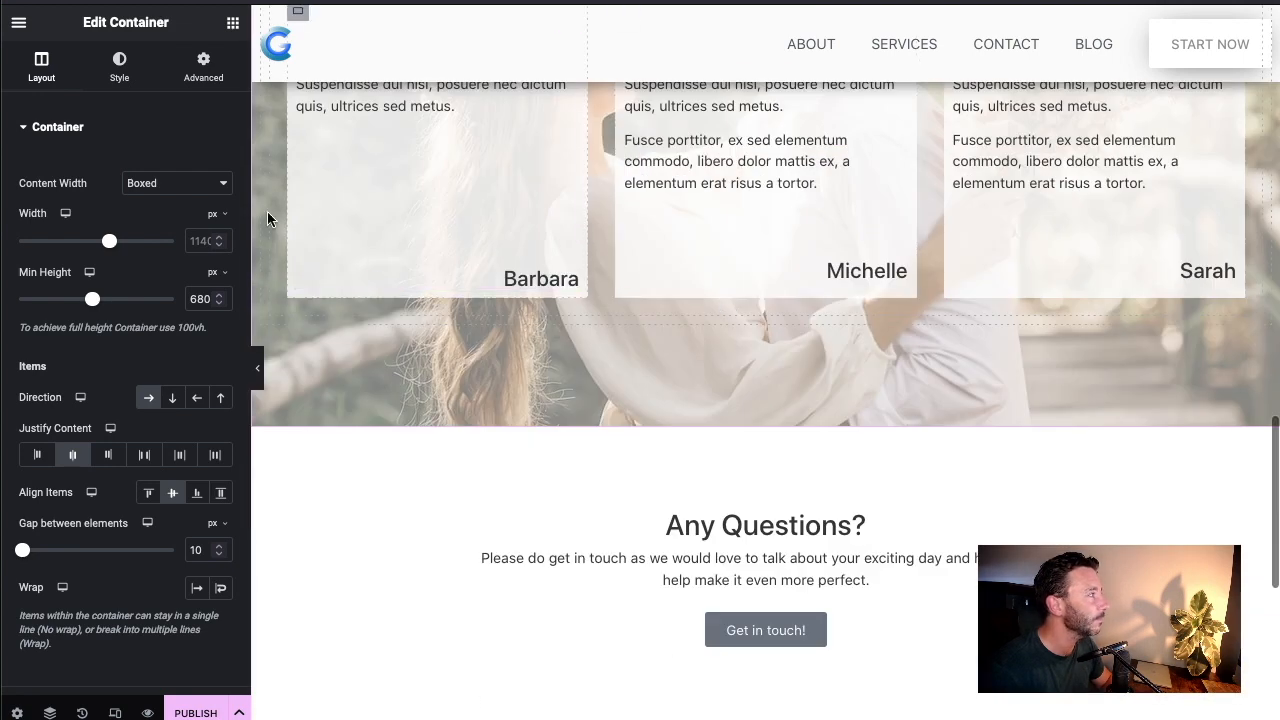
{"action": "left_click", "coordinate": [120, 85]}
{"action": "scroll", "coordinate": [112, 410], "scroll_direction": "down", "scroll_amount": 5}
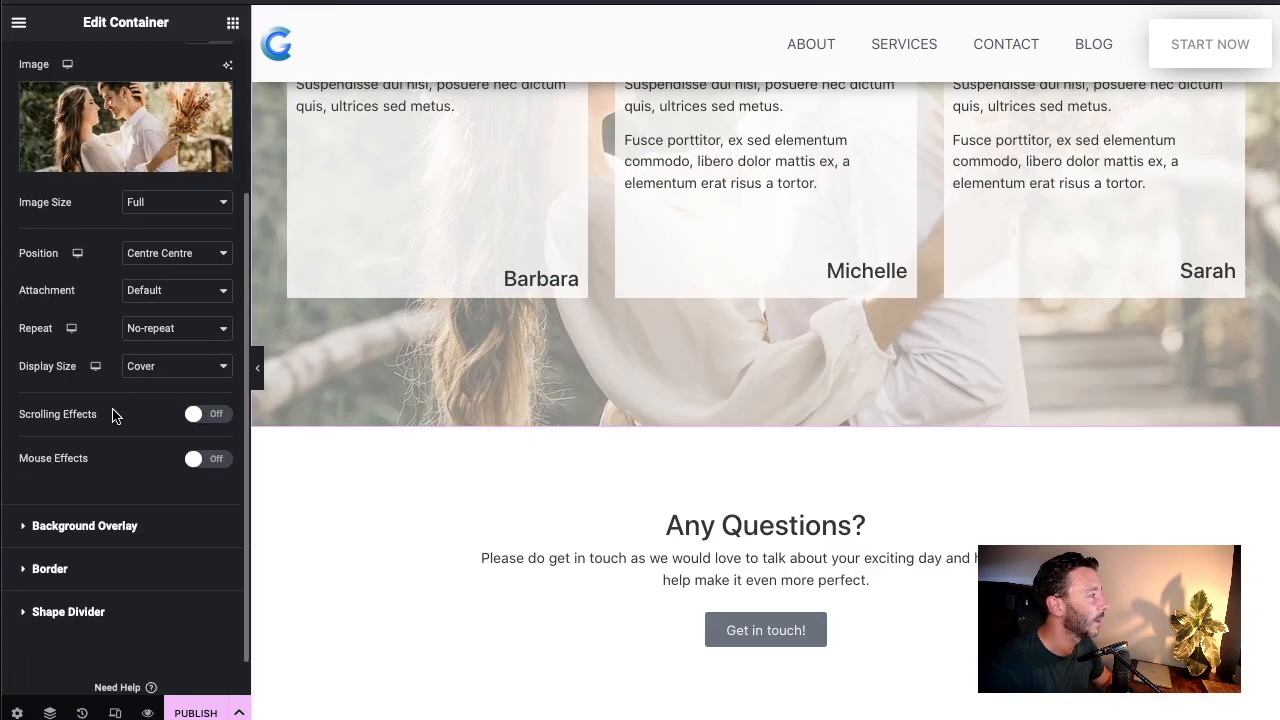
{"action": "left_click", "coordinate": [50, 523]}
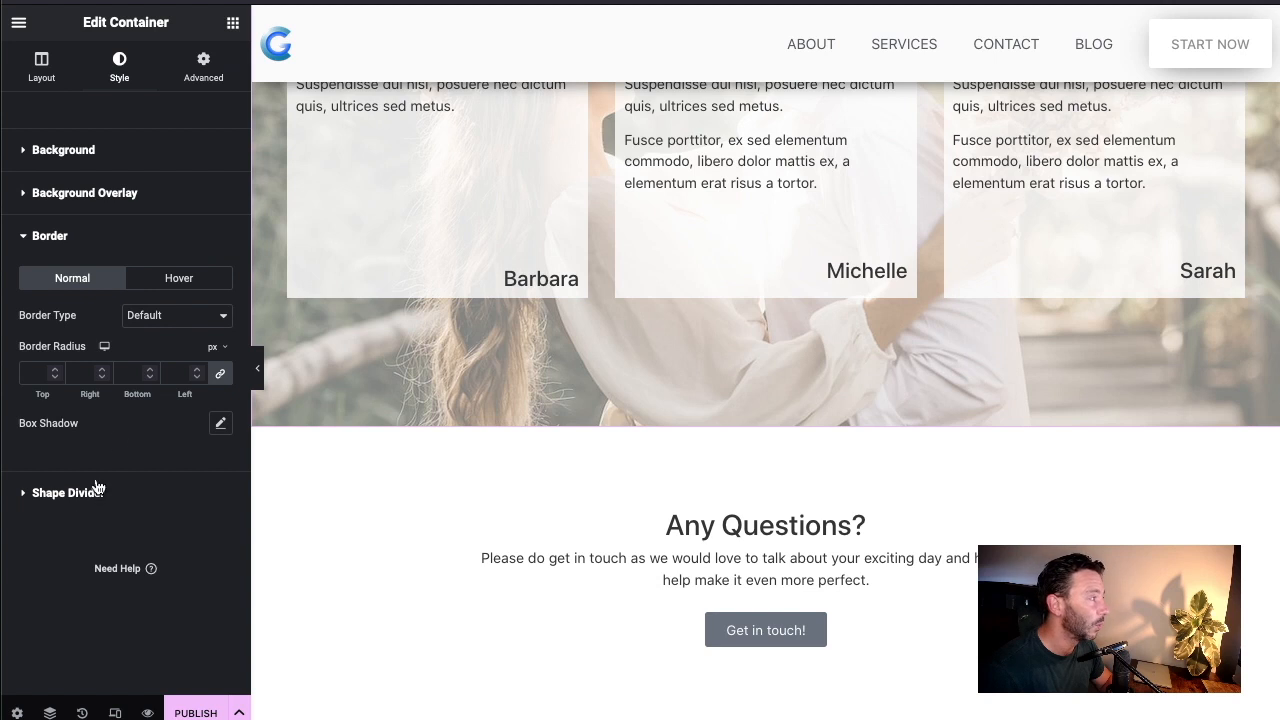
{"action": "left_click", "coordinate": [220, 424]}
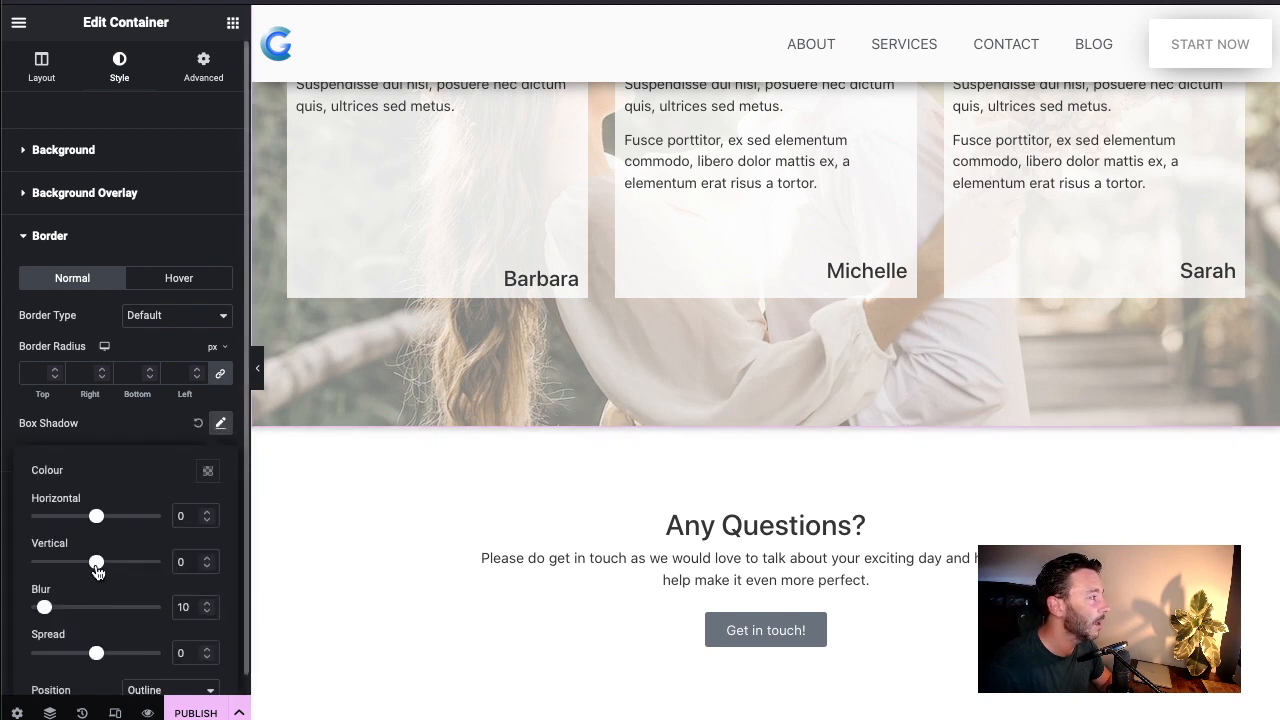
Set the "Previous Perfection" container's shadow to vertical 7, blur 44 and spread 2
{"action": "left_click_drag", "start_coordinate": [97, 567], "coordinate": [101, 567]}
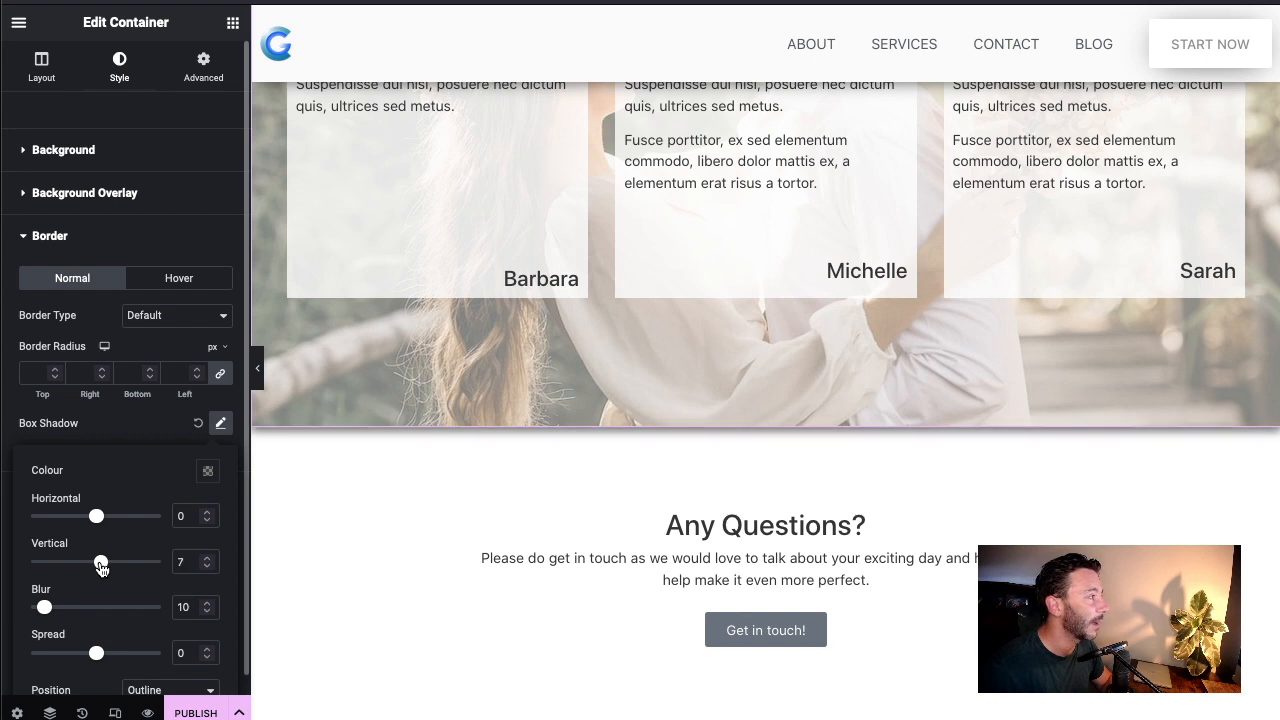
{"action": "left_click_drag", "start_coordinate": [46, 613], "coordinate": [51, 614]}
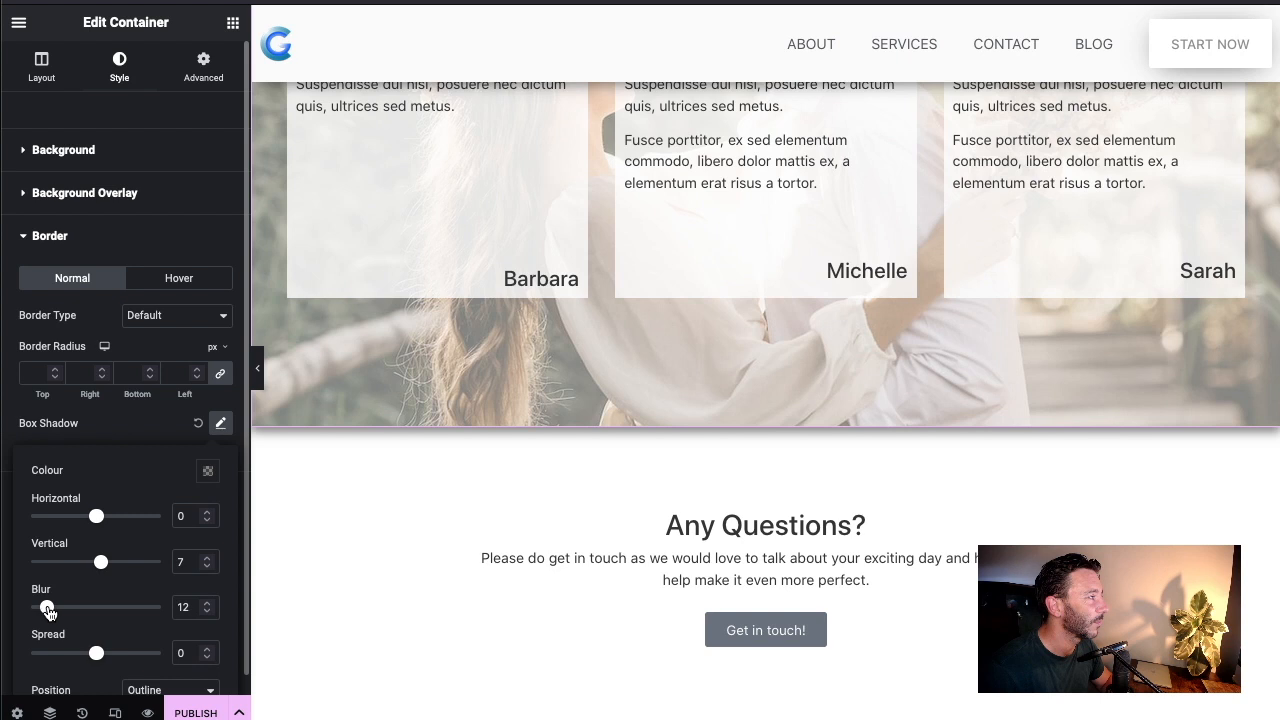
{"action": "left_click_drag", "start_coordinate": [99, 662], "coordinate": [92, 660]}
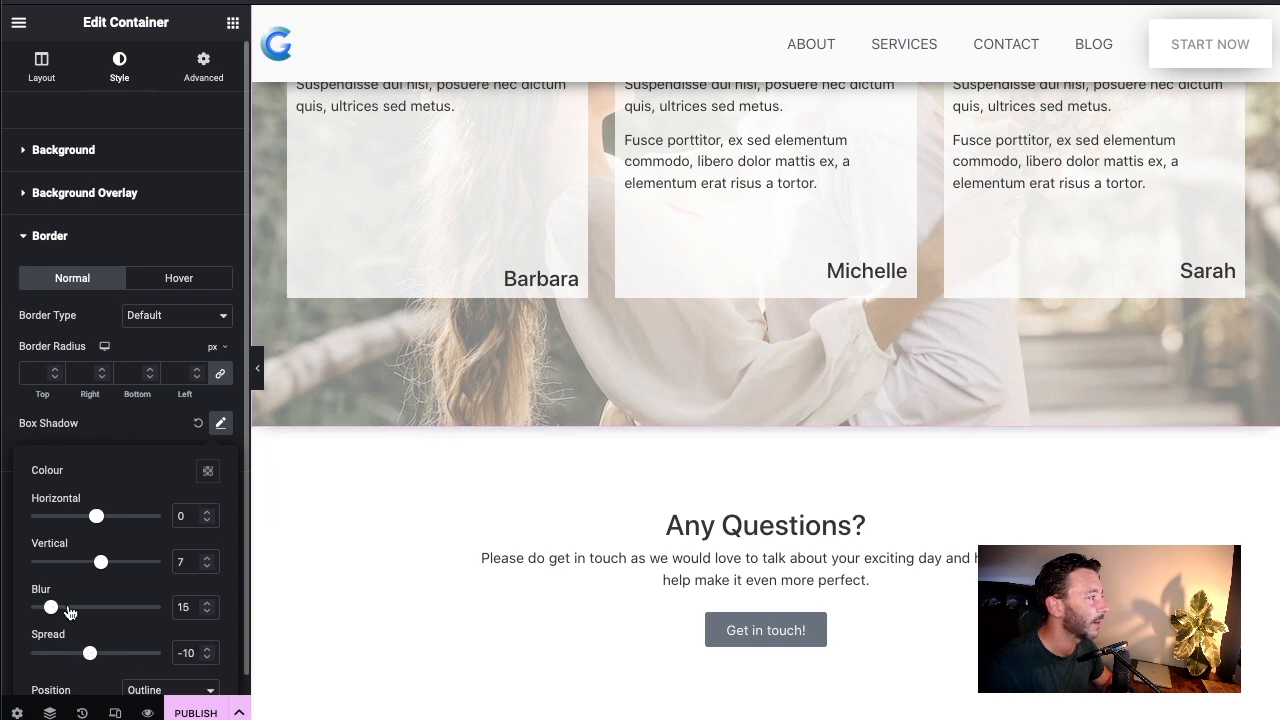
{"action": "left_click_drag", "start_coordinate": [50, 608], "coordinate": [88, 609]}
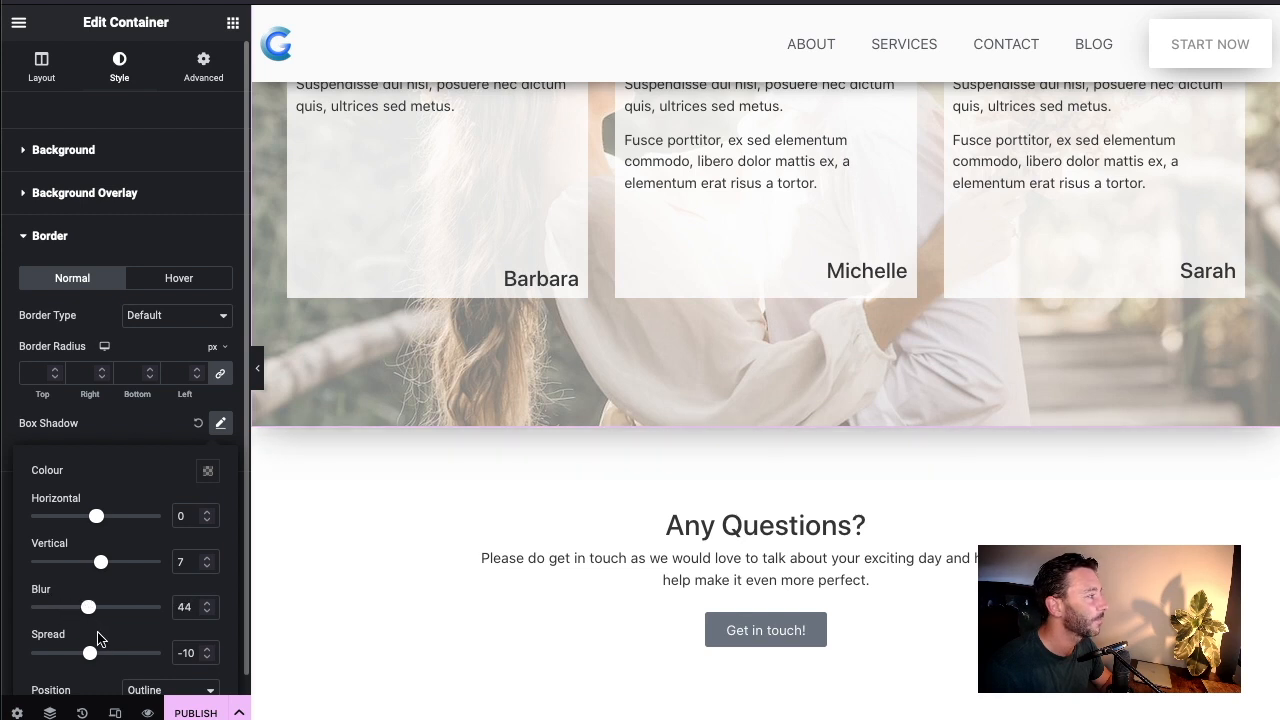
{"action": "left_click_drag", "start_coordinate": [89, 657], "coordinate": [101, 656]}
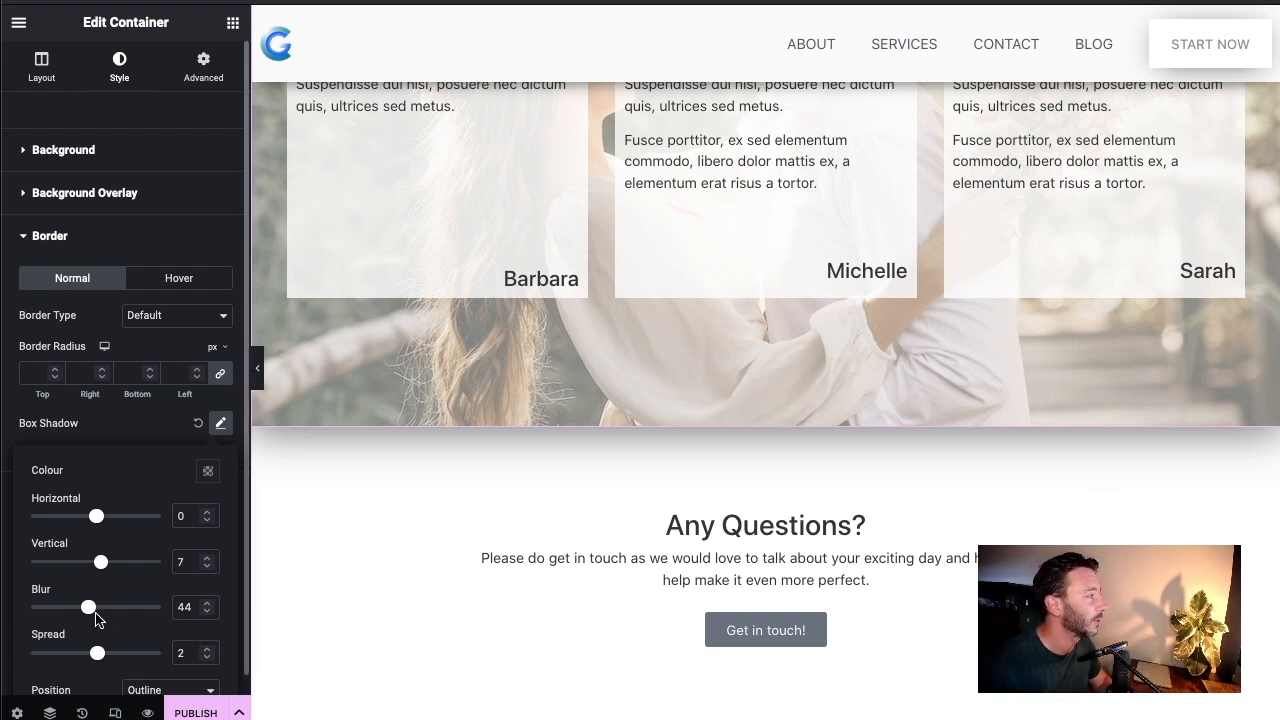
Set the "Previous Perfection" container's shadow vertical offset to 15 and review the section's lower edge
{"action": "left_click_drag", "start_coordinate": [101, 566], "coordinate": [106, 566]}
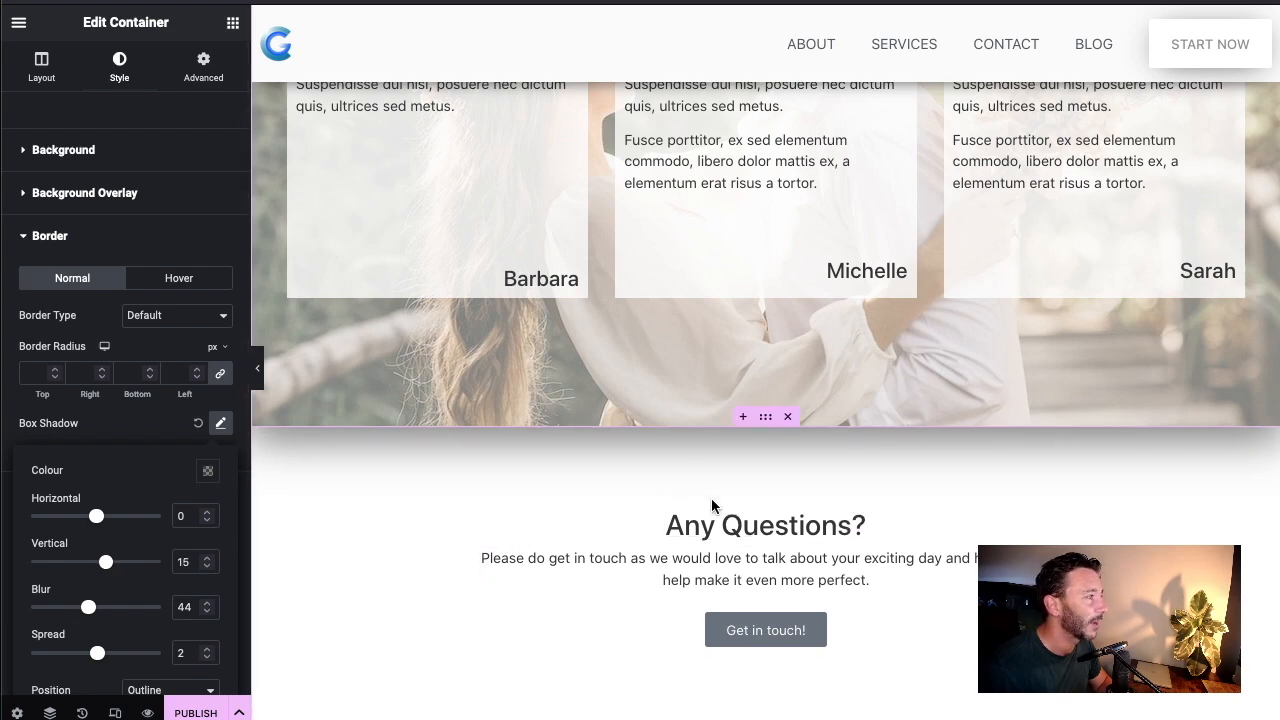
{"action": "scroll", "coordinate": [711, 498], "scroll_direction": "up", "scroll_amount": 1}
{"action": "scroll", "coordinate": [851, 420], "scroll_direction": "up", "scroll_amount": 3}
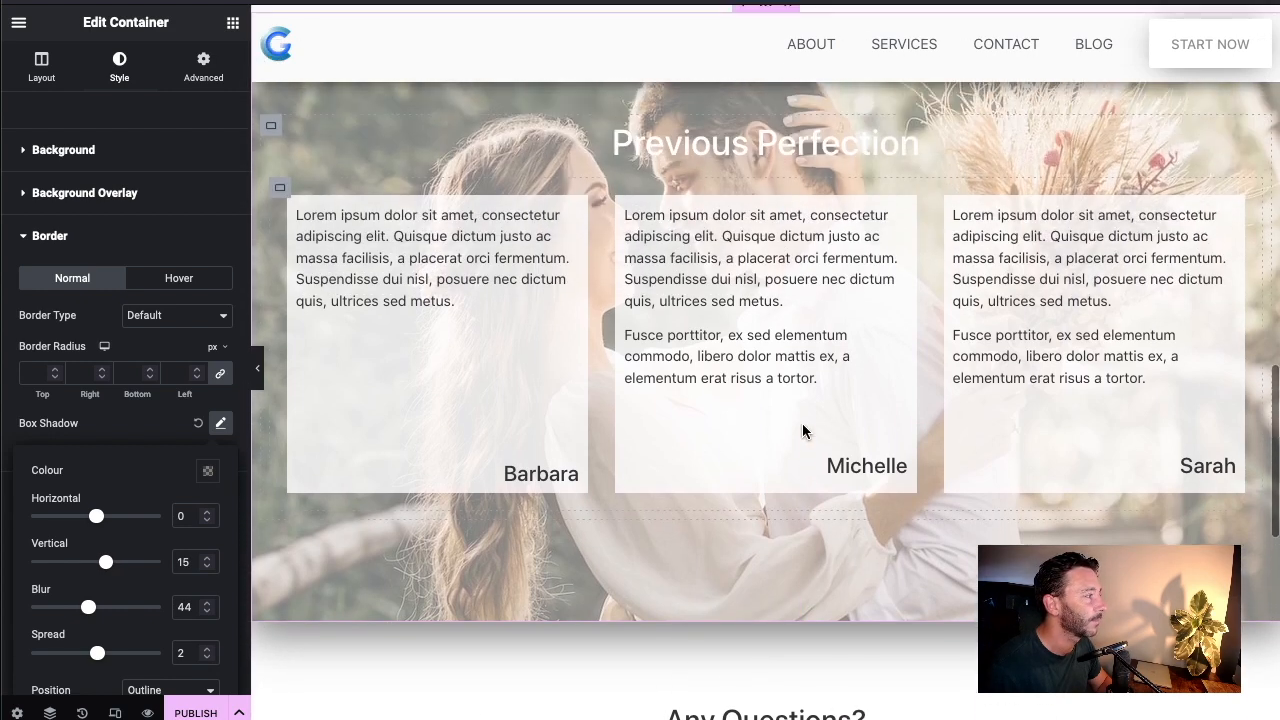
{"action": "left_click", "coordinate": [189, 434]}
{"action": "scroll", "coordinate": [429, 509], "scroll_direction": "down", "scroll_amount": 2}
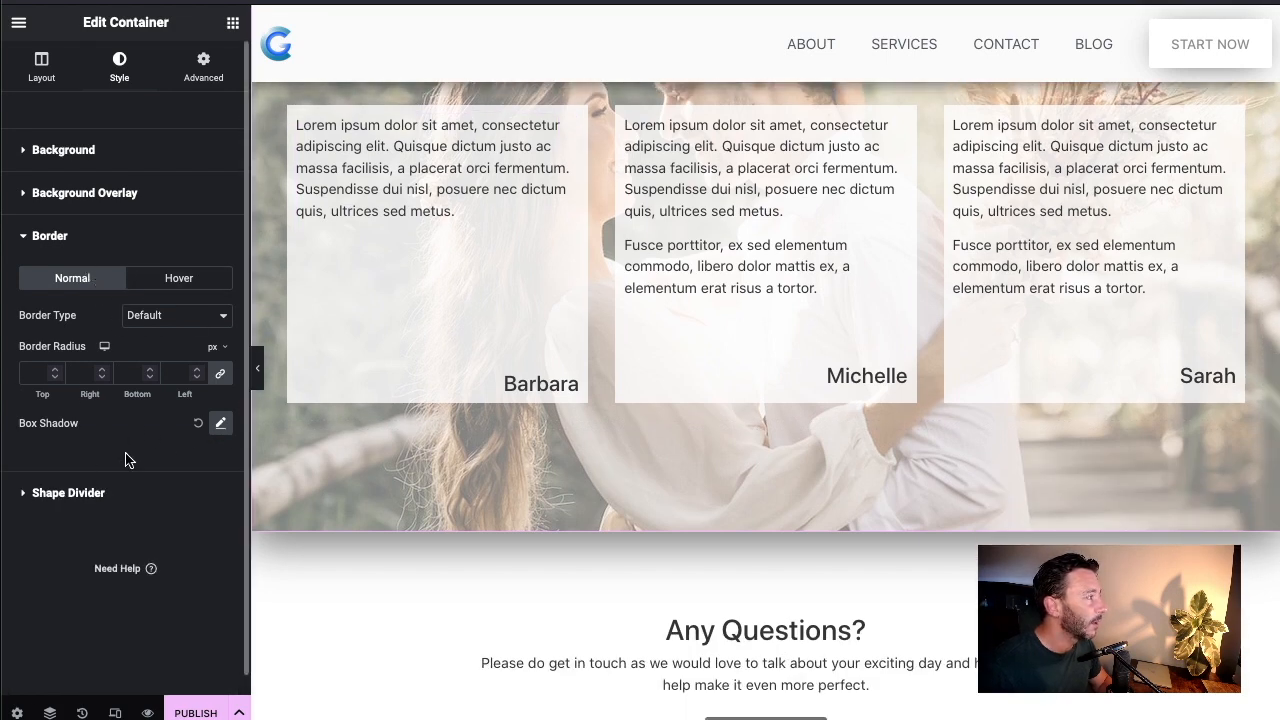
Add a hover-state box shadow to the "Previous Perfection" container with horizontal 0, vertical 22, blur 44 and spread 2
{"action": "left_click", "coordinate": [177, 290]}
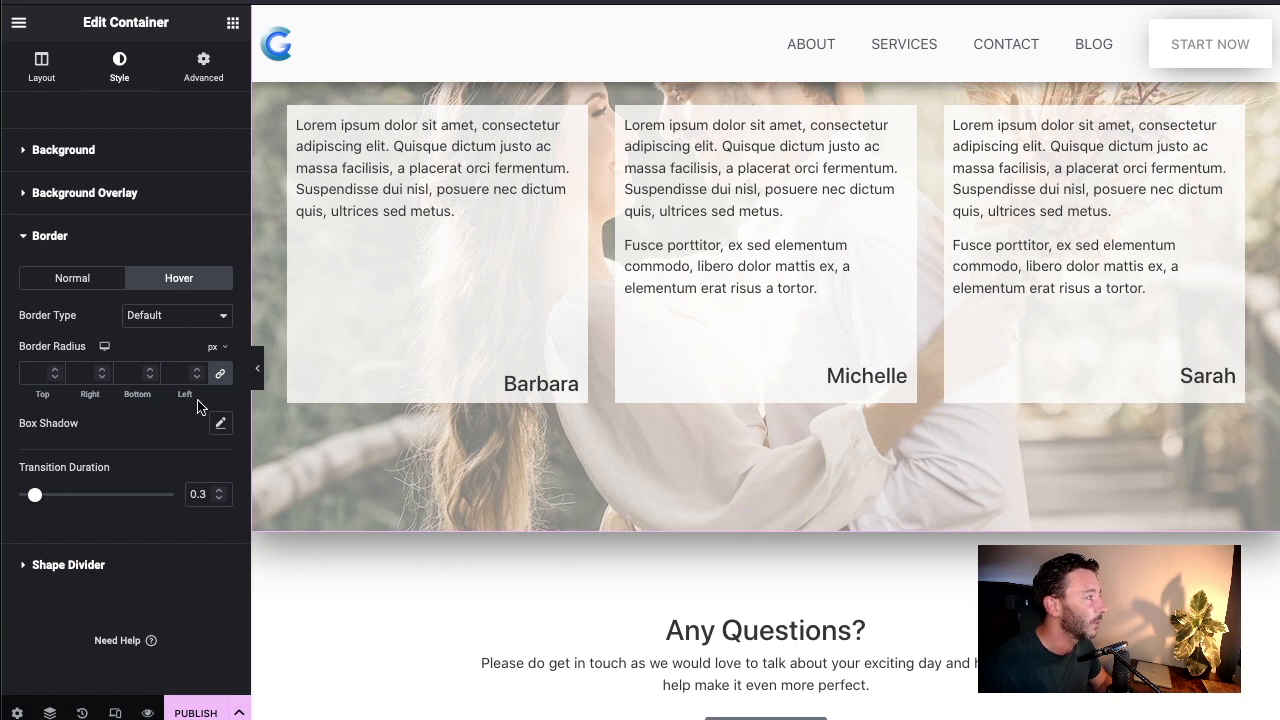
{"action": "left_click", "coordinate": [221, 425]}
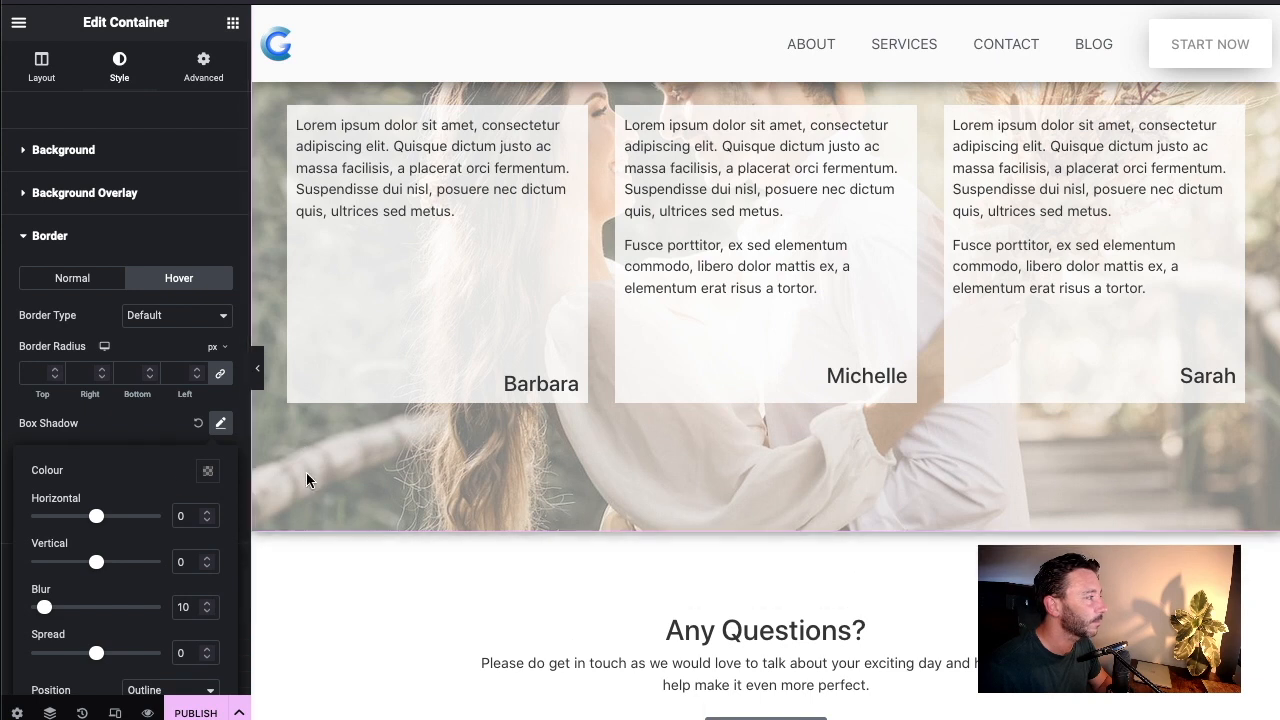
{"action": "left_click", "coordinate": [68, 280]}
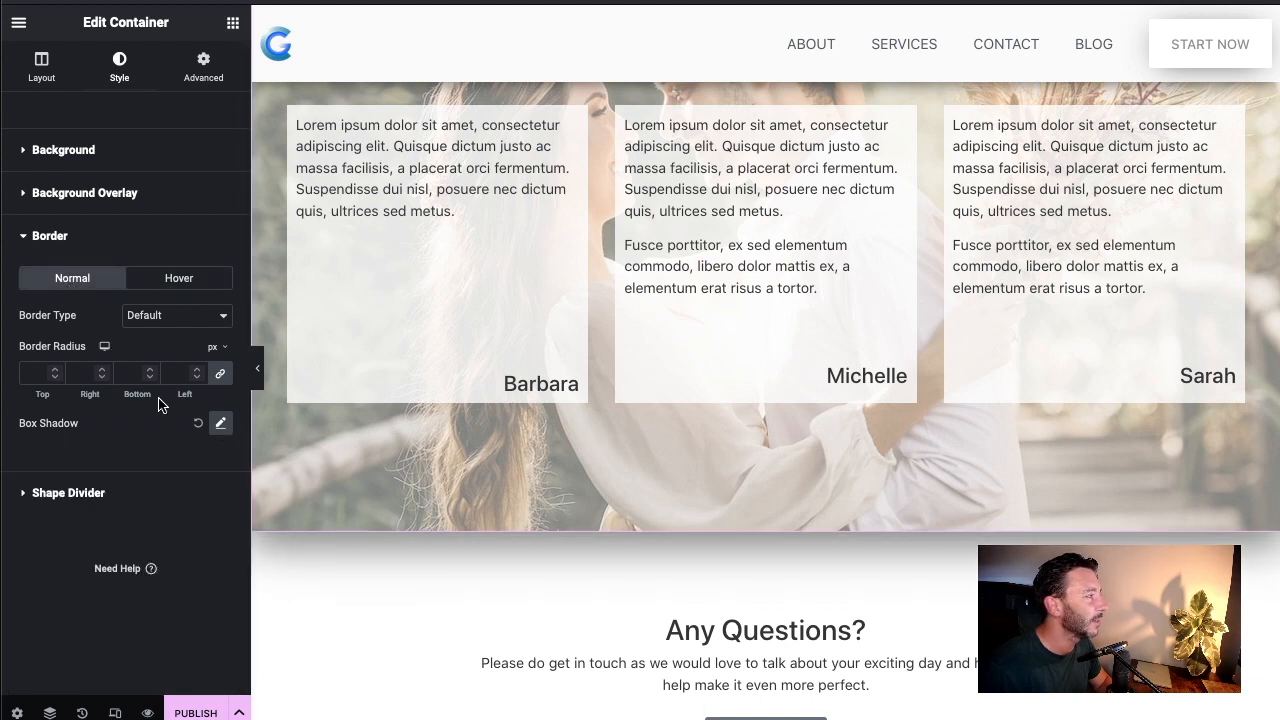
{"action": "left_click", "coordinate": [221, 423]}
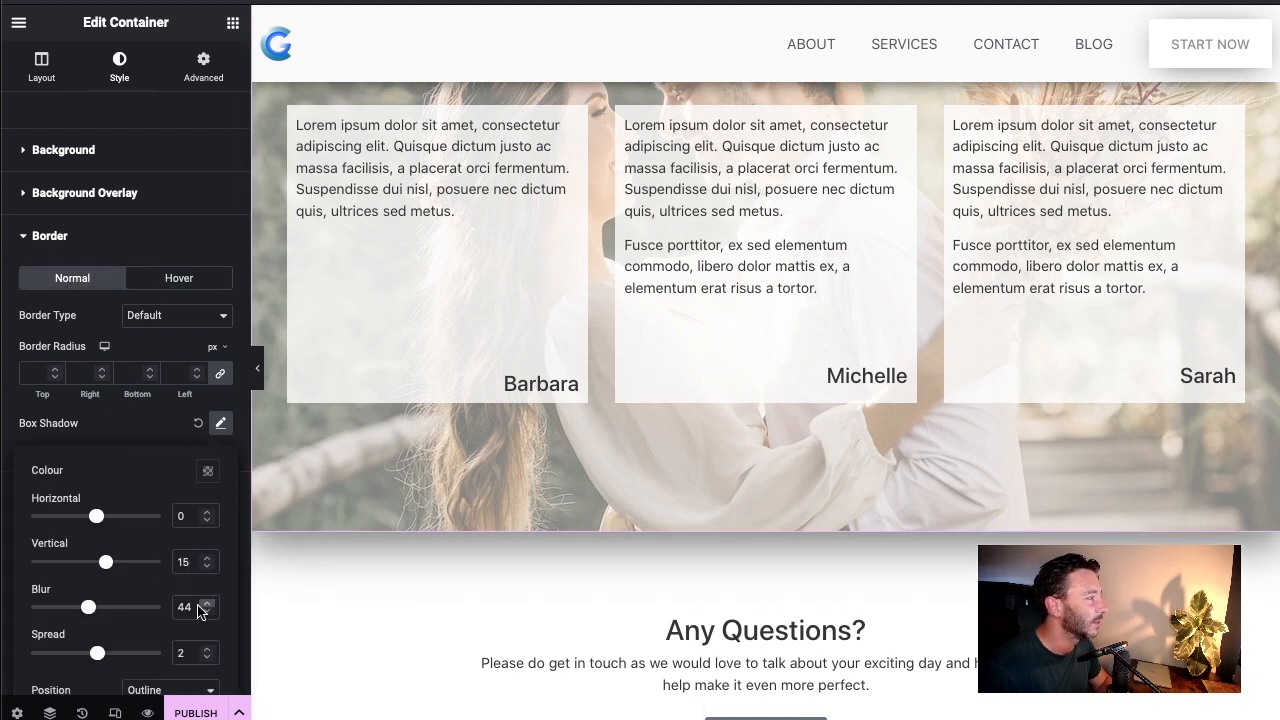
{"action": "left_click", "coordinate": [192, 284]}
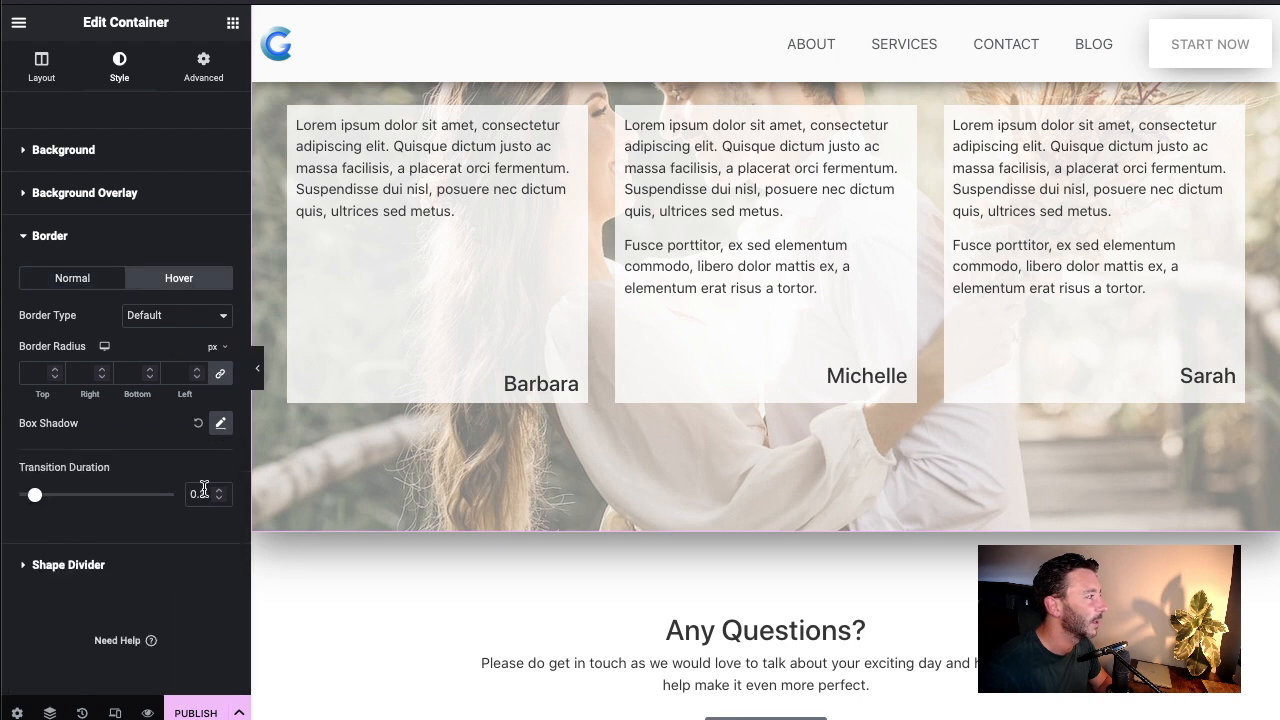
{"action": "left_click", "coordinate": [218, 424]}
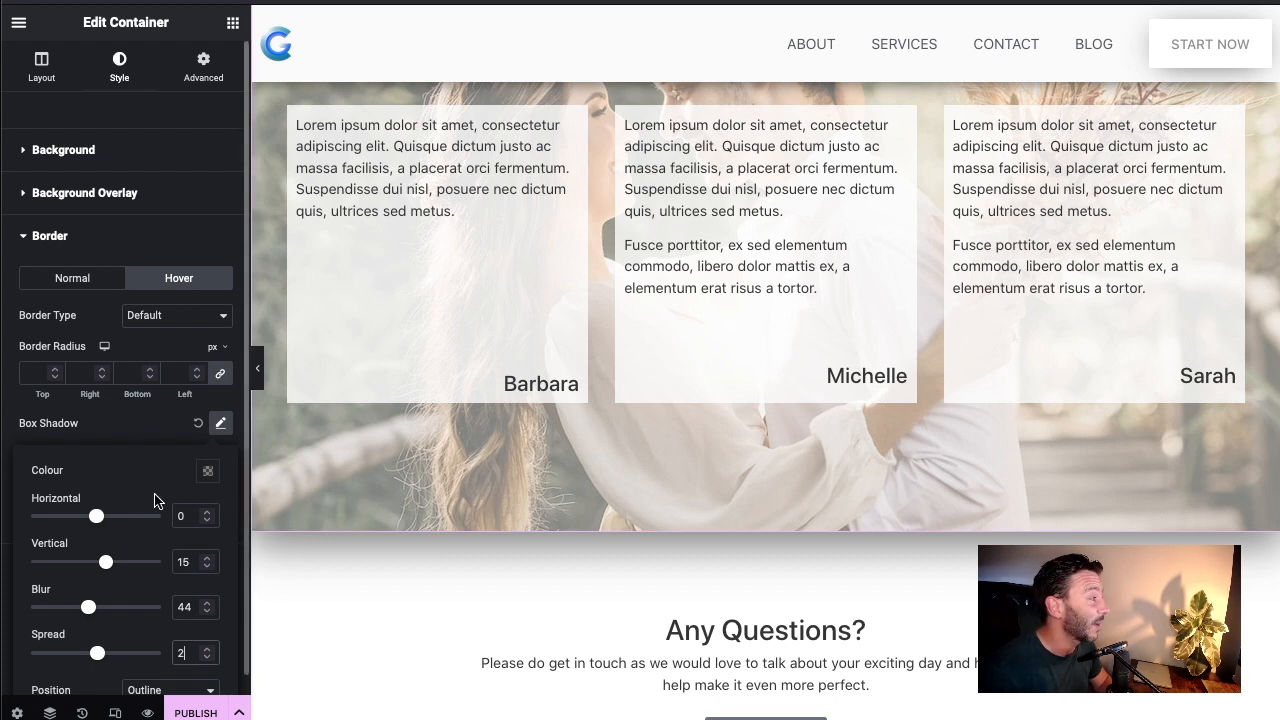
{"action": "left_click_drag", "start_coordinate": [107, 567], "coordinate": [111, 565]}
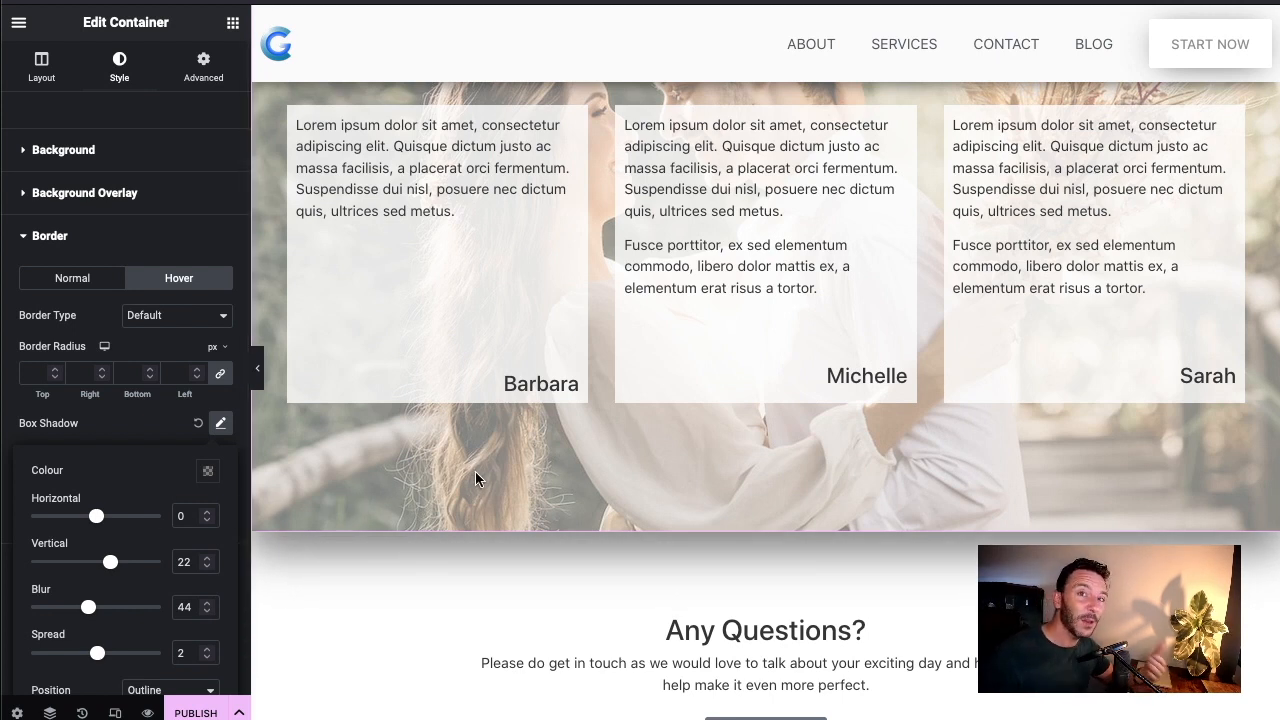
Give the hero tagline "We'll ensure you look and feel as perfect as your day" a #FFFFFF text shadow with blur 21
{"action": "scroll", "coordinate": [555, 485], "scroll_direction": "up", "scroll_amount": 10}
{"action": "scroll", "coordinate": [795, 460], "scroll_direction": "up", "scroll_amount": 5}
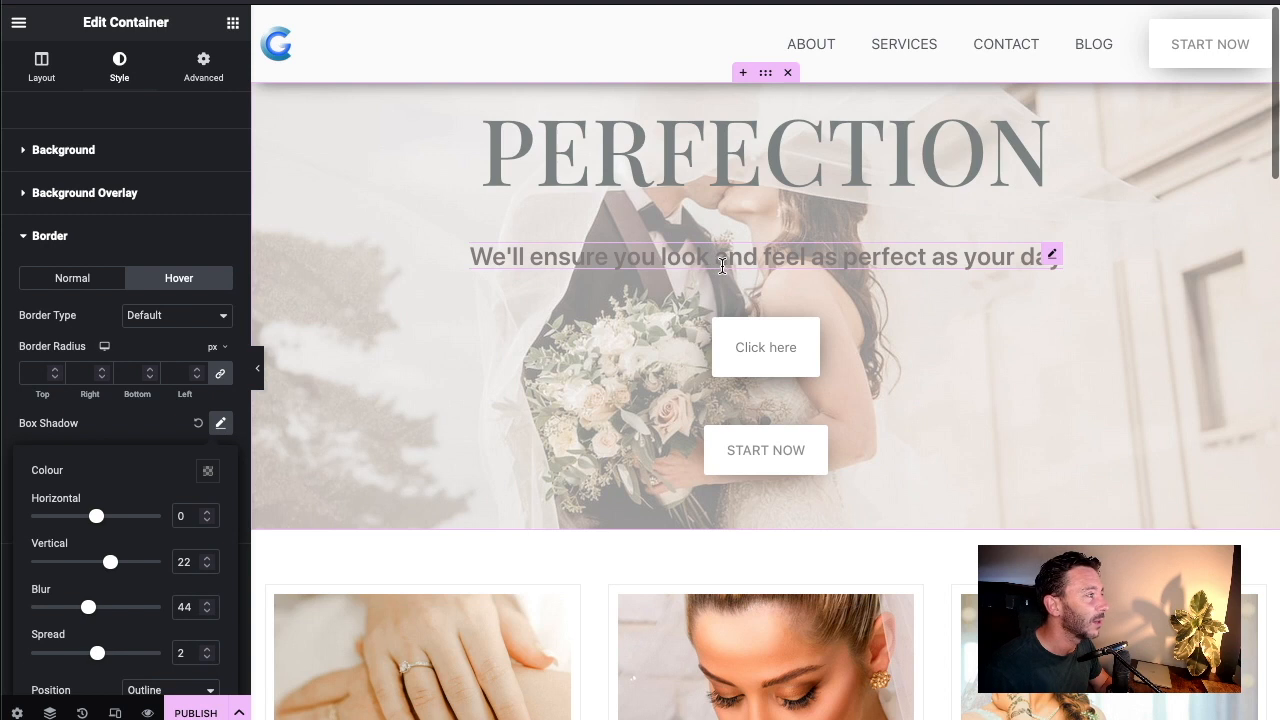
{"action": "left_click", "coordinate": [1051, 256]}
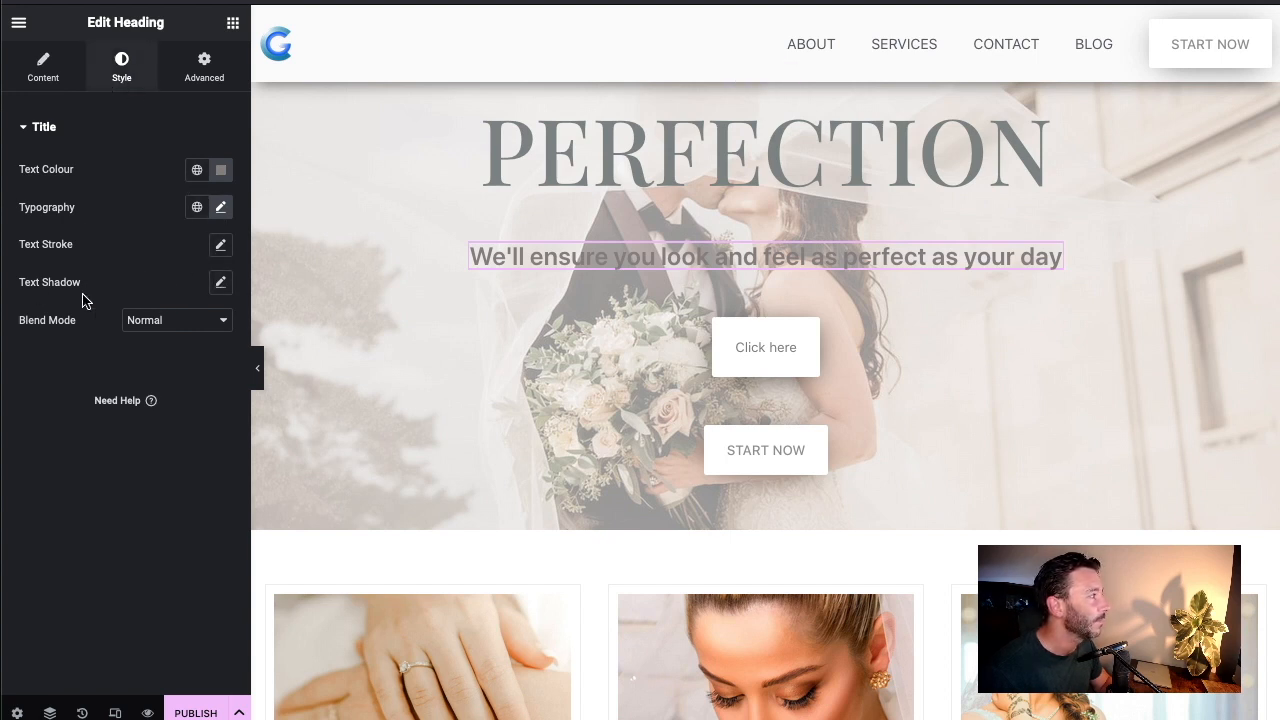
{"action": "left_click", "coordinate": [221, 284]}
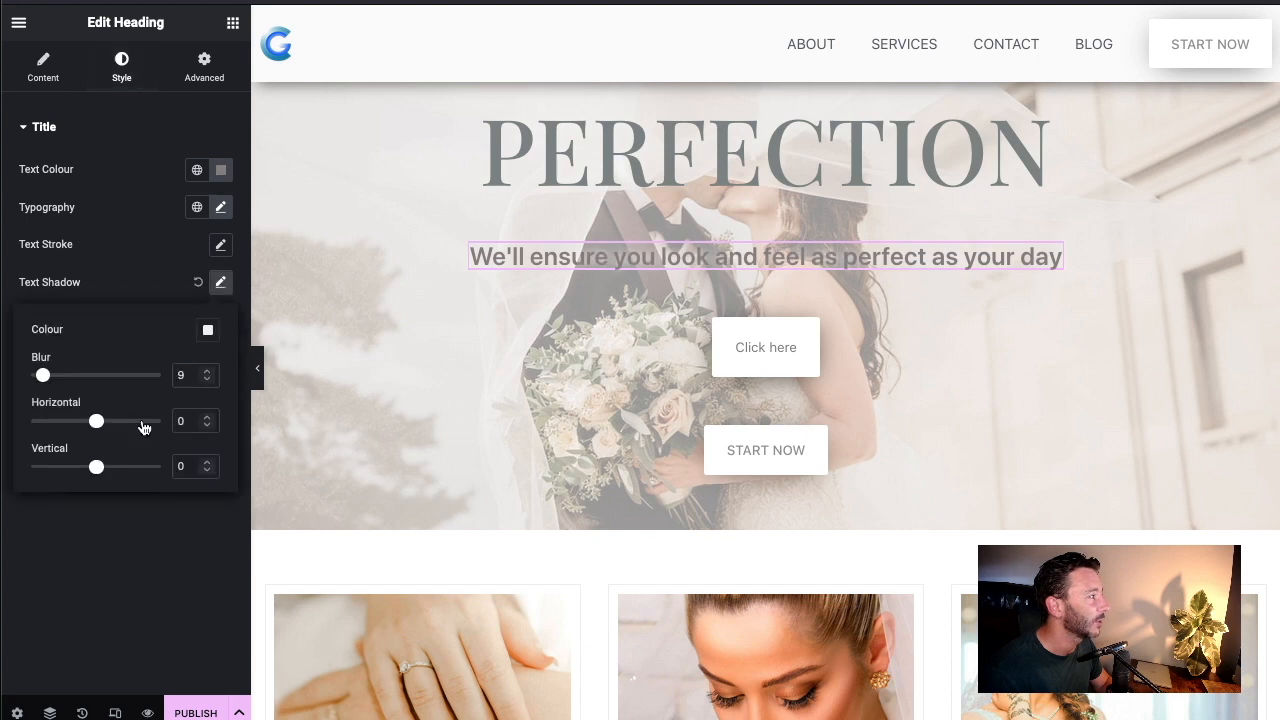
{"action": "left_click", "coordinate": [208, 335]}
{"action": "left_click_drag", "start_coordinate": [120, 423], "coordinate": [104, 401]}
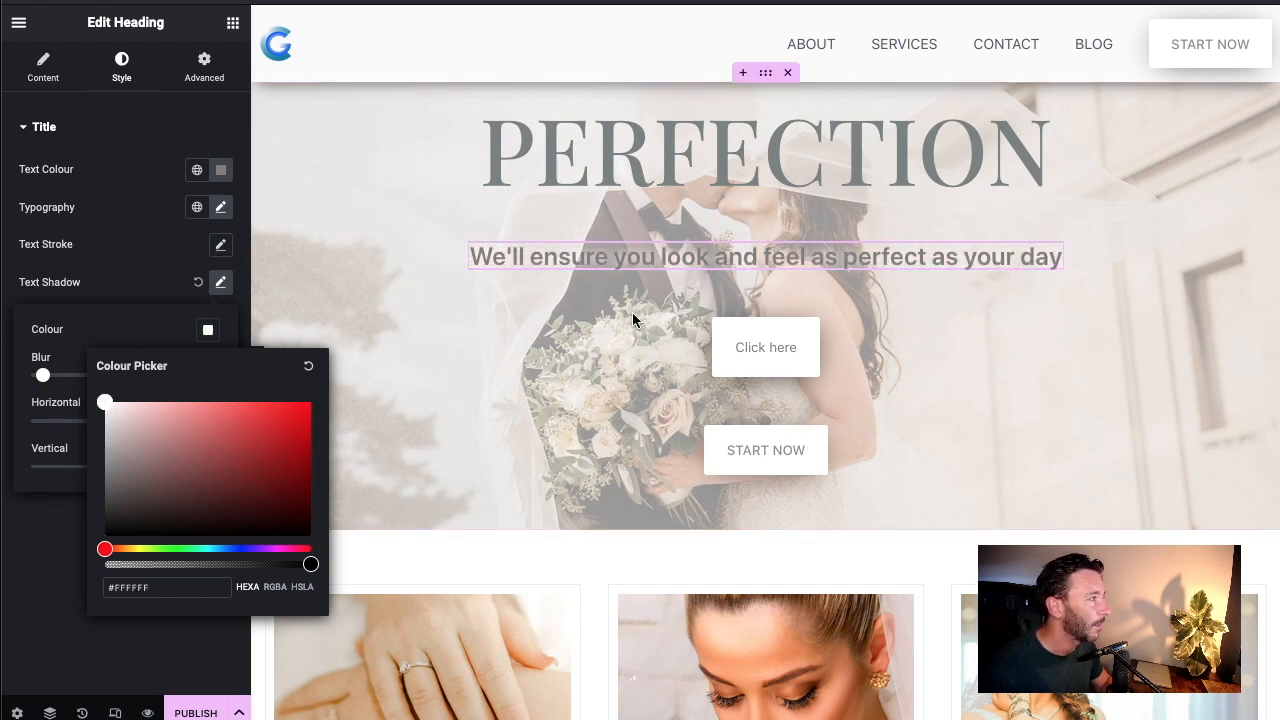
{"action": "left_click", "coordinate": [126, 322]}
{"action": "left_click_drag", "start_coordinate": [44, 380], "coordinate": [61, 383]}
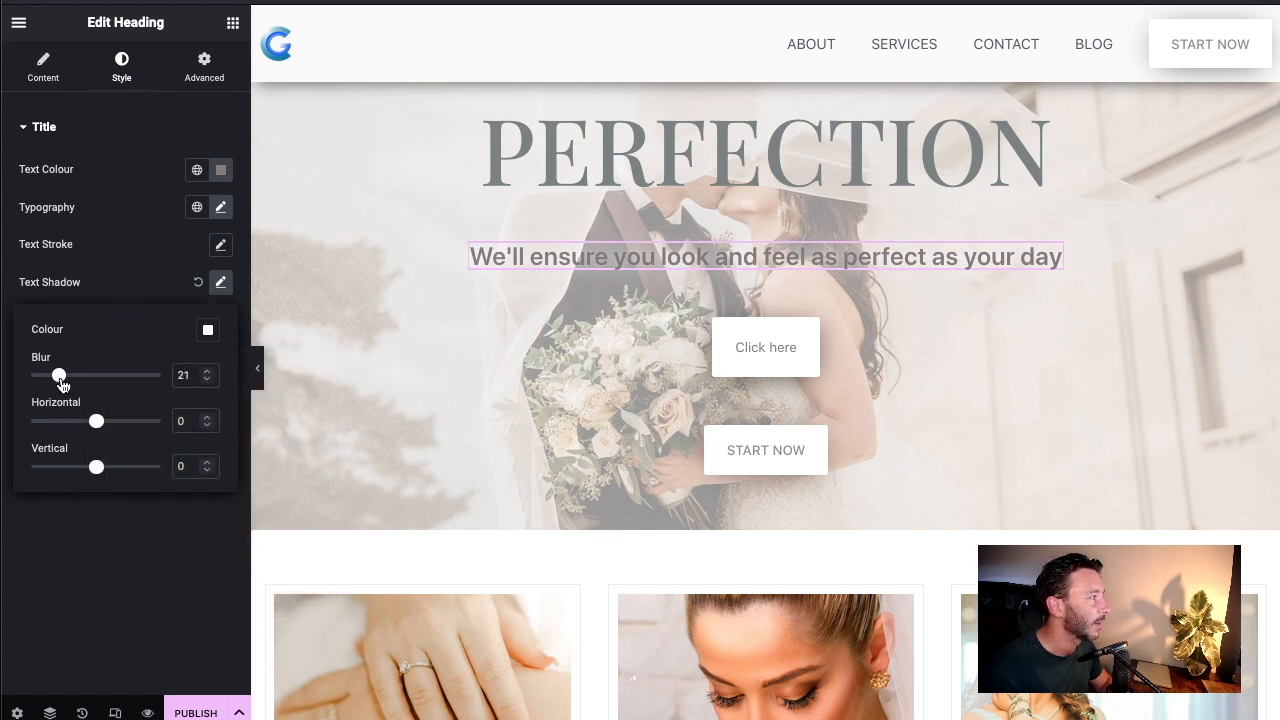
{"action": "left_click", "coordinate": [240, 416]}
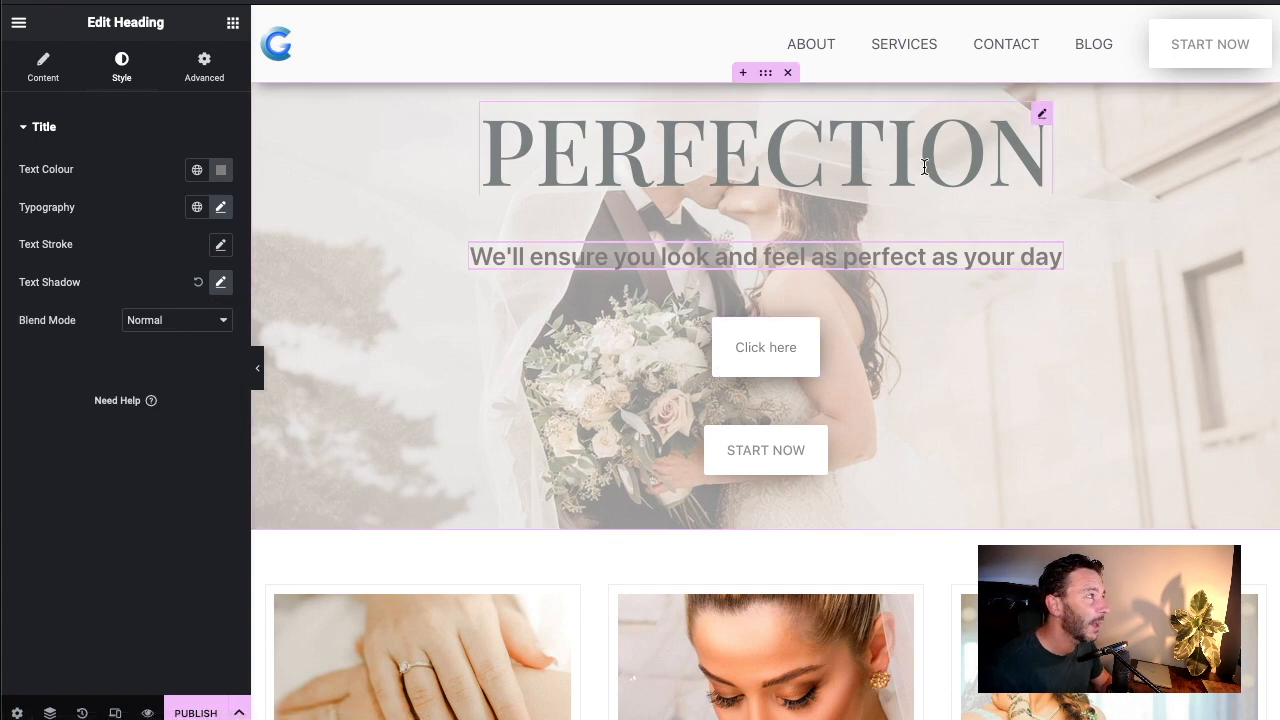
Duplicate the hero's "PERFECTION" heading
{"action": "left_click", "coordinate": [1042, 117]}
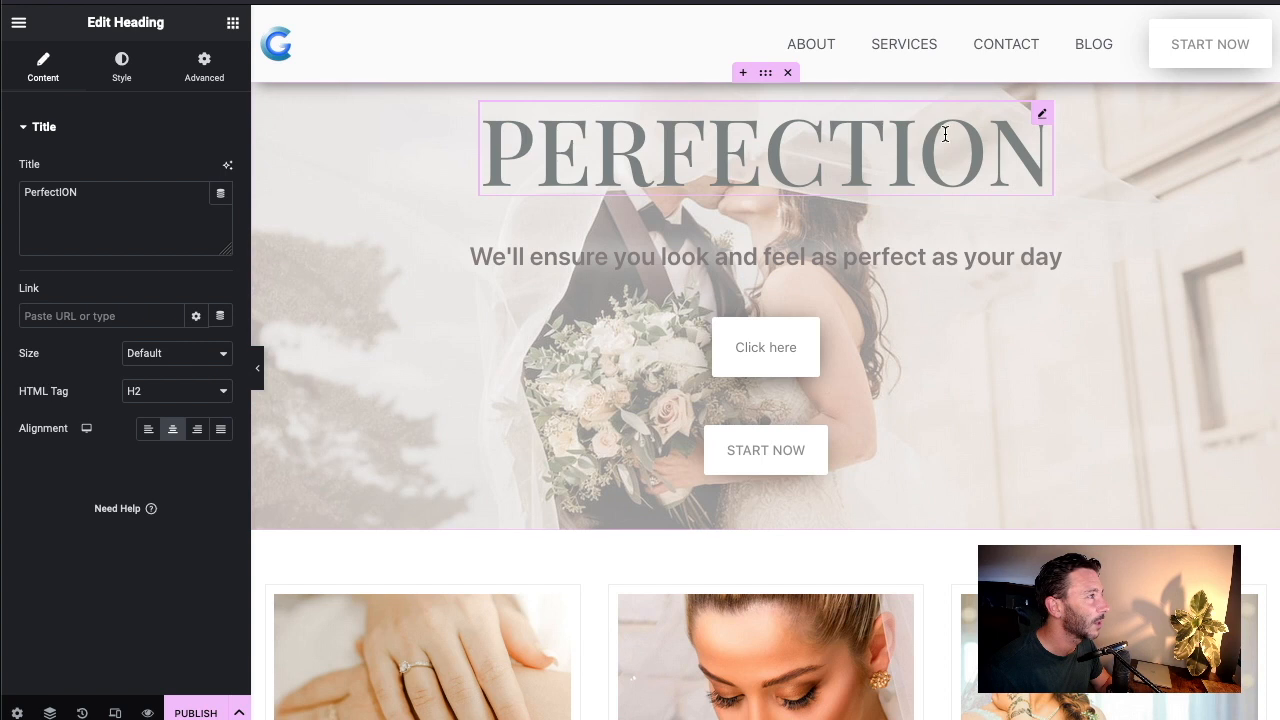
{"action": "right_click", "coordinate": [1052, 117]}
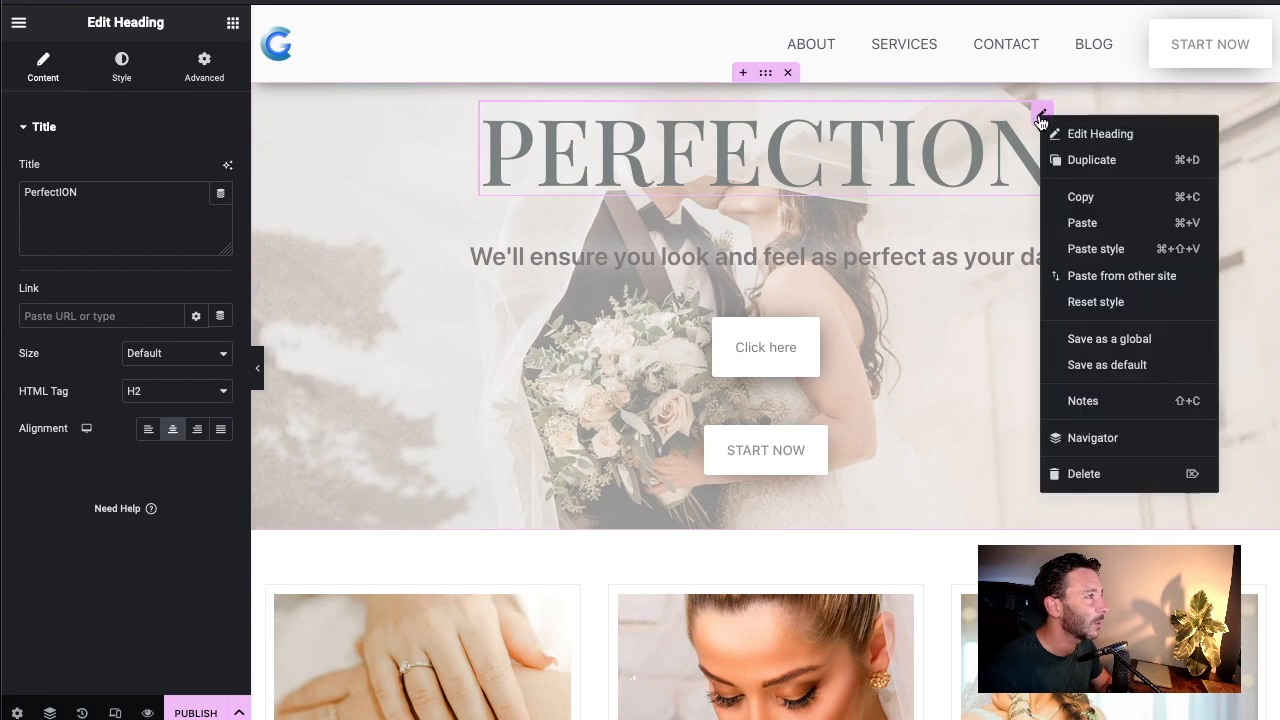
{"action": "left_click", "coordinate": [1088, 158]}
Add a text shadow with blur 47 to the duplicated "PERFECTION" heading
{"action": "left_click", "coordinate": [155, 85]}
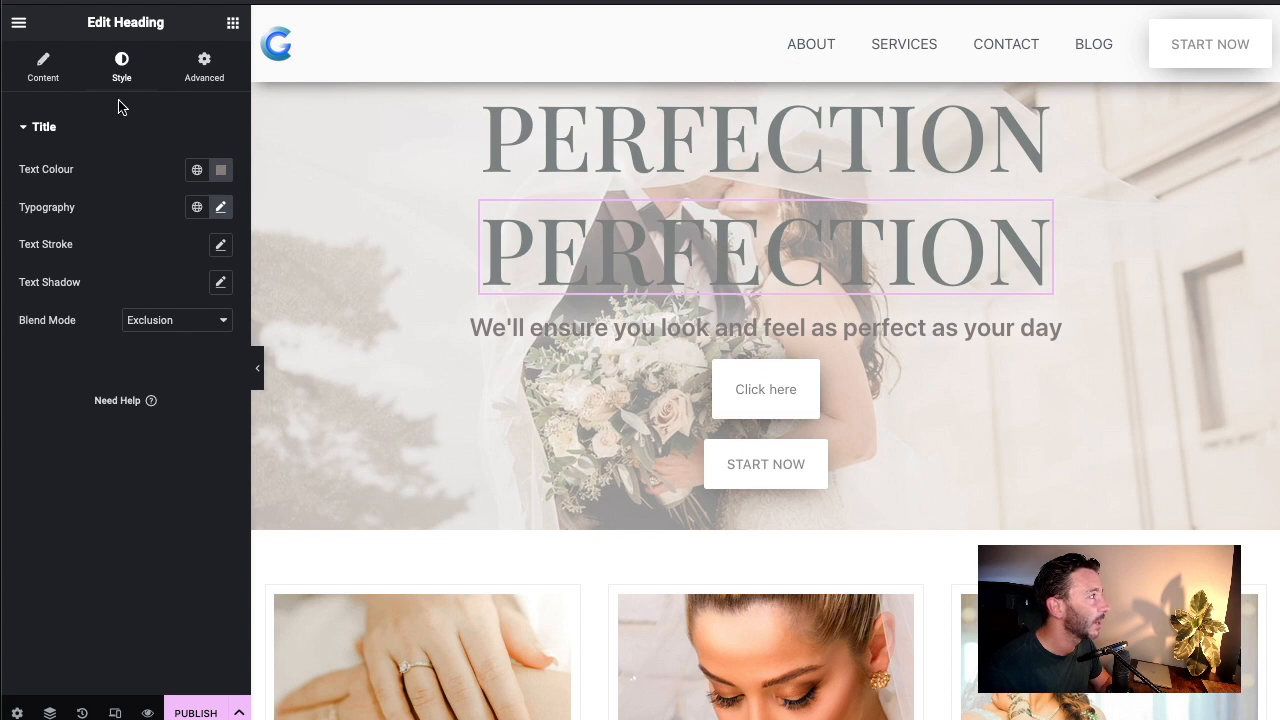
{"action": "left_click", "coordinate": [221, 285]}
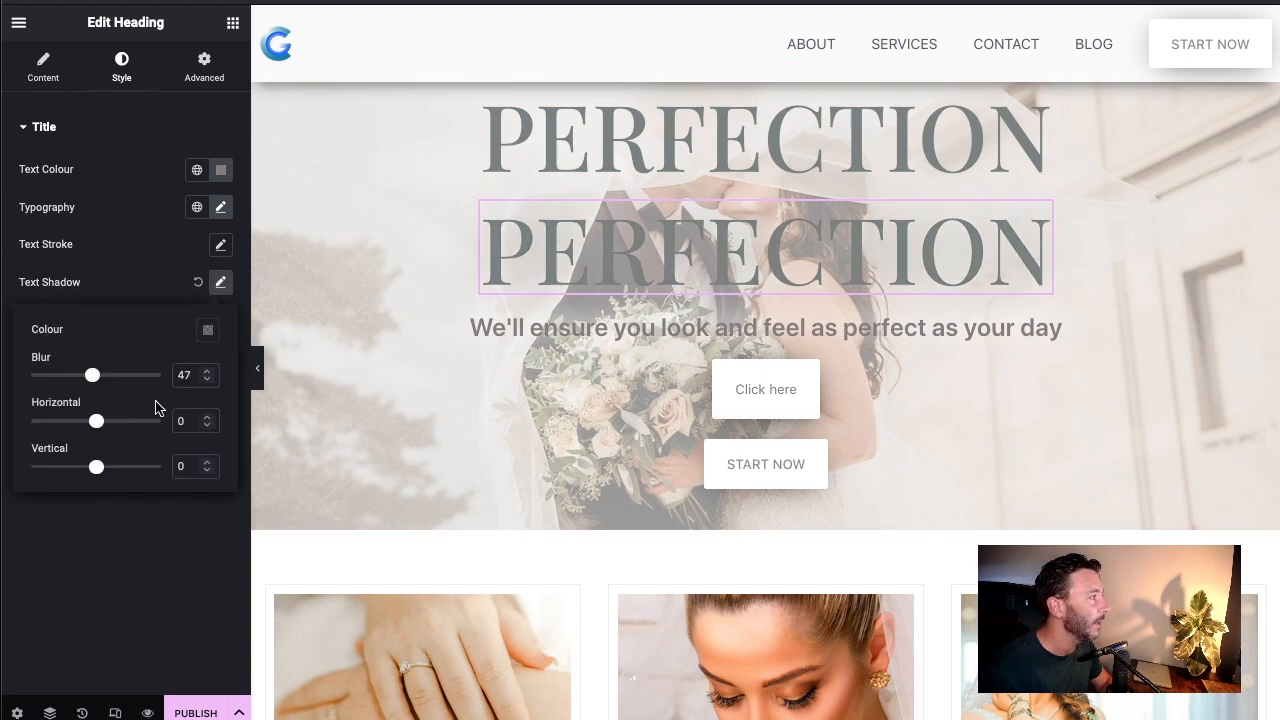
{"action": "left_click", "coordinate": [221, 282]}
Set the duplicated "PERFECTION" heading's text colour to Global White and its blend mode to Normal
{"action": "left_click", "coordinate": [197, 170]}
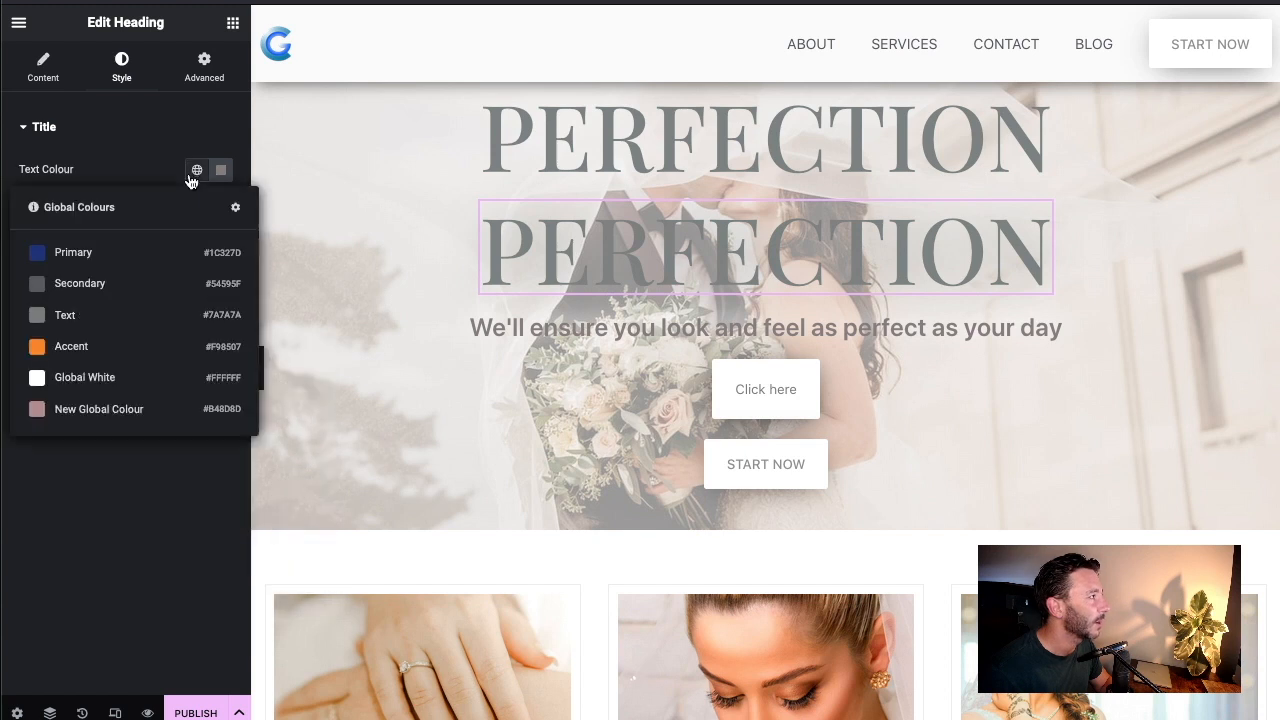
{"action": "left_click", "coordinate": [78, 380]}
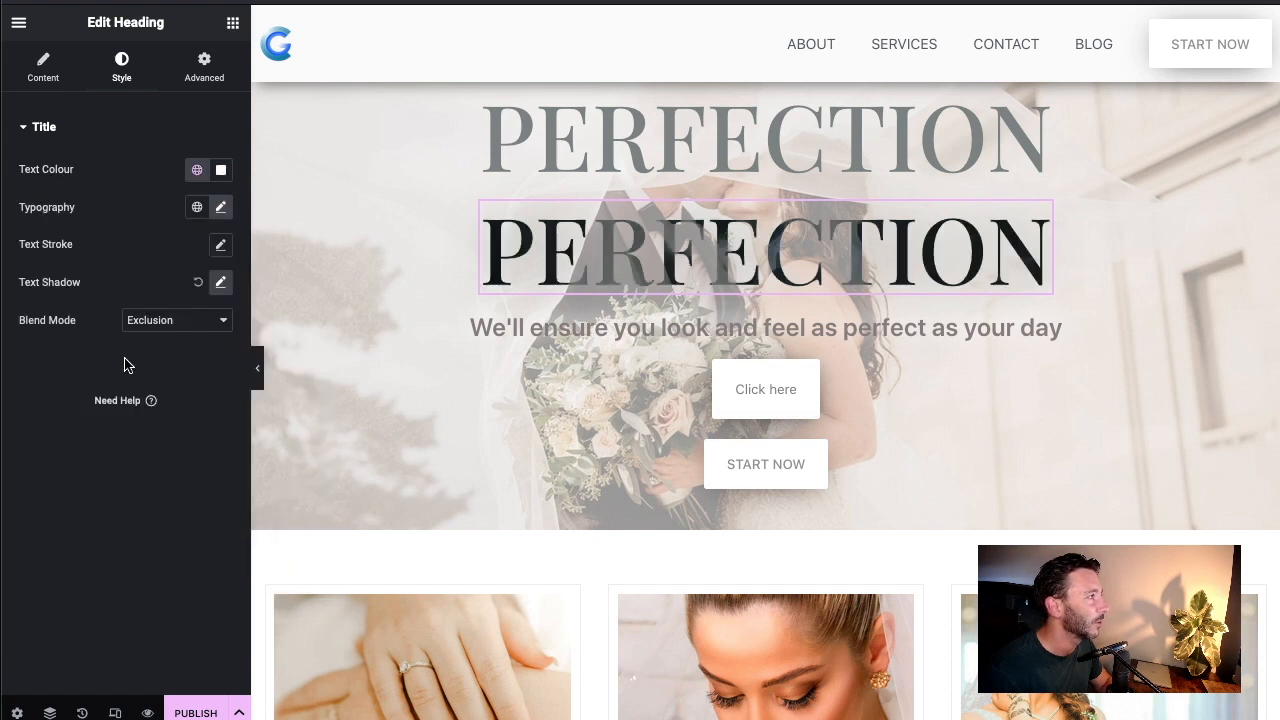
{"action": "left_click", "coordinate": [183, 322]}
{"action": "left_click", "coordinate": [158, 138]}
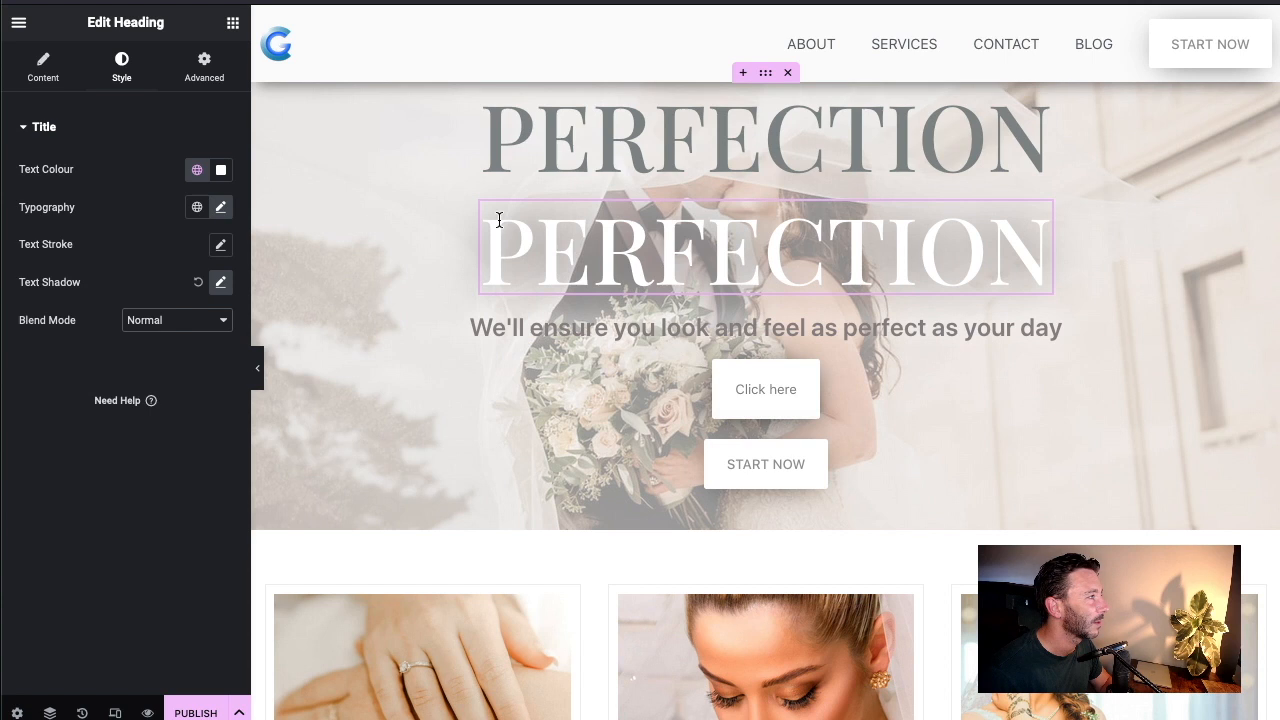
Set the white "PERFECTION" heading's text shadow to blur 10, horizontal 0 and vertical 3
{"action": "left_click", "coordinate": [222, 284]}
{"action": "left_click_drag", "start_coordinate": [92, 380], "coordinate": [47, 380]}
{"action": "left_click_drag", "start_coordinate": [99, 425], "coordinate": [97, 424]}
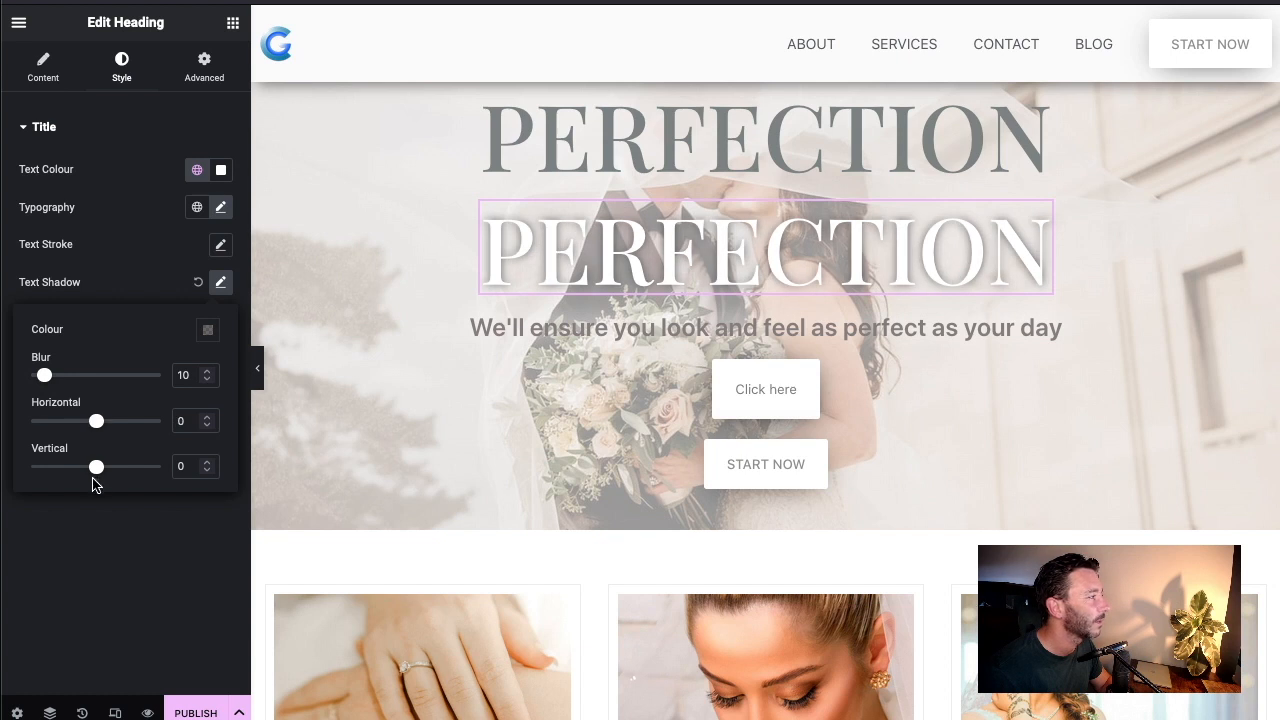
{"action": "left_click_drag", "start_coordinate": [97, 473], "coordinate": [98, 473]}
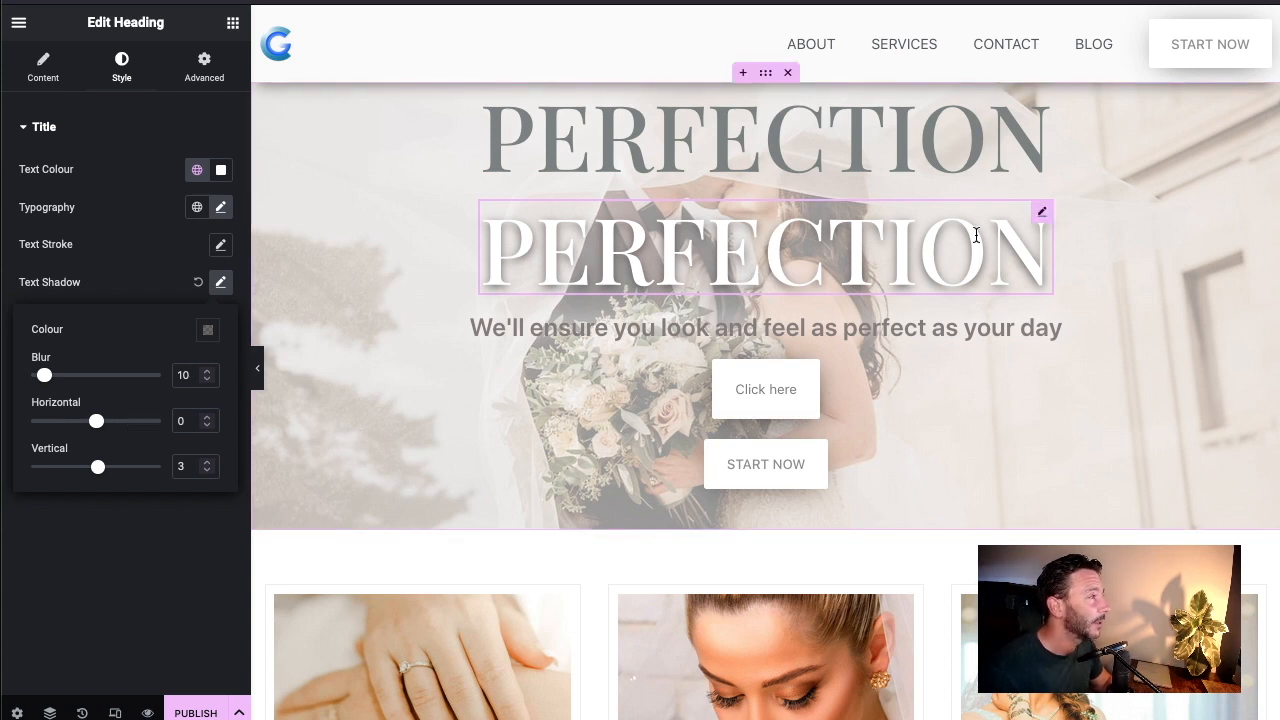
Duplicate the white "PERFECTION" heading and set the copy's text shadow to vertical 7 and blur 16
{"action": "right_click", "coordinate": [1050, 221]}
{"action": "left_click", "coordinate": [1095, 262]}
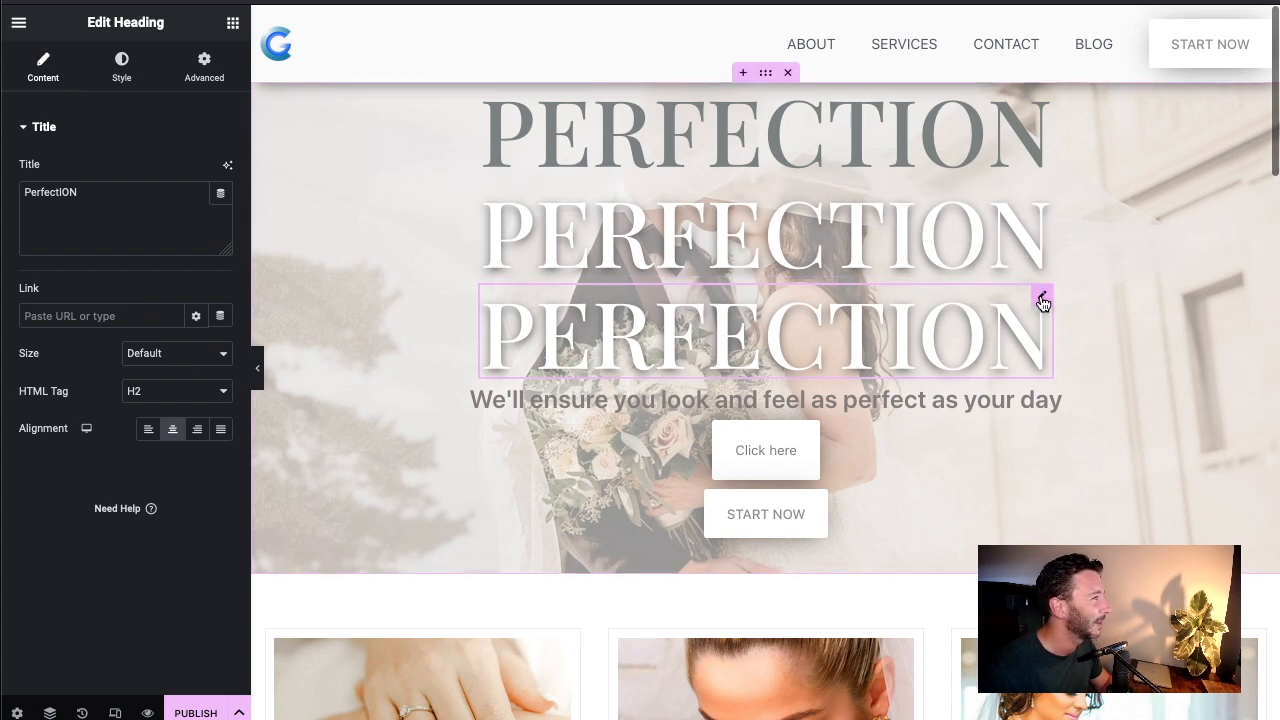
{"action": "left_click", "coordinate": [117, 74]}
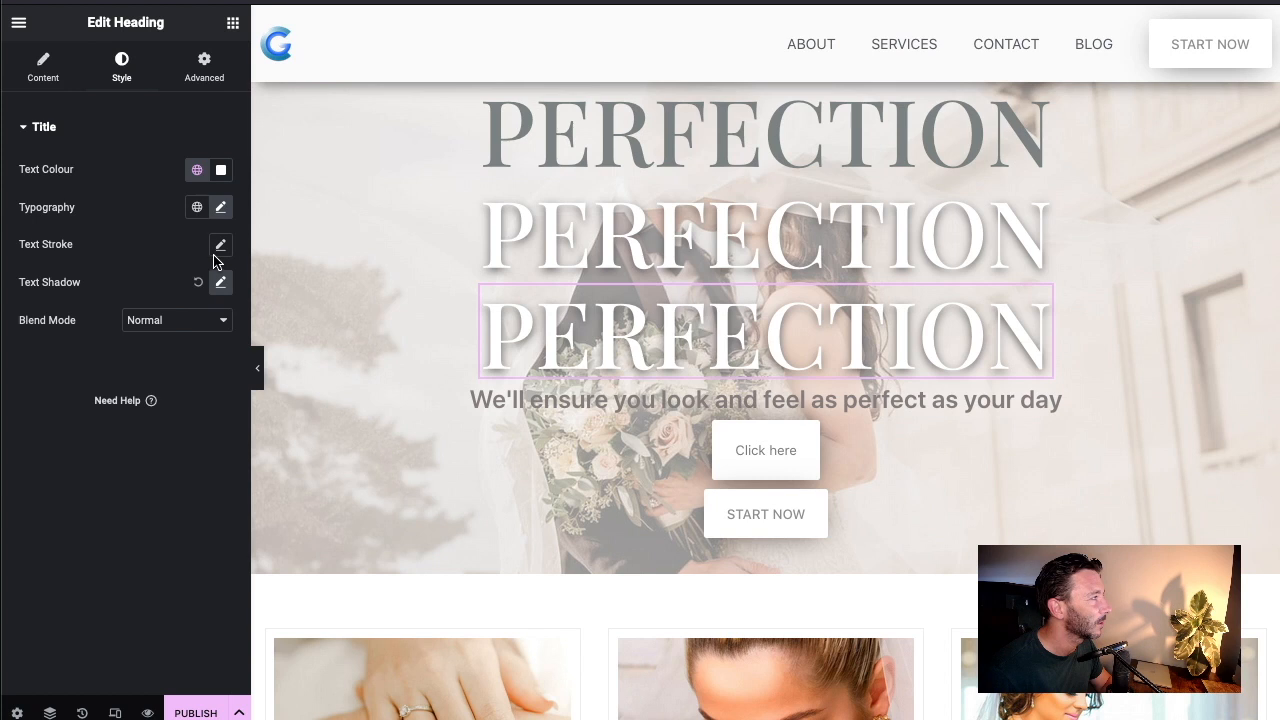
{"action": "left_click", "coordinate": [219, 285]}
{"action": "left_click_drag", "start_coordinate": [97, 467], "coordinate": [103, 474]}
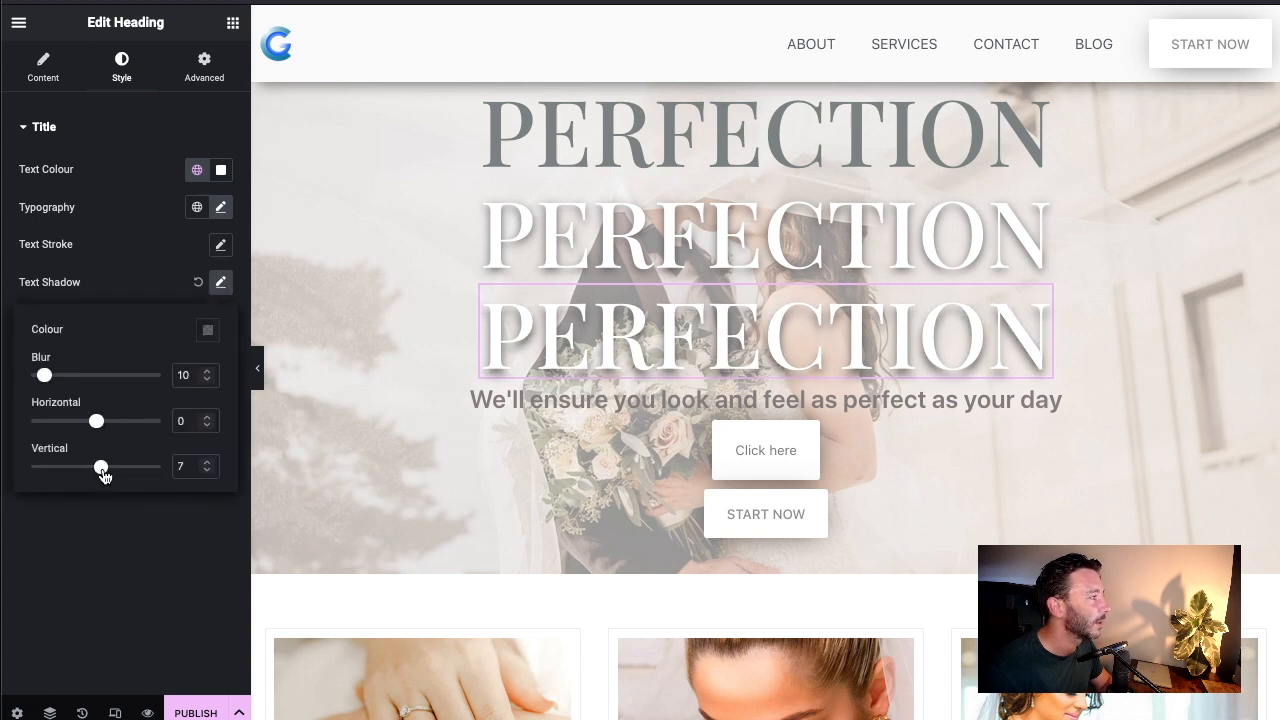
{"action": "left_click_drag", "start_coordinate": [47, 384], "coordinate": [57, 381]}
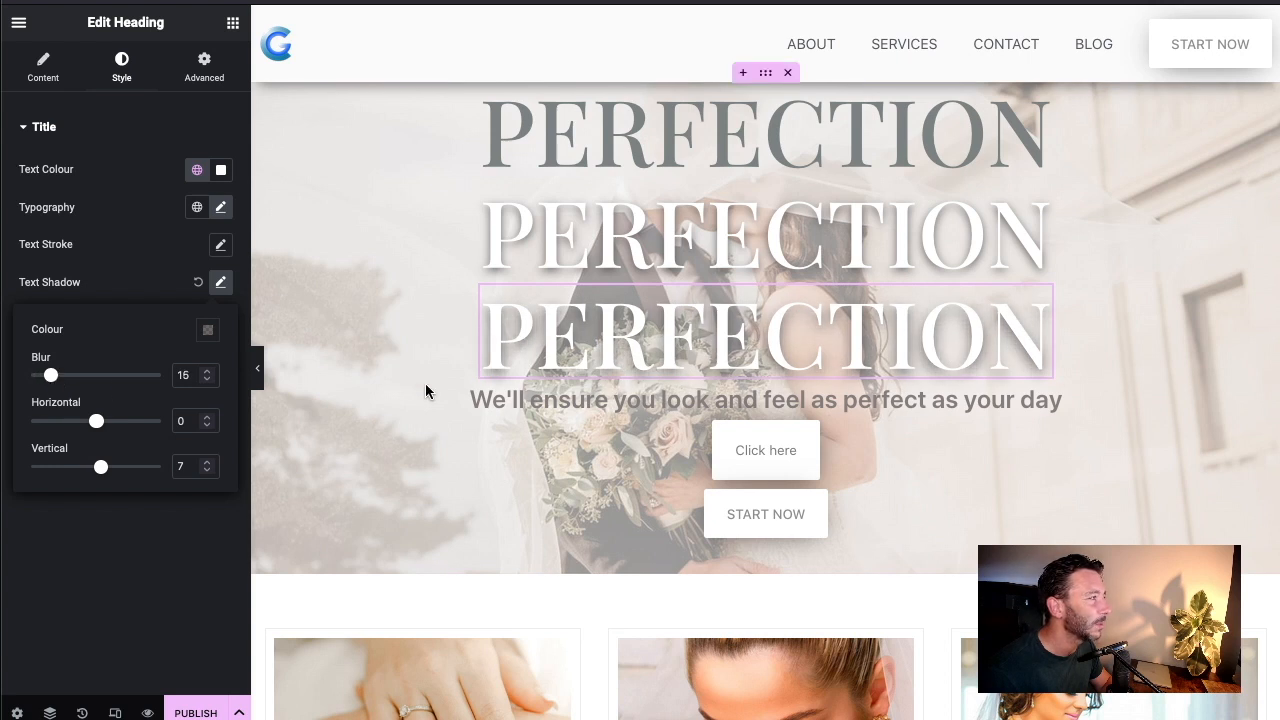
Lighten the text shadow colour of the lowest "PERFECTION" heading
{"action": "left_click", "coordinate": [208, 330]}
{"action": "left_click_drag", "start_coordinate": [120, 491], "coordinate": [114, 471]}
{"action": "left_click", "coordinate": [1114, 374]}
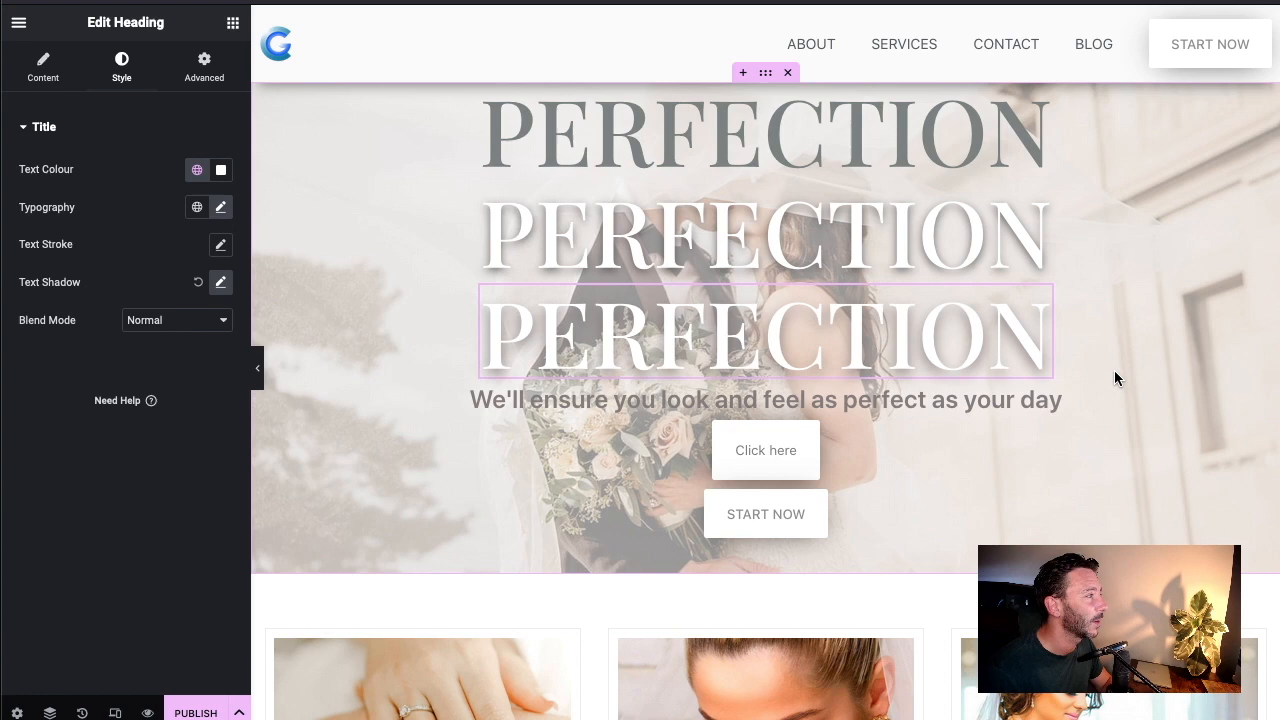
Inspect the box shadow settings in the Nails card container's border, for both the normal and hover states
{"action": "scroll", "coordinate": [610, 401], "scroll_direction": "down", "scroll_amount": 5}
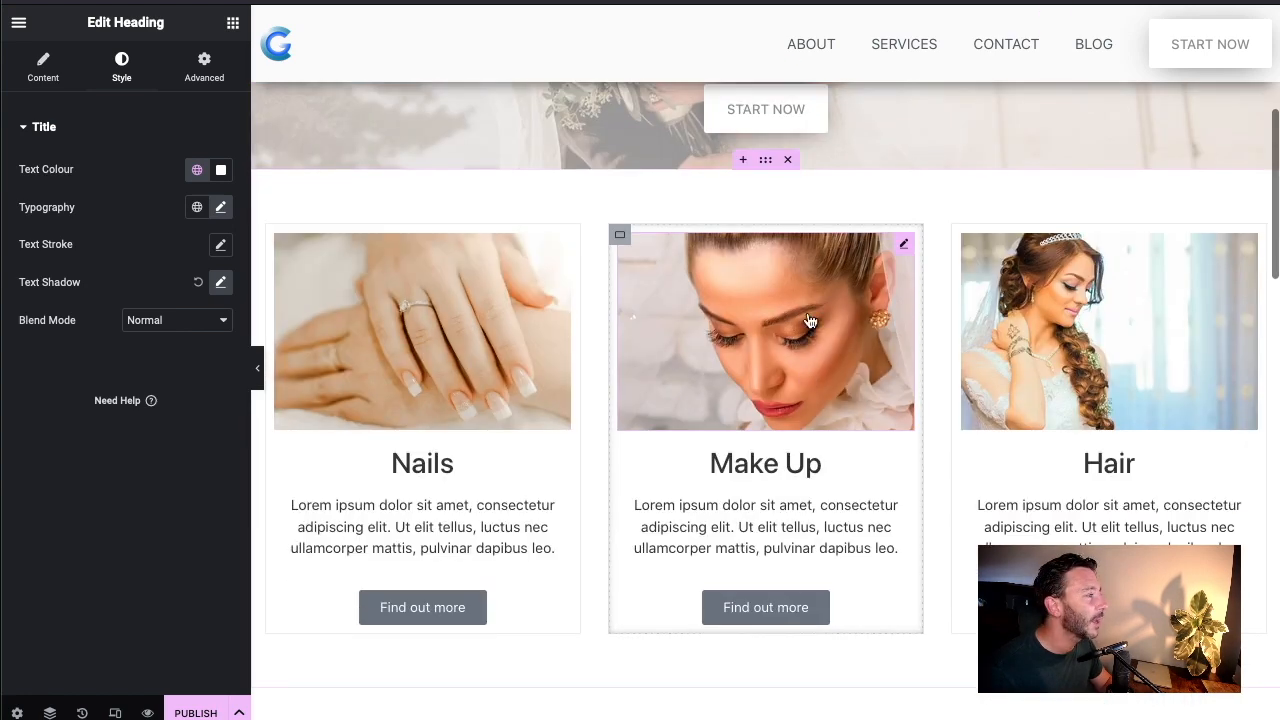
{"action": "scroll", "coordinate": [595, 392], "scroll_direction": "down", "scroll_amount": 1}
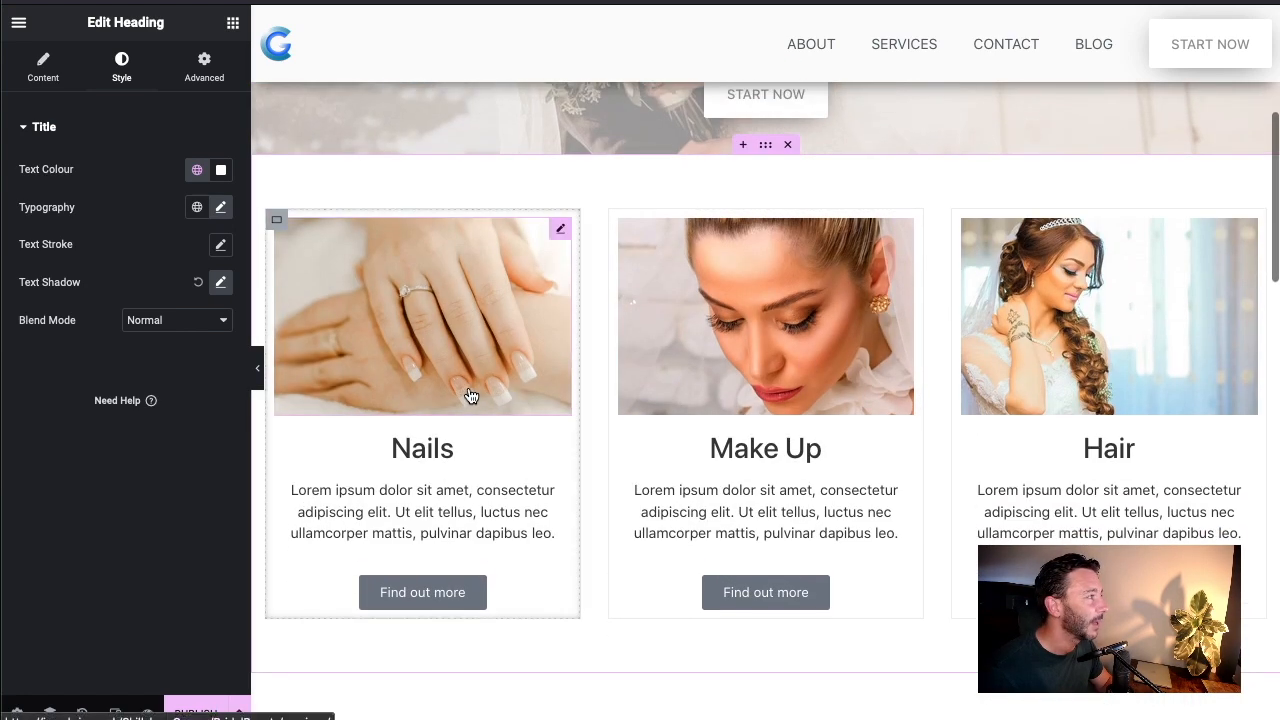
{"action": "scroll", "coordinate": [465, 392], "scroll_direction": "up", "scroll_amount": 1}
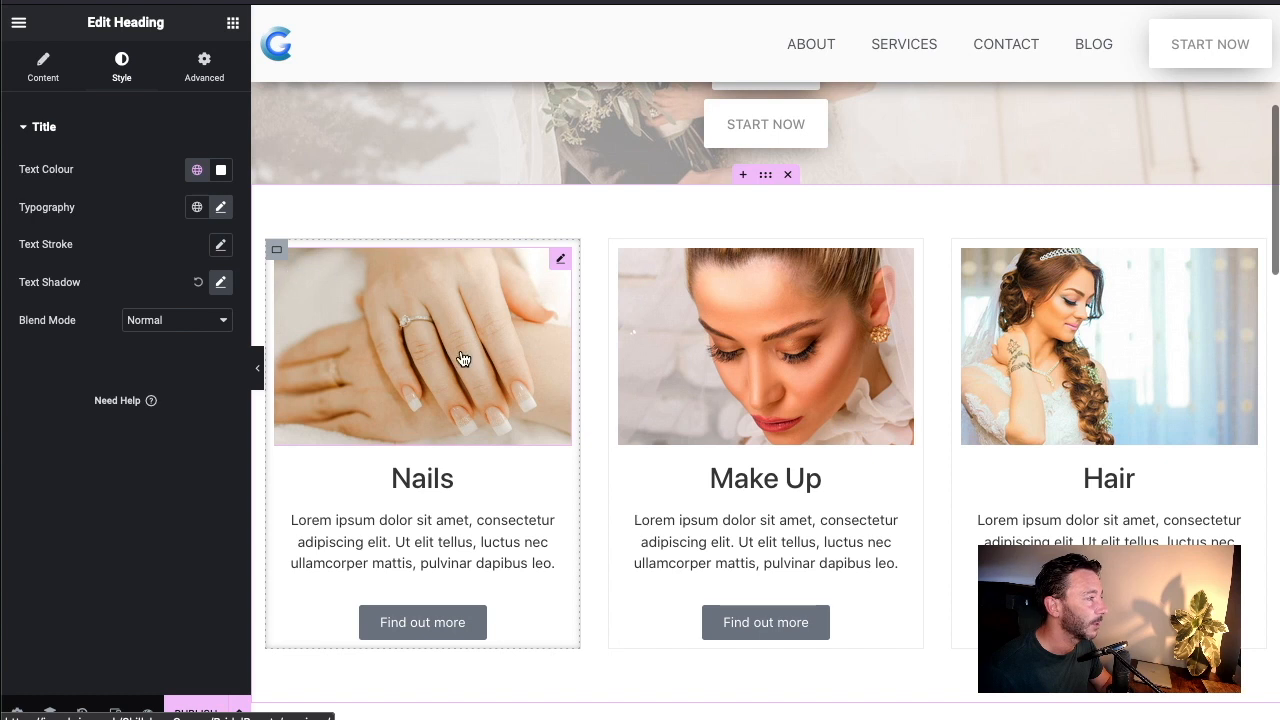
{"action": "left_click", "coordinate": [280, 256]}
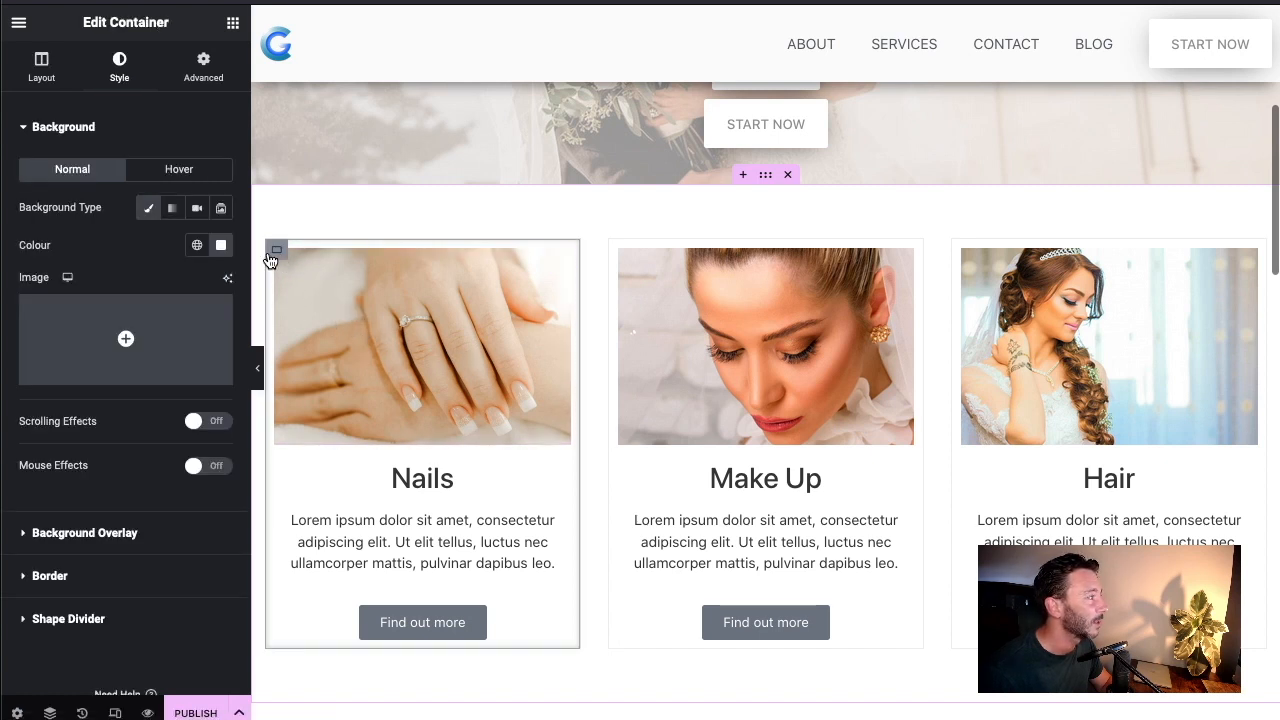
{"action": "left_click", "coordinate": [108, 580]}
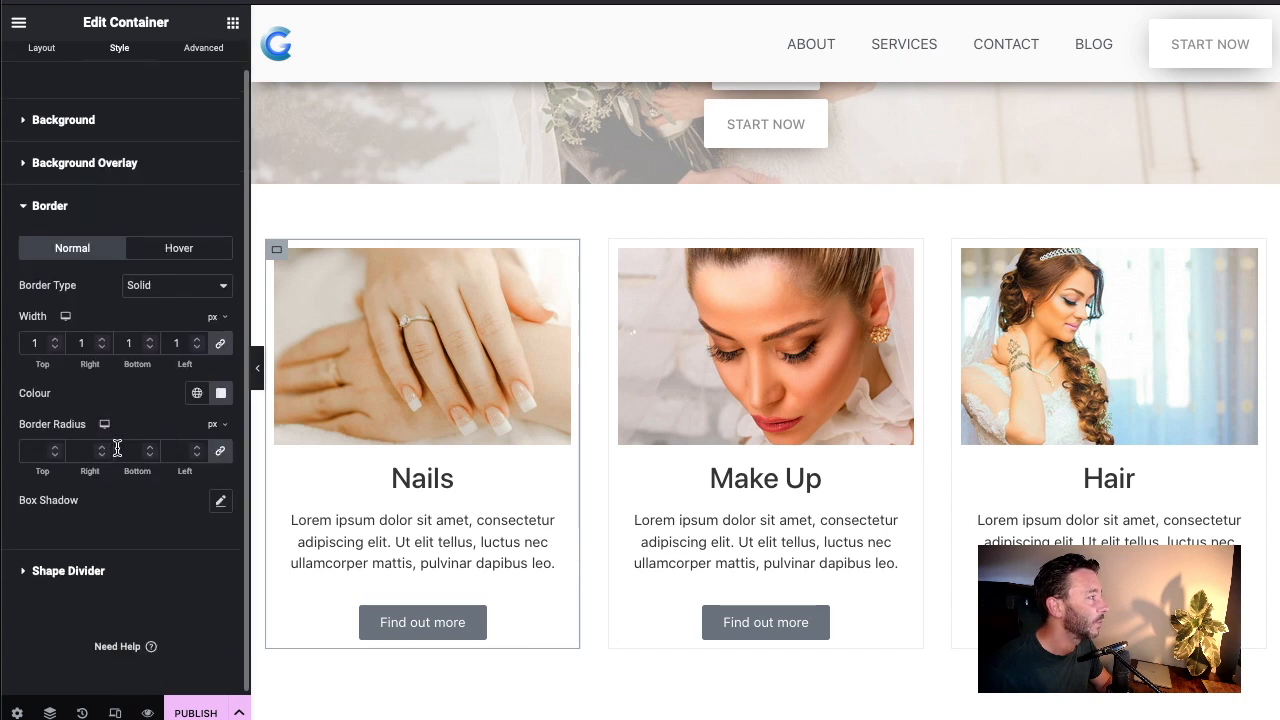
{"action": "left_click", "coordinate": [220, 494]}
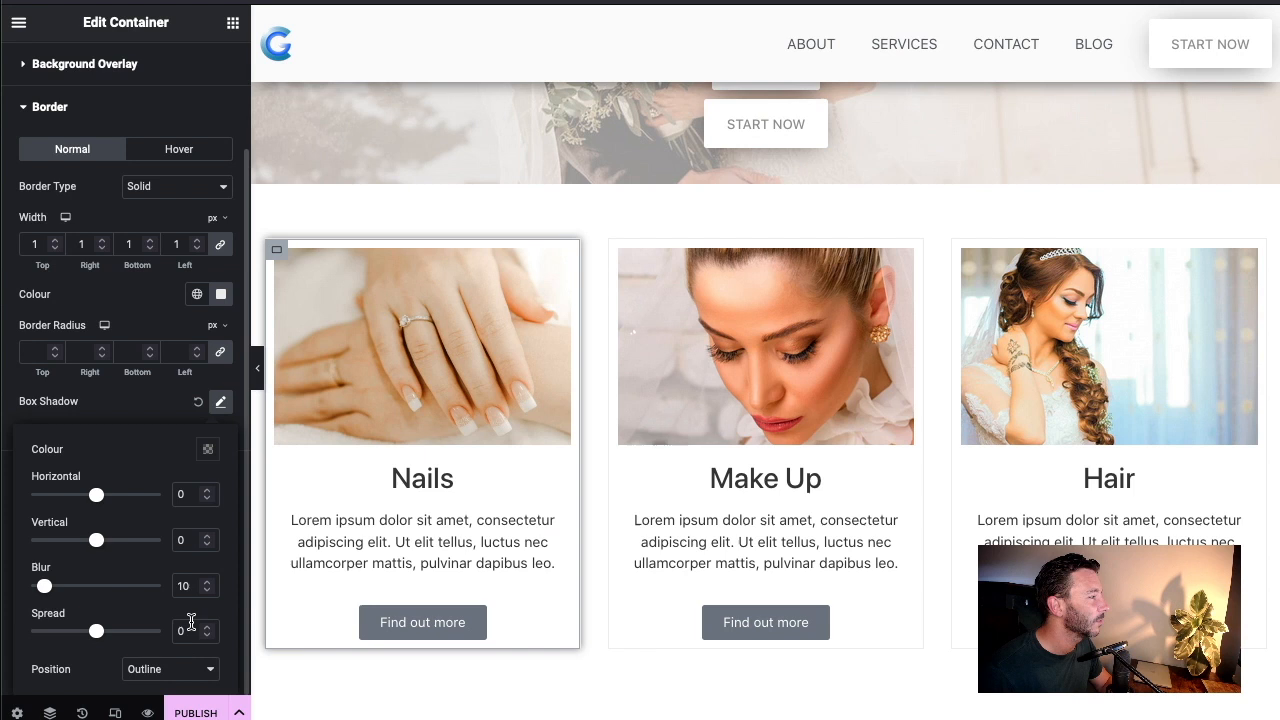
{"action": "left_click", "coordinate": [179, 149]}
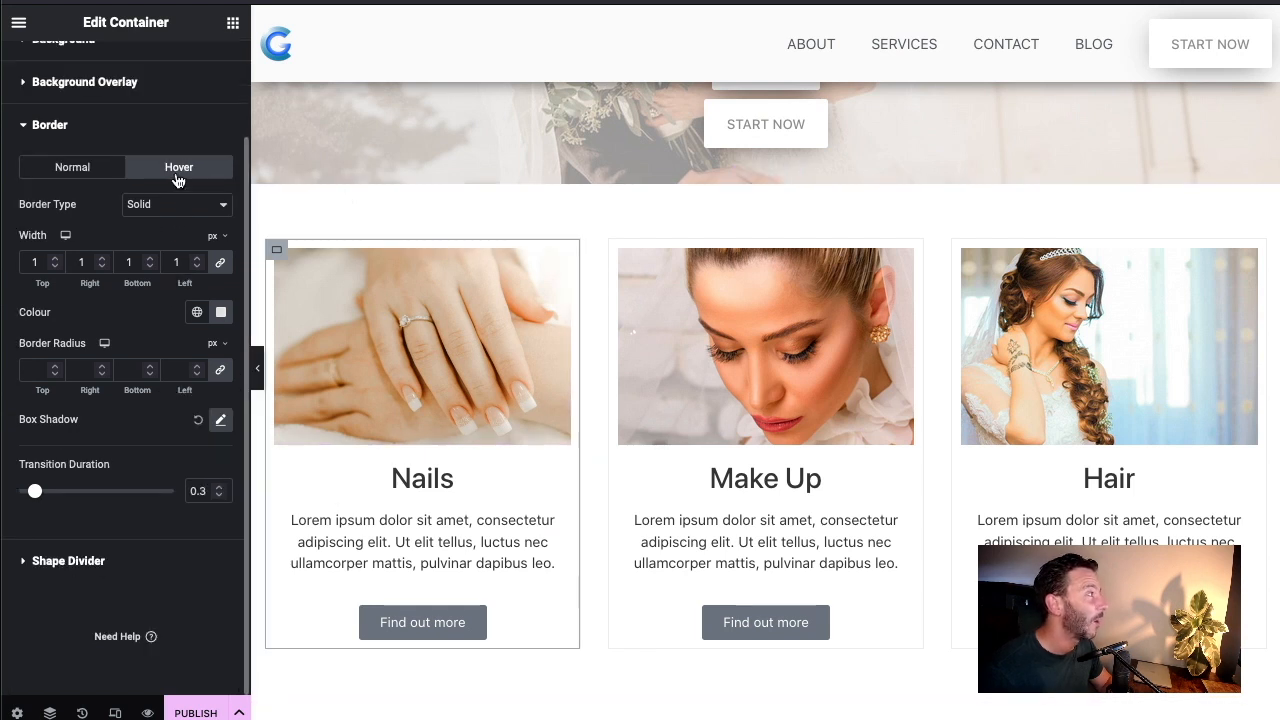
{"action": "left_click", "coordinate": [221, 436]}
{"action": "scroll", "coordinate": [163, 474], "scroll_direction": "down", "scroll_amount": 1}
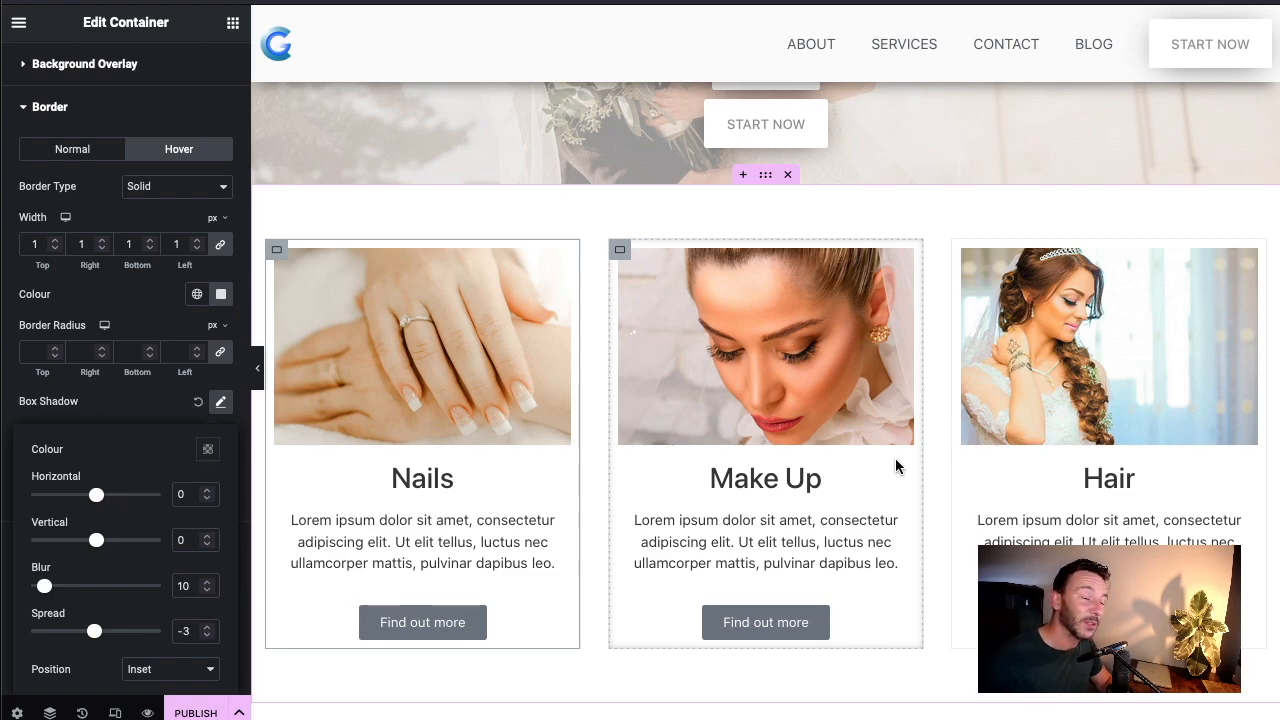
Look over the service cards, hero and "Previous Perfection" testimonial section to compare their shadows and depth
{"action": "scroll", "coordinate": [760, 420], "scroll_direction": "down", "scroll_amount": 2}
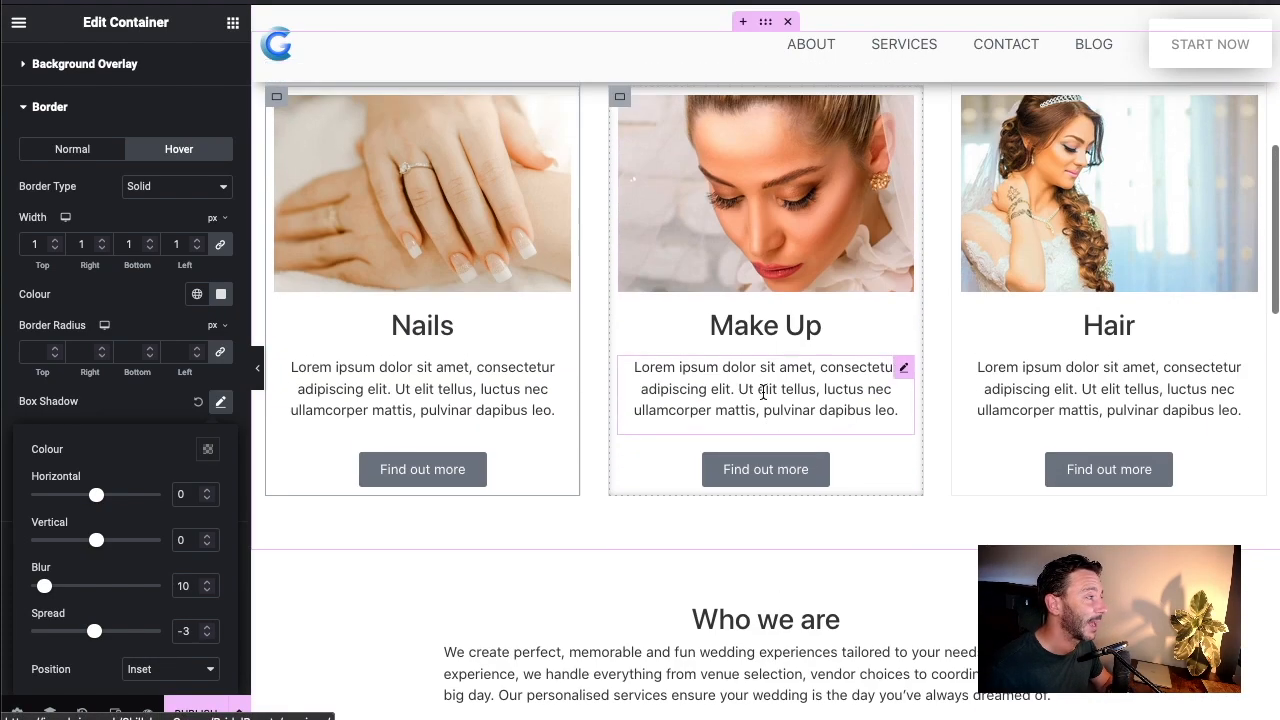
{"action": "scroll", "coordinate": [757, 411], "scroll_direction": "down", "scroll_amount": 14}
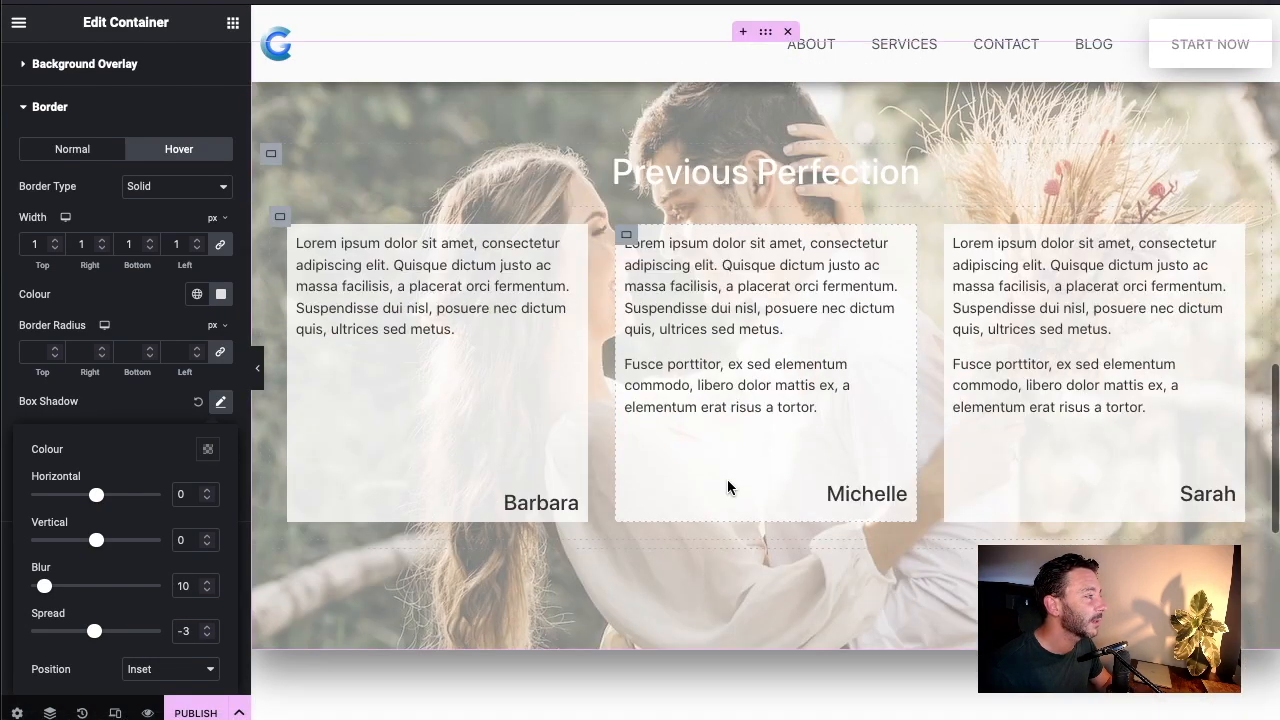
{"action": "scroll", "coordinate": [818, 346], "scroll_direction": "up", "scroll_amount": 12}
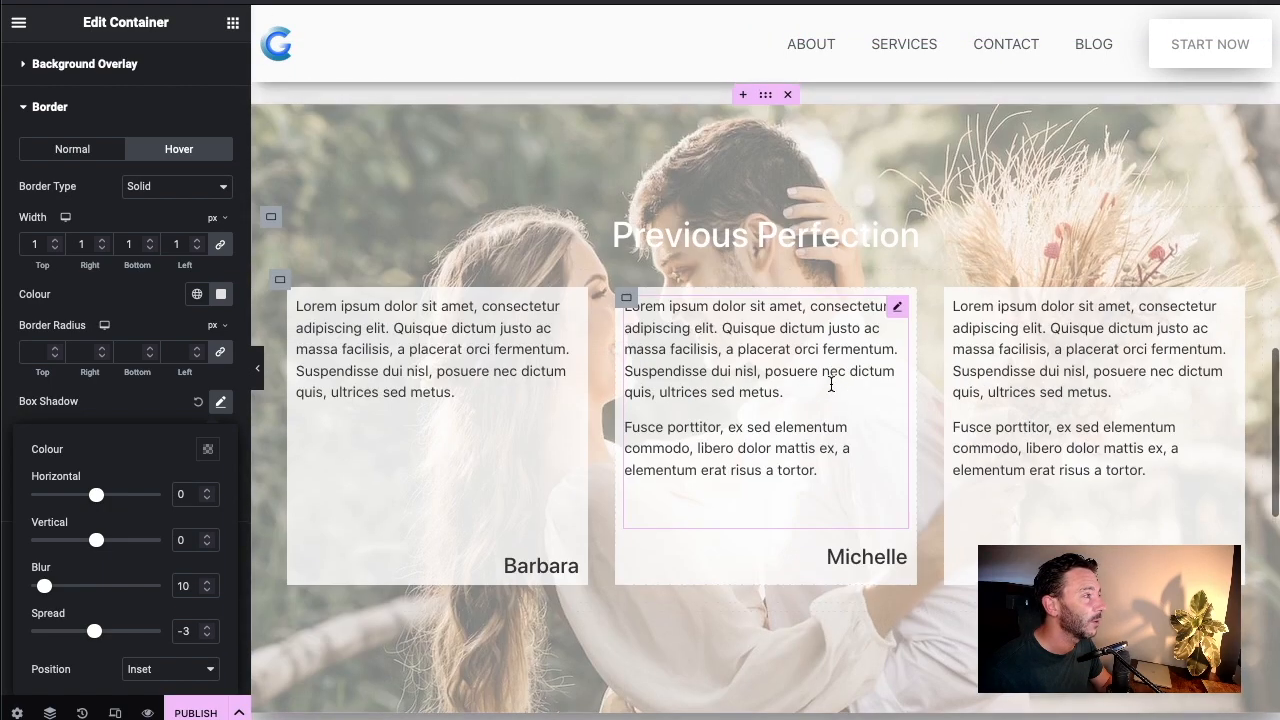
{"action": "scroll", "coordinate": [669, 325], "scroll_direction": "up", "scroll_amount": 5}
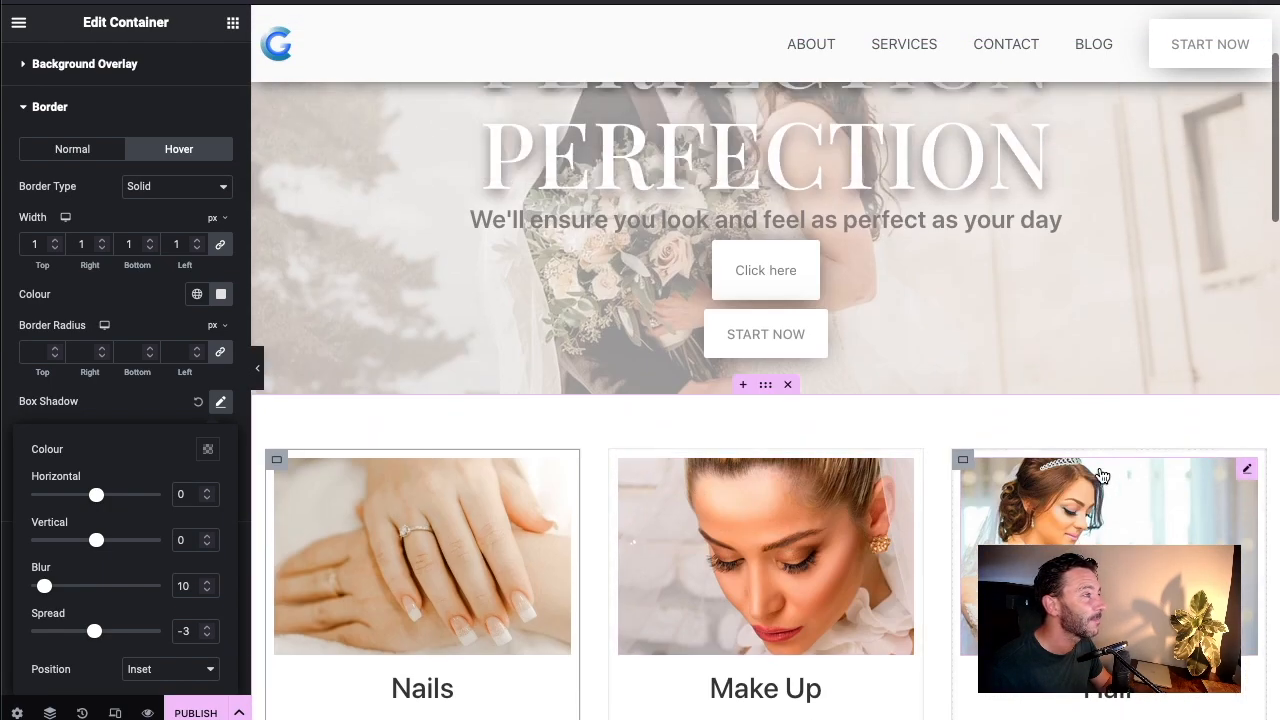
{"action": "scroll", "coordinate": [960, 375], "scroll_direction": "up", "scroll_amount": 2}
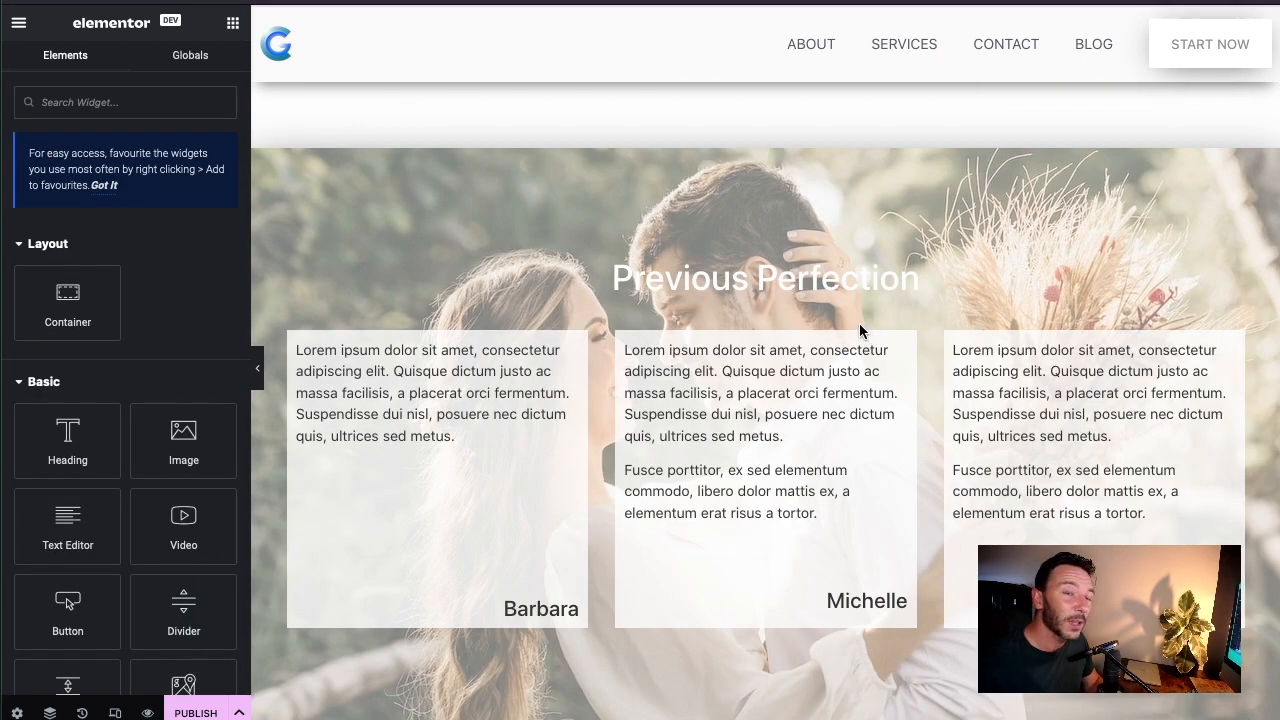
{"action": "scroll", "coordinate": [808, 330], "scroll_direction": "down", "scroll_amount": 1}
{"action": "scroll", "coordinate": [808, 330], "scroll_direction": "down", "scroll_amount": 5}
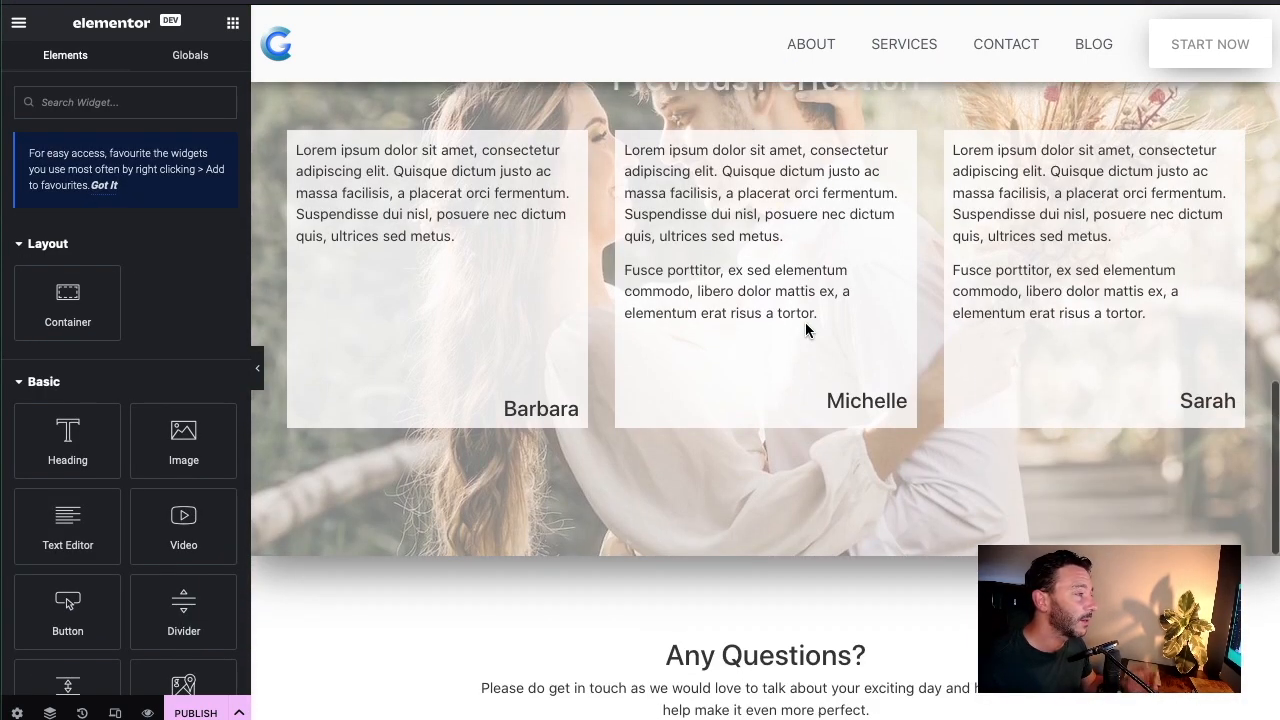
{"action": "scroll", "coordinate": [793, 324], "scroll_direction": "down", "scroll_amount": 2}
{"action": "scroll", "coordinate": [793, 324], "scroll_direction": "up", "scroll_amount": 2}
{"action": "scroll", "coordinate": [793, 330], "scroll_direction": "up", "scroll_amount": 4}
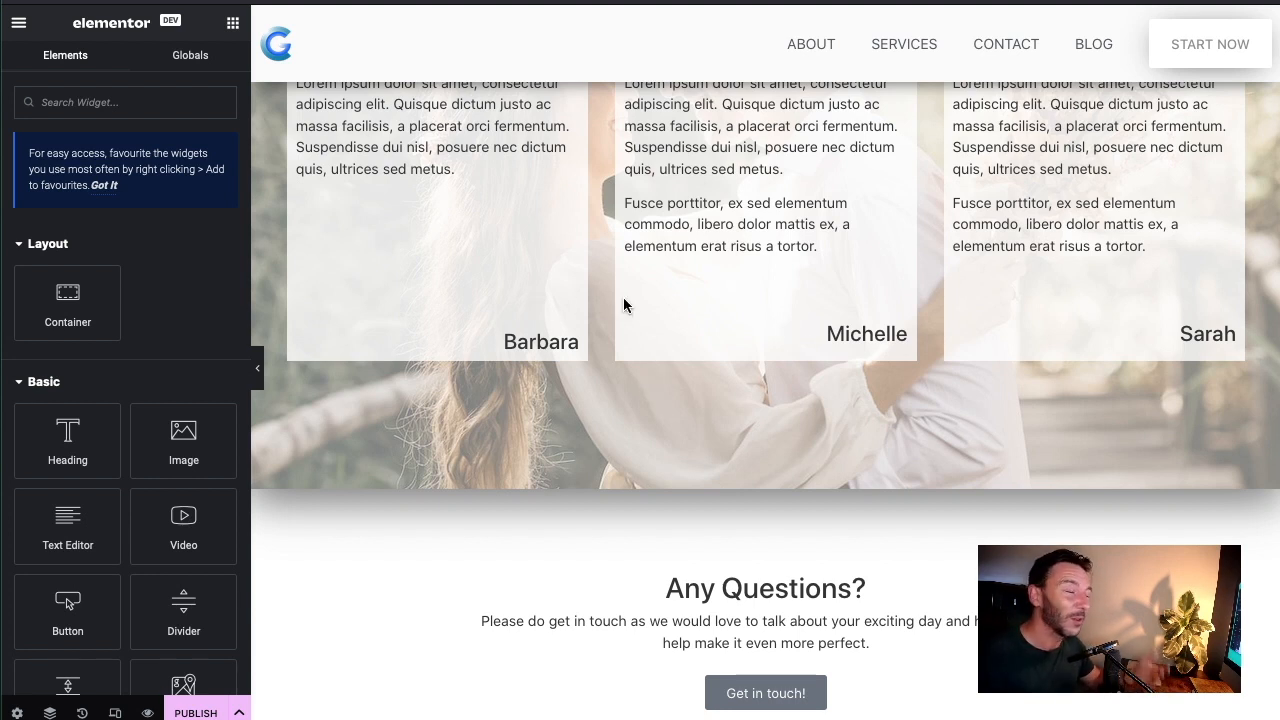
Add a new container with two equal columns below the "Any Questions?" section
{"action": "scroll", "coordinate": [688, 300], "scroll_direction": "down", "scroll_amount": 5}
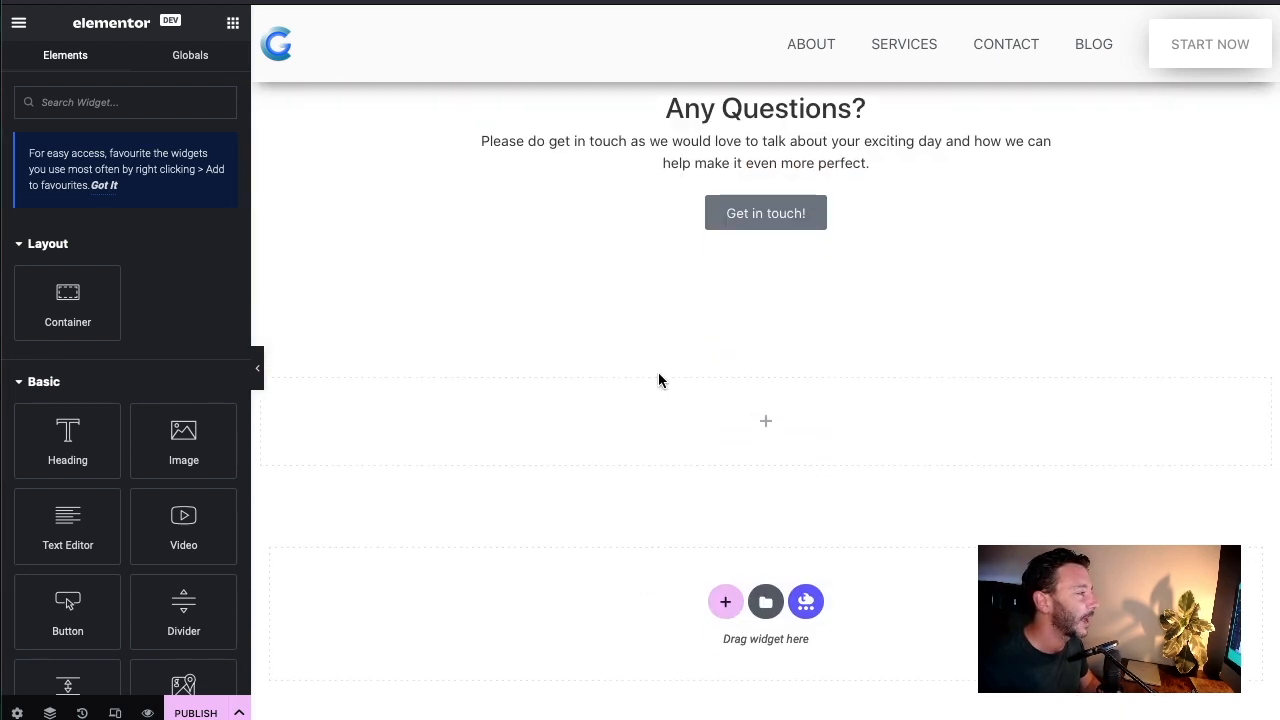
{"action": "left_click", "coordinate": [727, 604]}
{"action": "scroll", "coordinate": [766, 340], "scroll_direction": "down", "scroll_amount": 2}
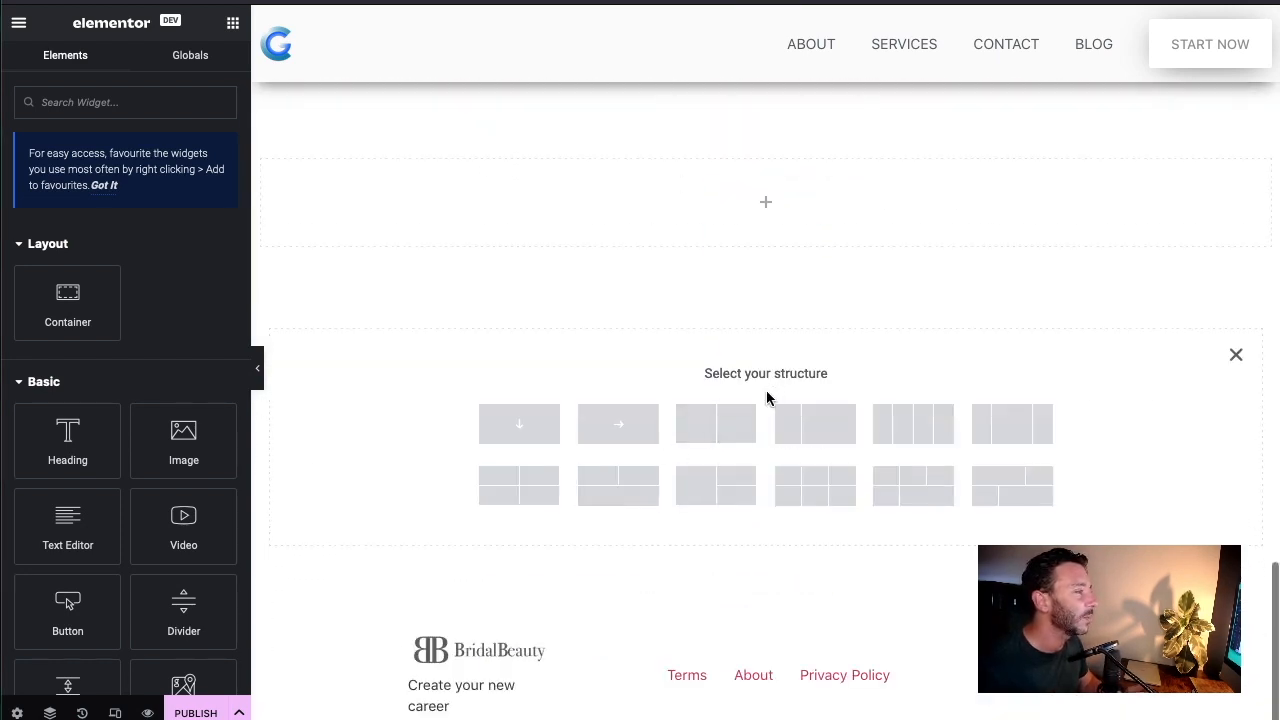
{"action": "left_click", "coordinate": [715, 422]}
{"action": "scroll", "coordinate": [783, 217], "scroll_direction": "up", "scroll_amount": 2}
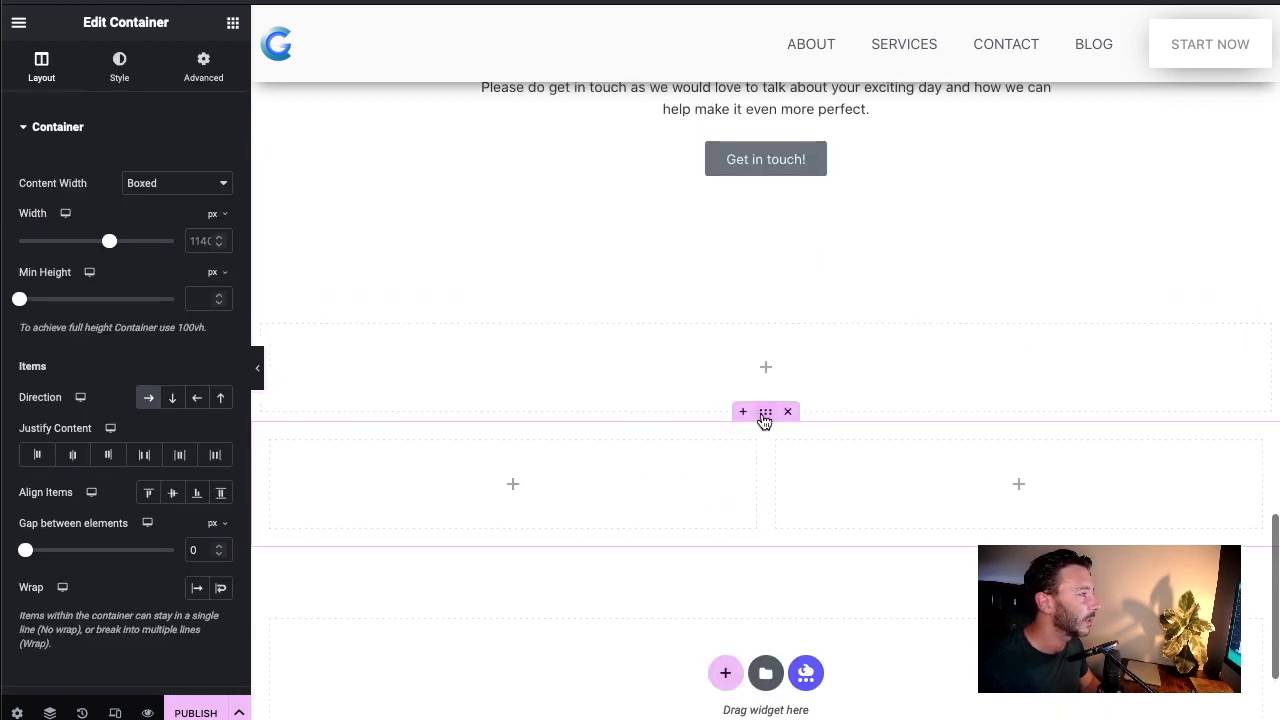
Set the new two-column container's classic background colour to dark grey #3E3E3E
{"action": "left_click", "coordinate": [203, 66]}
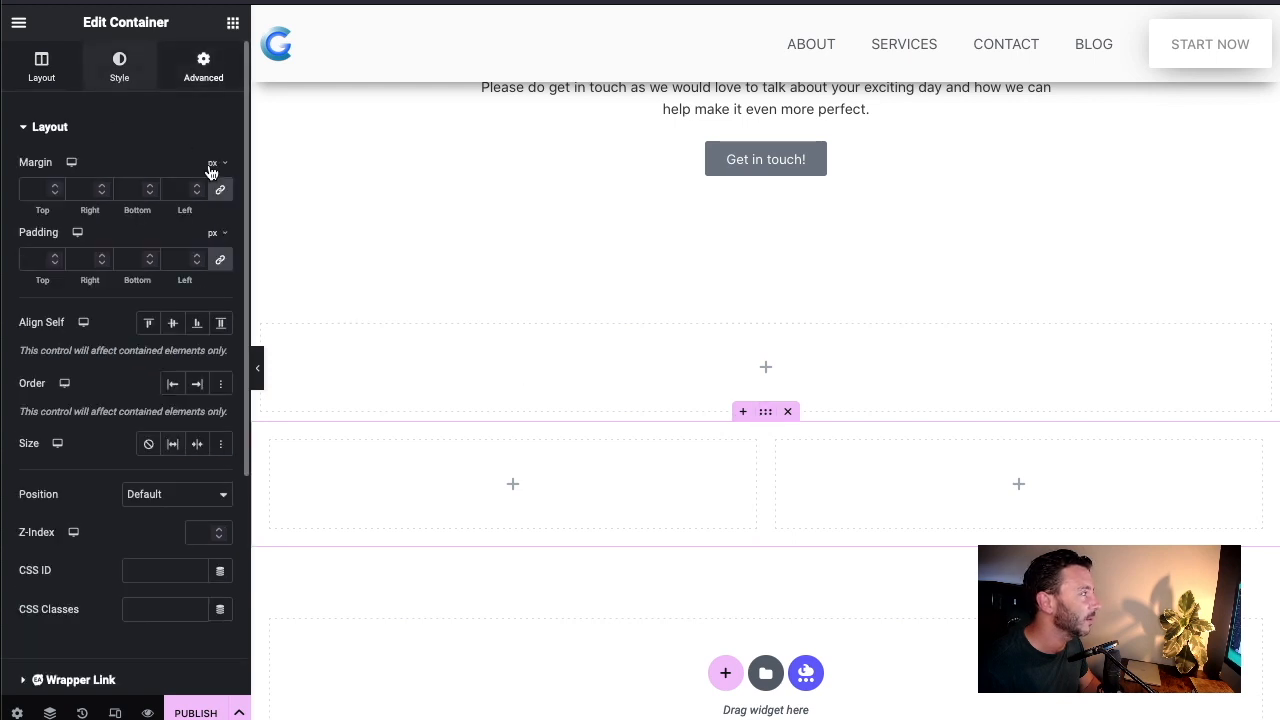
{"action": "left_click", "coordinate": [119, 66]}
{"action": "left_click", "coordinate": [197, 245]}
{"action": "left_click", "coordinate": [221, 245]}
{"action": "left_click_drag", "start_coordinate": [141, 424], "coordinate": [112, 419]}
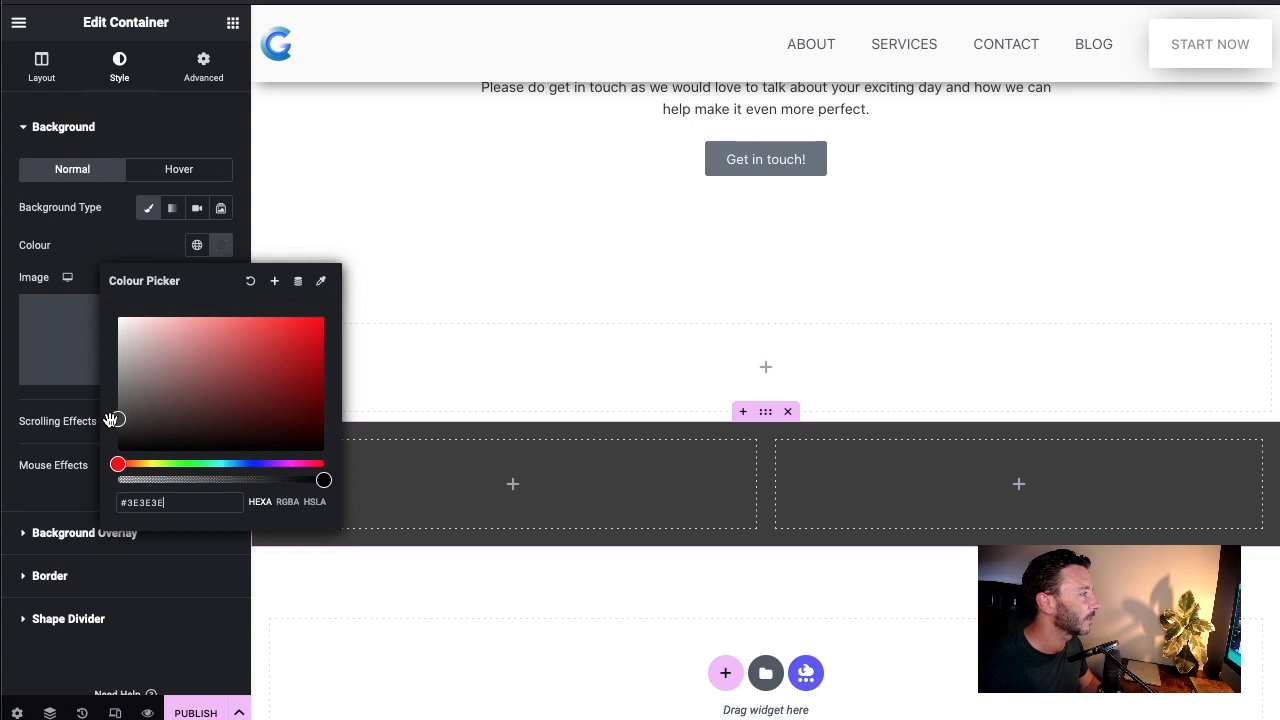
{"action": "left_click", "coordinate": [100, 248]}
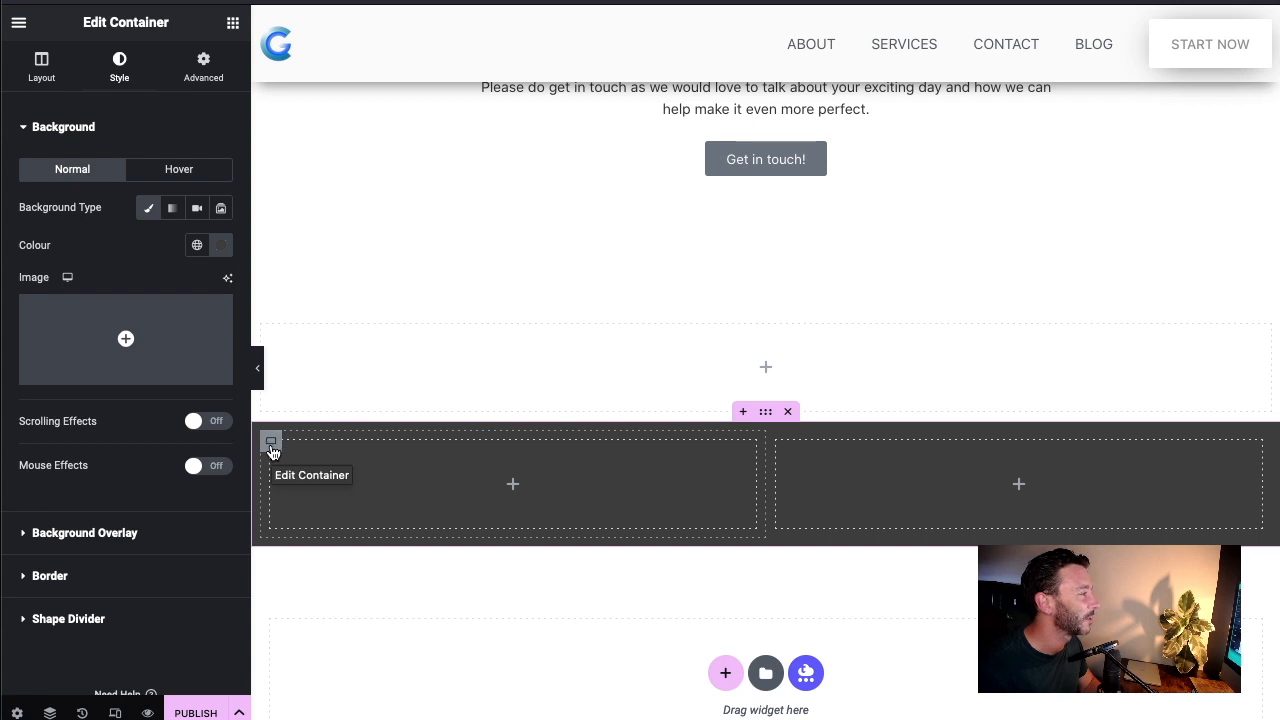
Fill the container's left column with a white background, the headings "Beauty Tips" and "Straight to your inbox", and a lorem ipsum paragraph
{"action": "left_click", "coordinate": [271, 446]}
{"action": "left_click", "coordinate": [122, 72]}
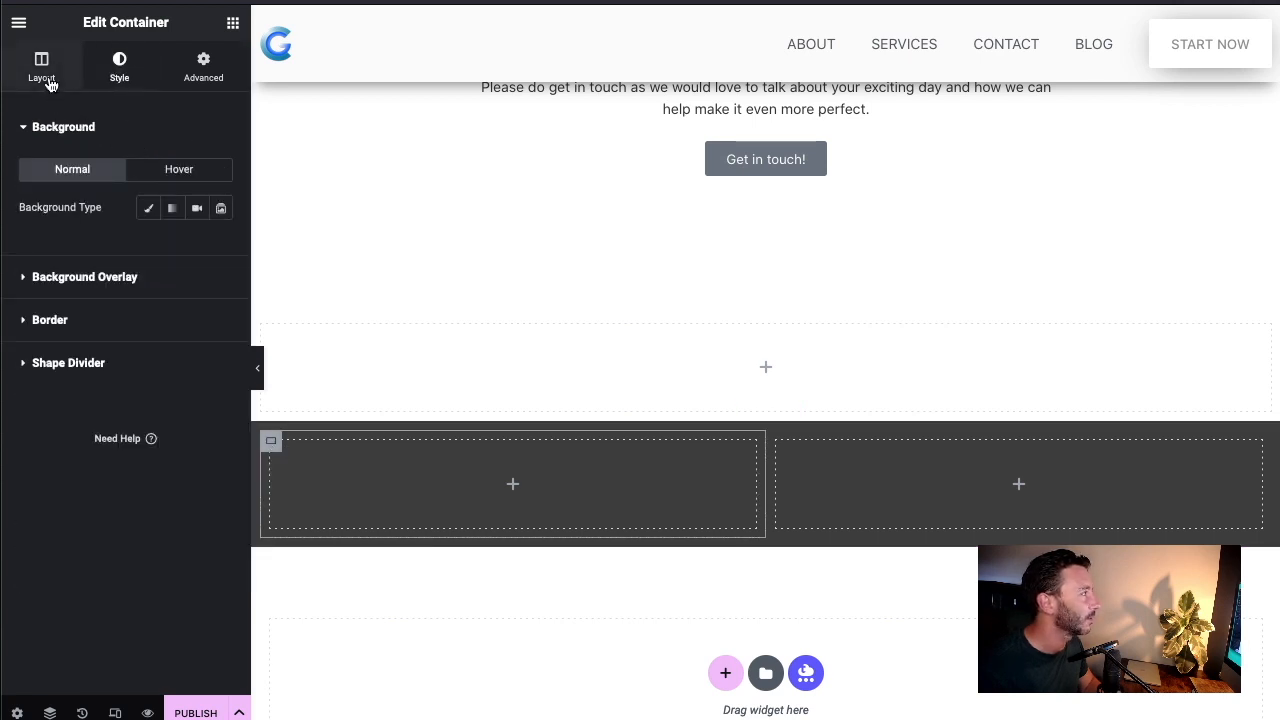
{"action": "key", "text": "ctrl+z"}
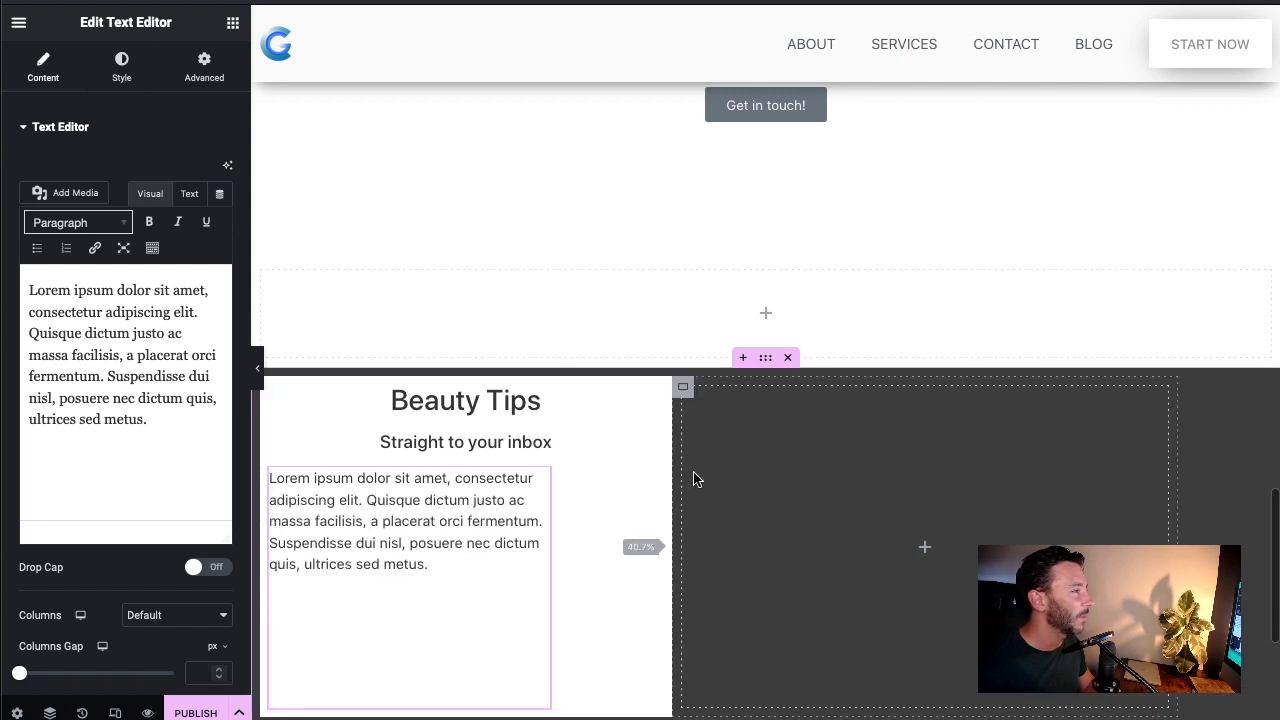
Give the empty right column a classic background using the bridal make-up photo
{"action": "left_click", "coordinate": [735, 420]}
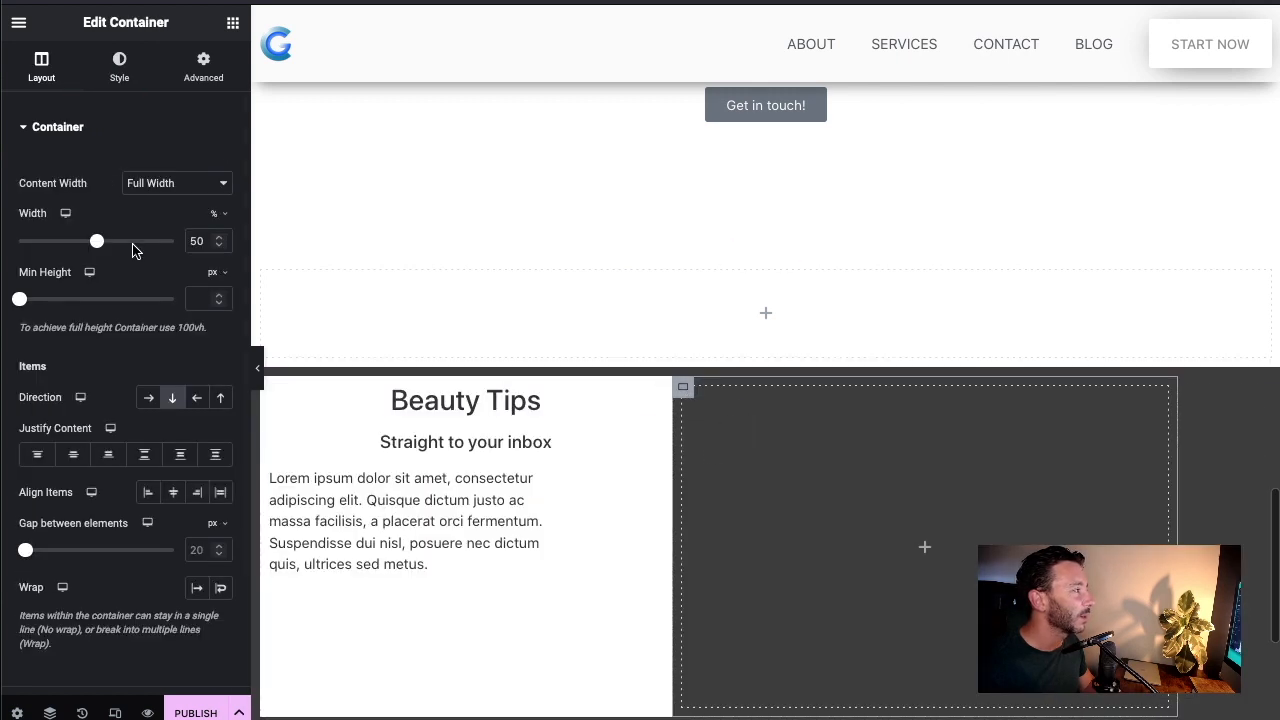
{"action": "left_click", "coordinate": [120, 82]}
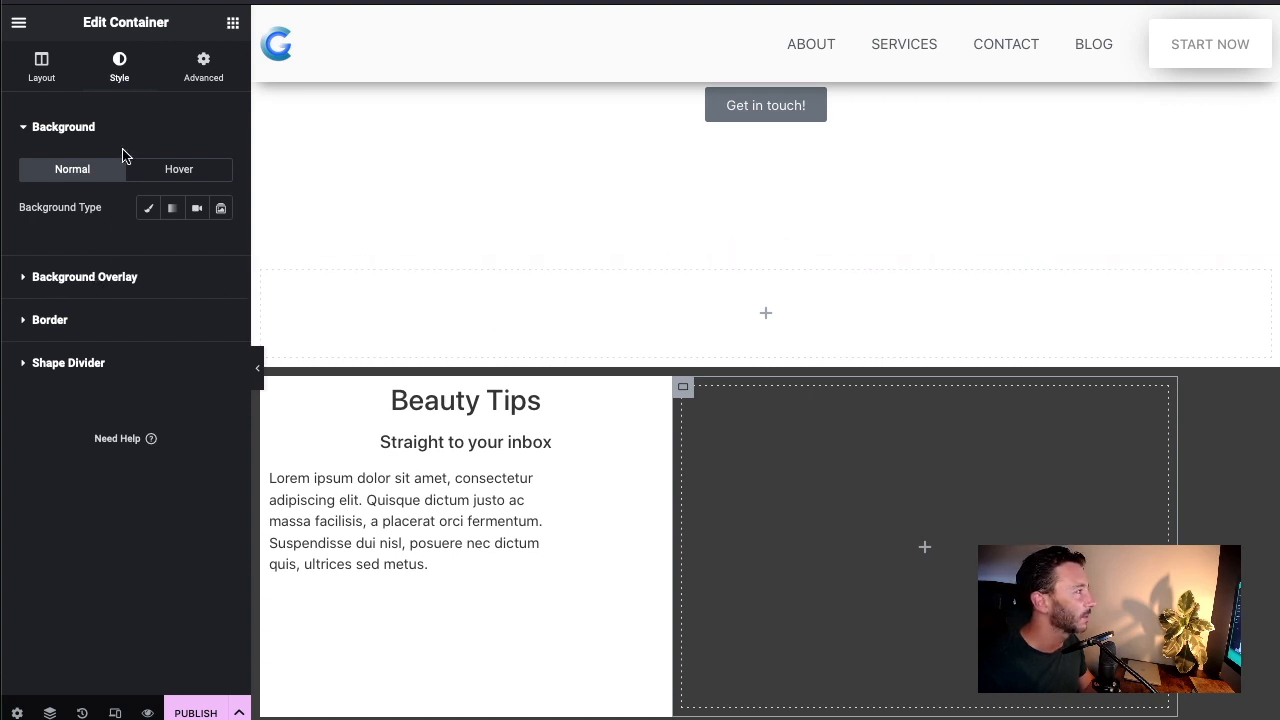
{"action": "left_click", "coordinate": [147, 209]}
{"action": "left_click", "coordinate": [210, 337]}
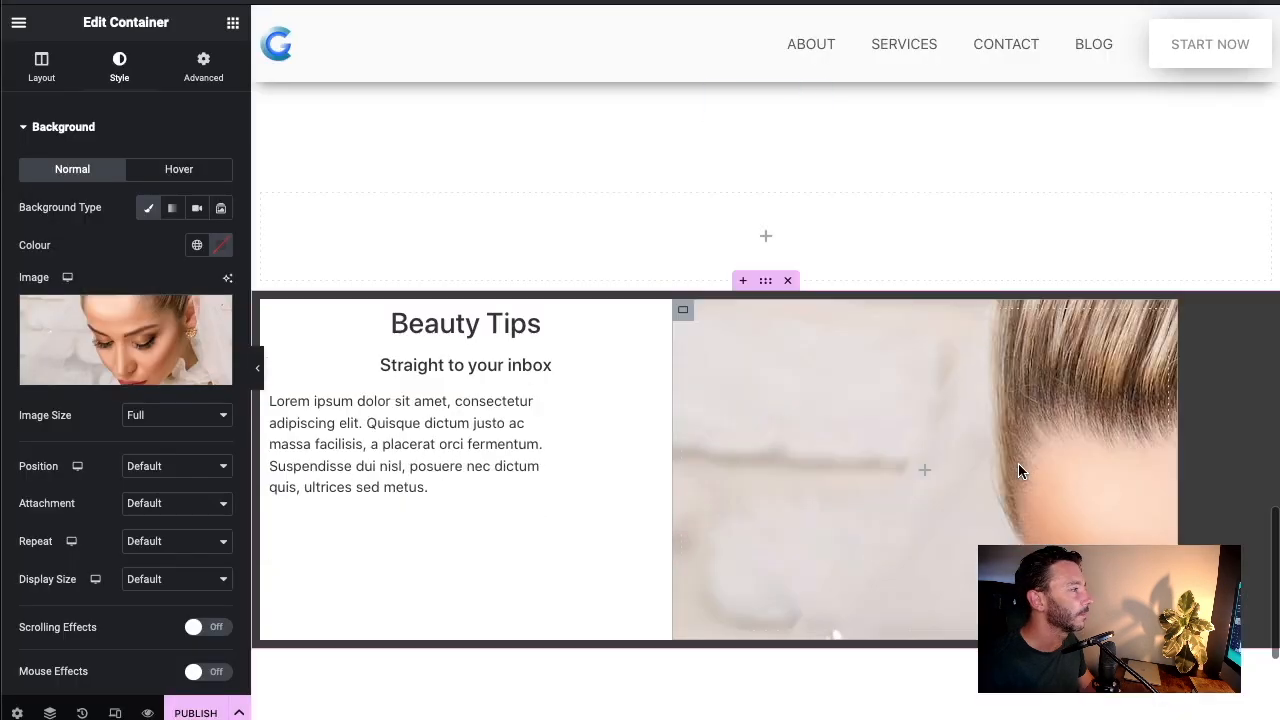
Set the right column's background image to position Centre Centre, No-repeat and display size Cover
{"action": "scroll", "coordinate": [1020, 466], "scroll_direction": "down", "scroll_amount": 2}
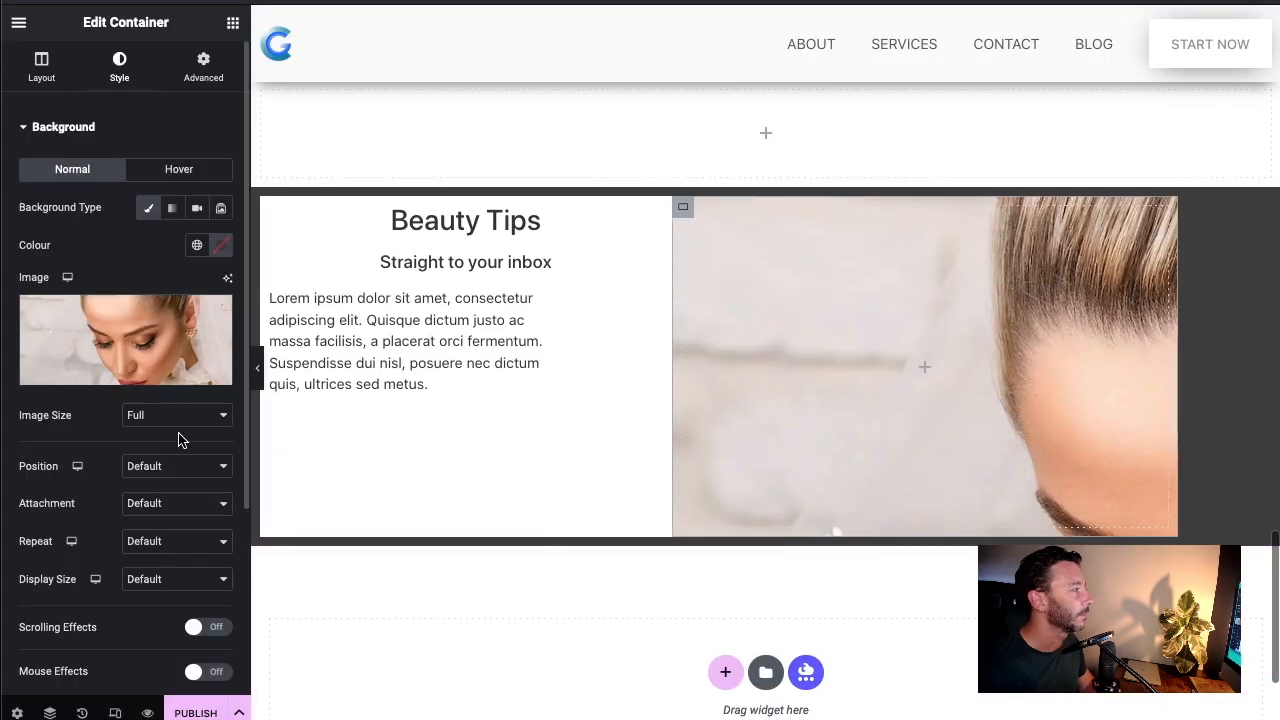
{"action": "left_click", "coordinate": [166, 465]}
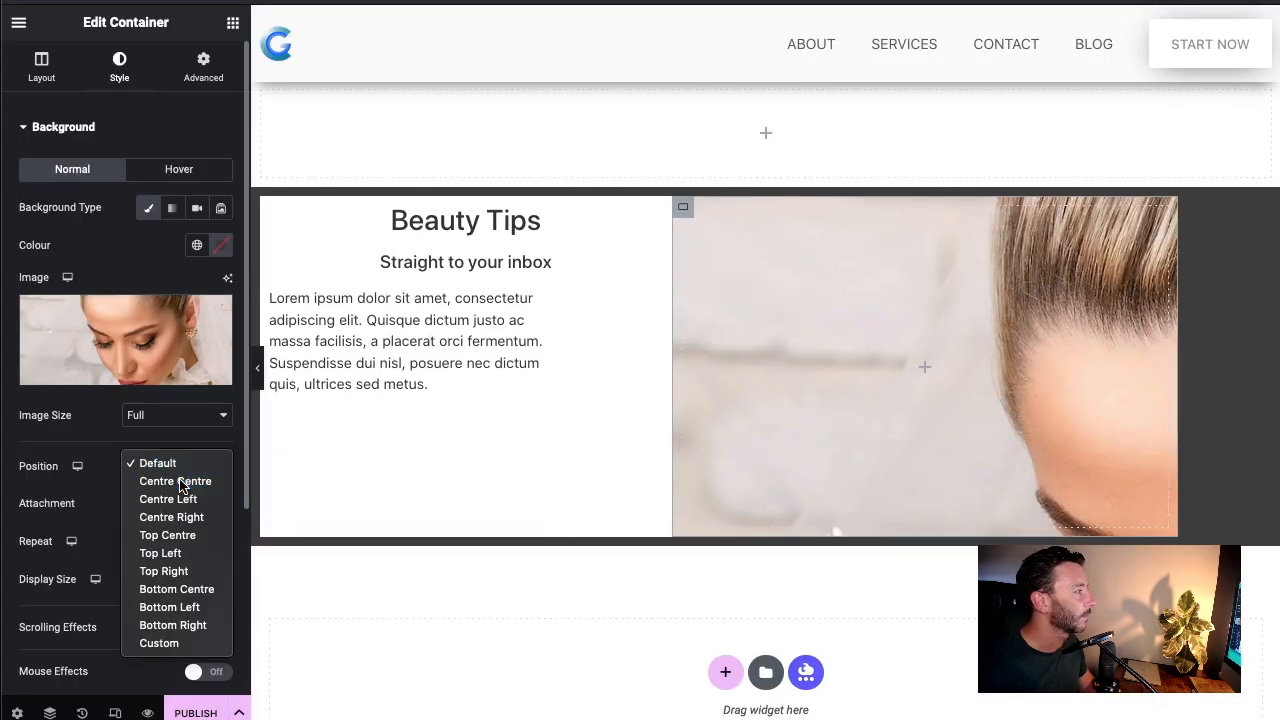
{"action": "left_click", "coordinate": [180, 478]}
{"action": "left_click", "coordinate": [177, 541]}
{"action": "left_click", "coordinate": [177, 553]}
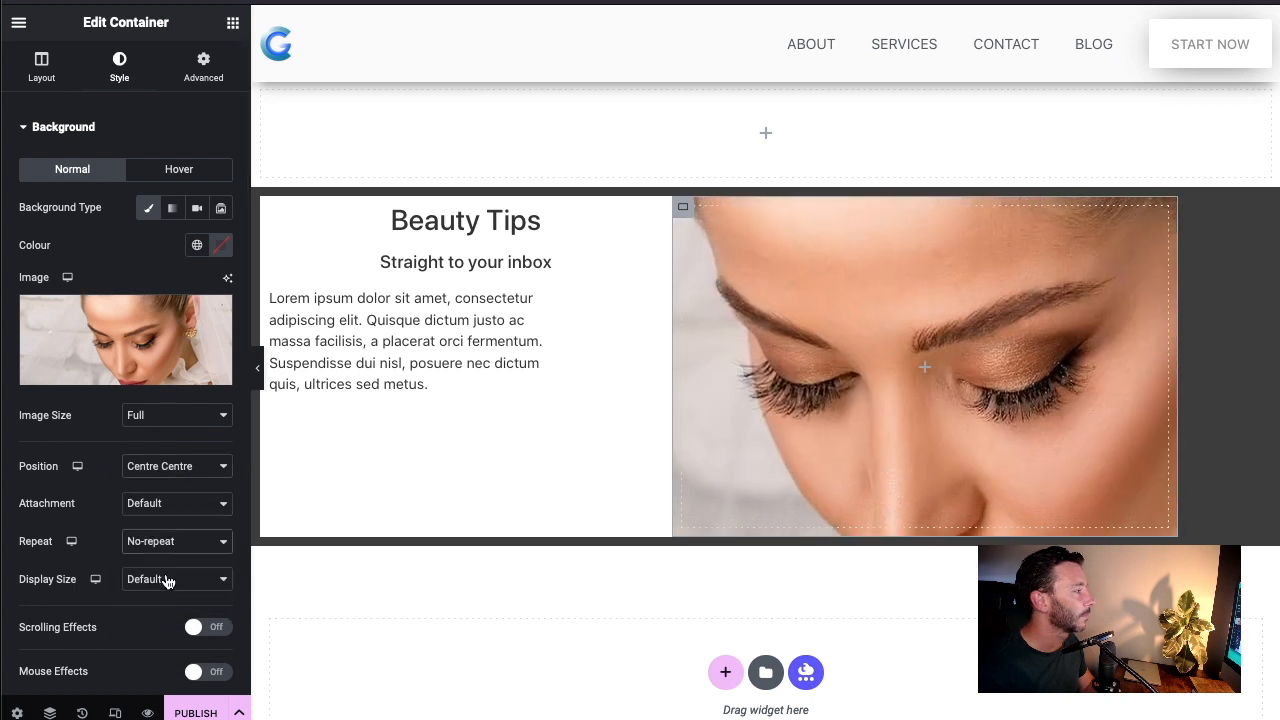
{"action": "left_click", "coordinate": [171, 580]}
{"action": "left_click", "coordinate": [175, 611]}
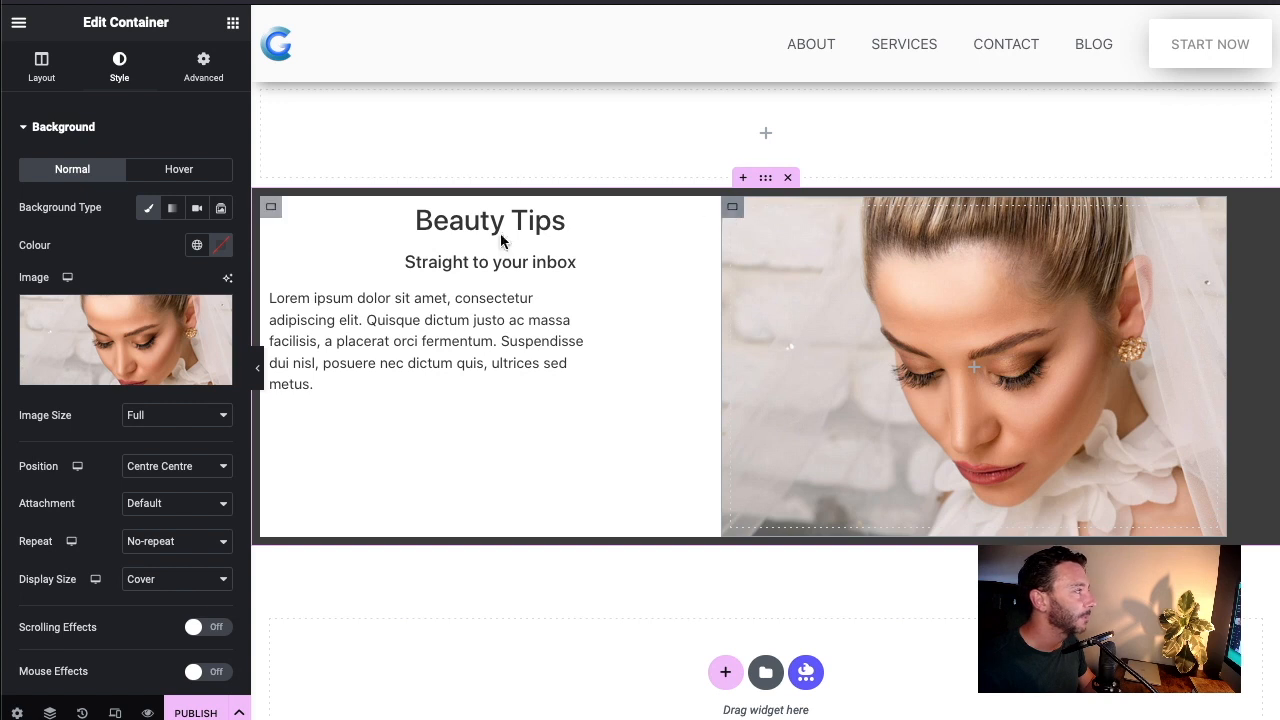
Unlink the image column's margins and set them to 30 px top, -30 px bottom and -30 px left
{"action": "left_click", "coordinate": [208, 84]}
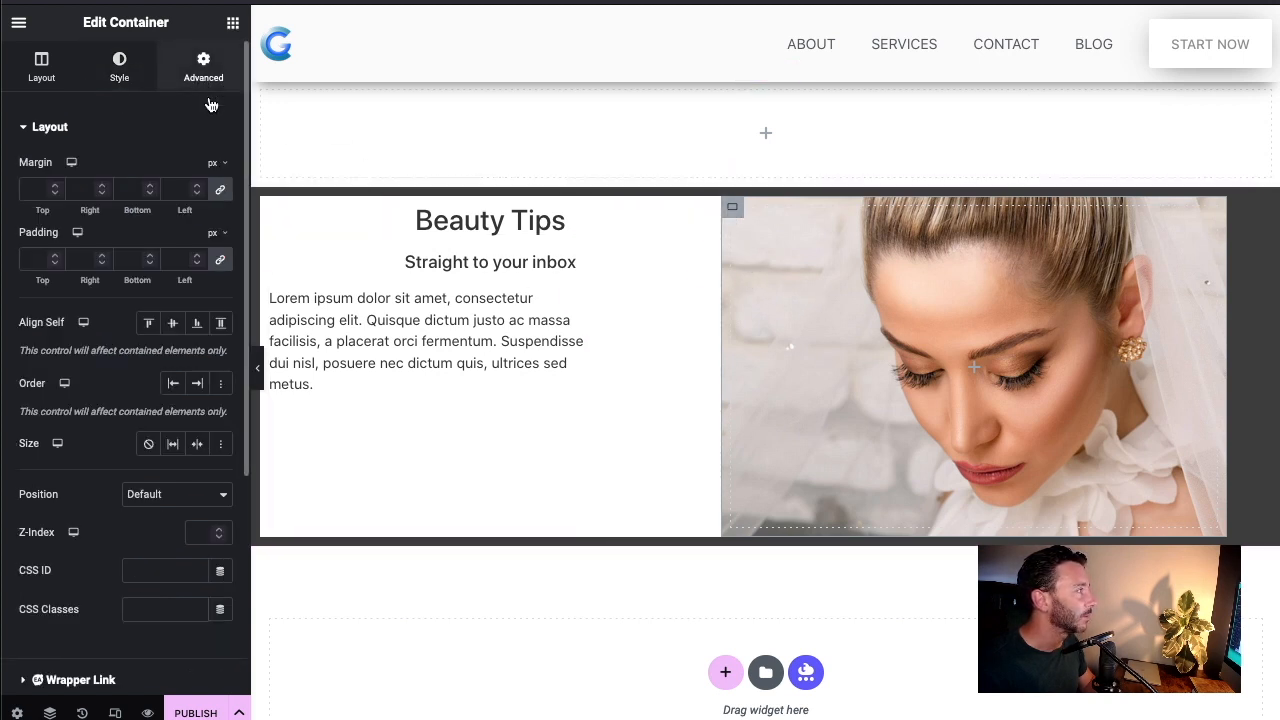
{"action": "left_click", "coordinate": [220, 189]}
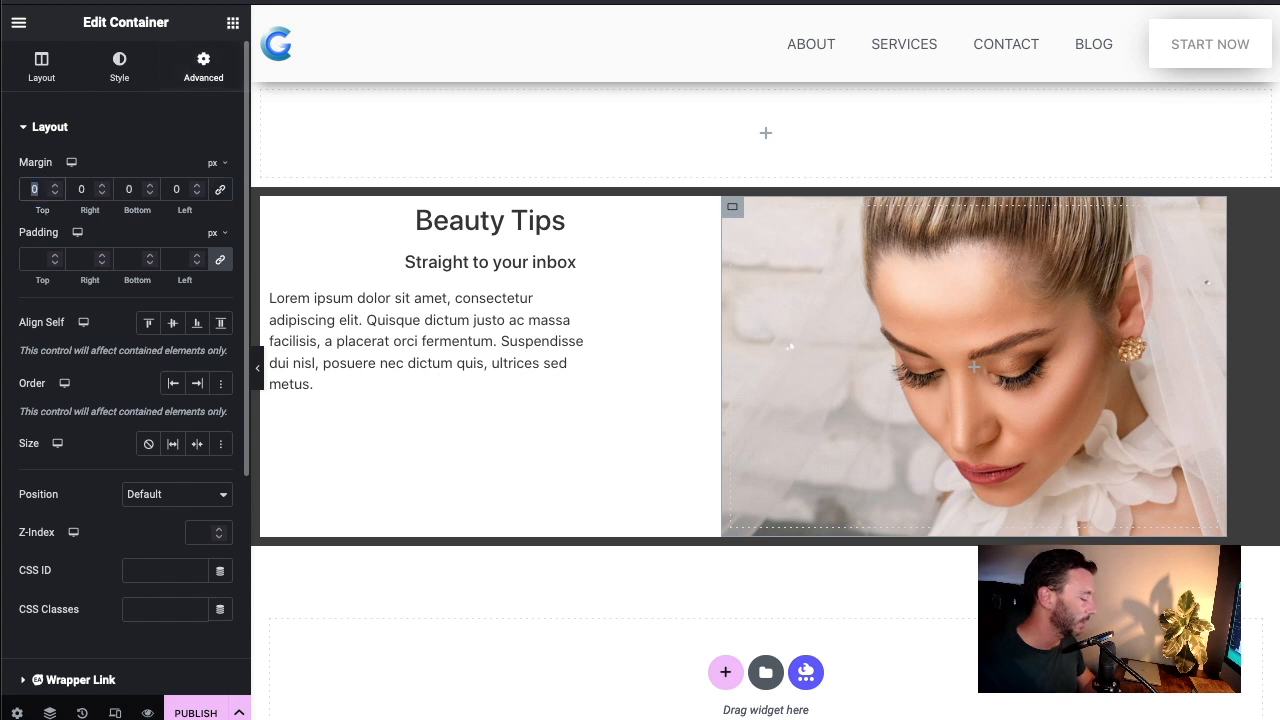
{"action": "type", "text": "30"}
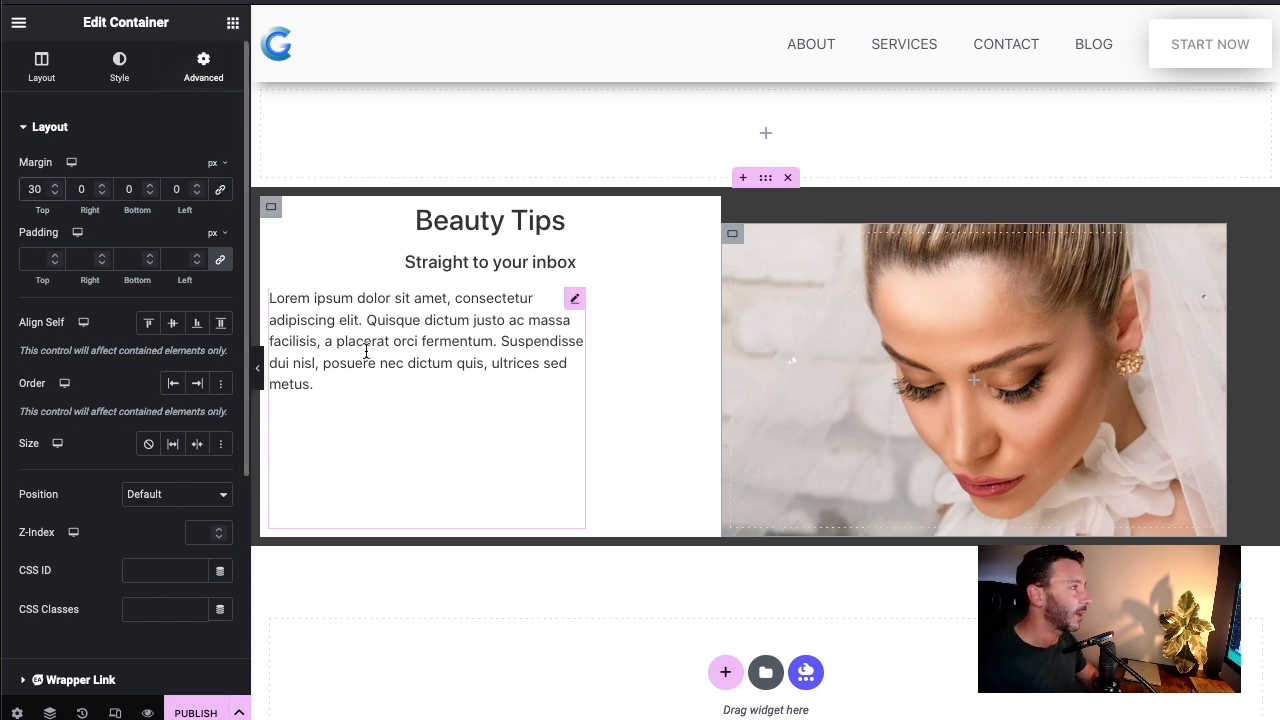
{"action": "left_click_drag", "start_coordinate": [147, 199], "coordinate": [151, 194]}
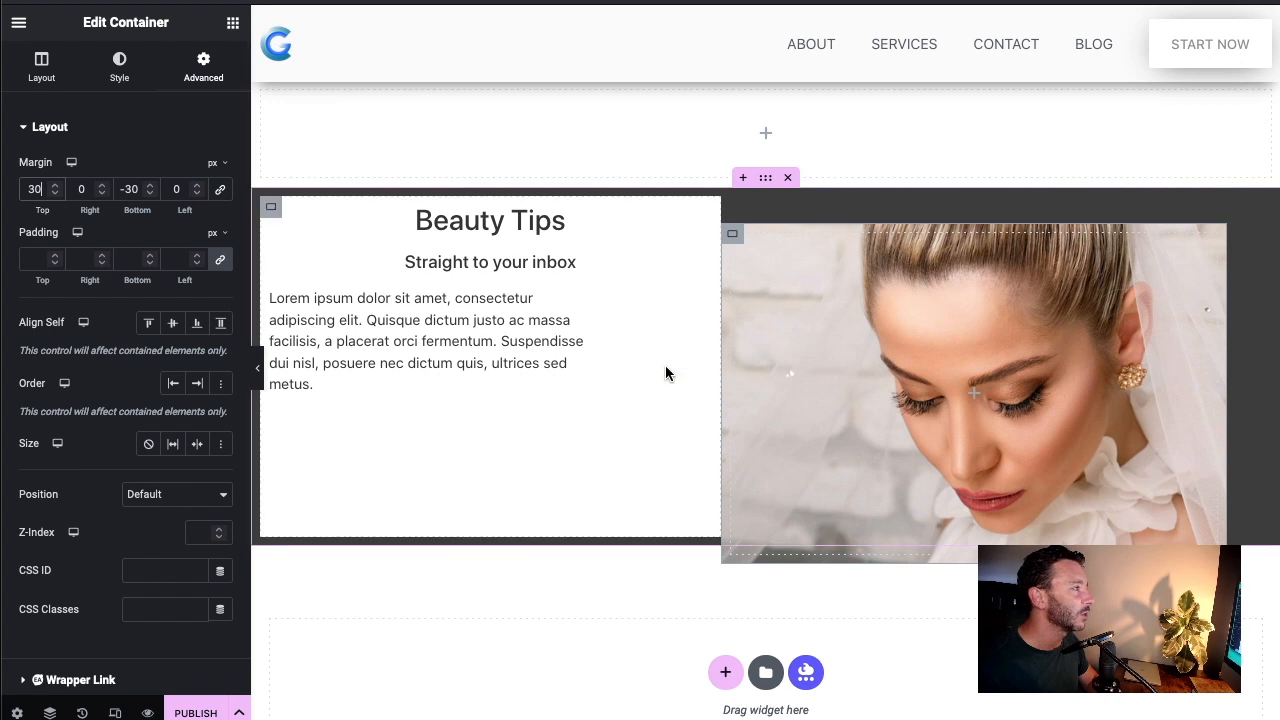
{"action": "left_click_drag", "start_coordinate": [196, 195], "coordinate": [198, 198]}
{"action": "left_click", "coordinate": [198, 186]}
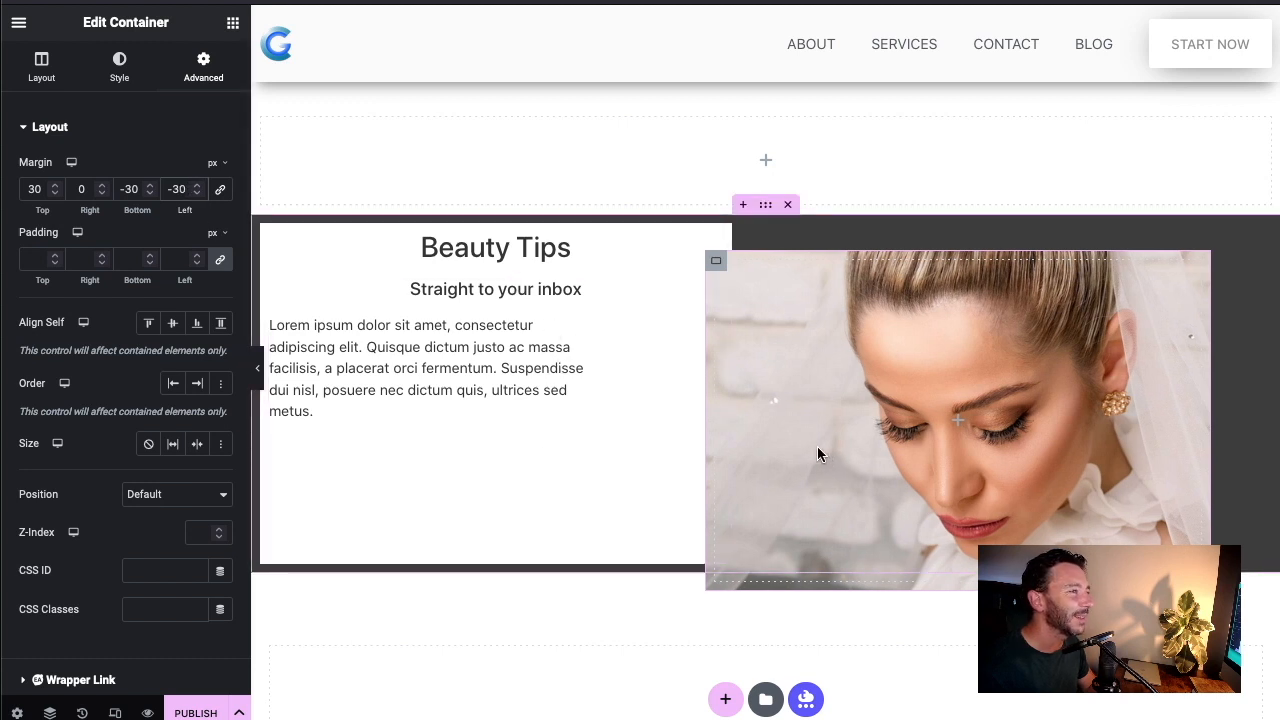
Centre the text column's content vertically and horizontally, and select the image column
{"action": "left_click", "coordinate": [480, 418]}
{"action": "left_click", "coordinate": [41, 67]}
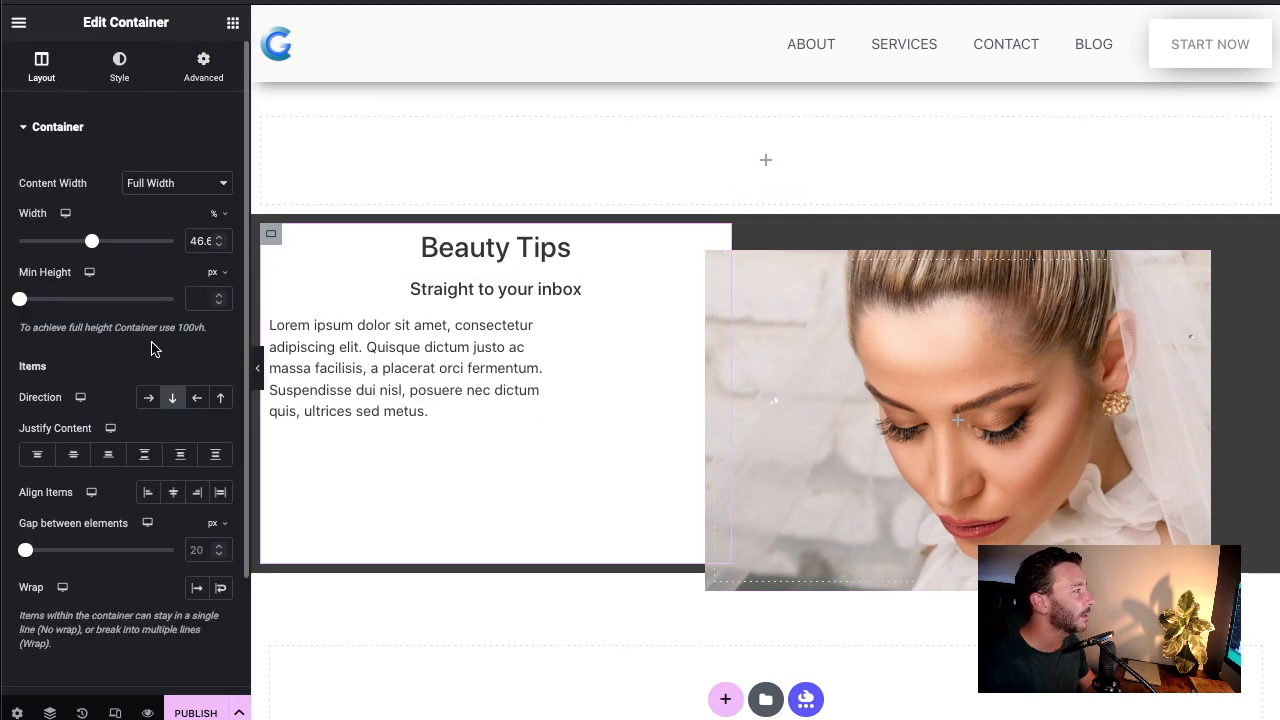
{"action": "left_click", "coordinate": [73, 455]}
{"action": "left_click", "coordinate": [173, 492]}
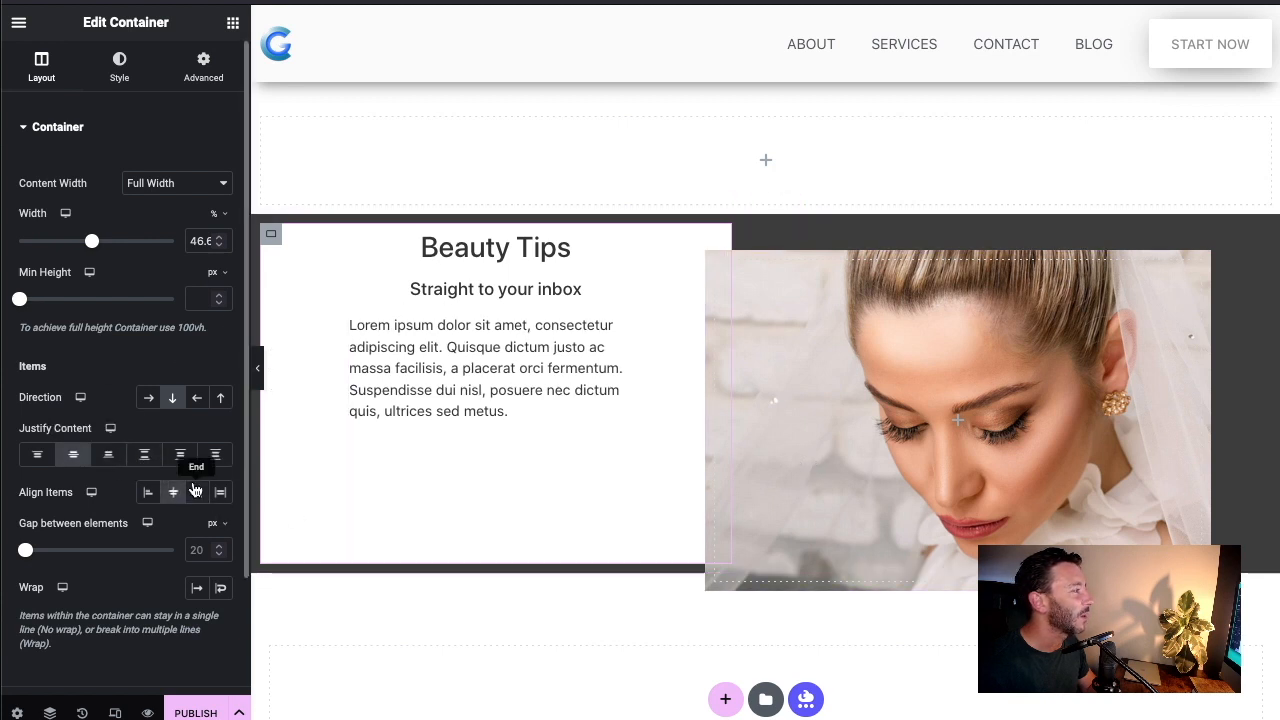
{"action": "left_click", "coordinate": [803, 394]}
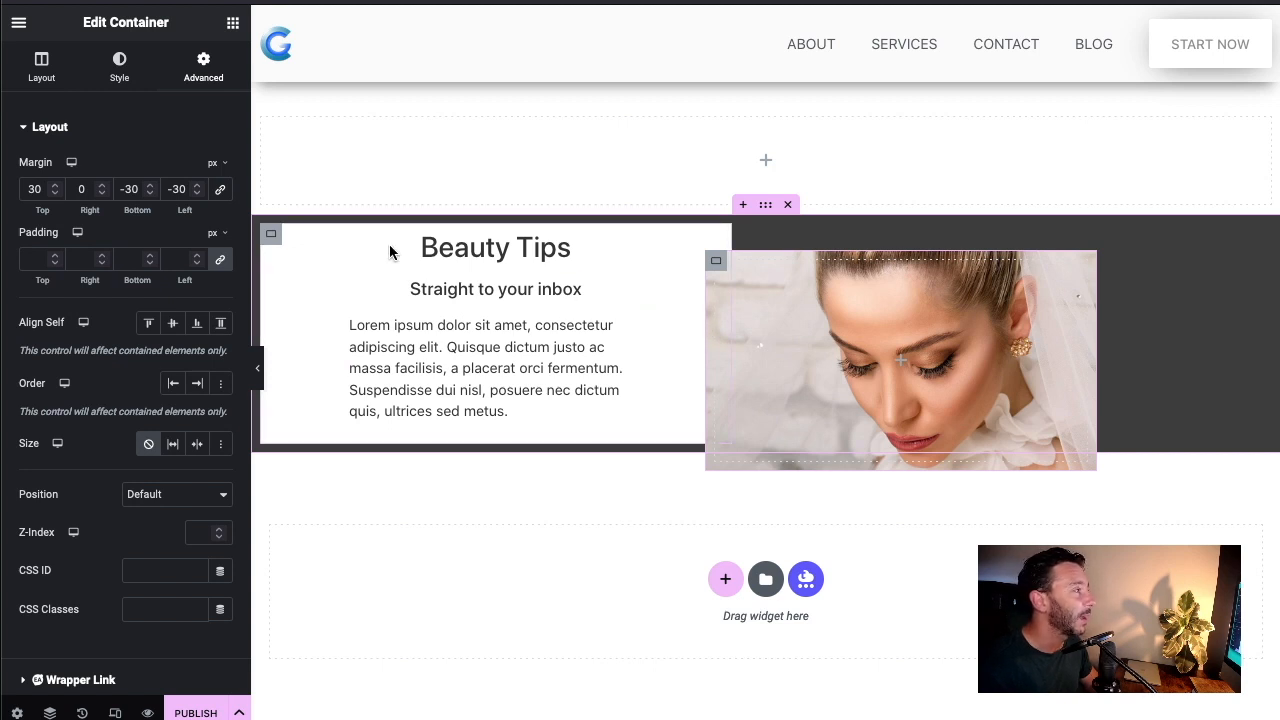
Clear the white background colour from the "Beauty Tips" text column
{"action": "left_click", "coordinate": [278, 242]}
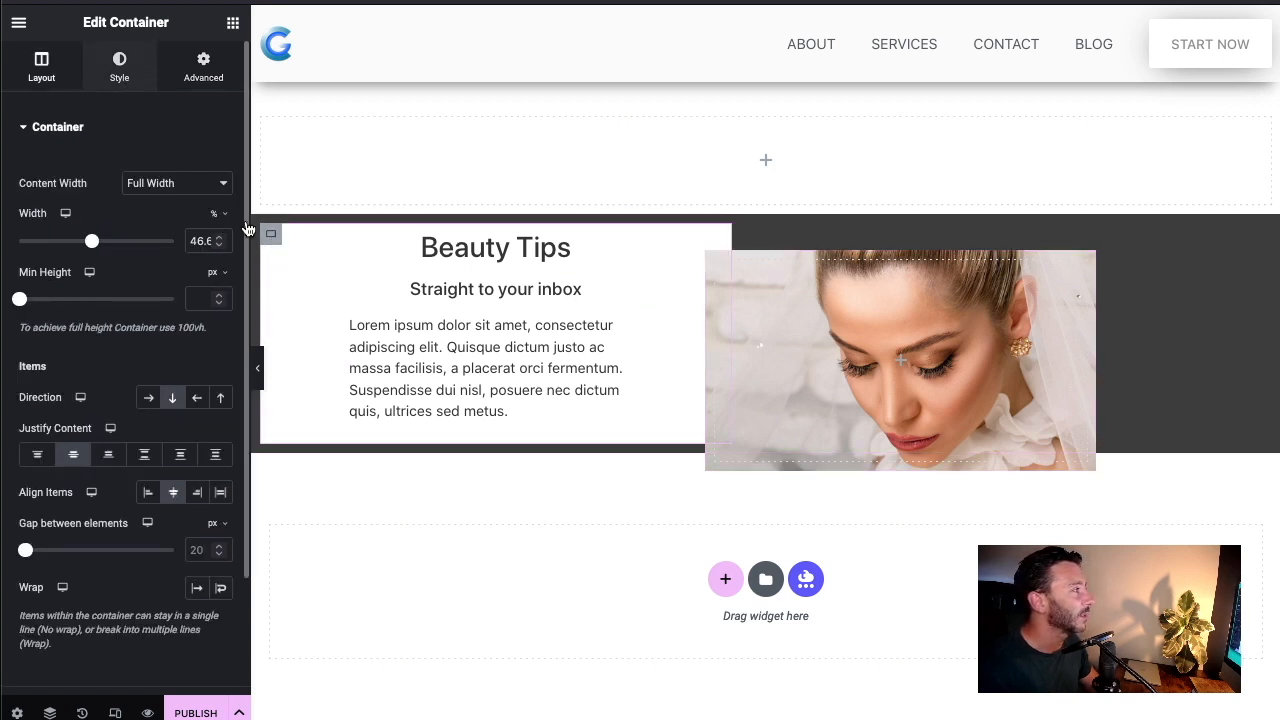
{"action": "left_click", "coordinate": [119, 66]}
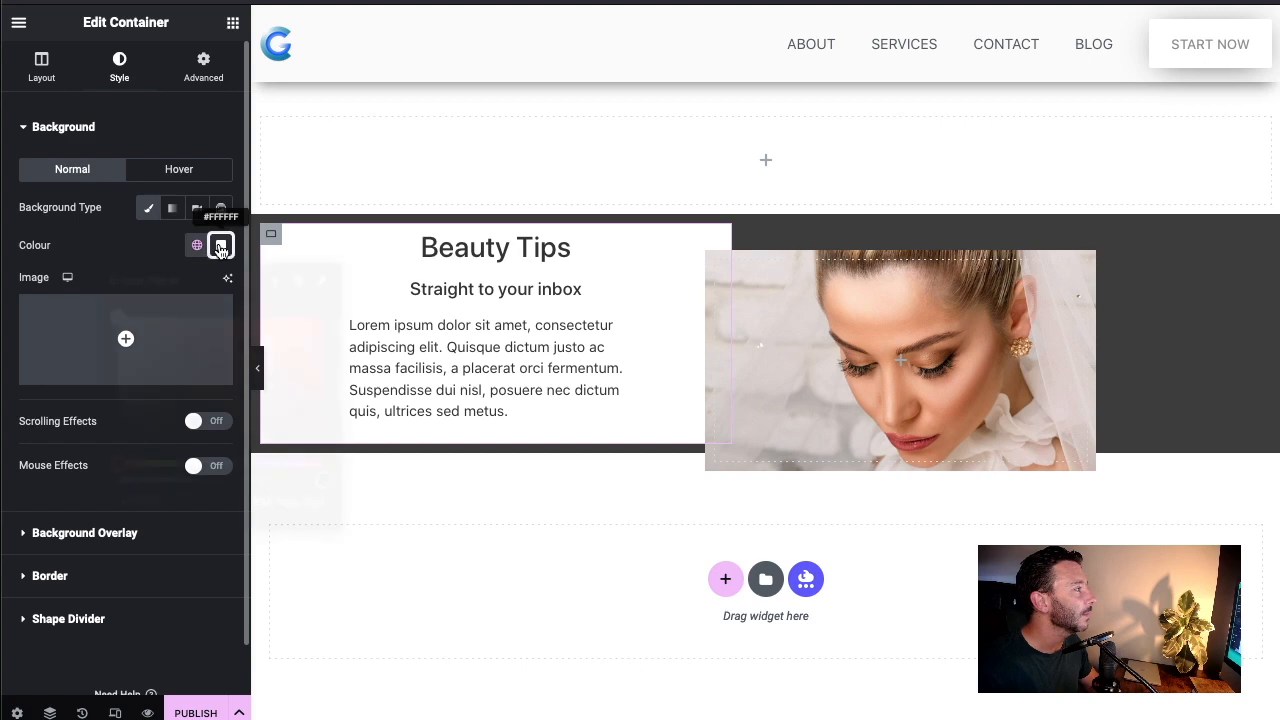
{"action": "left_click", "coordinate": [221, 247]}
{"action": "left_click", "coordinate": [254, 282]}
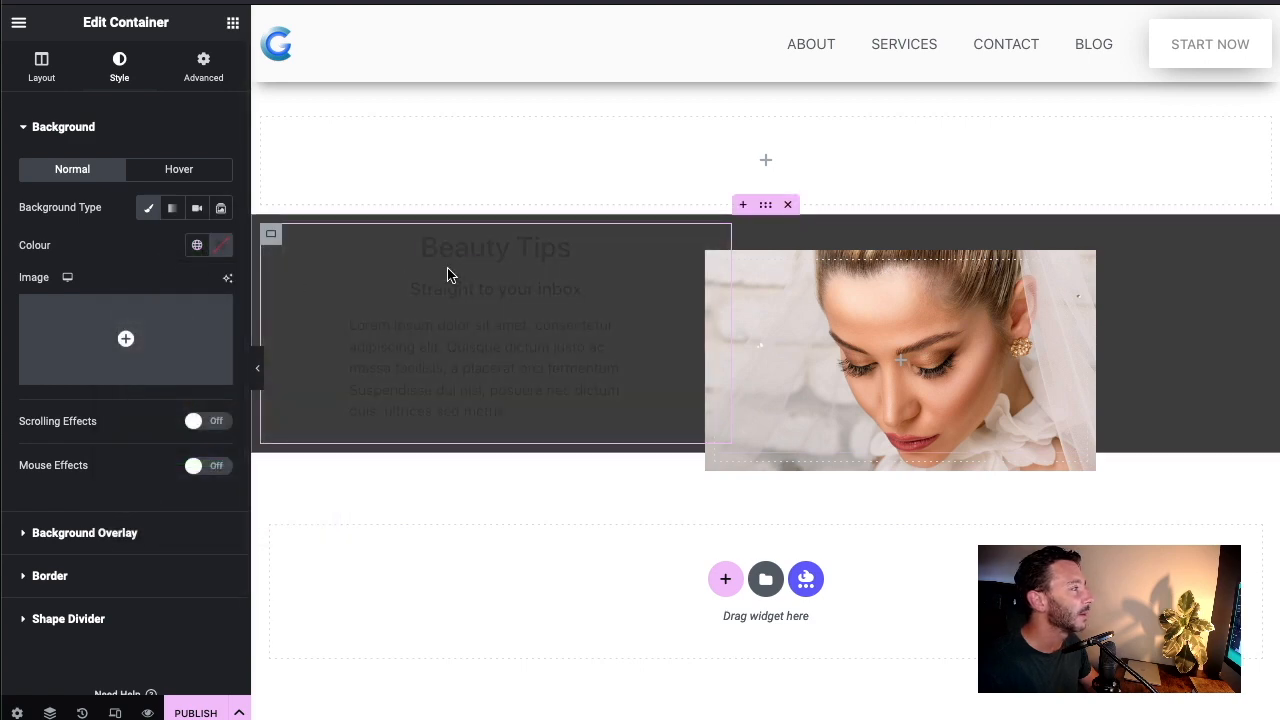
Set the text colour of the "Beauty Tips" heading, its subheading and the paragraph to Global White
{"action": "left_click", "coordinate": [437, 252]}
{"action": "left_click", "coordinate": [121, 64]}
{"action": "left_click", "coordinate": [196, 171]}
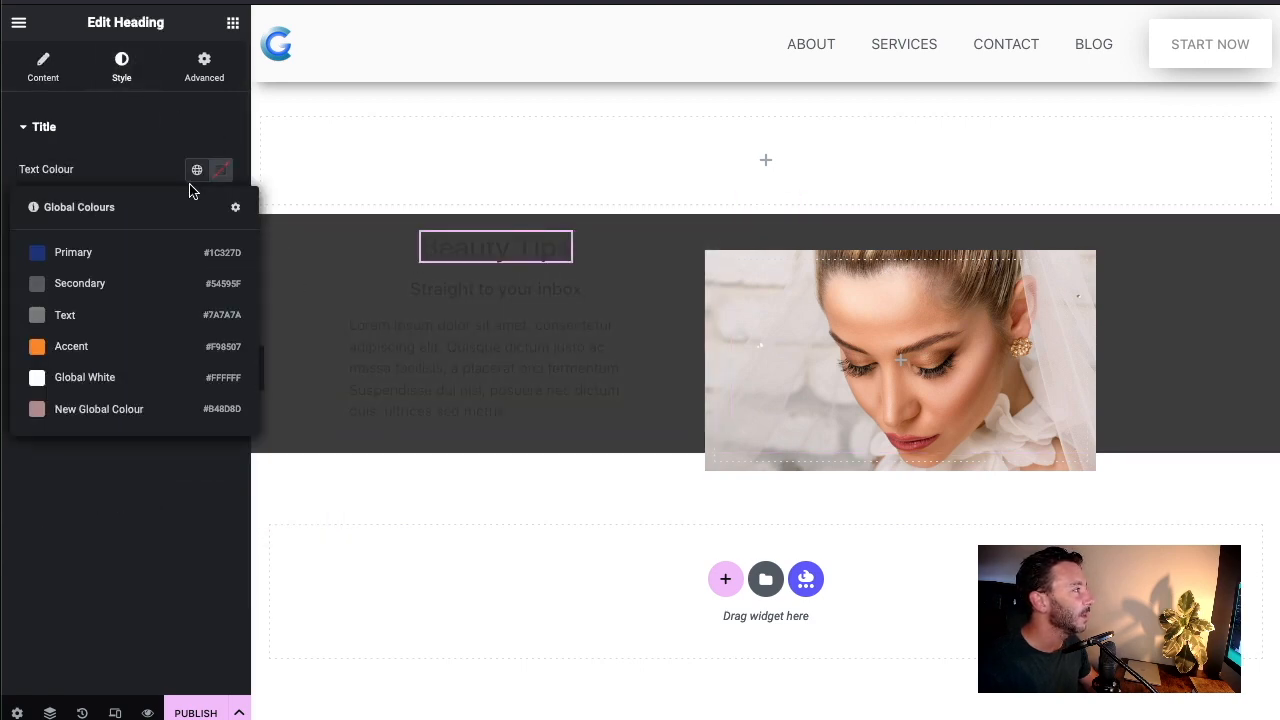
{"action": "left_click", "coordinate": [540, 410]}
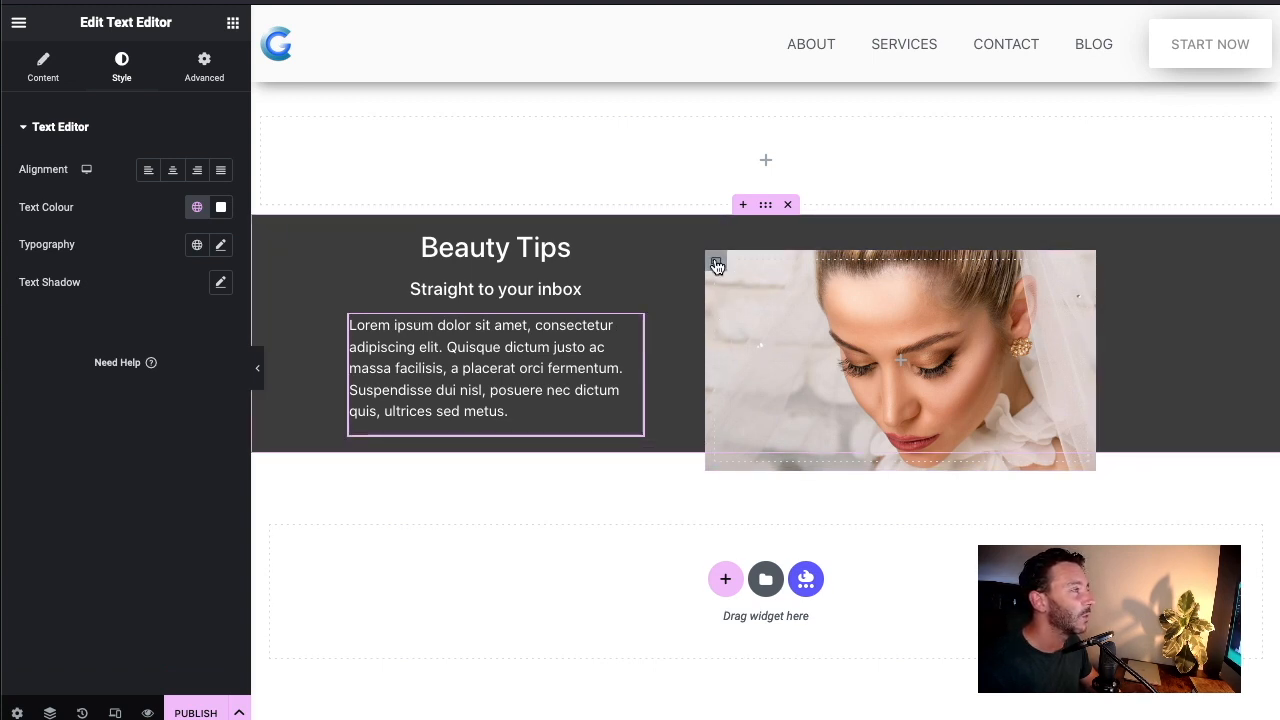
View the page preview from the hero down to the "Beauty Tips" section to examine its layout
{"action": "left_click", "coordinate": [395, 222]}
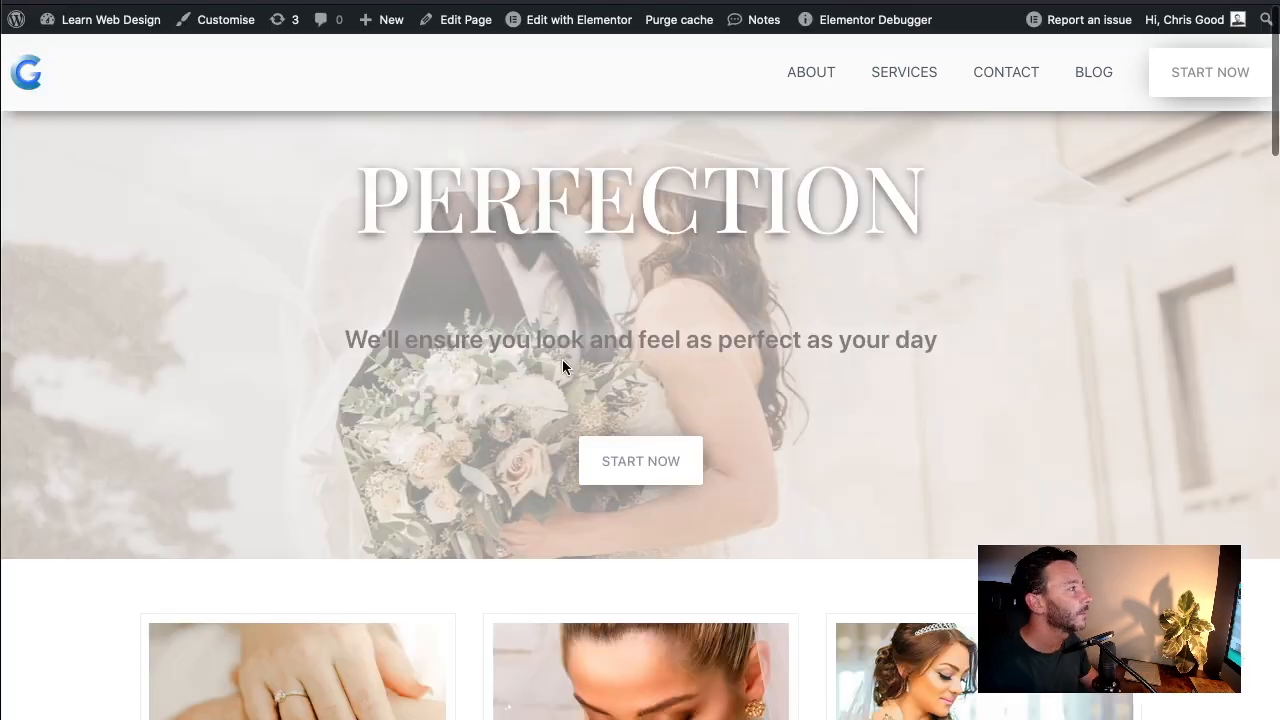
{"action": "scroll", "coordinate": [705, 366], "scroll_direction": "down", "scroll_amount": 6}
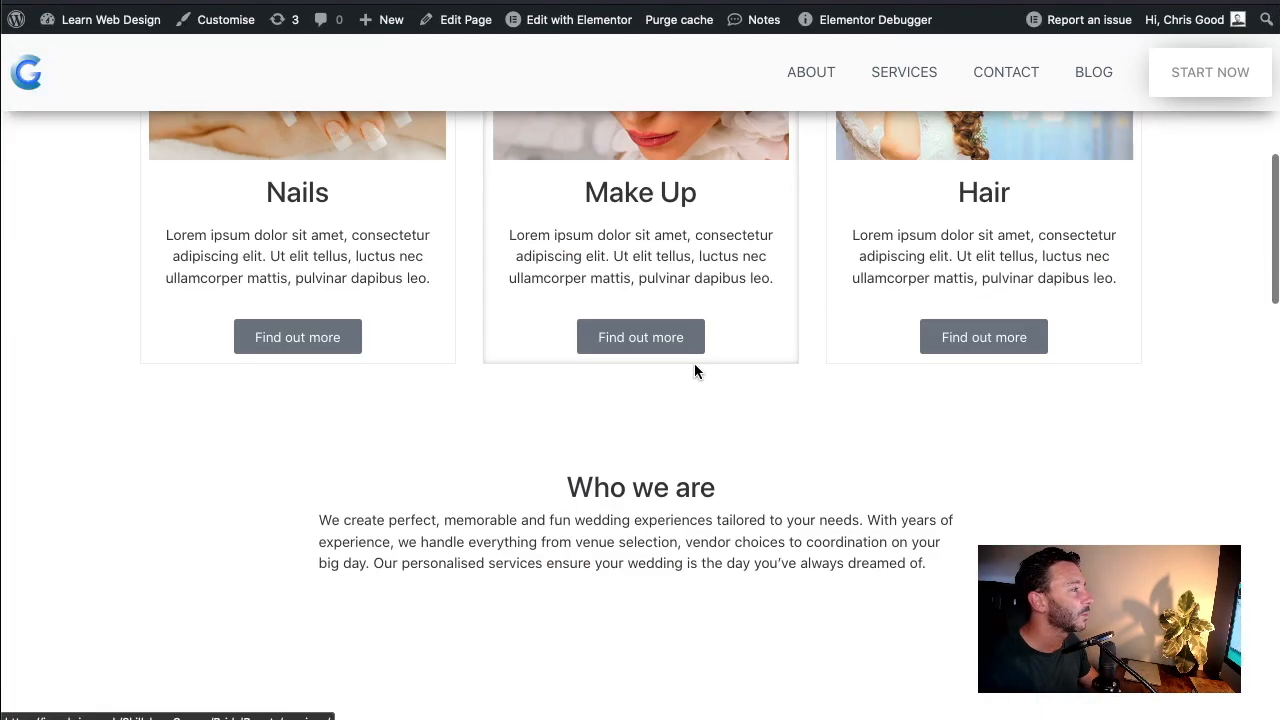
{"action": "scroll", "coordinate": [695, 366], "scroll_direction": "down", "scroll_amount": 10}
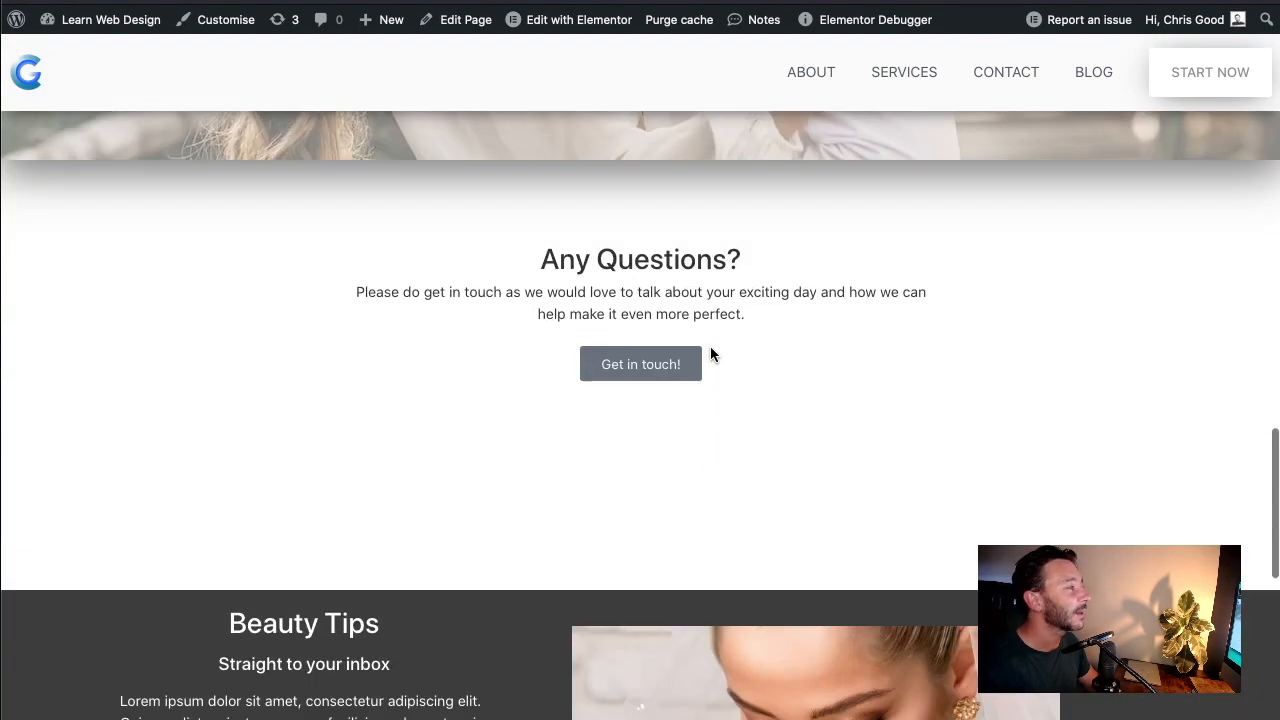
{"action": "scroll", "coordinate": [710, 355], "scroll_direction": "down", "scroll_amount": 3}
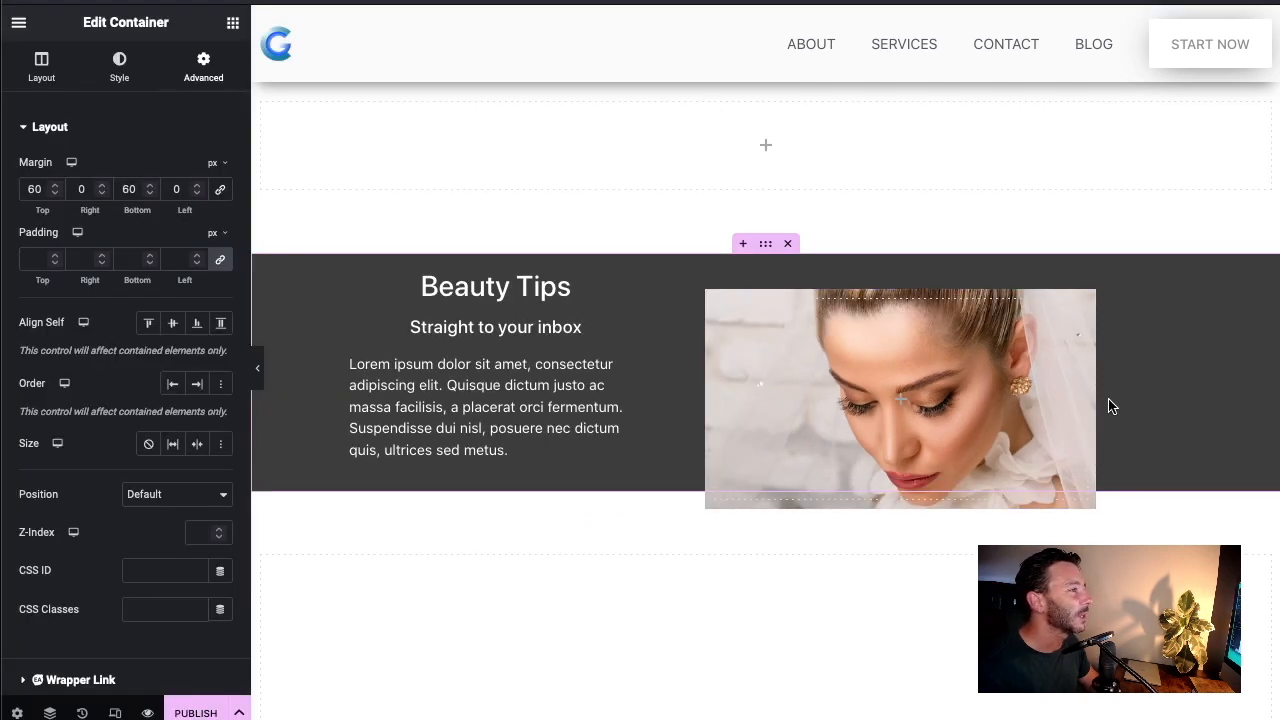
Narrow the image column by pulling its outer edge inward, and check the section in the page preview
{"action": "left_click_drag", "start_coordinate": [1098, 405], "coordinate": [994, 402]}
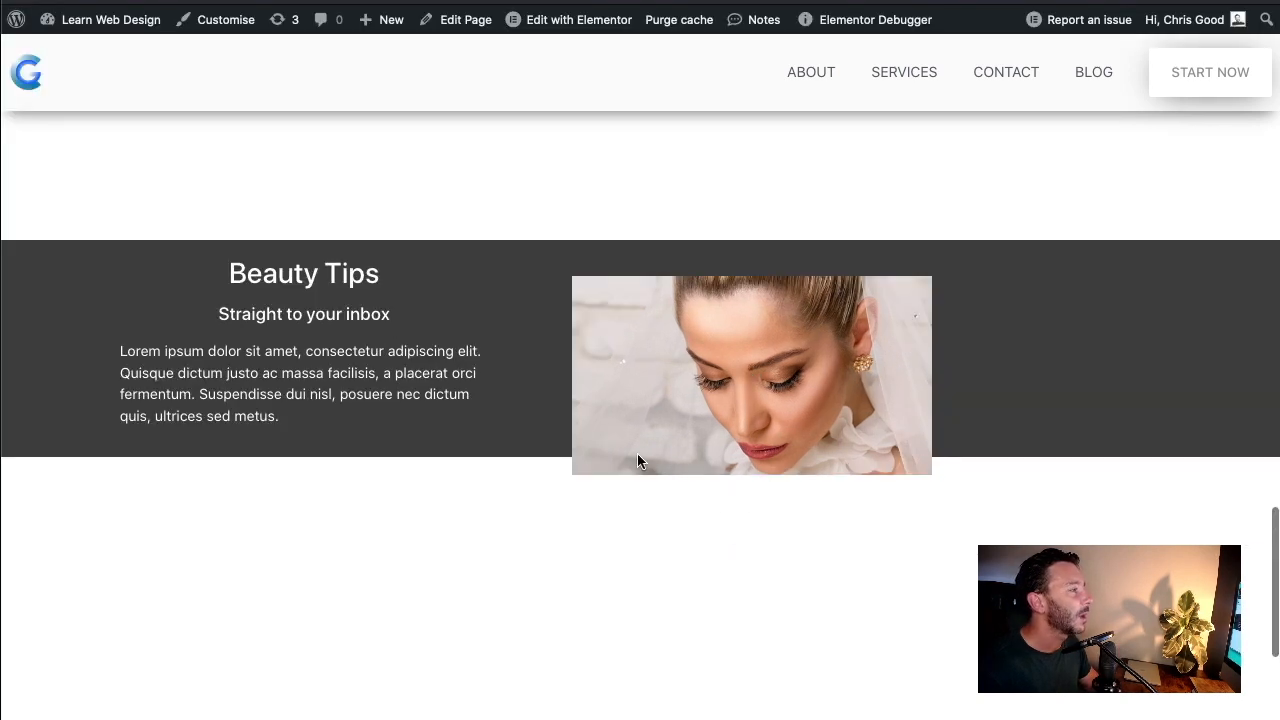
{"action": "scroll", "coordinate": [637, 453], "scroll_direction": "down", "scroll_amount": 1}
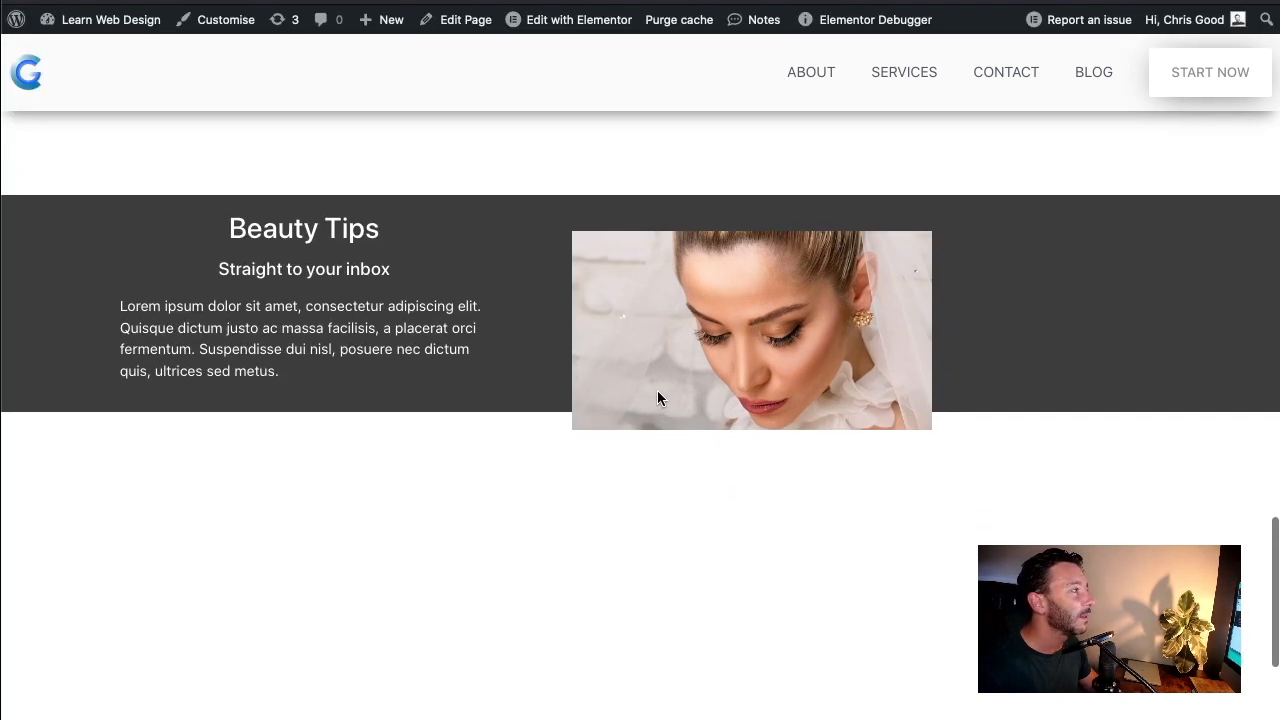
{"action": "scroll", "coordinate": [677, 389], "scroll_direction": "up", "scroll_amount": 1}
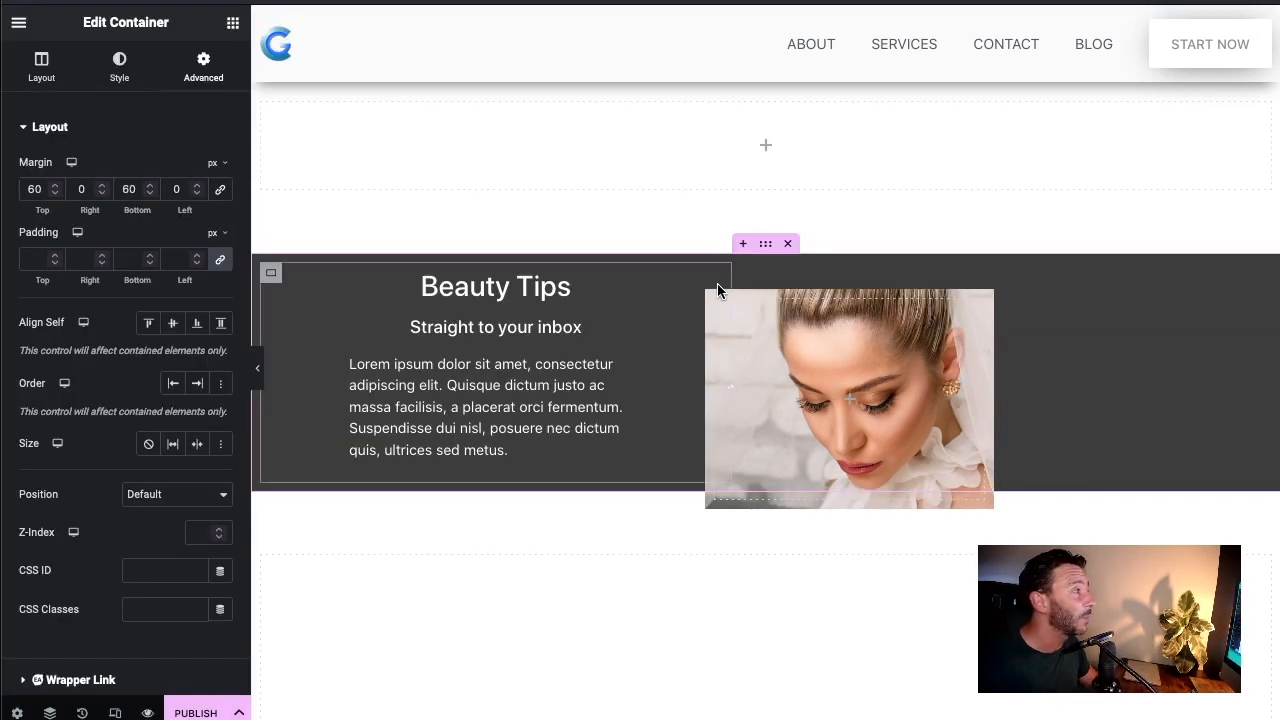
Add a box shadow to the image column with blur 24 and spread 4
{"action": "left_click", "coordinate": [715, 305]}
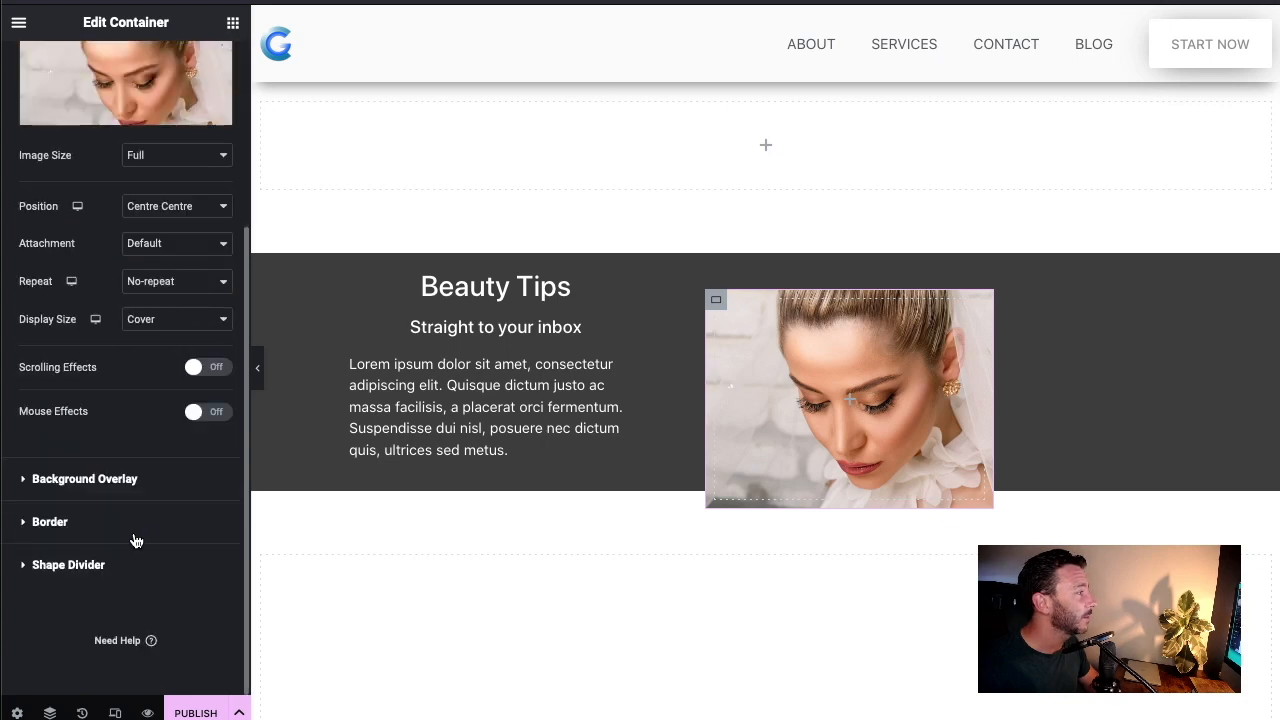
{"action": "left_click", "coordinate": [137, 538]}
{"action": "left_click", "coordinate": [222, 424]}
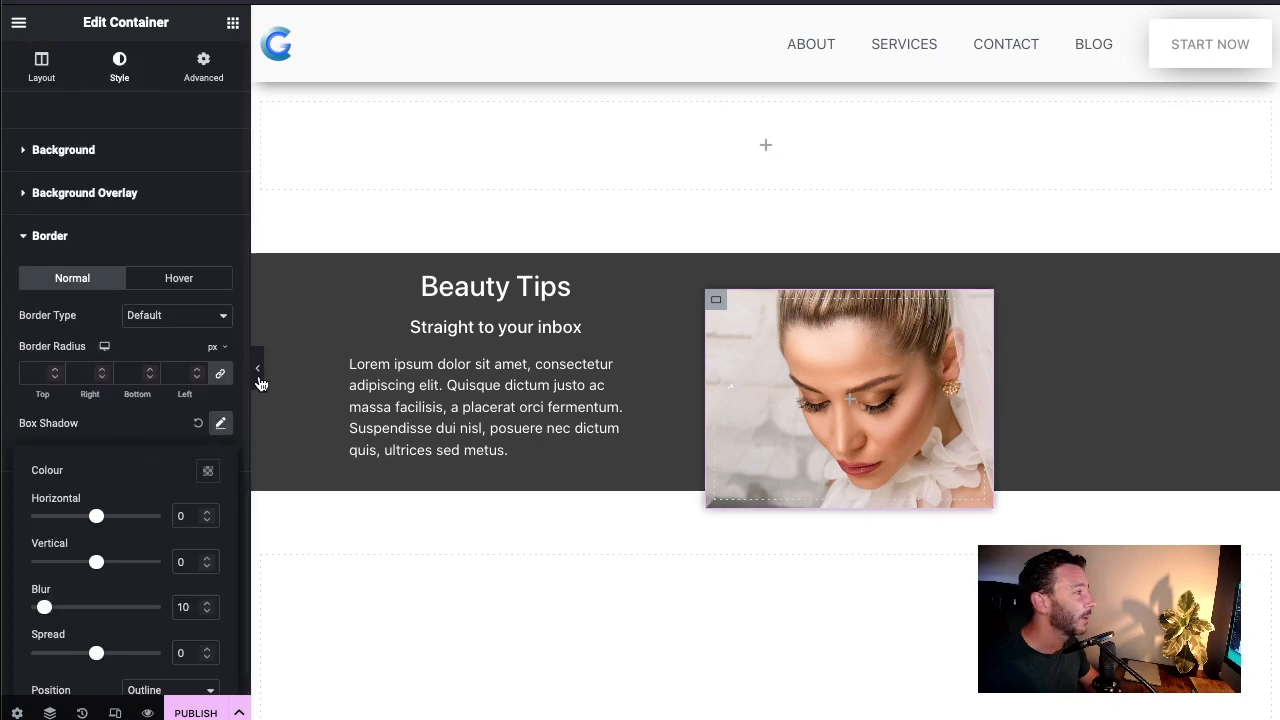
{"action": "scroll", "coordinate": [135, 630], "scroll_direction": "down", "scroll_amount": 1}
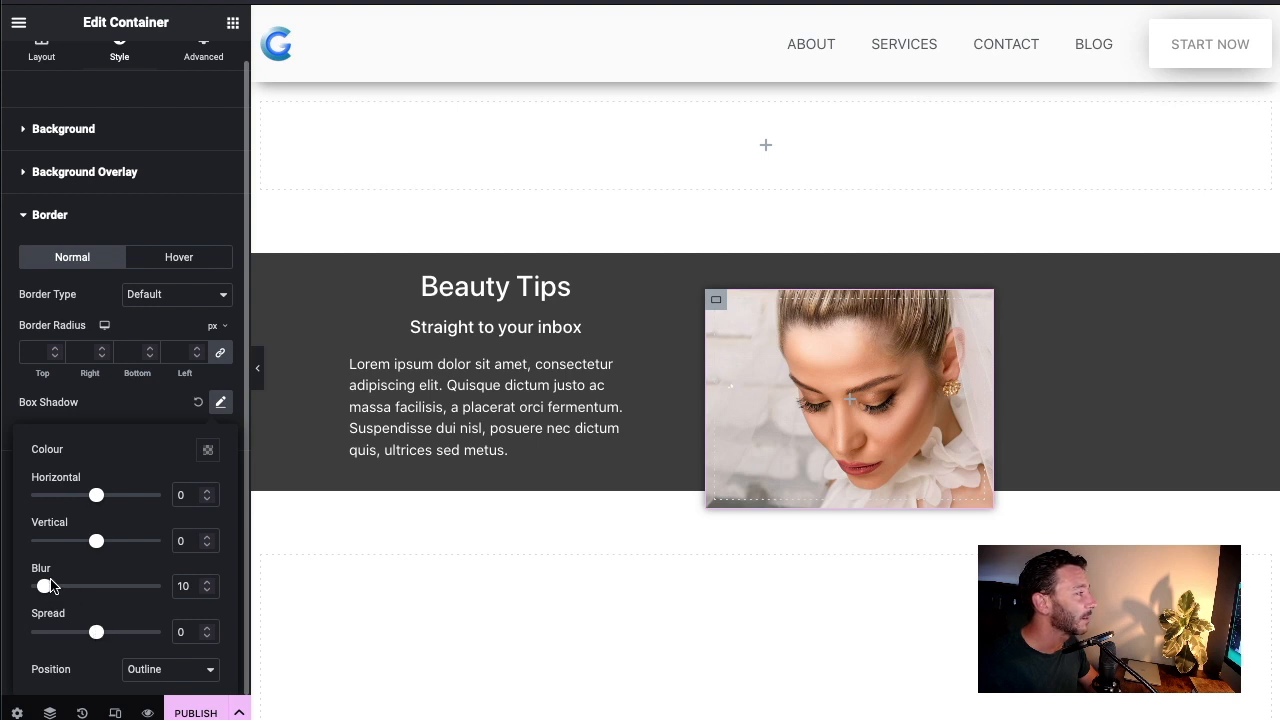
{"action": "left_click_drag", "start_coordinate": [45, 588], "coordinate": [62, 587]}
{"action": "mouse_move", "coordinate": [97, 633]}
{"action": "left_mouse_down"}
{"action": "mouse_move", "coordinate": [117, 633]}
{"action": "mouse_move", "coordinate": [99, 634]}
{"action": "left_mouse_up"}
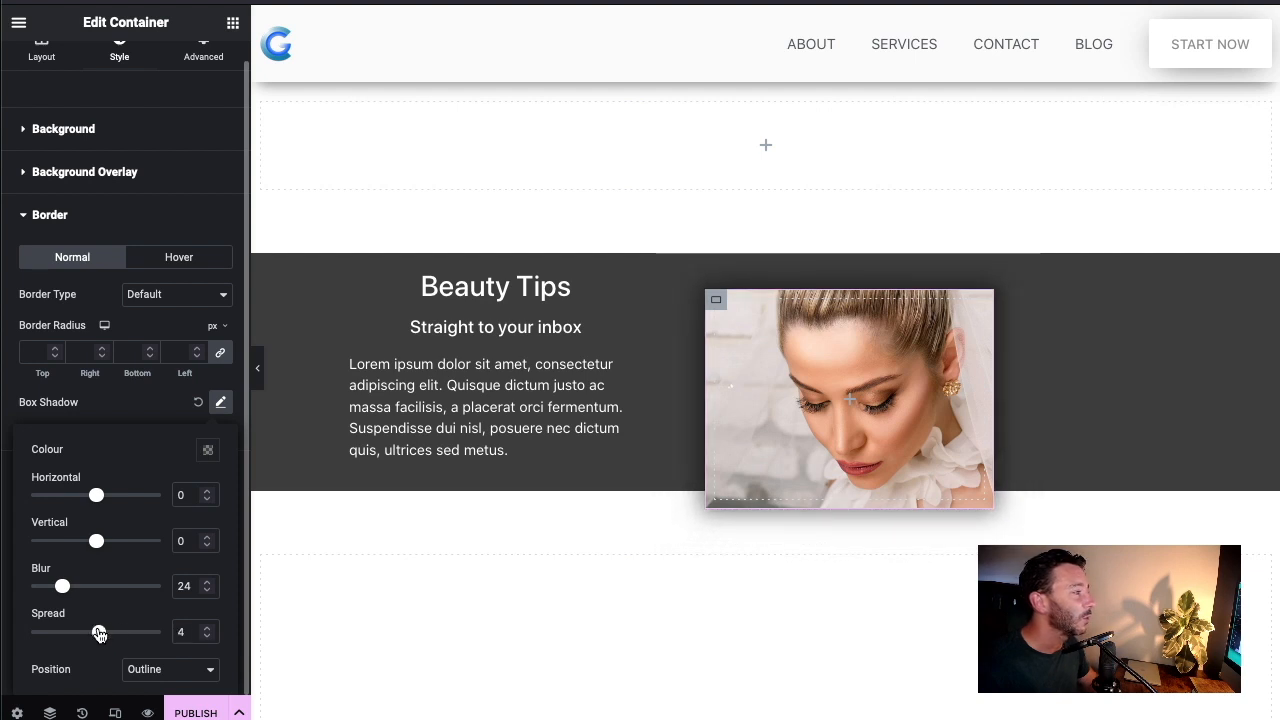
Set the image column's box shadow to vertical -12, blur 48 and spread -10
{"action": "left_click_drag", "start_coordinate": [62, 586], "coordinate": [81, 589]}
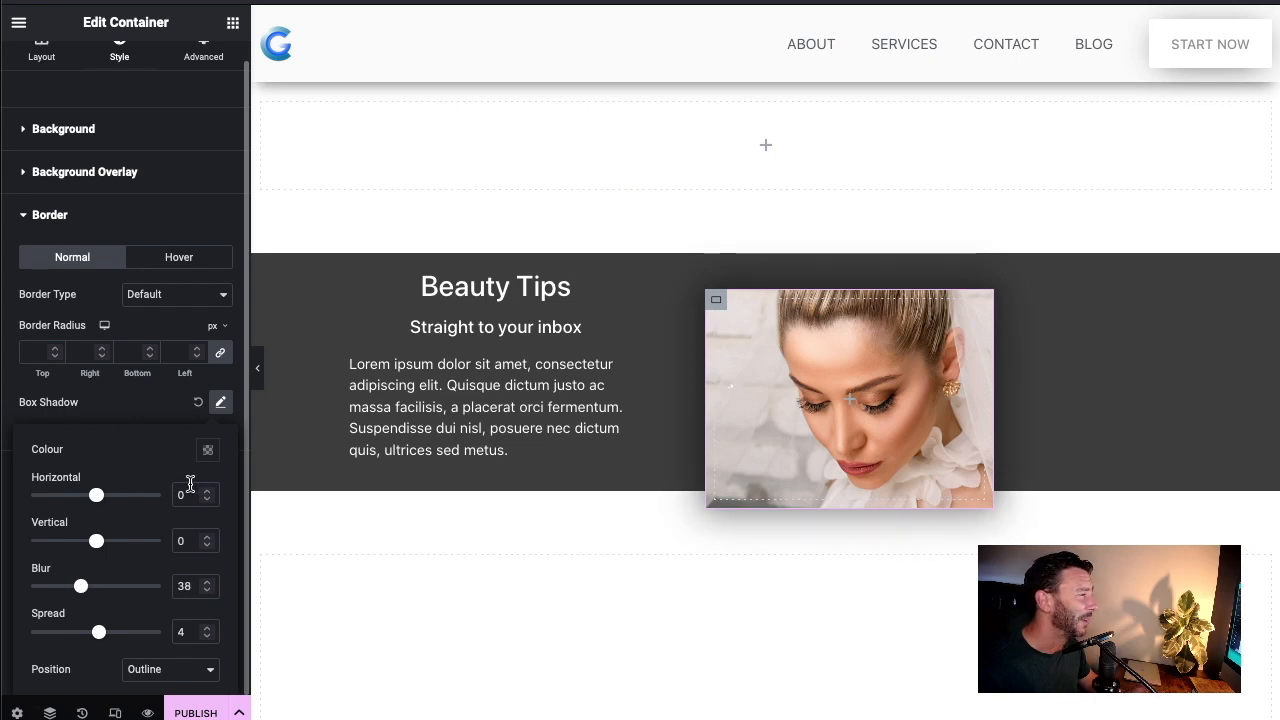
{"action": "left_click_drag", "start_coordinate": [97, 546], "coordinate": [88, 541]}
{"action": "left_click_drag", "start_coordinate": [98, 632], "coordinate": [90, 636]}
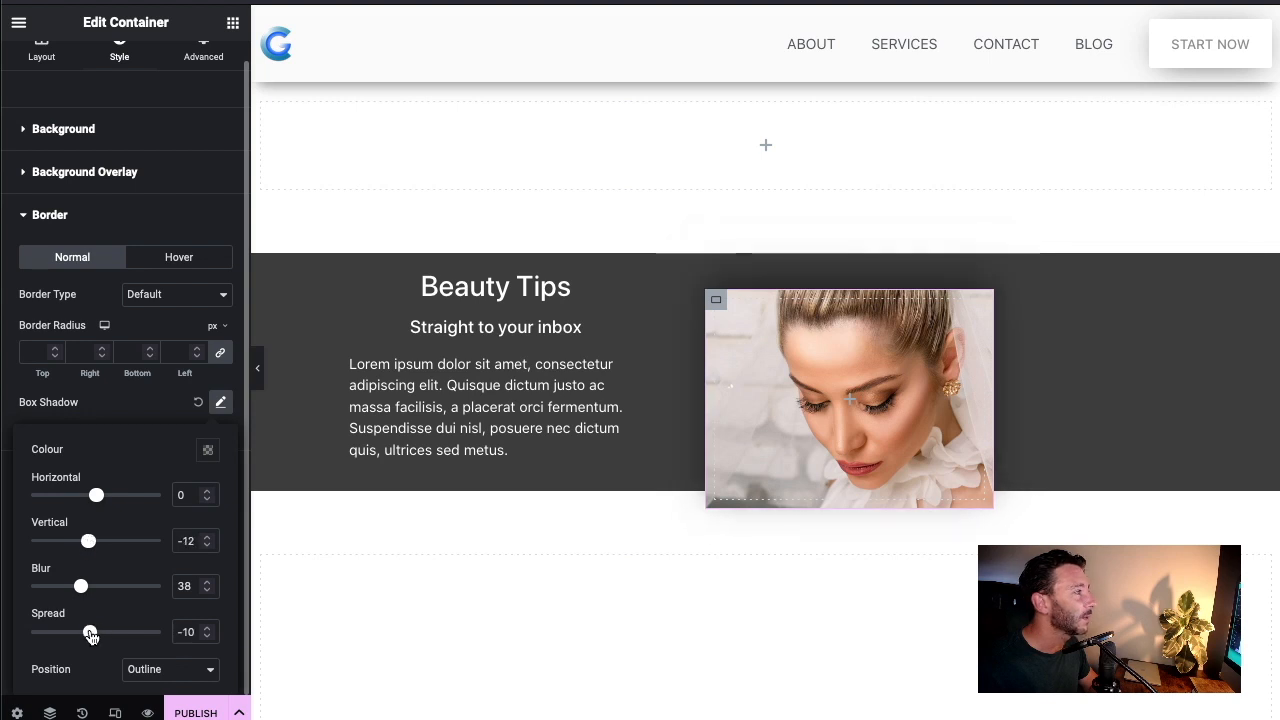
{"action": "left_click_drag", "start_coordinate": [85, 592], "coordinate": [91, 591]}
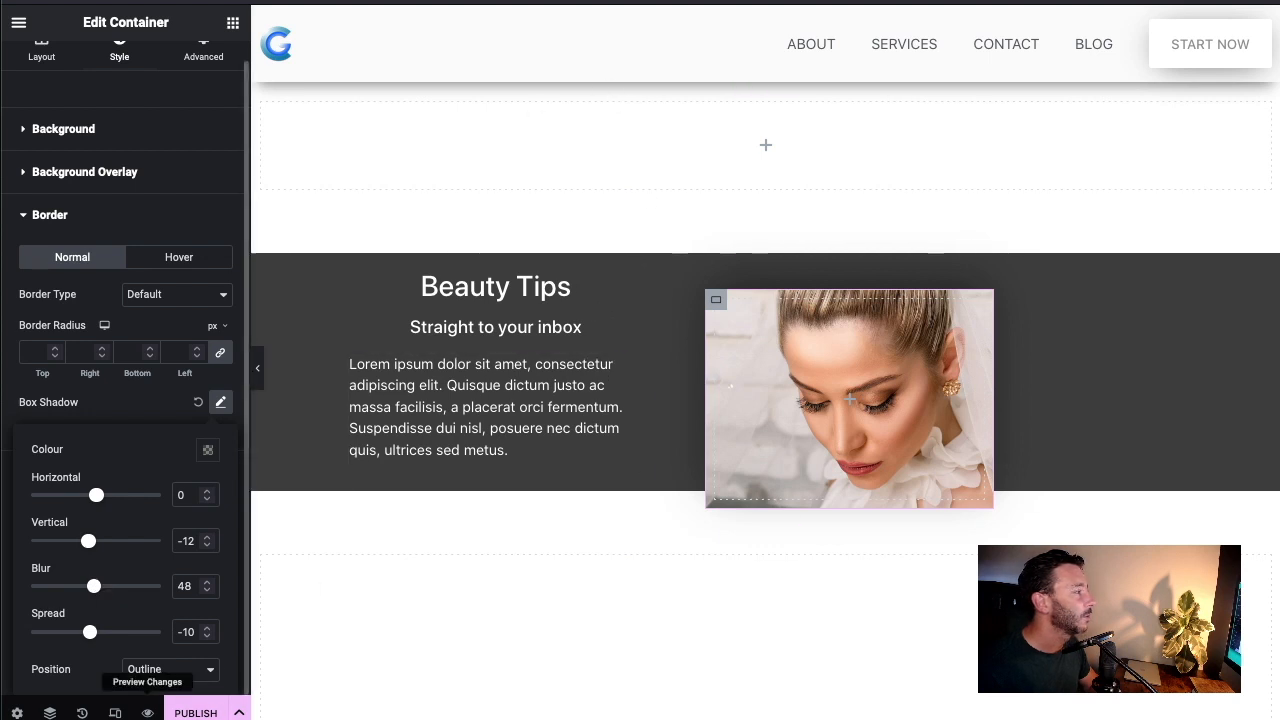
Preview the changes to check the shadow in the "Beauty Tips" section, and look over the page's other sections
{"action": "left_click", "coordinate": [147, 712]}
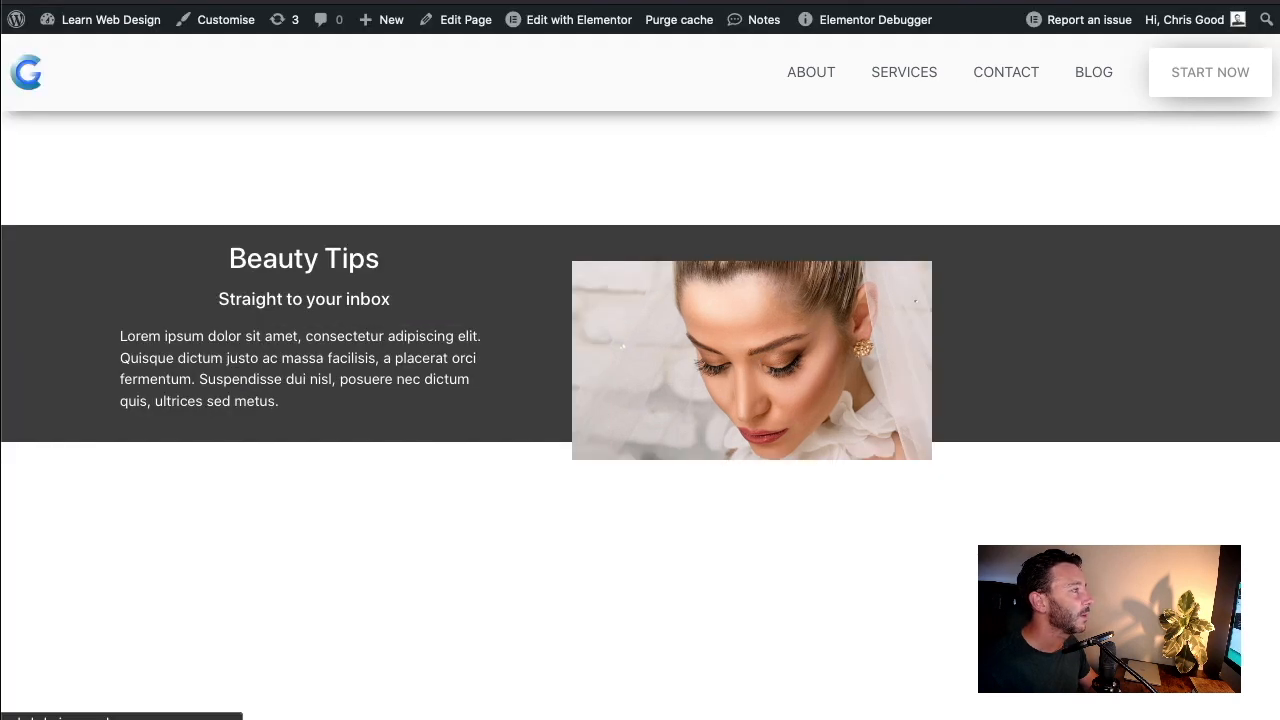
{"action": "scroll", "coordinate": [585, 587], "scroll_direction": "up", "scroll_amount": 2}
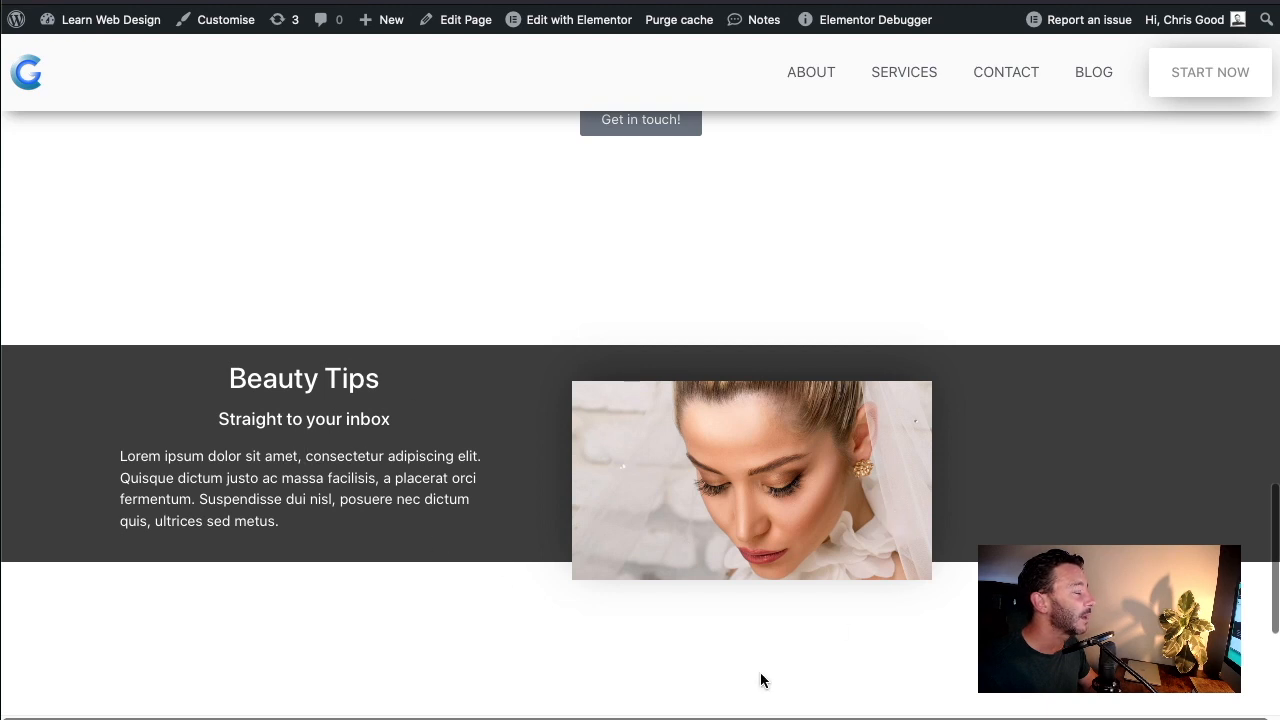
{"action": "scroll", "coordinate": [636, 640], "scroll_direction": "up", "scroll_amount": 1}
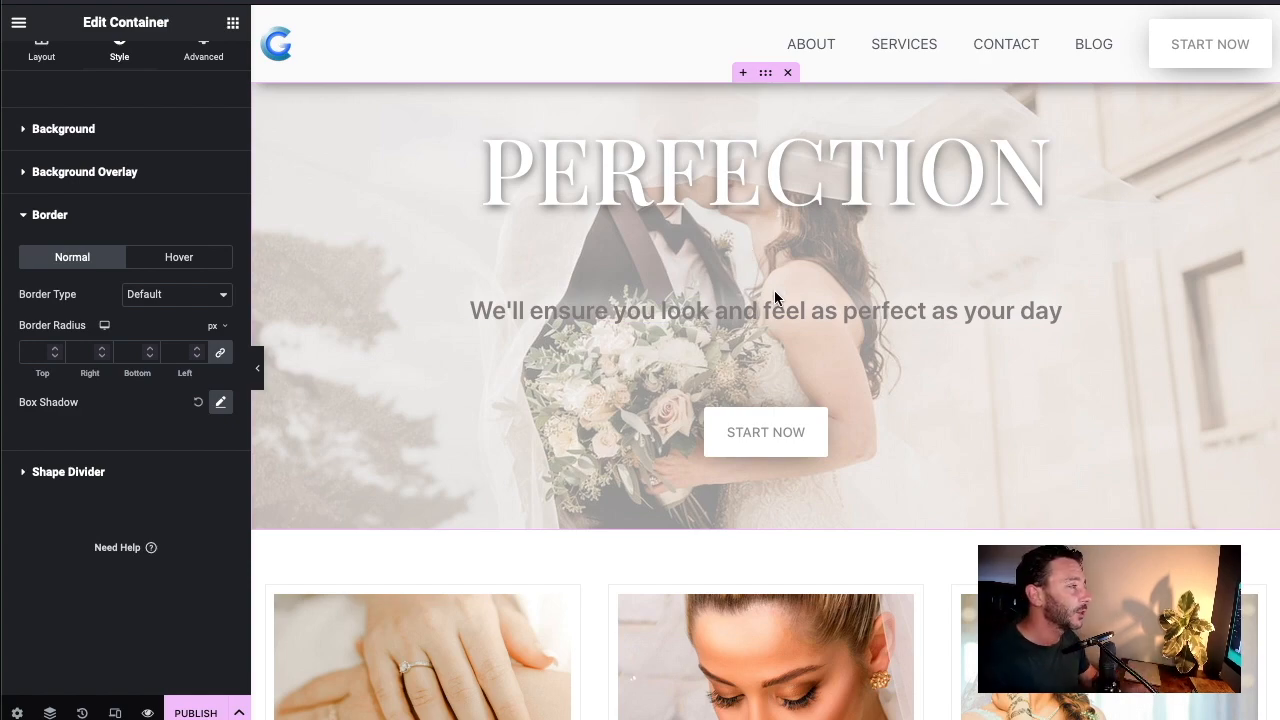
{"action": "scroll", "coordinate": [760, 285], "scroll_direction": "down", "scroll_amount": 10}
{"action": "scroll", "coordinate": [752, 281], "scroll_direction": "down", "scroll_amount": 2}
{"action": "scroll", "coordinate": [749, 274], "scroll_direction": "up", "scroll_amount": 8}
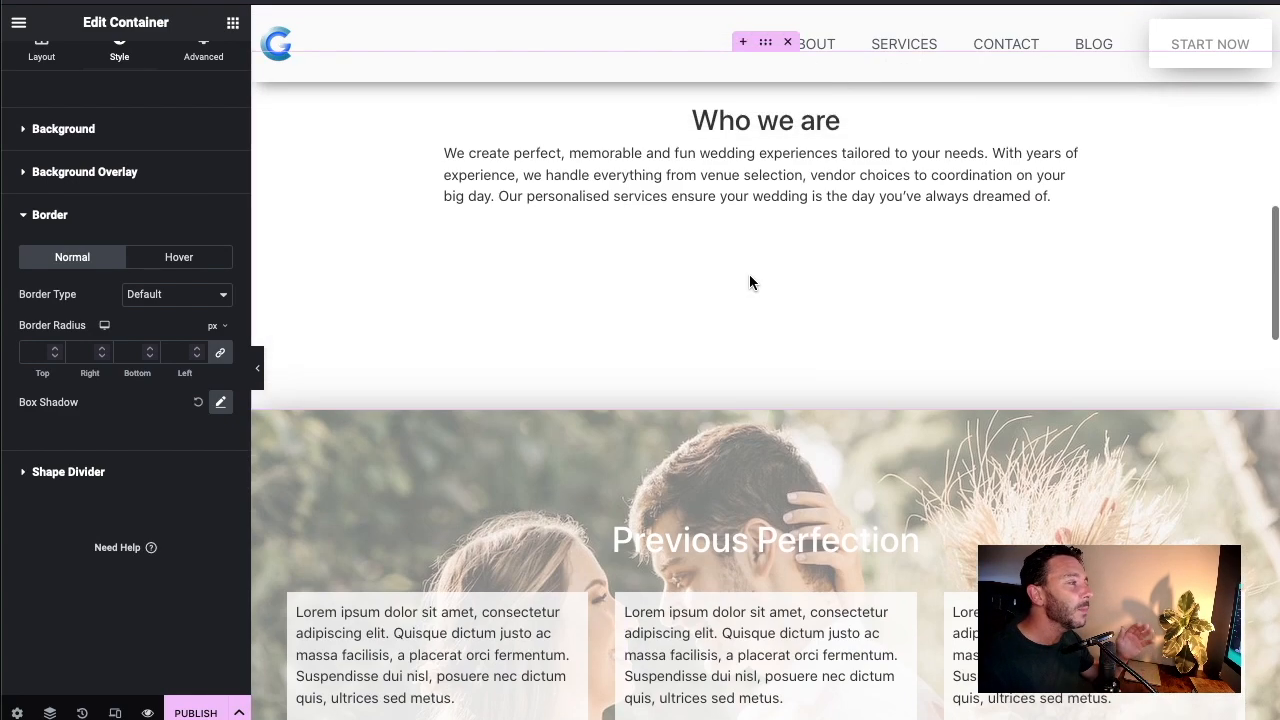
{"action": "scroll", "coordinate": [748, 265], "scroll_direction": "up", "scroll_amount": 2}
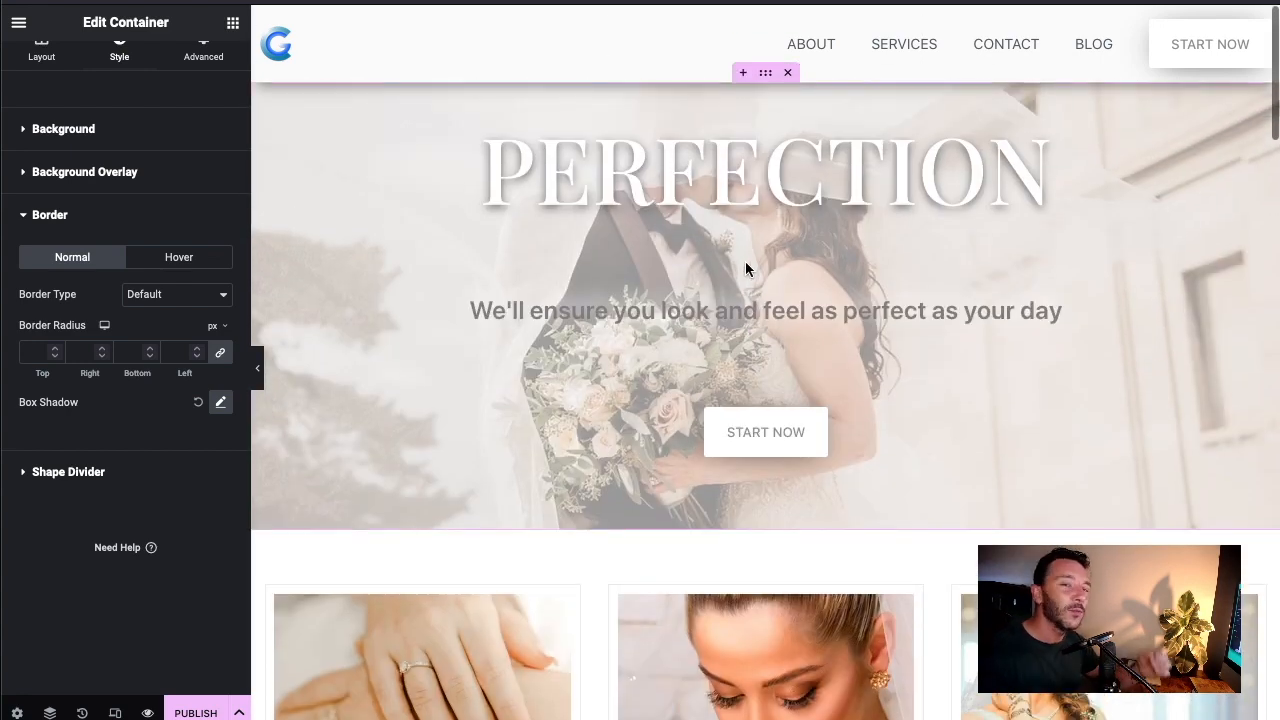
{"action": "scroll", "coordinate": [736, 268], "scroll_direction": "down", "scroll_amount": 1}
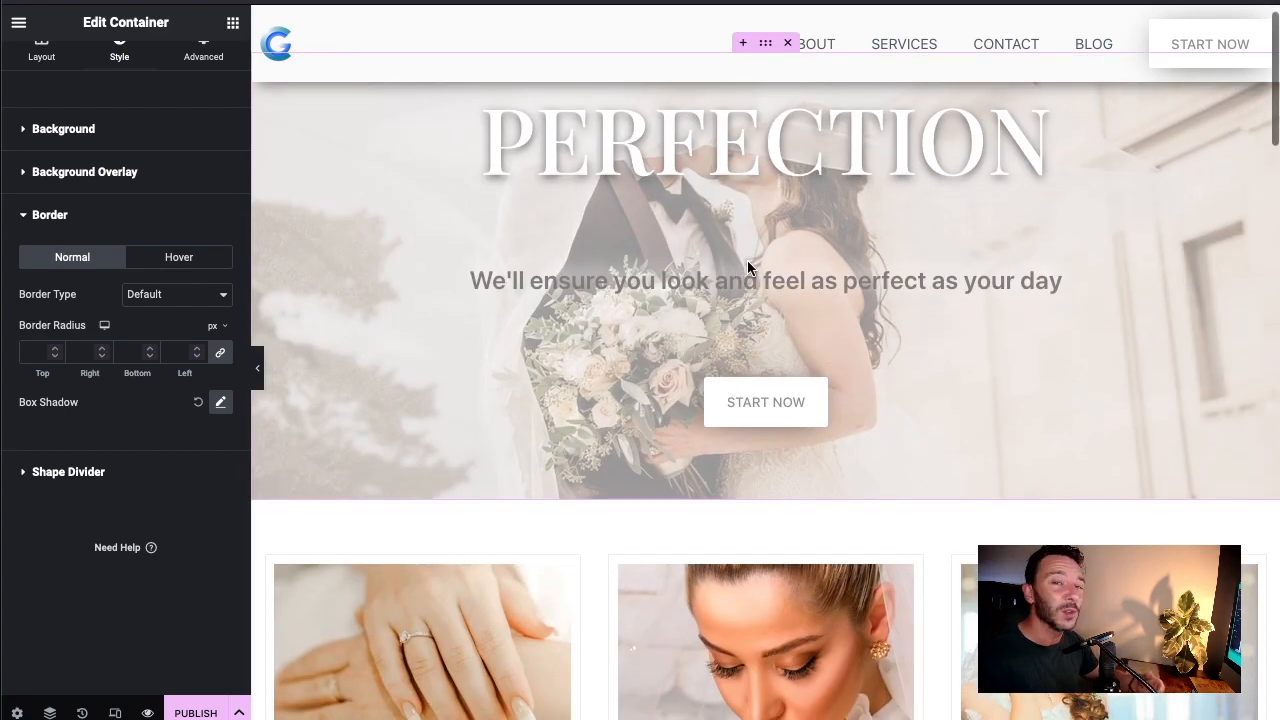
Set the background image attachment of the "Previous Perfection" container to Fixed
{"action": "scroll", "coordinate": [749, 263], "scroll_direction": "down", "scroll_amount": 2}
{"action": "scroll", "coordinate": [751, 265], "scroll_direction": "down", "scroll_amount": 10}
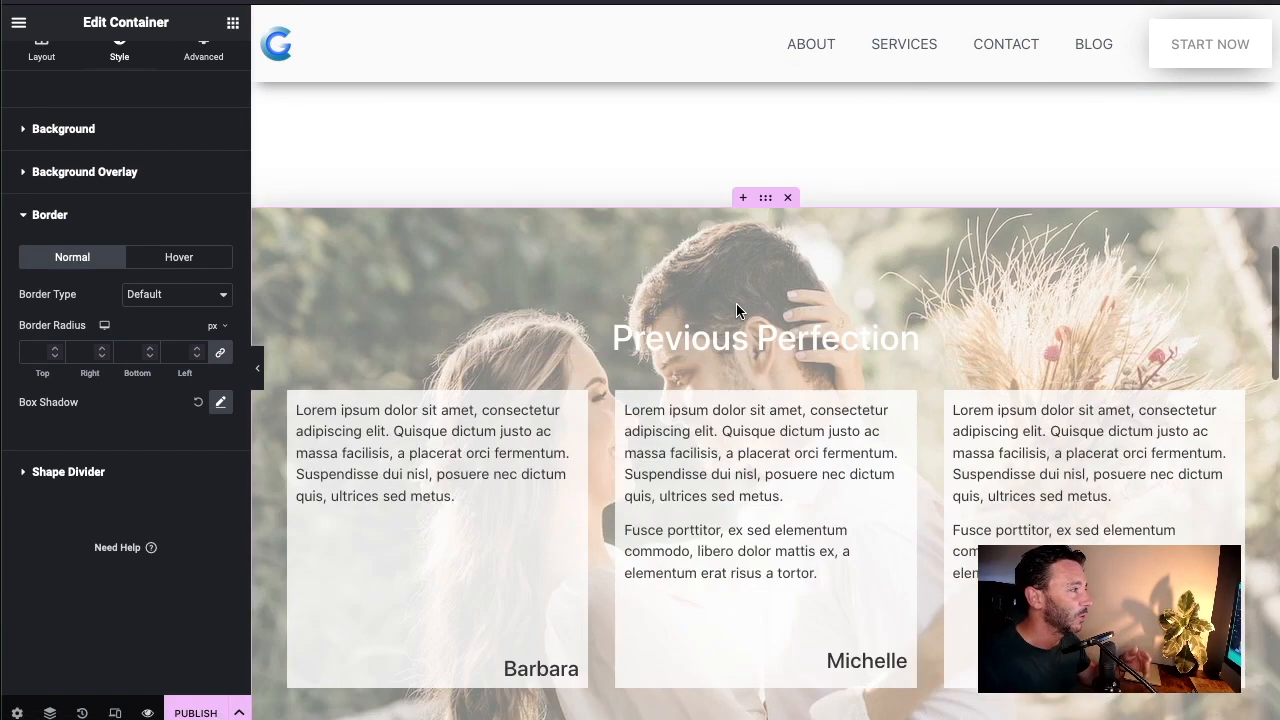
{"action": "scroll", "coordinate": [740, 309], "scroll_direction": "down", "scroll_amount": 1}
{"action": "left_click", "coordinate": [765, 170]}
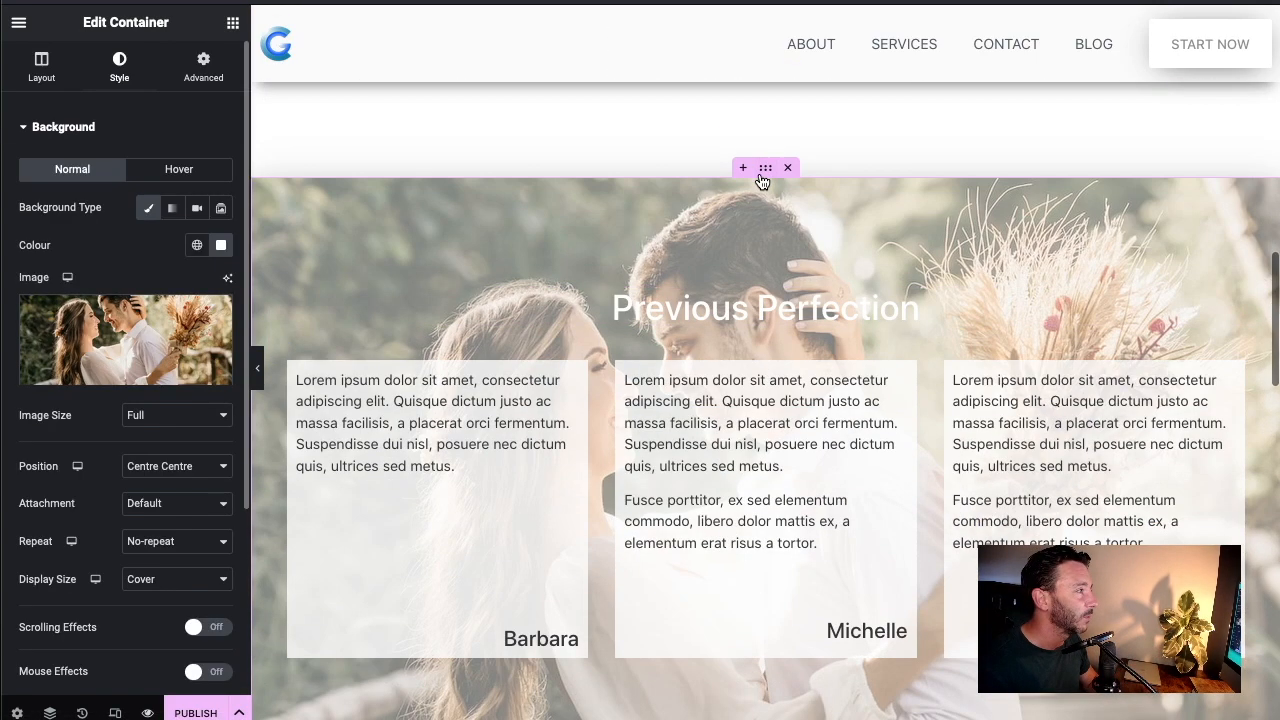
{"action": "scroll", "coordinate": [752, 190], "scroll_direction": "down", "scroll_amount": 2}
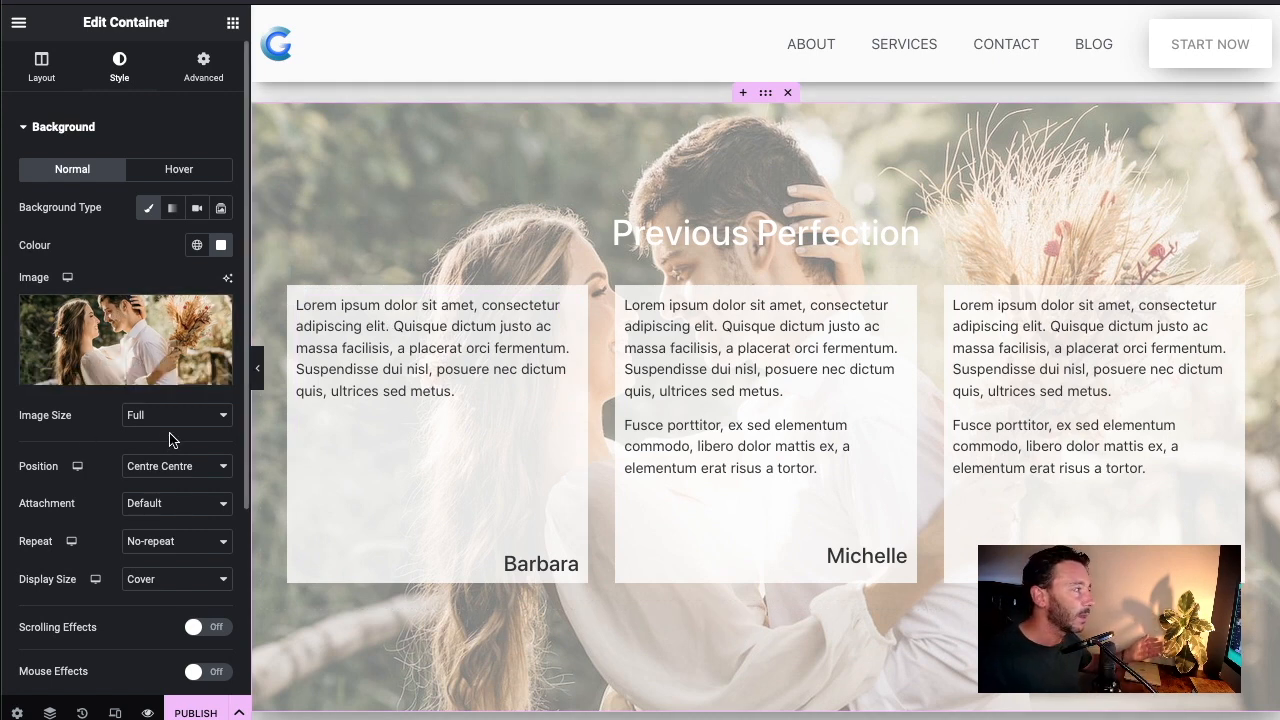
{"action": "scroll", "coordinate": [166, 445], "scroll_direction": "down", "scroll_amount": 2}
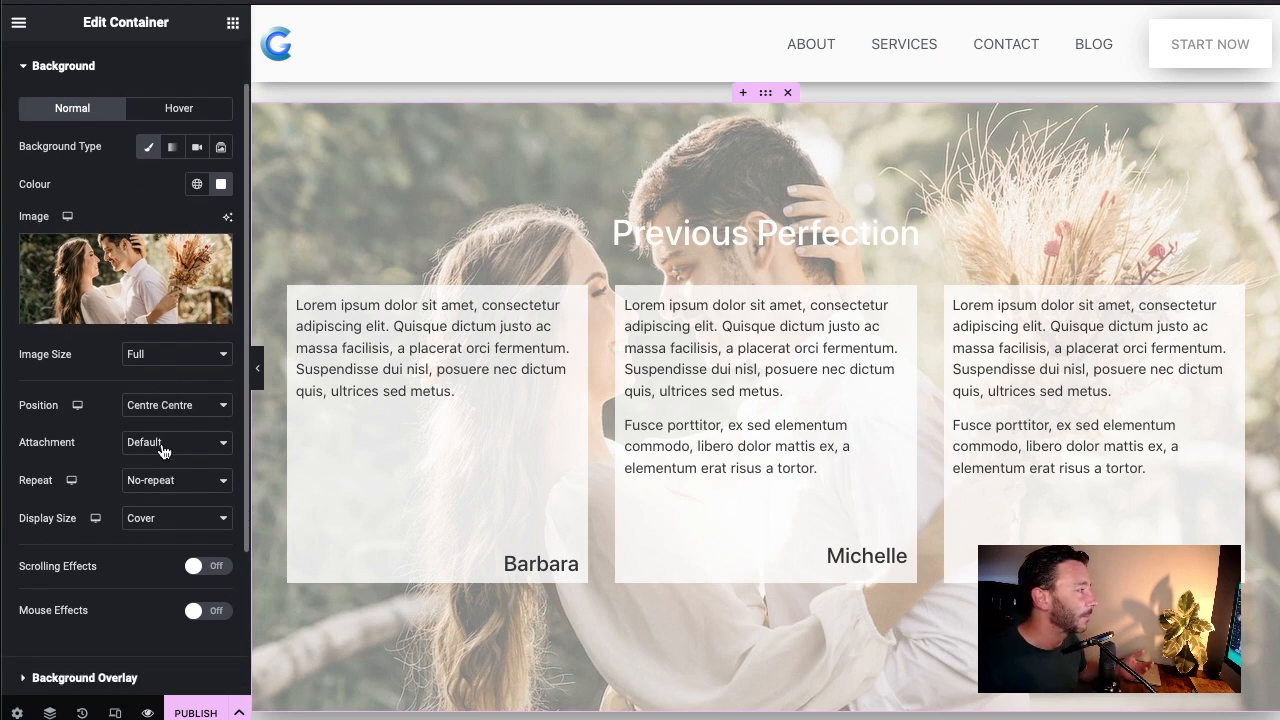
{"action": "scroll", "coordinate": [162, 466], "scroll_direction": "up", "scroll_amount": 1}
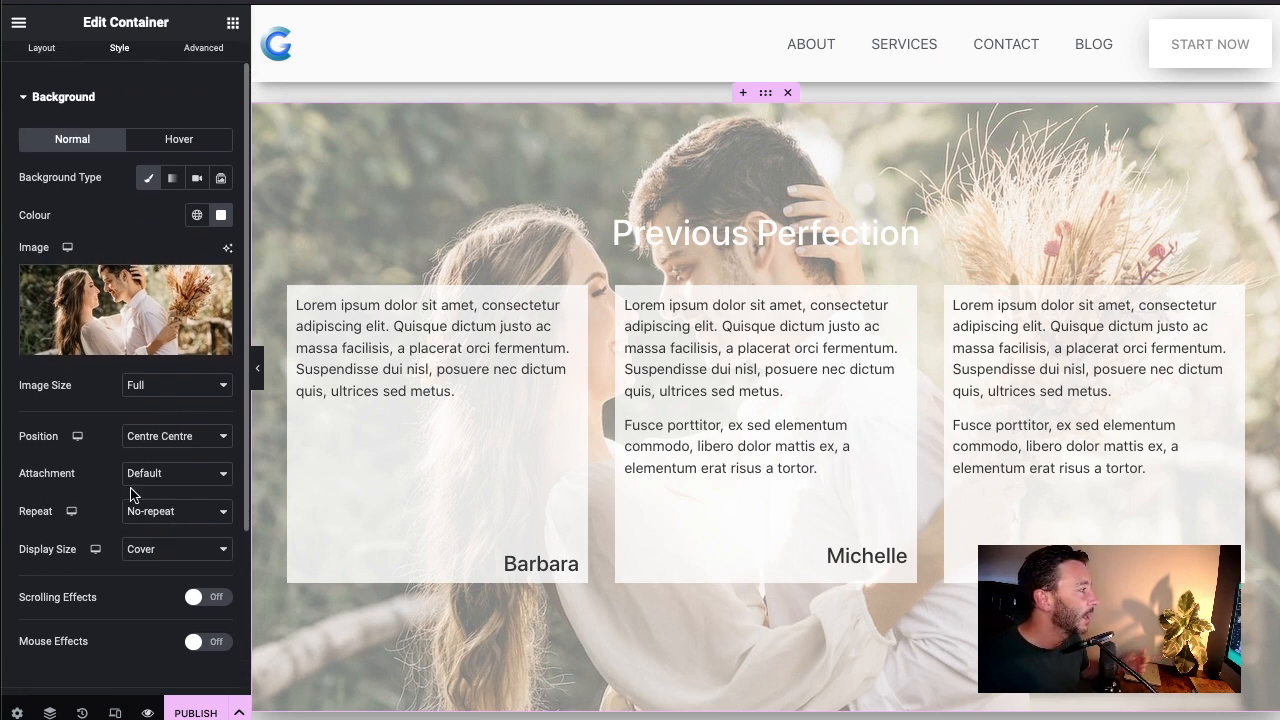
{"action": "left_click", "coordinate": [168, 476]}
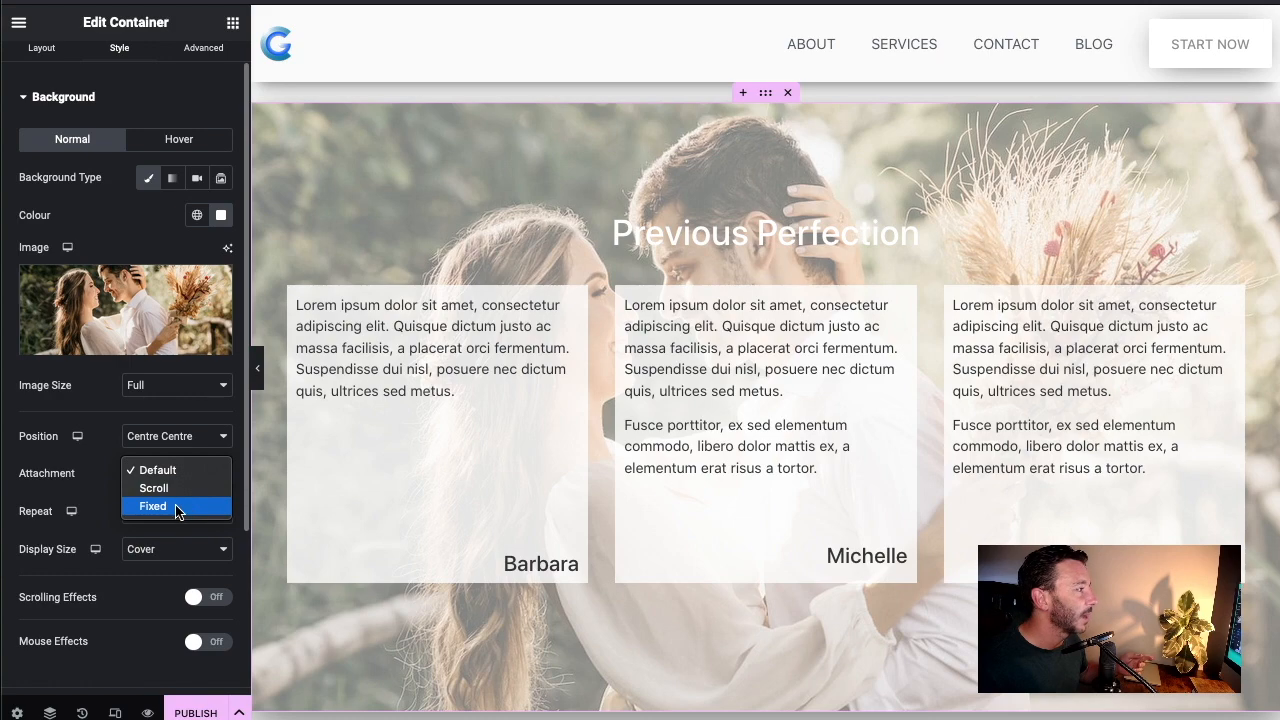
{"action": "left_click", "coordinate": [176, 507]}
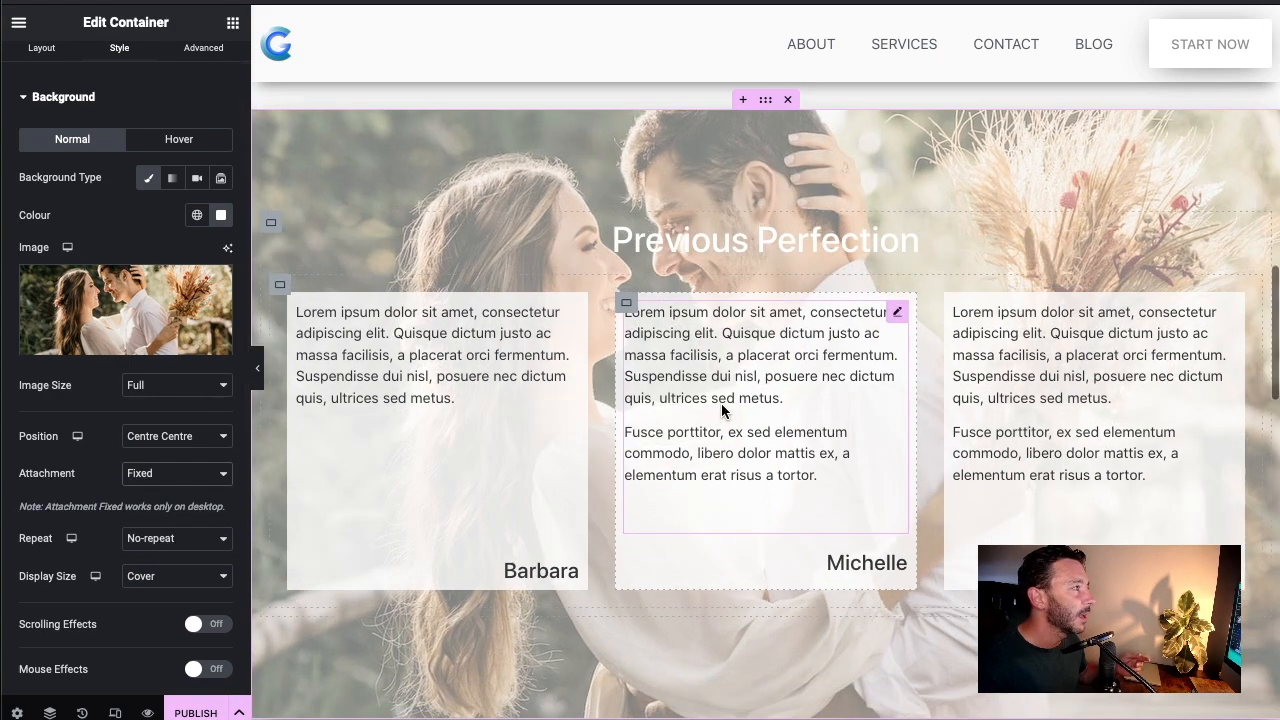
Preview the page and examine how the fixed background behaves in the "Previous Perfection" section compared with the other sections
{"action": "scroll", "coordinate": [722, 406], "scroll_direction": "down", "scroll_amount": 1}
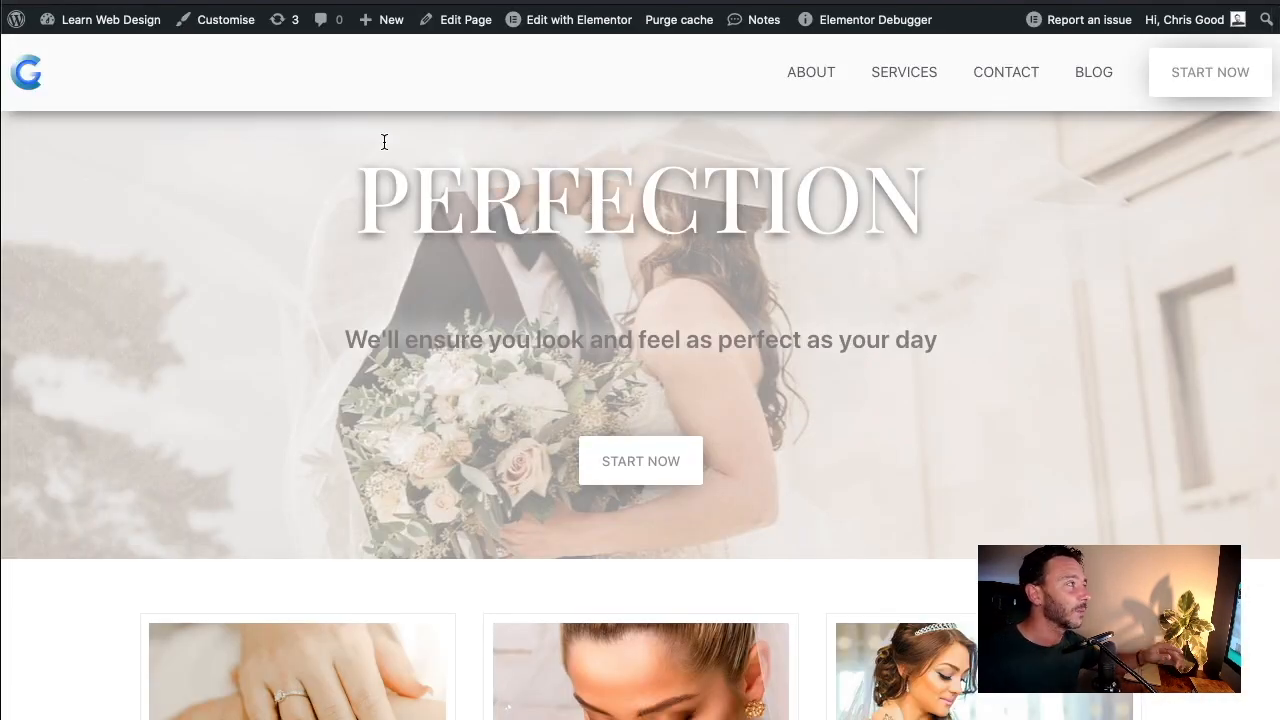
{"action": "scroll", "coordinate": [363, 134], "scroll_direction": "down", "scroll_amount": 2}
{"action": "scroll", "coordinate": [600, 205], "scroll_direction": "down", "scroll_amount": 3}
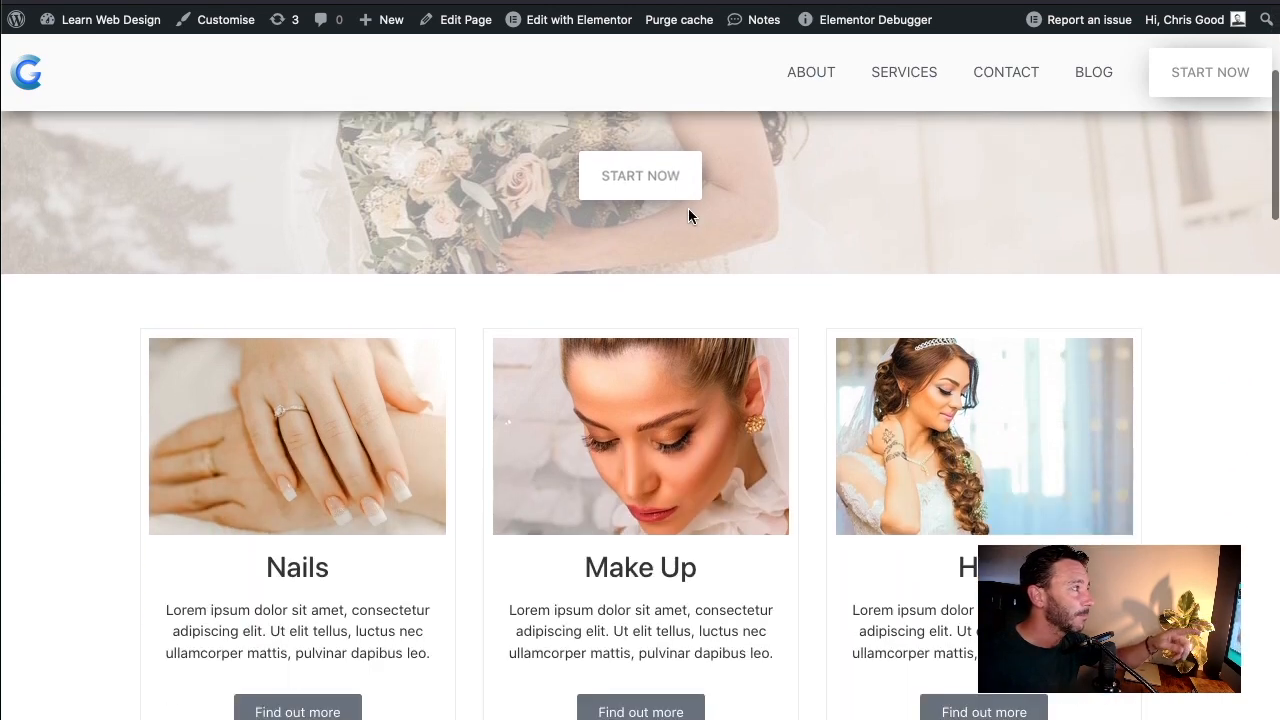
{"action": "scroll", "coordinate": [688, 208], "scroll_direction": "down", "scroll_amount": 6}
{"action": "scroll", "coordinate": [703, 249], "scroll_direction": "down", "scroll_amount": 2}
{"action": "scroll", "coordinate": [390, 390], "scroll_direction": "up", "scroll_amount": 2}
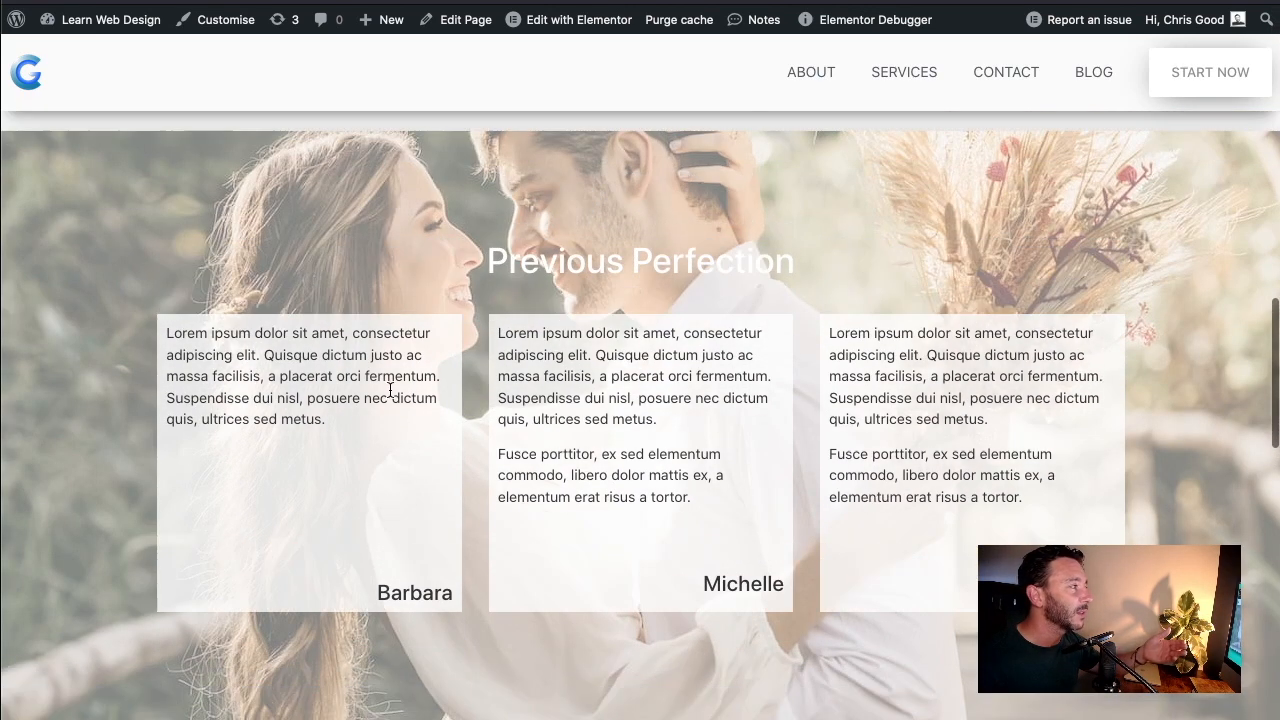
{"action": "scroll", "coordinate": [829, 400], "scroll_direction": "down", "scroll_amount": 2}
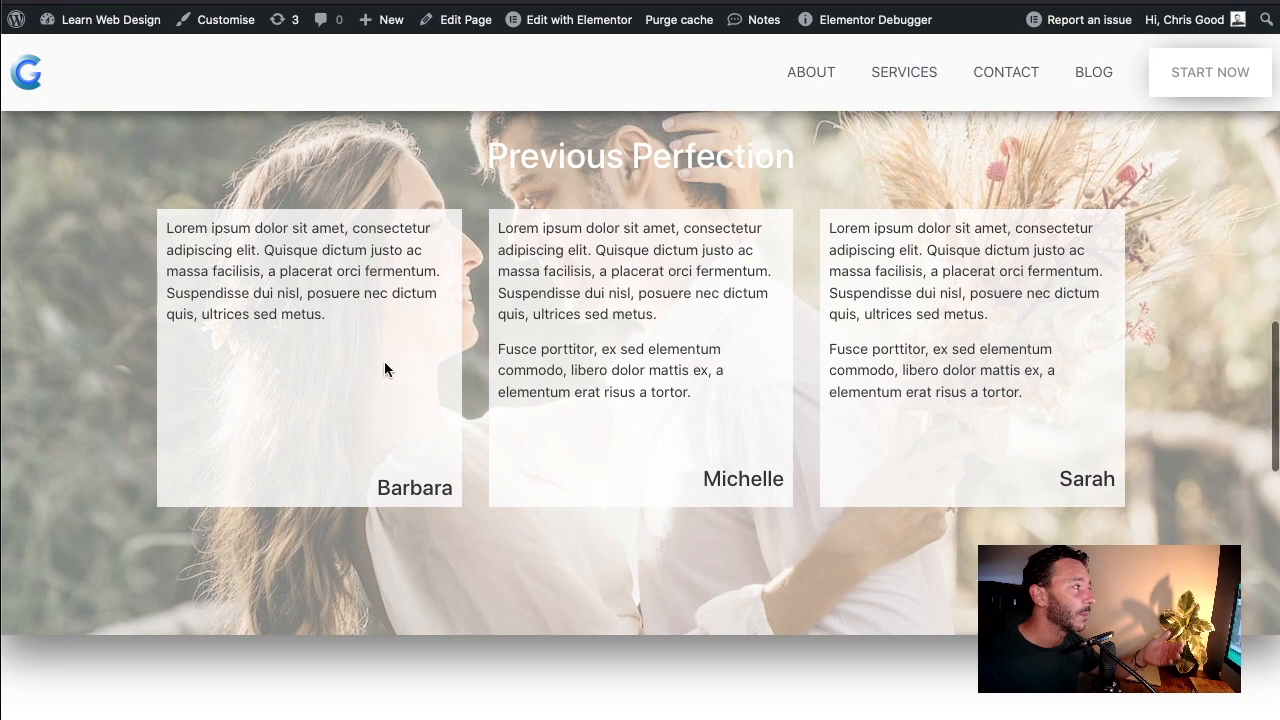
{"action": "scroll", "coordinate": [747, 412], "scroll_direction": "down", "scroll_amount": 2}
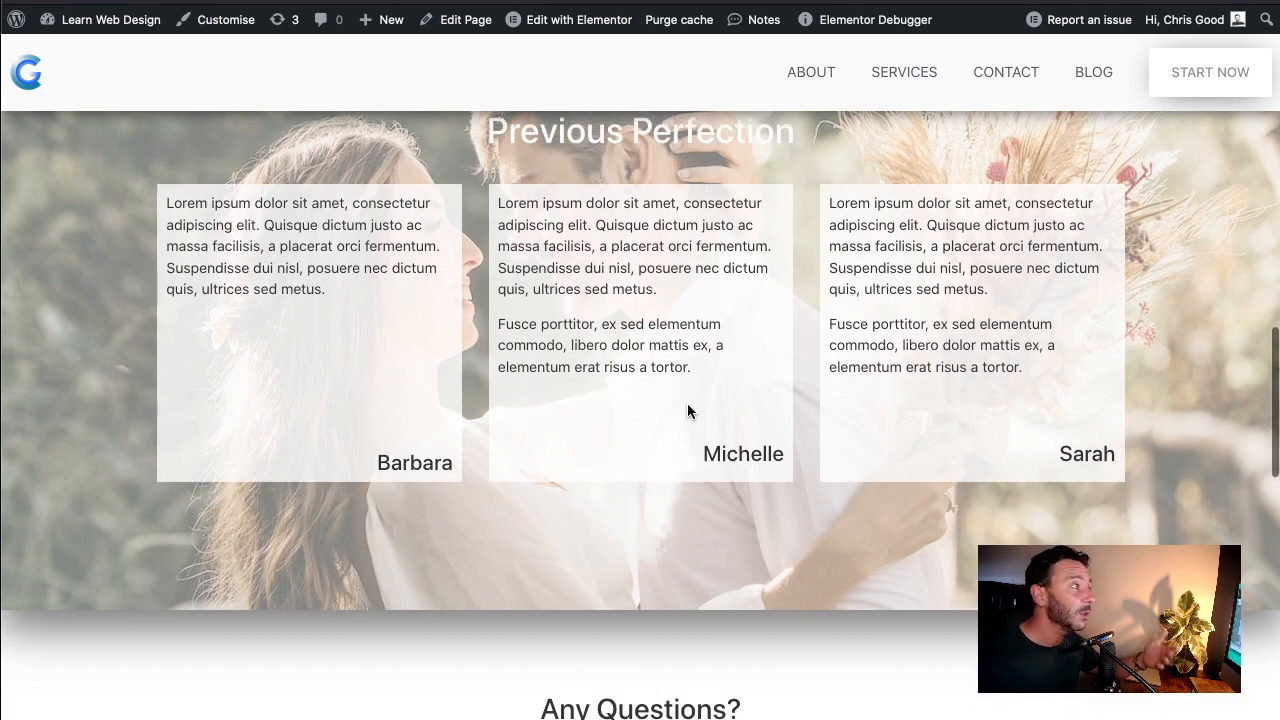
{"action": "scroll", "coordinate": [476, 378], "scroll_direction": "up", "scroll_amount": 3}
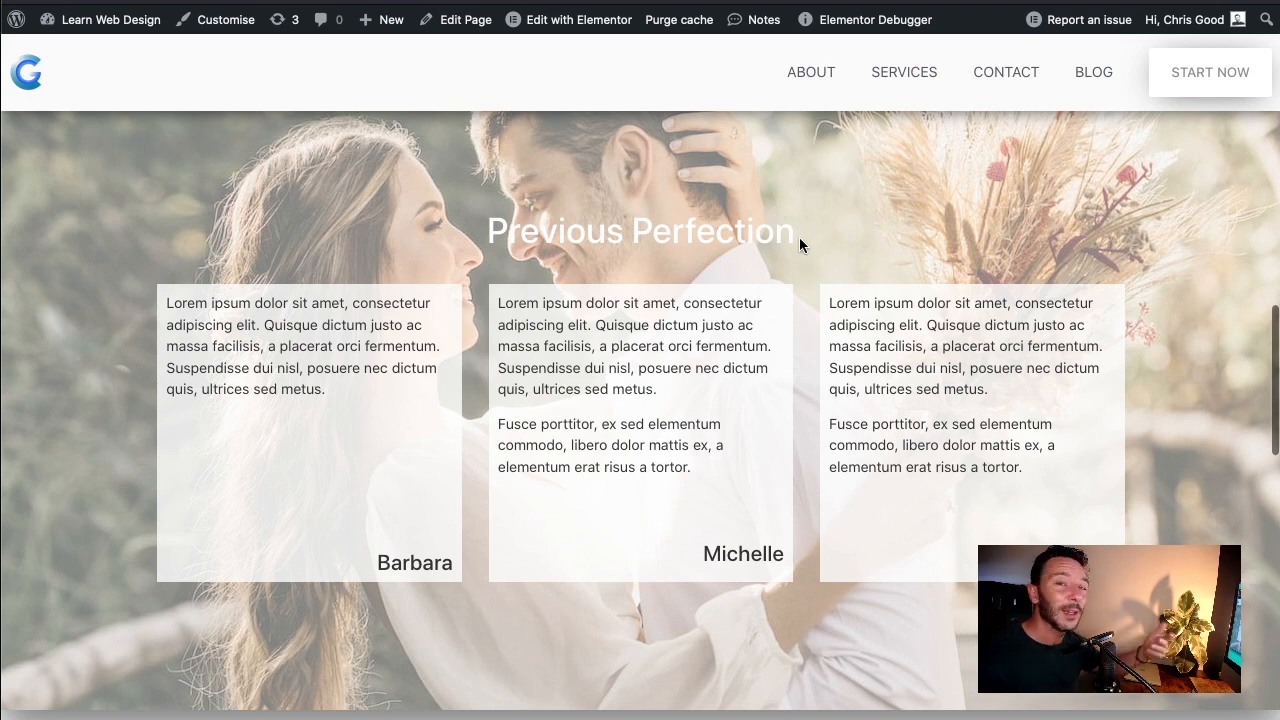
{"action": "scroll", "coordinate": [799, 240], "scroll_direction": "down", "scroll_amount": 10}
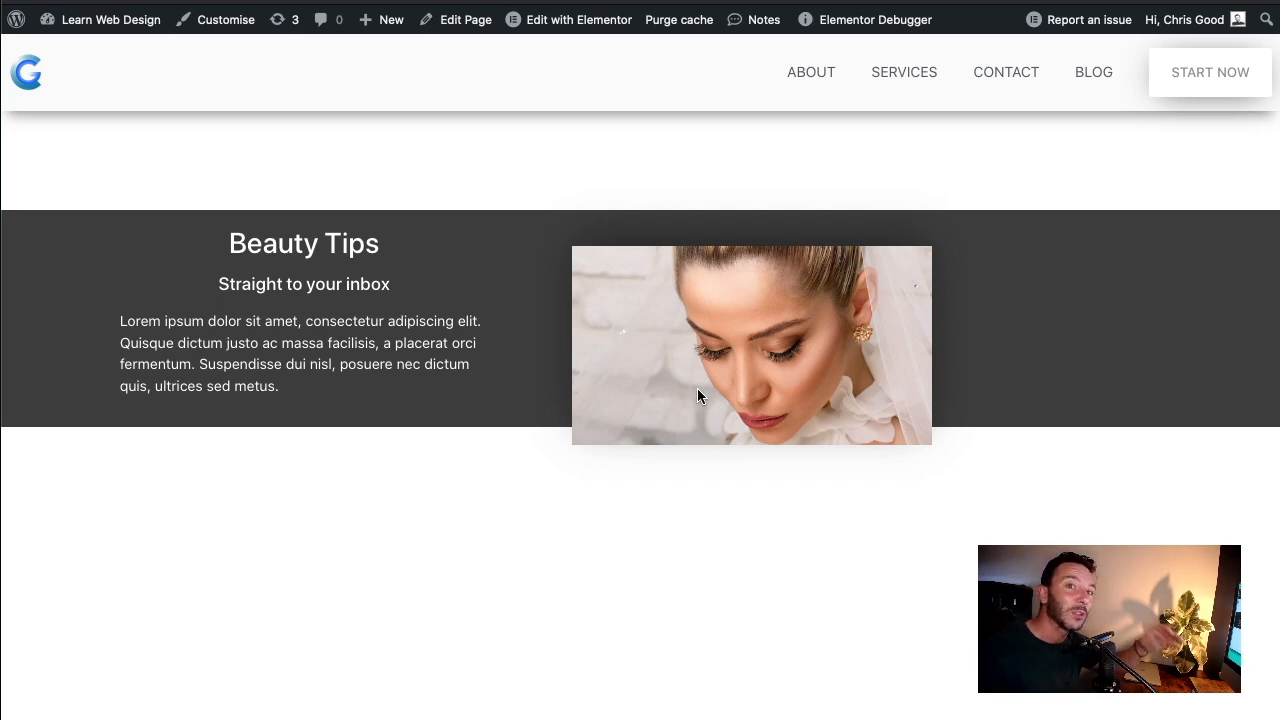
{"action": "scroll", "coordinate": [697, 396], "scroll_direction": "up", "scroll_amount": 7}
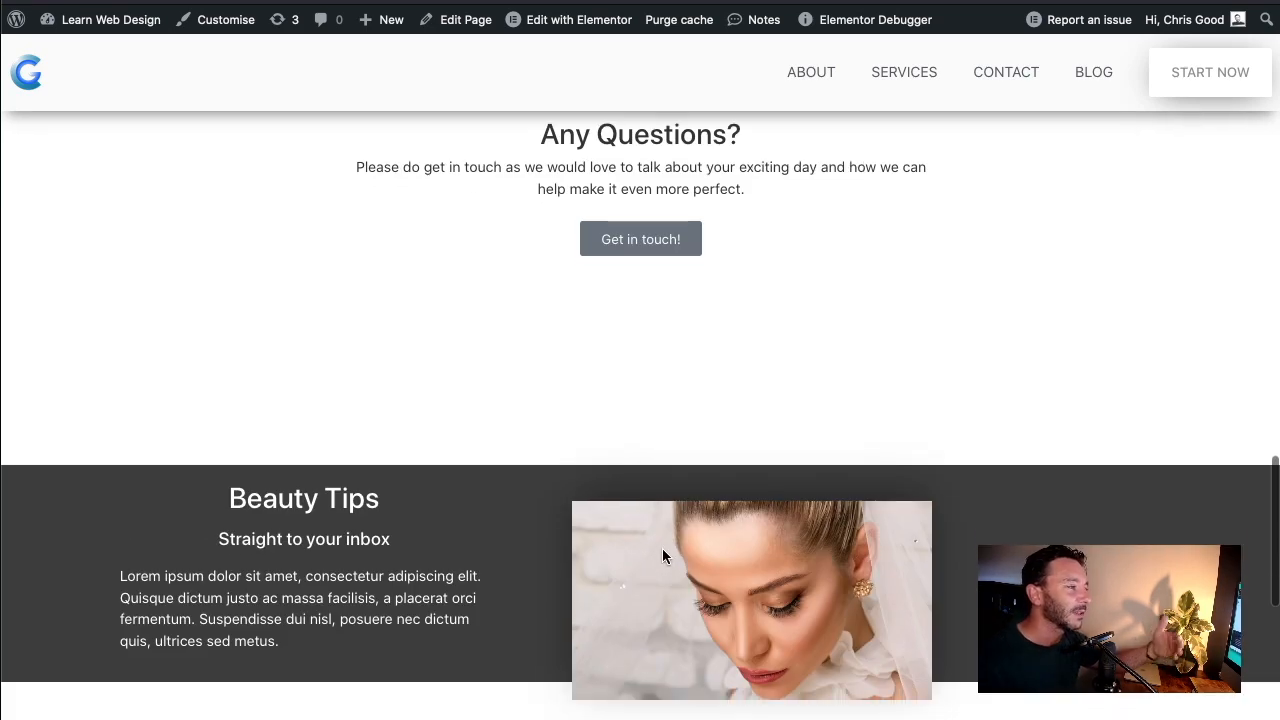
{"action": "scroll", "coordinate": [662, 522], "scroll_direction": "up", "scroll_amount": 3}
{"action": "scroll", "coordinate": [380, 360], "scroll_direction": "up", "scroll_amount": 1}
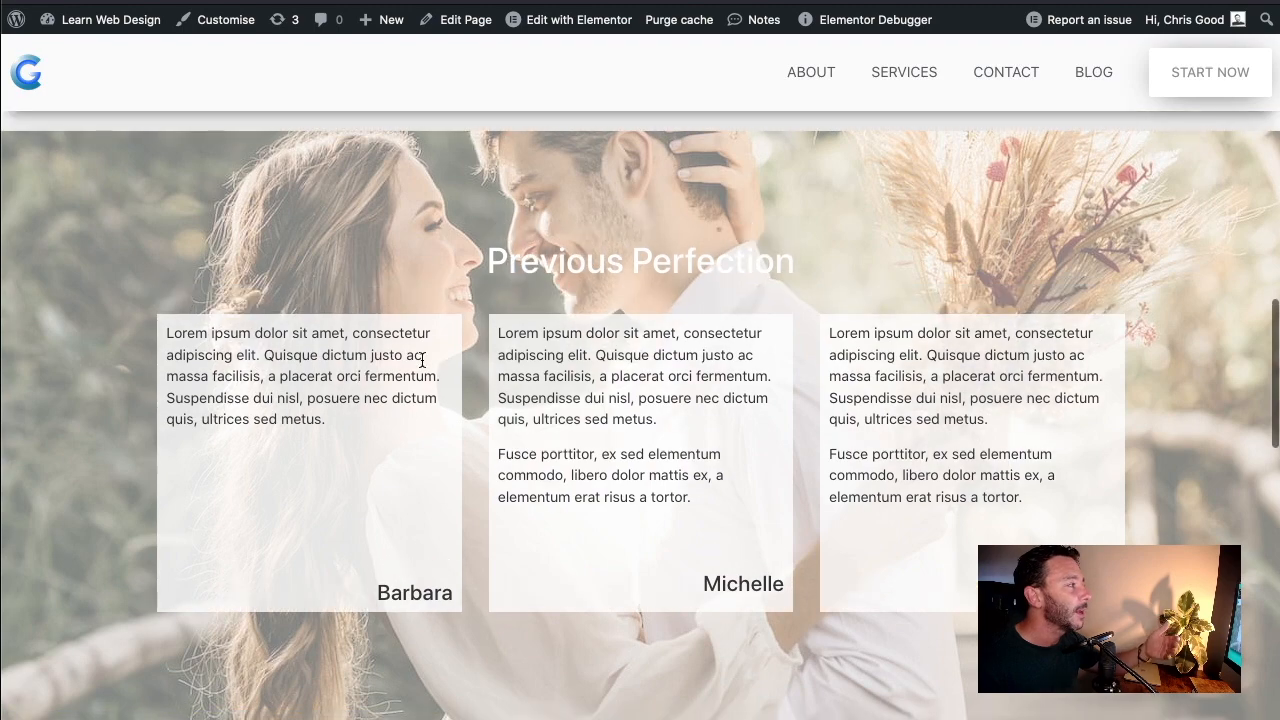
{"action": "scroll", "coordinate": [465, 303], "scroll_direction": "up", "scroll_amount": 1}
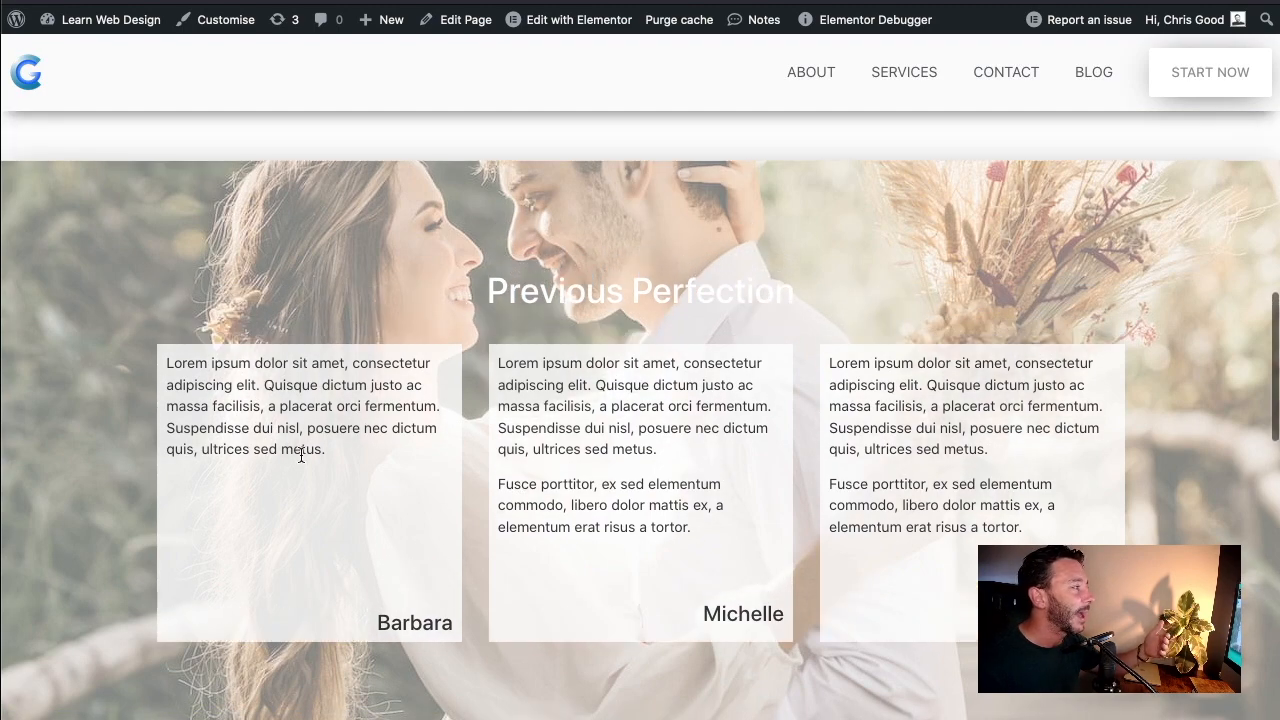
{"action": "scroll", "coordinate": [554, 435], "scroll_direction": "down", "scroll_amount": 1}
{"action": "scroll", "coordinate": [580, 432], "scroll_direction": "down", "scroll_amount": 2}
{"action": "scroll", "coordinate": [608, 428], "scroll_direction": "up", "scroll_amount": 2}
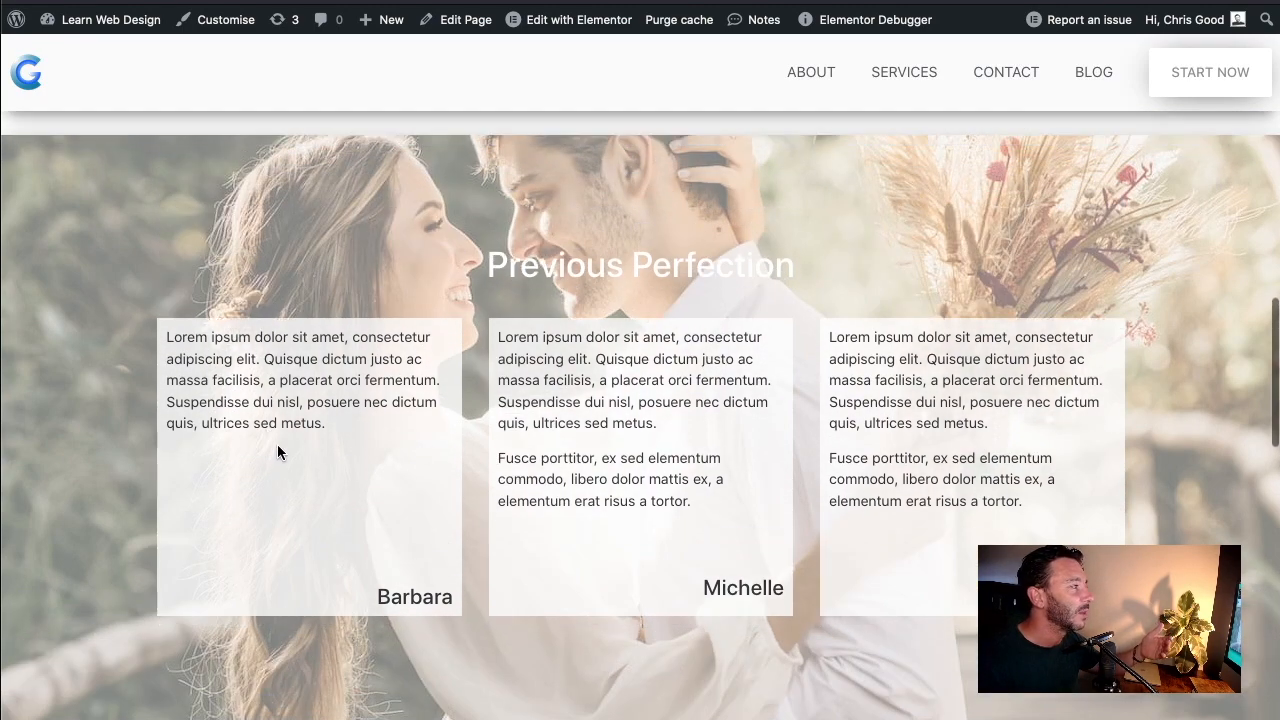
{"action": "scroll", "coordinate": [300, 430], "scroll_direction": "down", "scroll_amount": 1}
{"action": "scroll", "coordinate": [67, 362], "scroll_direction": "up", "scroll_amount": 1}
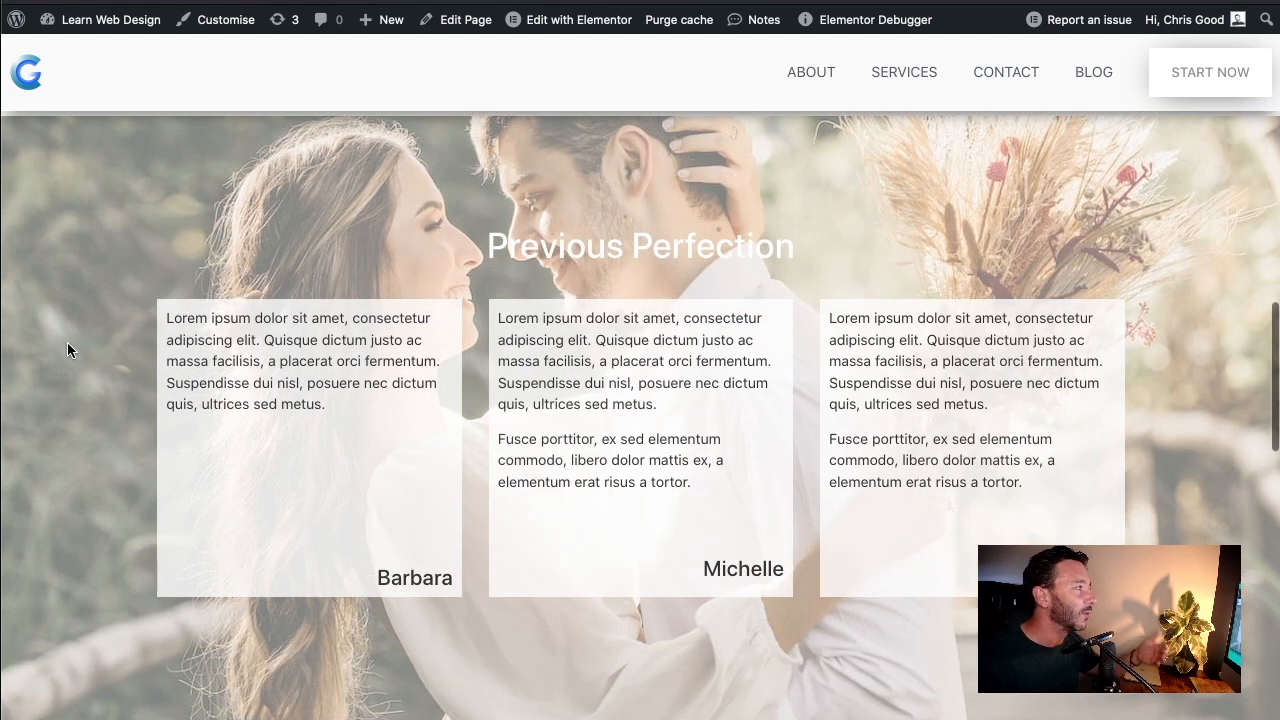
{"action": "scroll", "coordinate": [690, 500], "scroll_direction": "up", "scroll_amount": 2}
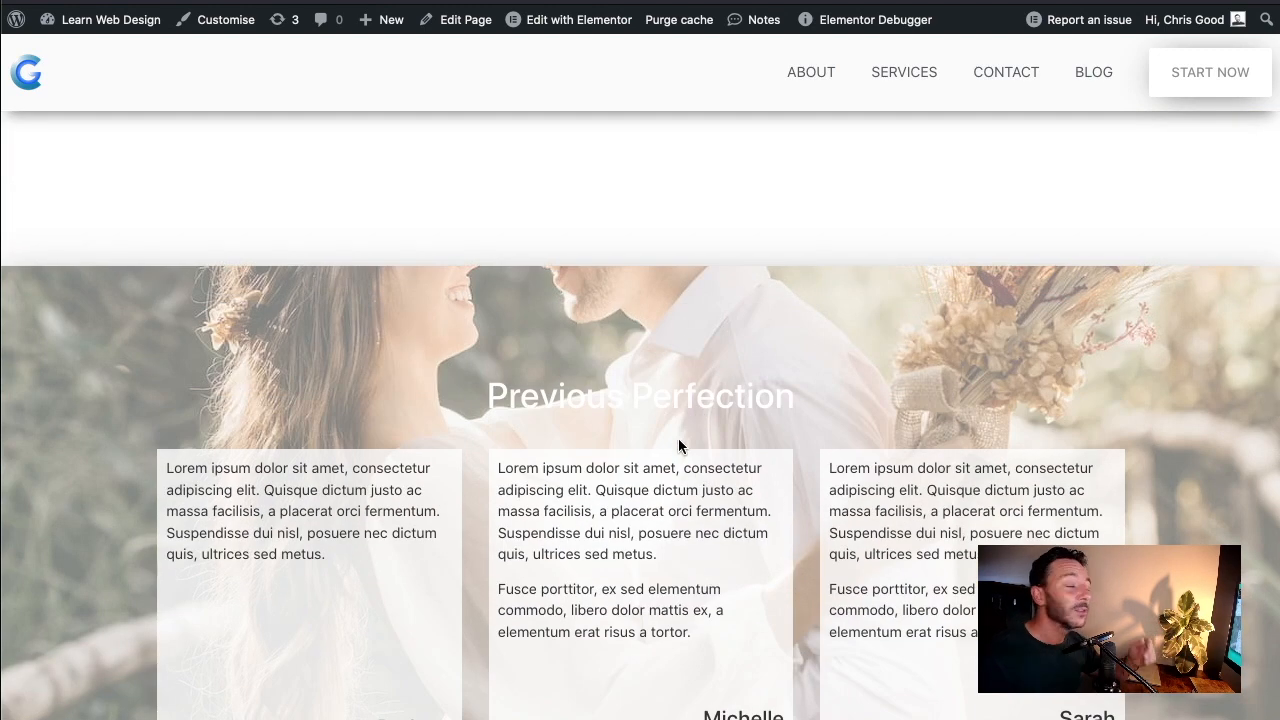
{"action": "scroll", "coordinate": [690, 440], "scroll_direction": "up", "scroll_amount": 2}
{"action": "scroll", "coordinate": [700, 300], "scroll_direction": "up", "scroll_amount": 6}
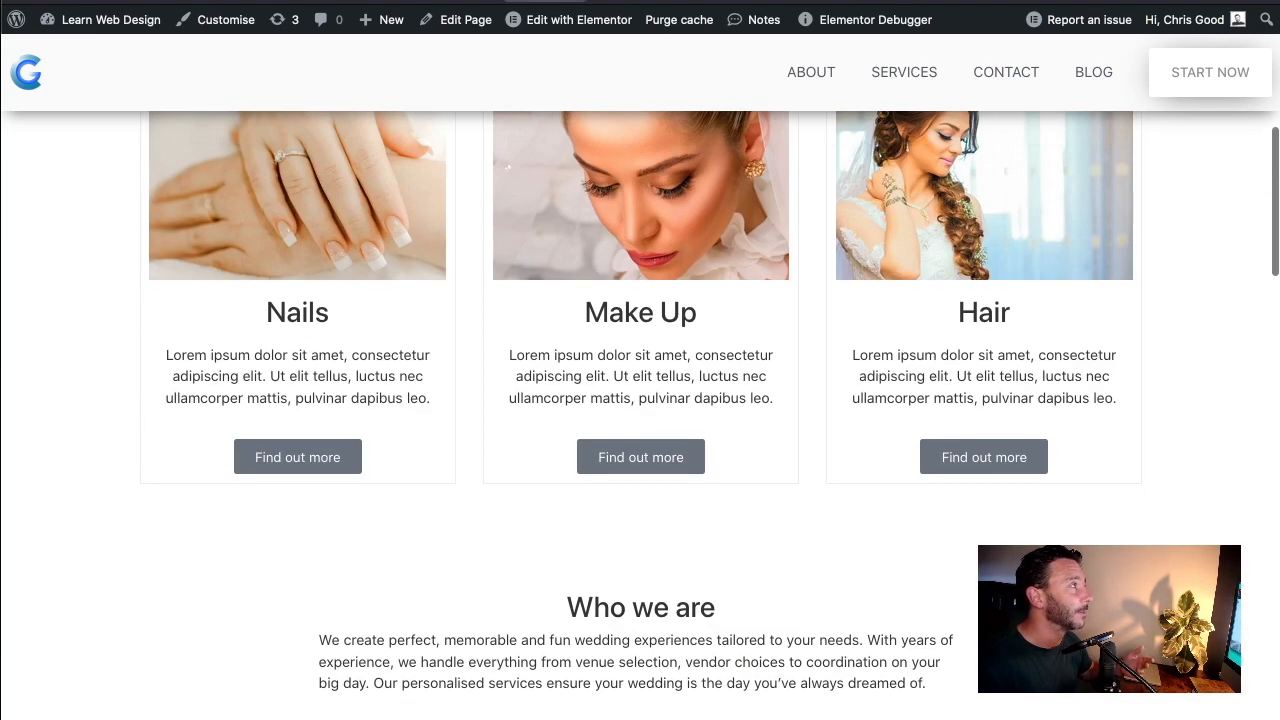
Return to the editor and set the "Previous Perfection" container's background image attachment back to Default
{"action": "left_click", "coordinate": [577, 20]}
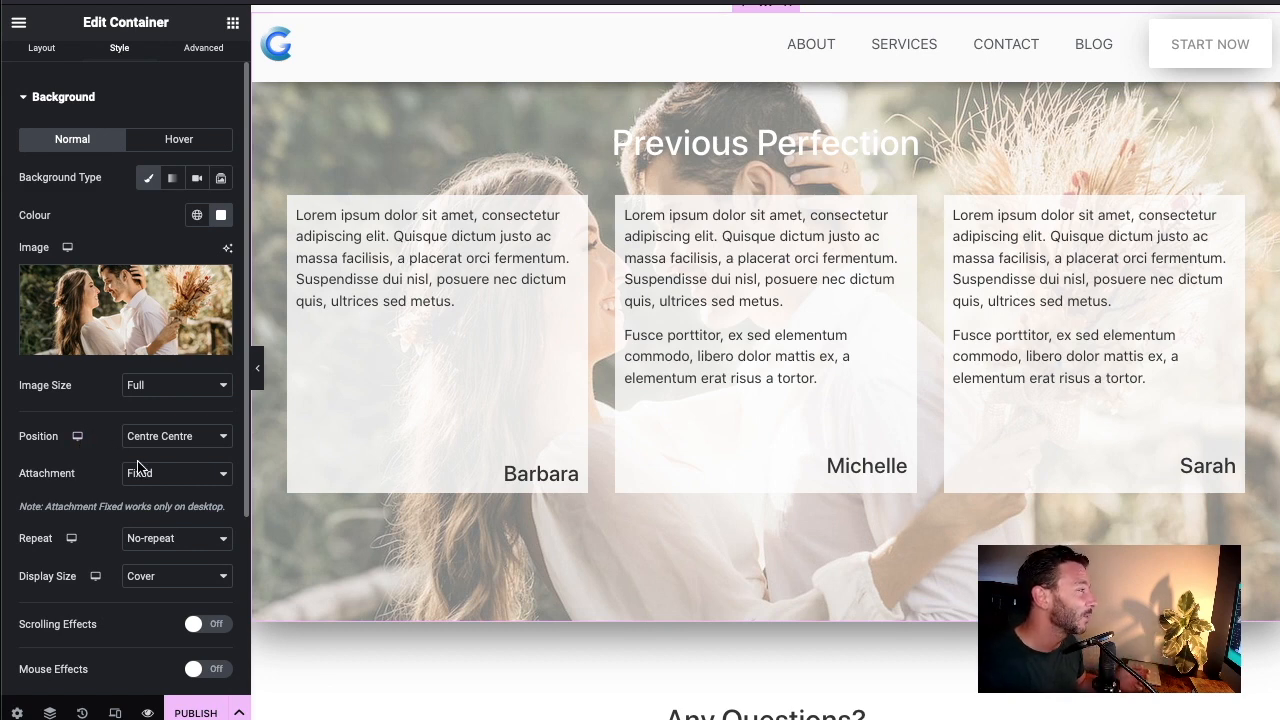
{"action": "left_click", "coordinate": [144, 476]}
{"action": "left_click", "coordinate": [140, 427]}
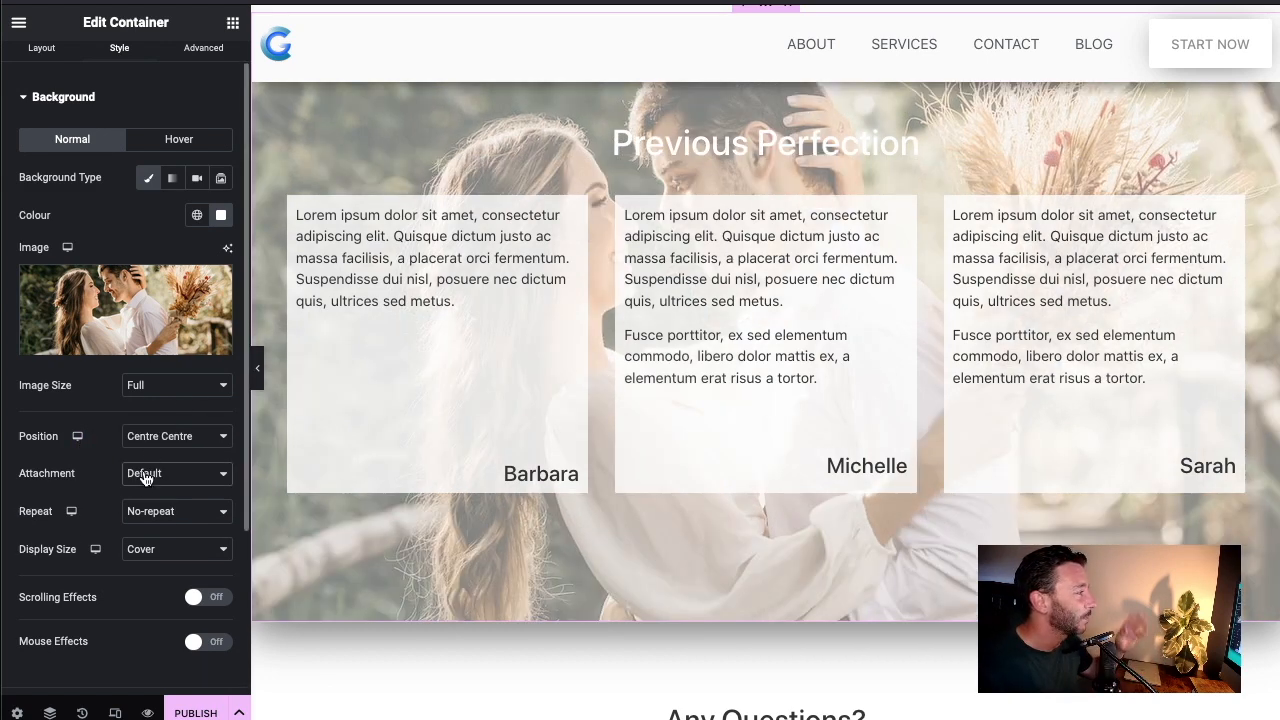
Turn on Scrolling Effects for the container's background, enable Vertical Scroll, and check the movement on the canvas
{"action": "scroll", "coordinate": [140, 485], "scroll_direction": "up", "scroll_amount": 1}
{"action": "scroll", "coordinate": [127, 468], "scroll_direction": "down", "scroll_amount": 3}
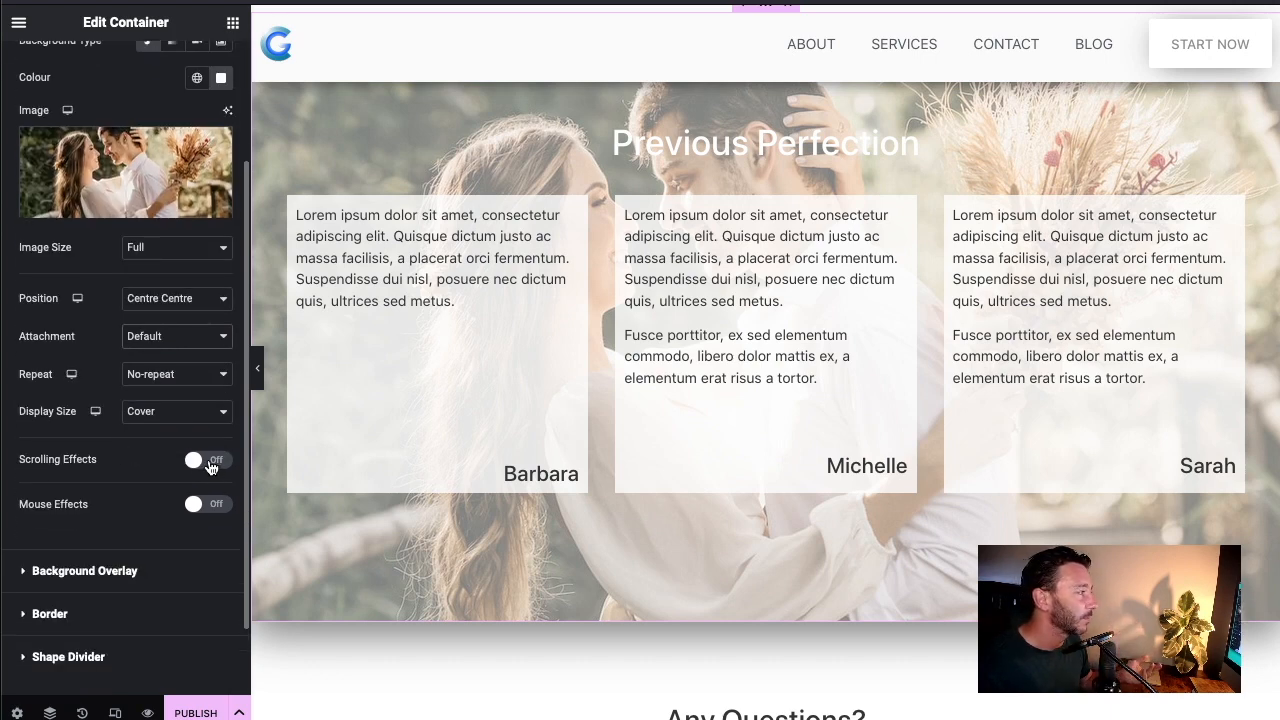
{"action": "left_click", "coordinate": [205, 460]}
{"action": "scroll", "coordinate": [150, 440], "scroll_direction": "down", "scroll_amount": 3}
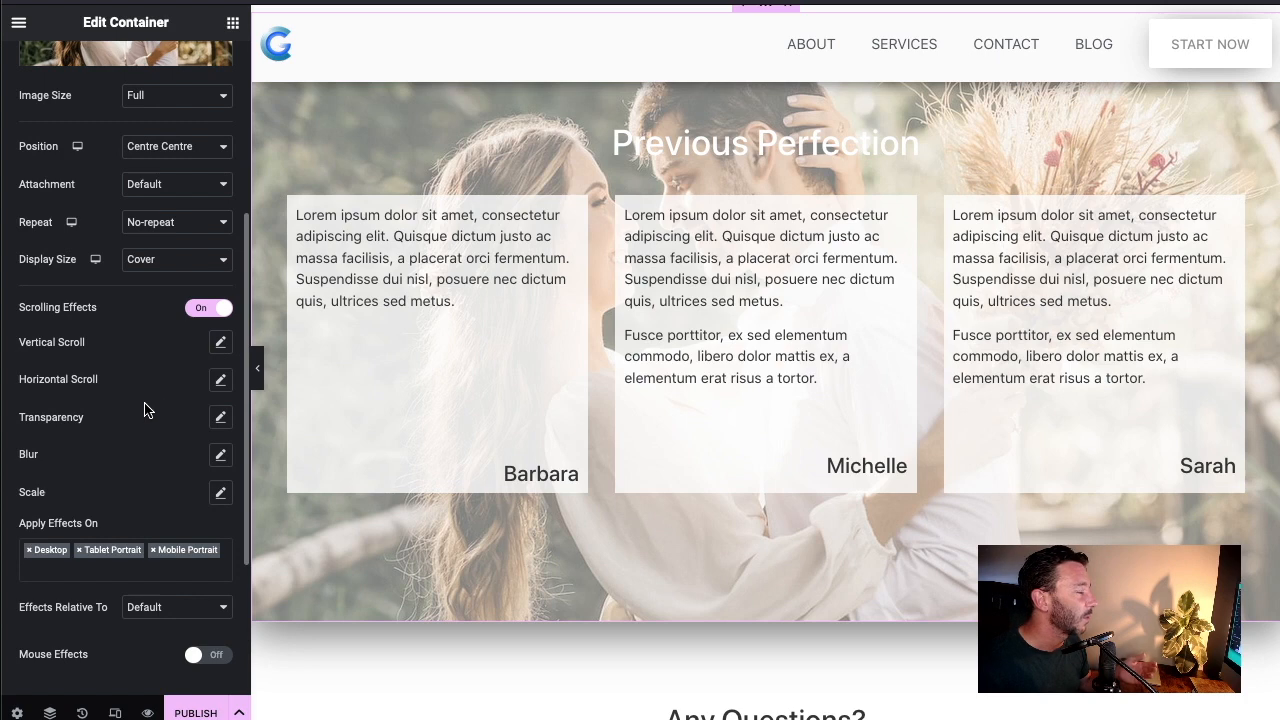
{"action": "left_click", "coordinate": [221, 345]}
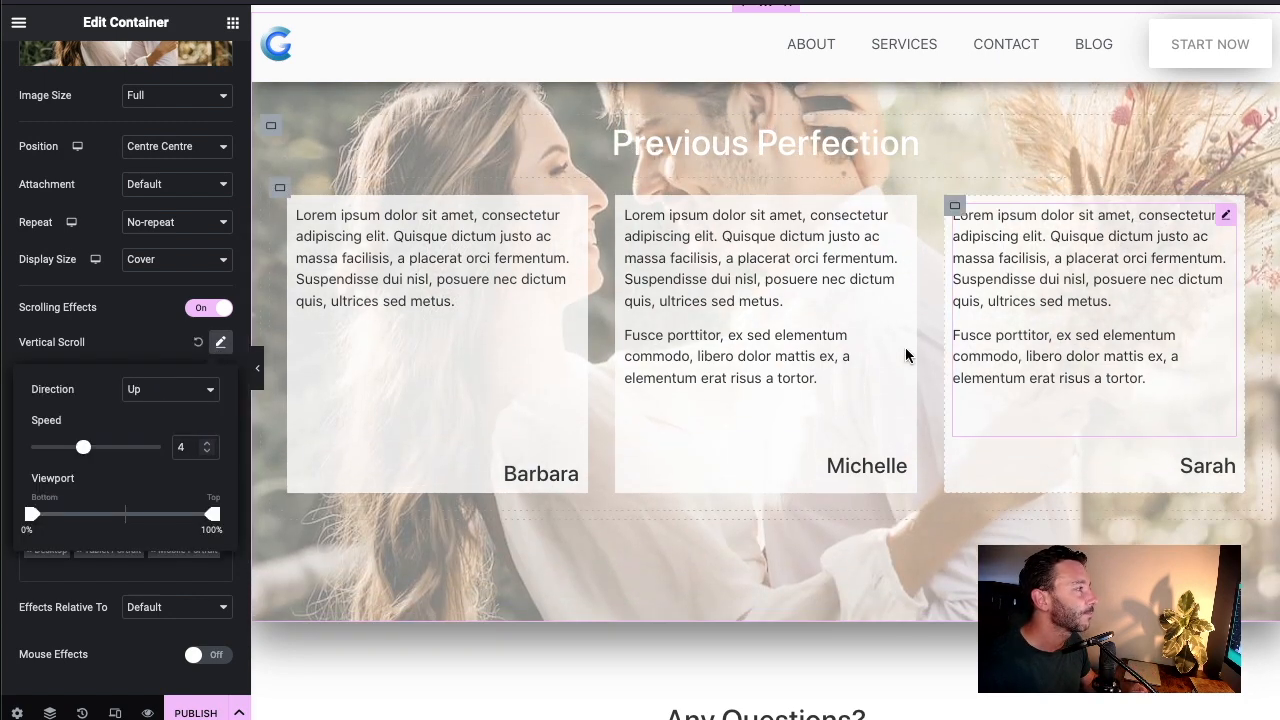
{"action": "scroll", "coordinate": [803, 396], "scroll_direction": "up", "scroll_amount": 2}
{"action": "scroll", "coordinate": [803, 396], "scroll_direction": "up", "scroll_amount": 2}
{"action": "scroll", "coordinate": [500, 450], "scroll_direction": "down", "scroll_amount": 1}
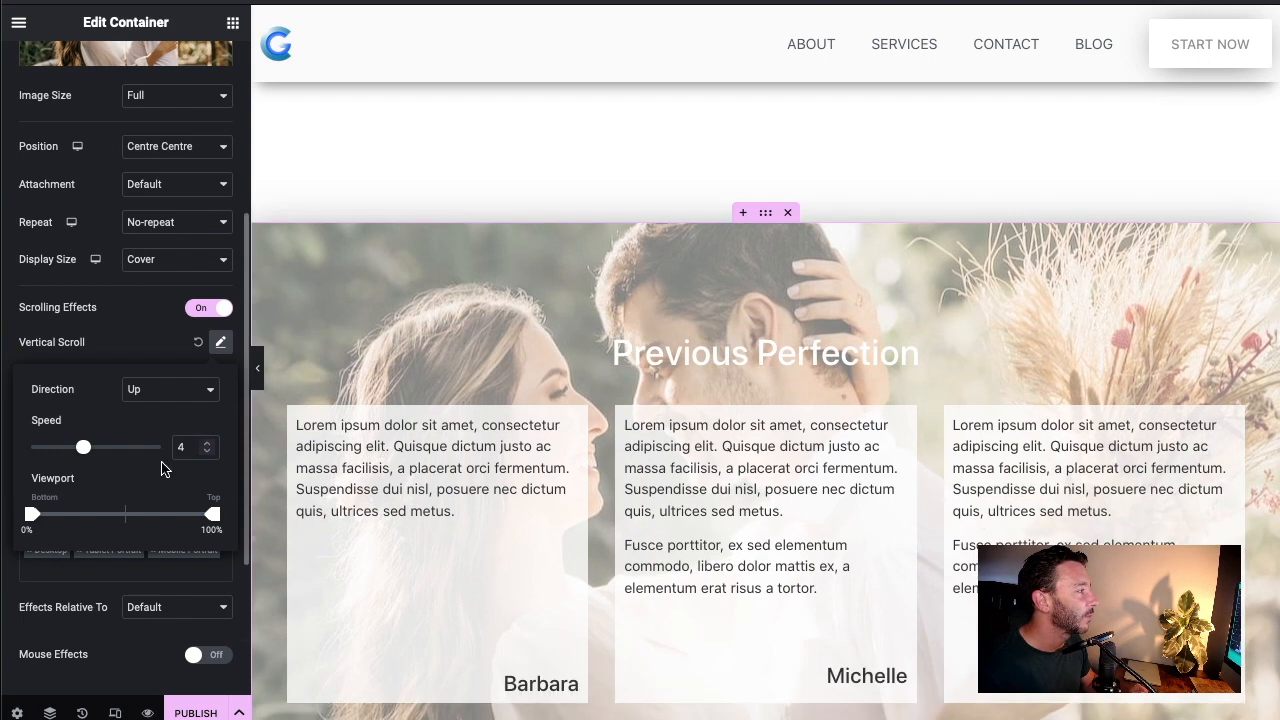
Set the background's Vertical Scroll speed to 5.1 and check the motion on the canvas
{"action": "scroll", "coordinate": [130, 600], "scroll_direction": "down", "scroll_amount": 2}
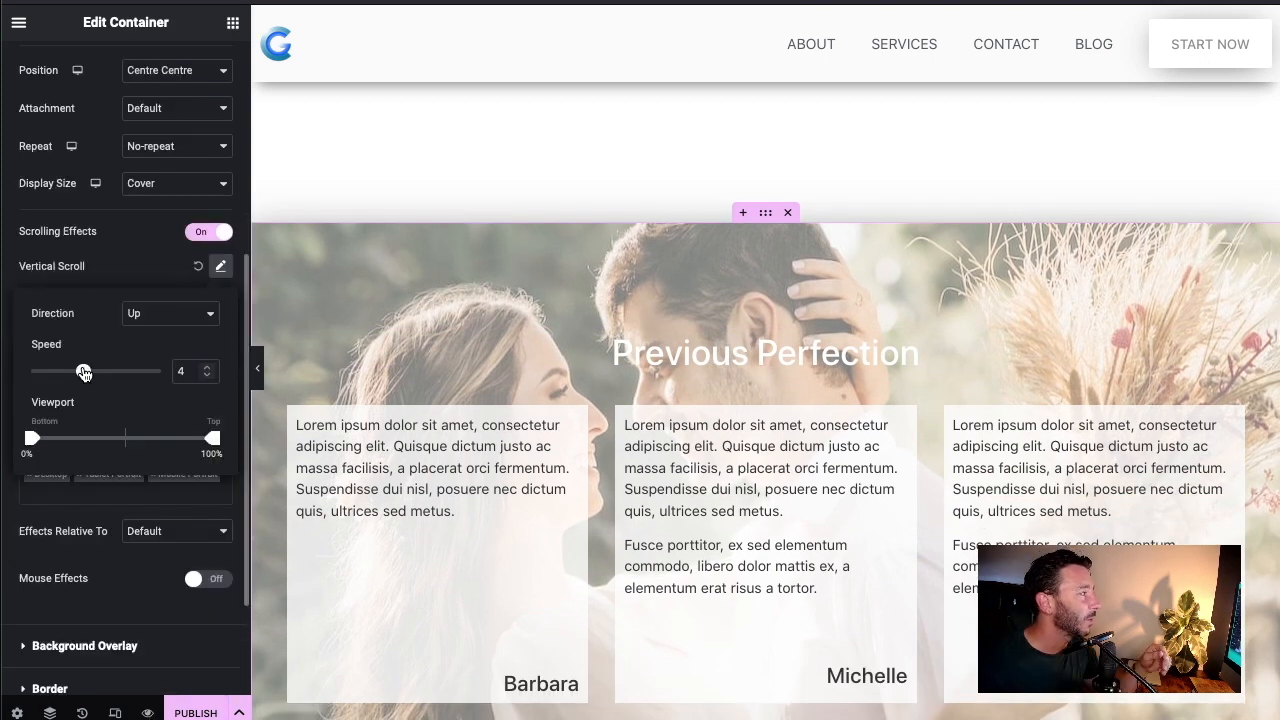
{"action": "left_click_drag", "start_coordinate": [83, 371], "coordinate": [100, 372]}
{"action": "scroll", "coordinate": [686, 357], "scroll_direction": "up", "scroll_amount": 2}
{"action": "scroll", "coordinate": [609, 443], "scroll_direction": "down", "scroll_amount": 1}
{"action": "scroll", "coordinate": [609, 443], "scroll_direction": "down", "scroll_amount": 3}
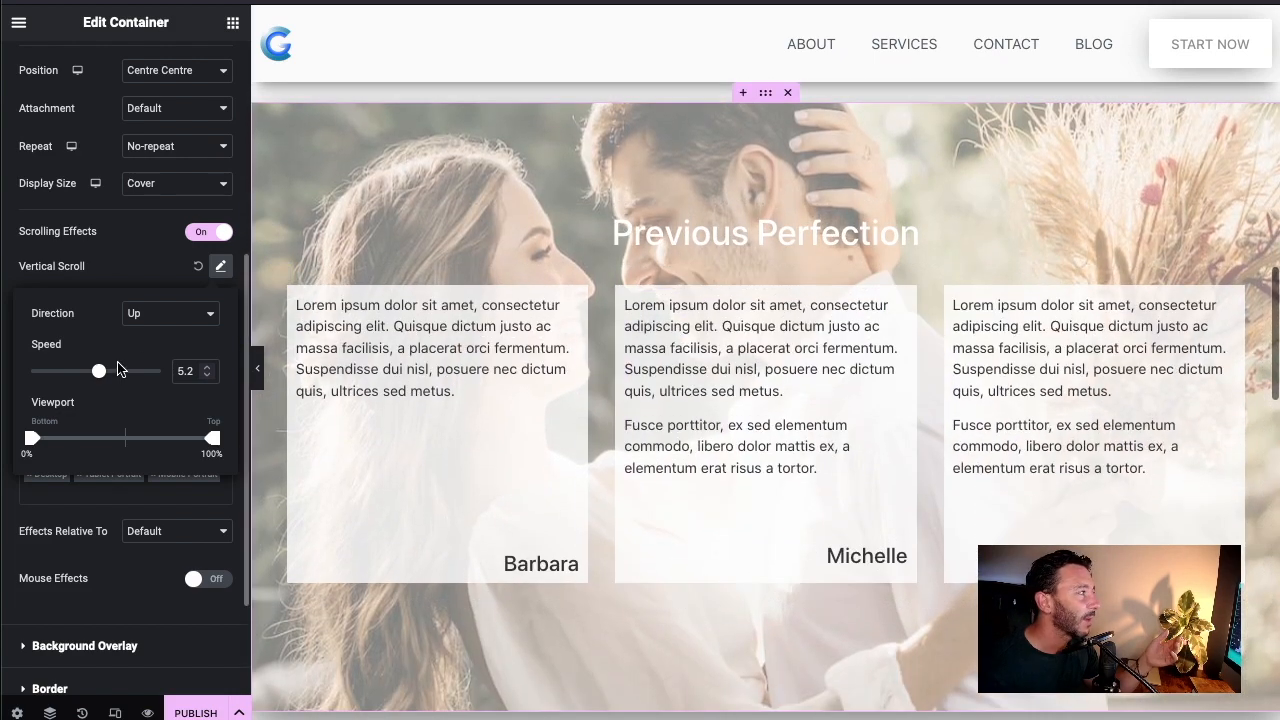
{"action": "mouse_move", "coordinate": [98, 374]}
{"action": "left_mouse_down"}
{"action": "mouse_move", "coordinate": [58, 372]}
{"action": "mouse_move", "coordinate": [110, 372]}
{"action": "mouse_move", "coordinate": [97, 372]}
{"action": "left_mouse_up"}
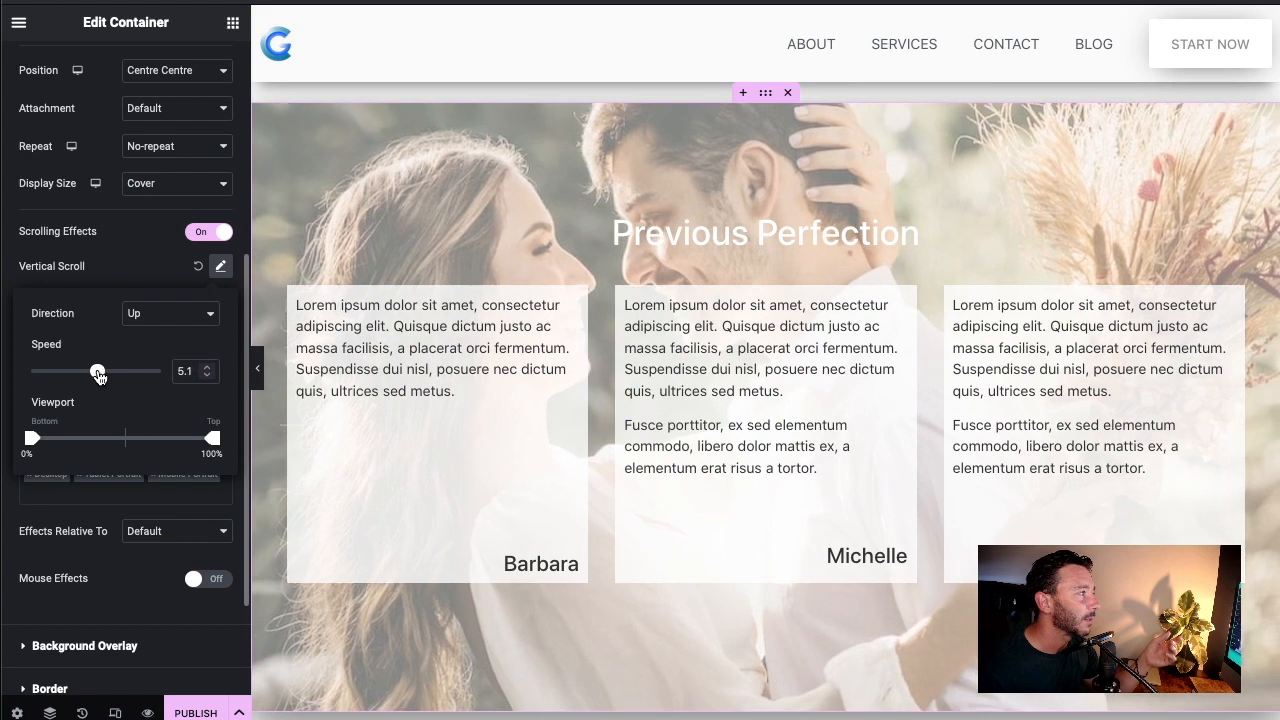
{"action": "scroll", "coordinate": [700, 335], "scroll_direction": "up", "scroll_amount": 3}
{"action": "scroll", "coordinate": [300, 365], "scroll_direction": "down", "scroll_amount": 2}
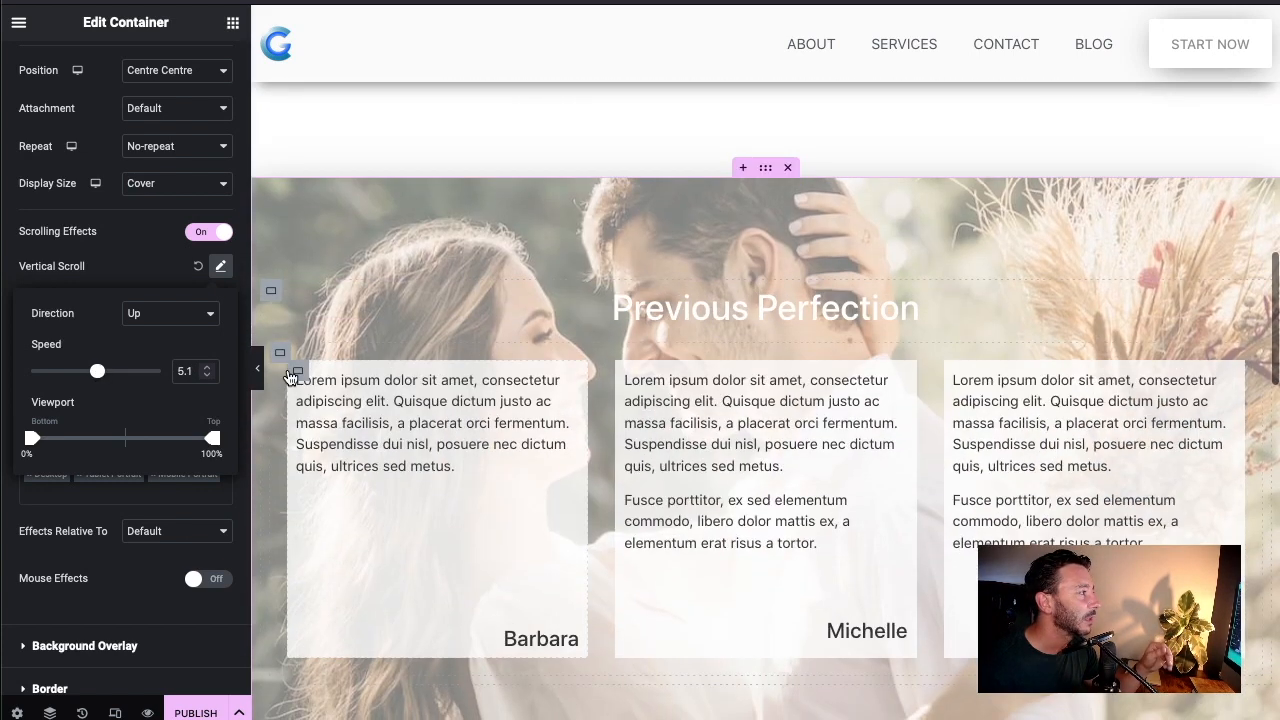
{"action": "scroll", "coordinate": [344, 363], "scroll_direction": "down", "scroll_amount": 1}
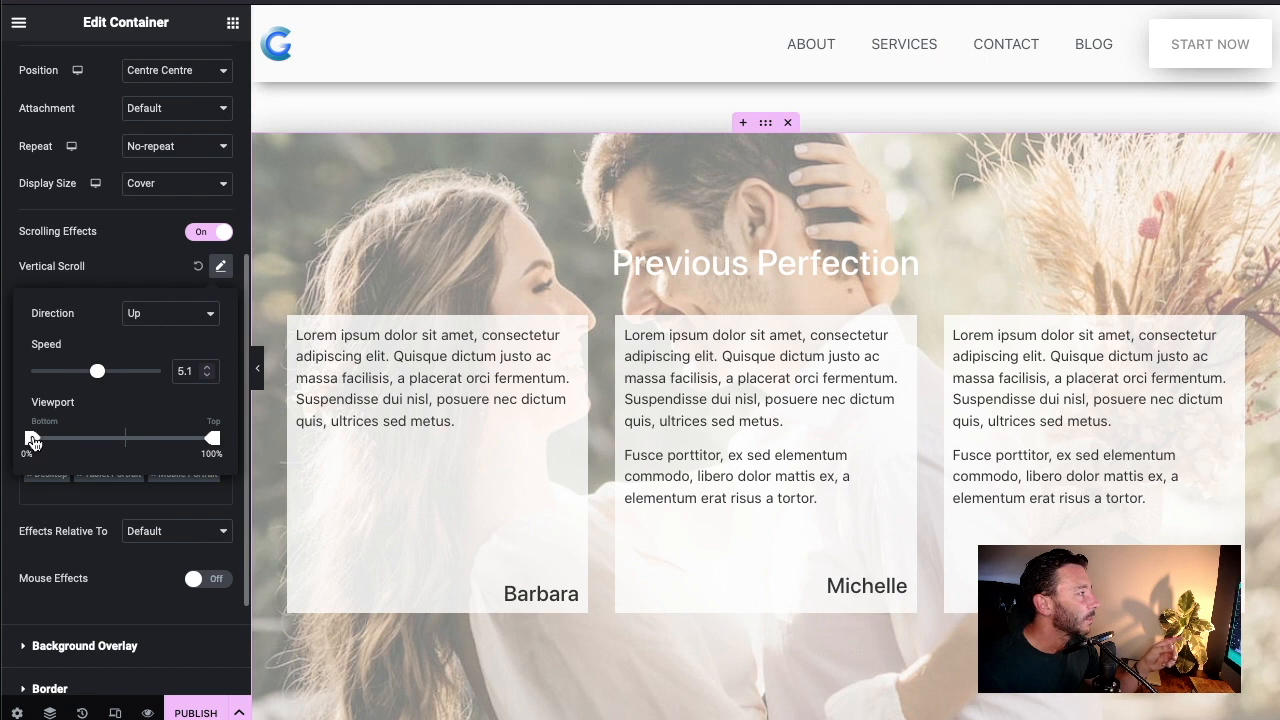
{"action": "scroll", "coordinate": [166, 443], "scroll_direction": "down", "scroll_amount": 2}
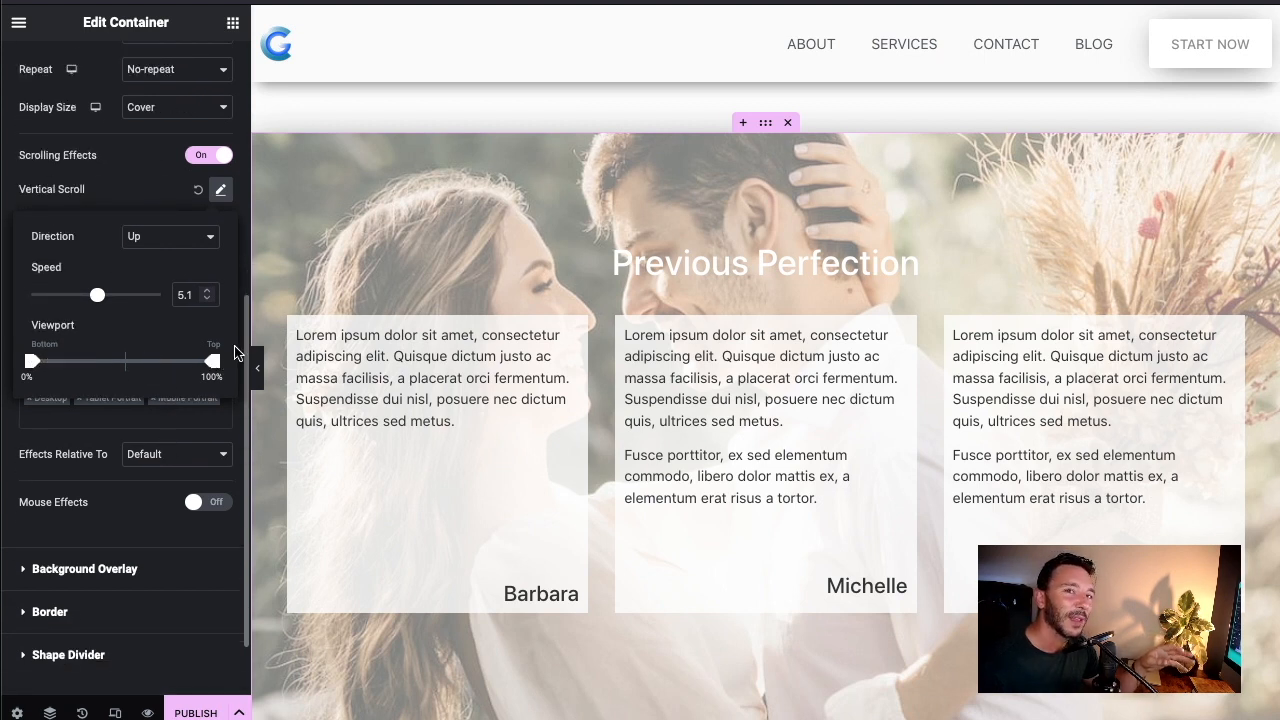
{"action": "scroll", "coordinate": [228, 325], "scroll_direction": "up", "scroll_amount": 1}
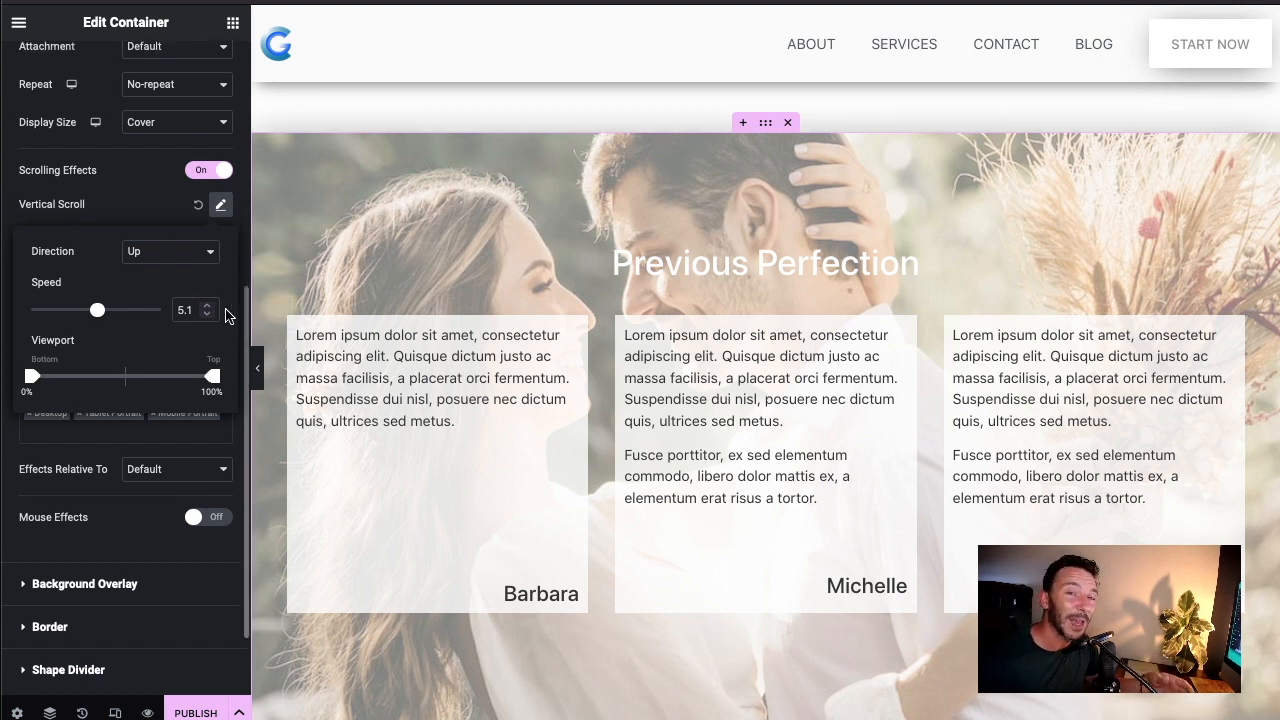
{"action": "left_click", "coordinate": [135, 224]}
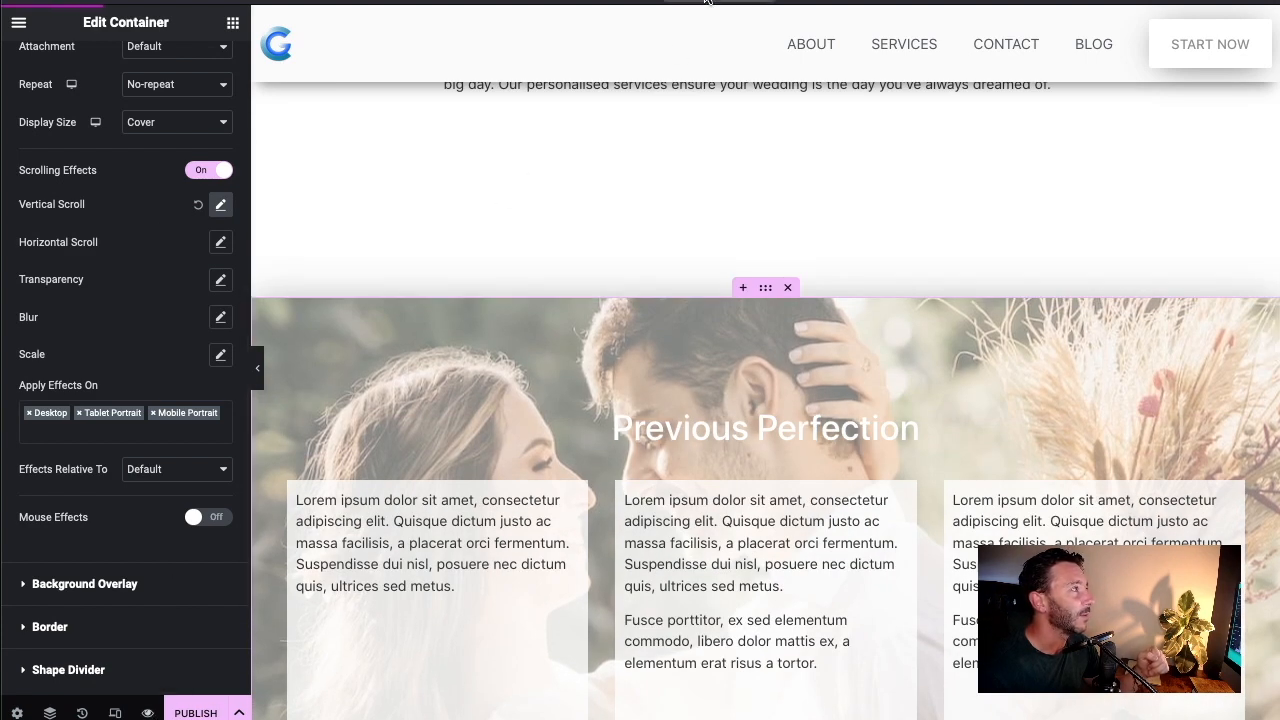
Look over the previewed page to check the vertical scrolling effect in the "Previous Perfection" section
{"action": "left_click", "coordinate": [705, 4]}
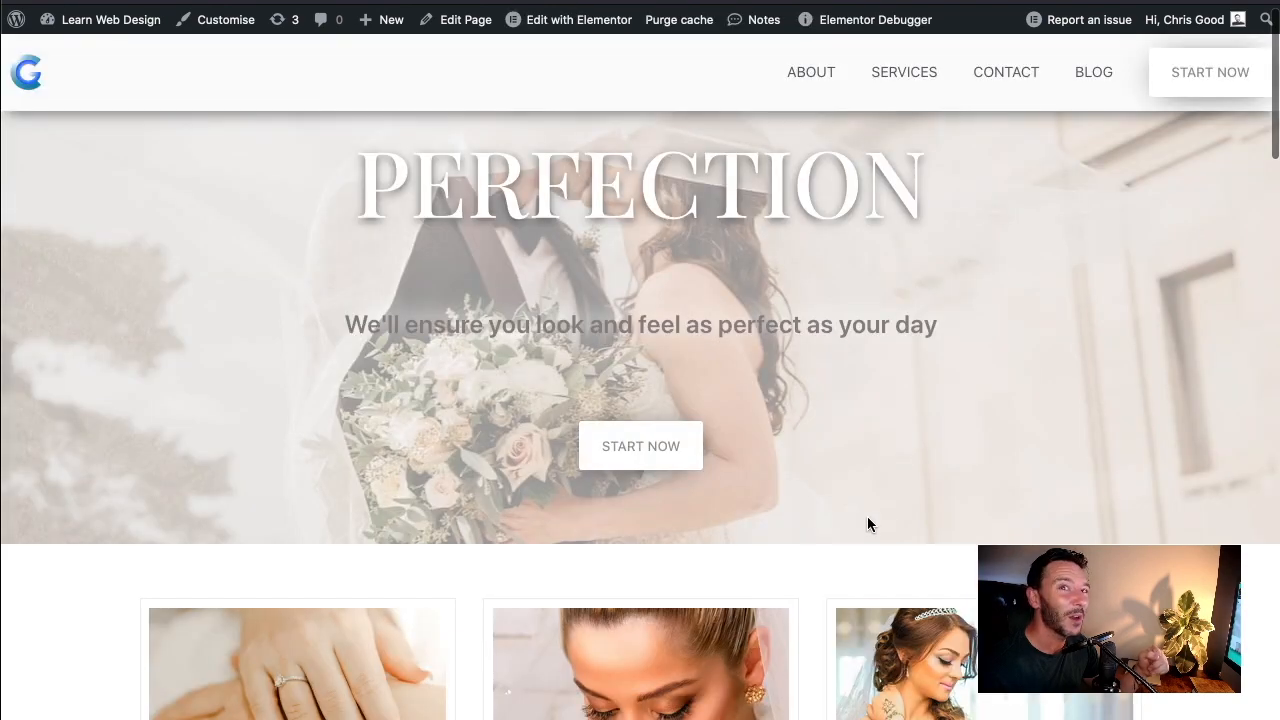
{"action": "scroll", "coordinate": [724, 482], "scroll_direction": "down", "scroll_amount": 15}
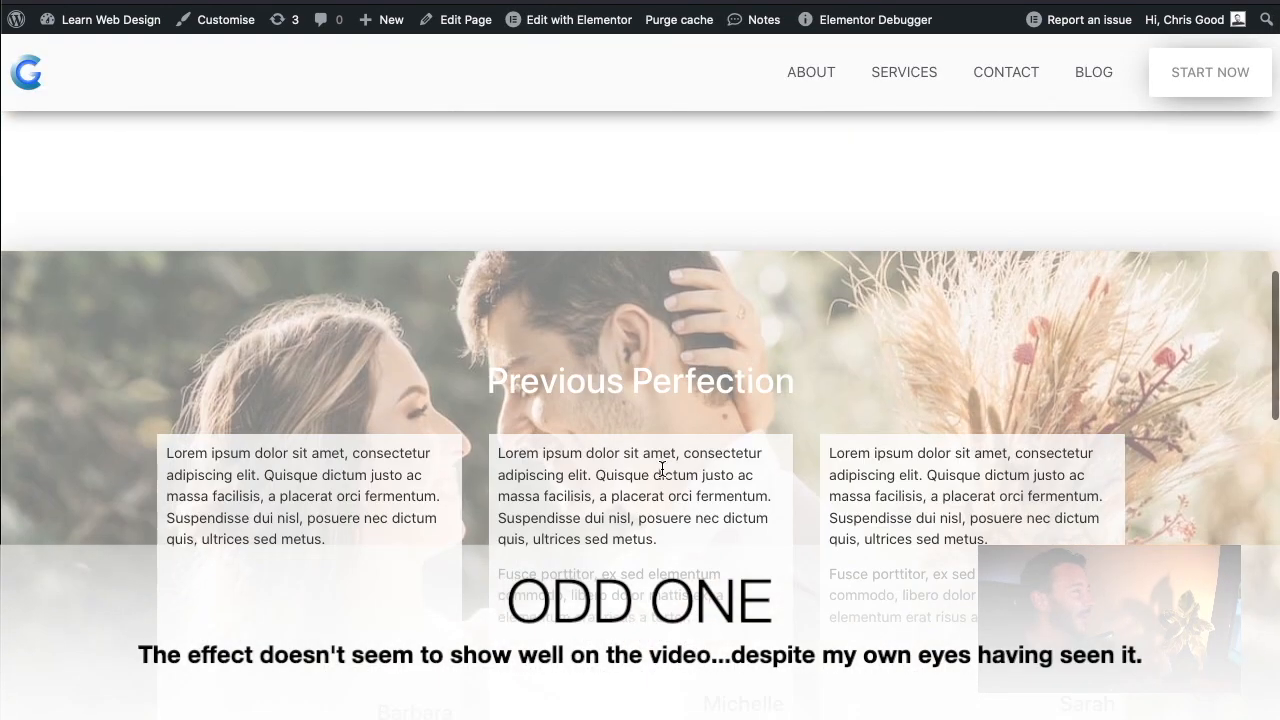
{"action": "scroll", "coordinate": [662, 469], "scroll_direction": "up", "scroll_amount": 4}
{"action": "scroll", "coordinate": [694, 486], "scroll_direction": "down", "scroll_amount": 2}
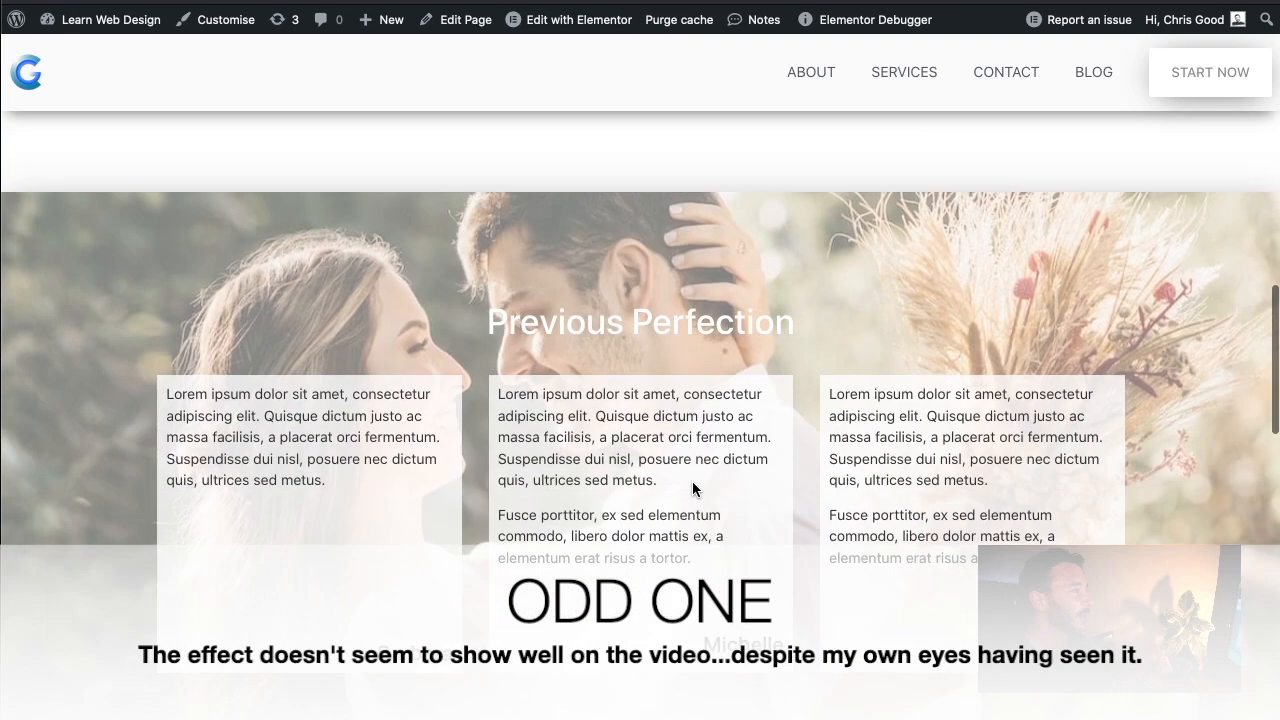
{"action": "scroll", "coordinate": [694, 486], "scroll_direction": "up", "scroll_amount": 2}
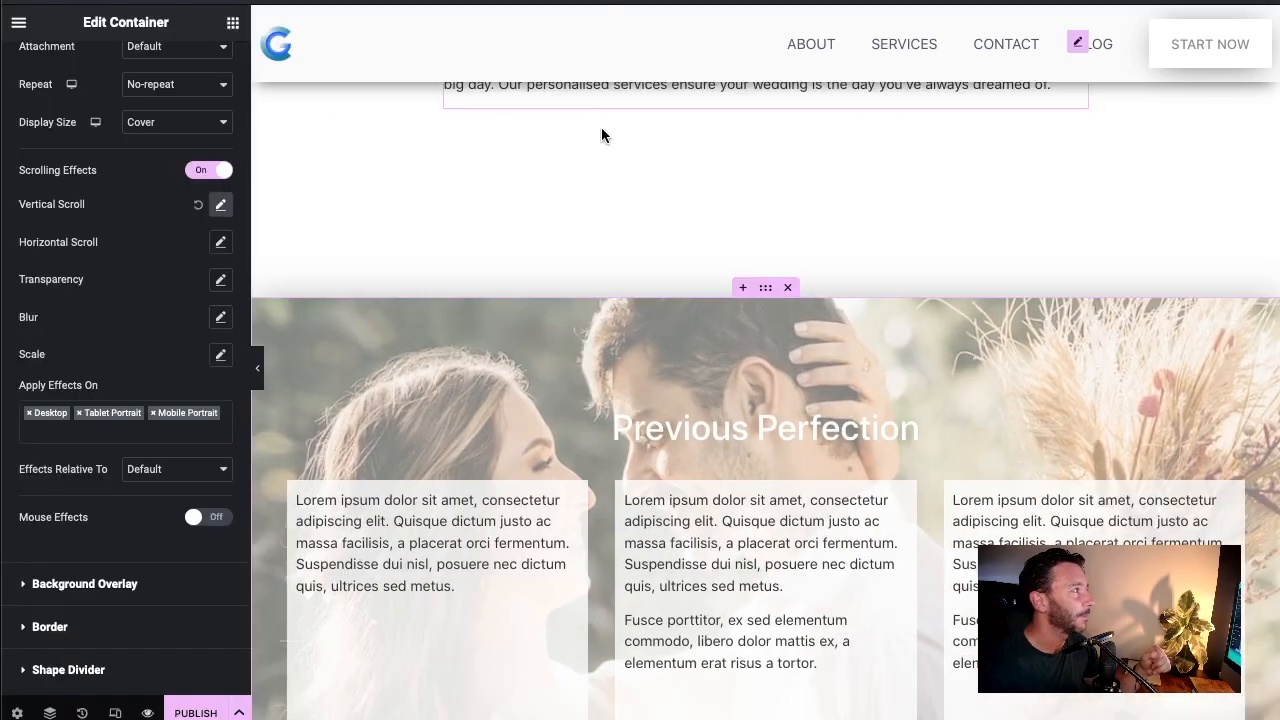
Reset the background's Vertical Scroll effect and enable Horizontal Scroll with a speed of 6.2
{"action": "scroll", "coordinate": [603, 134], "scroll_direction": "down", "scroll_amount": 1}
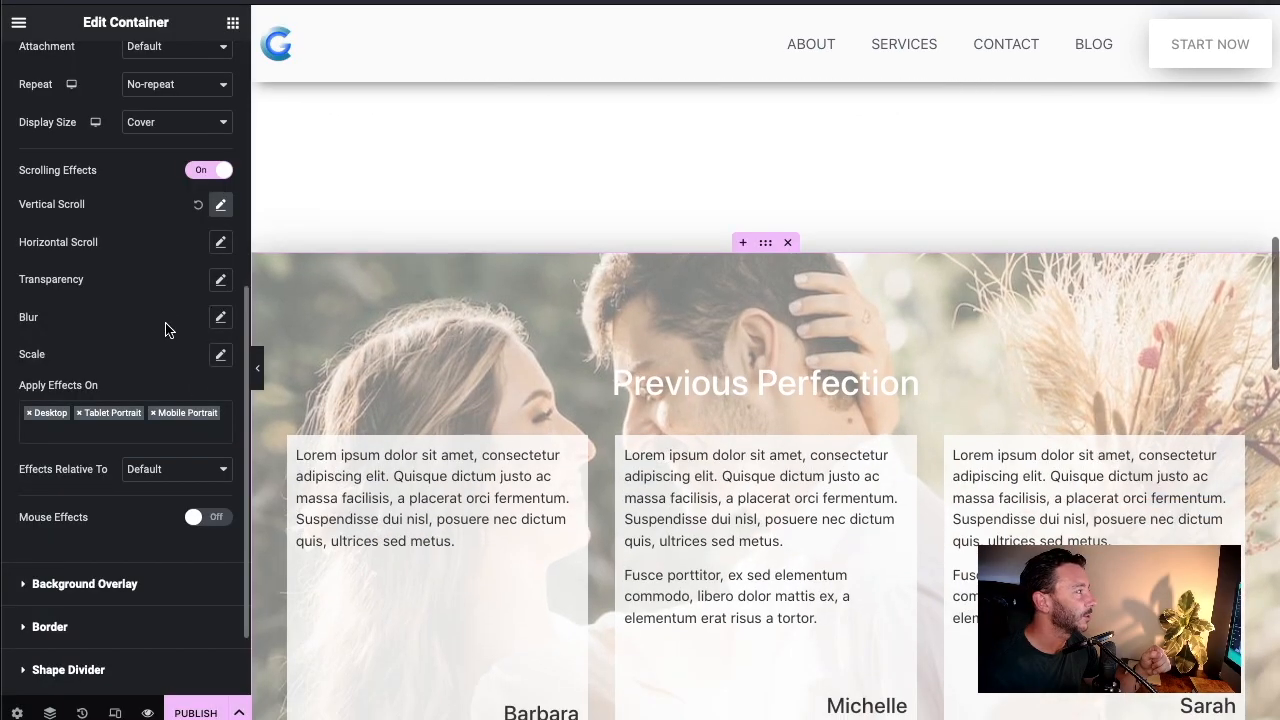
{"action": "left_click", "coordinate": [198, 205]}
{"action": "left_click", "coordinate": [220, 242]}
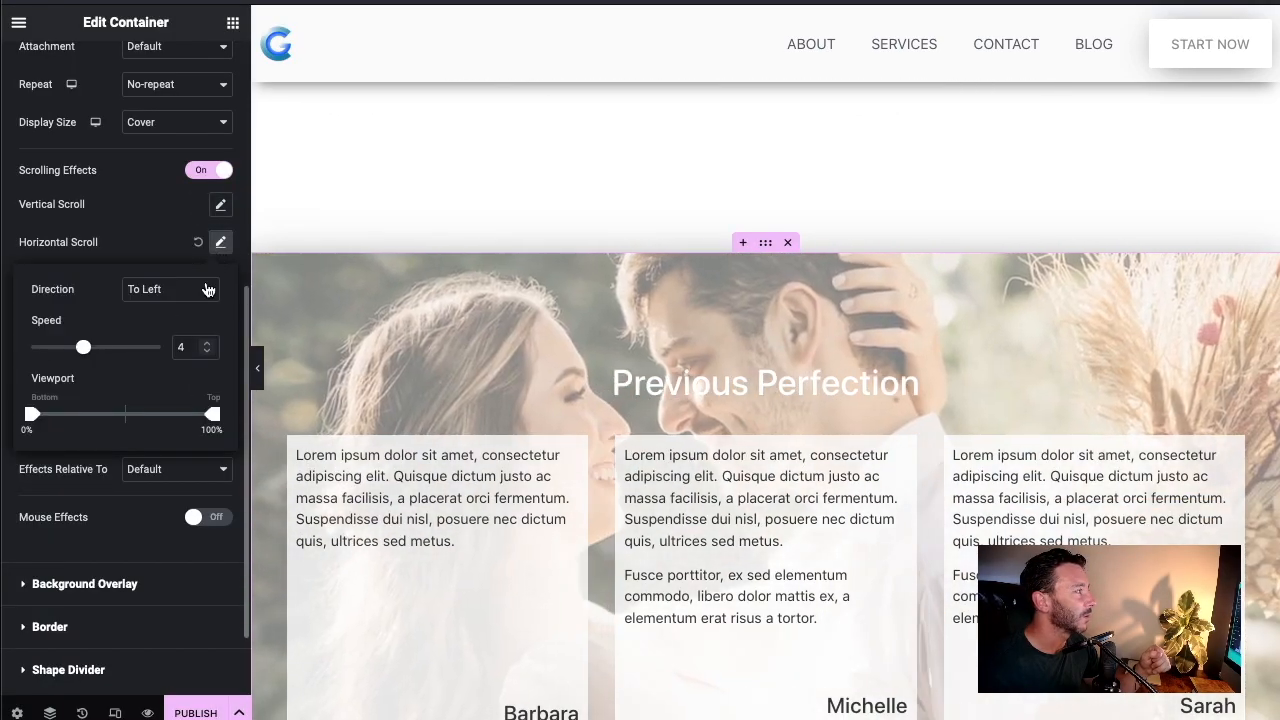
{"action": "left_click", "coordinate": [110, 348]}
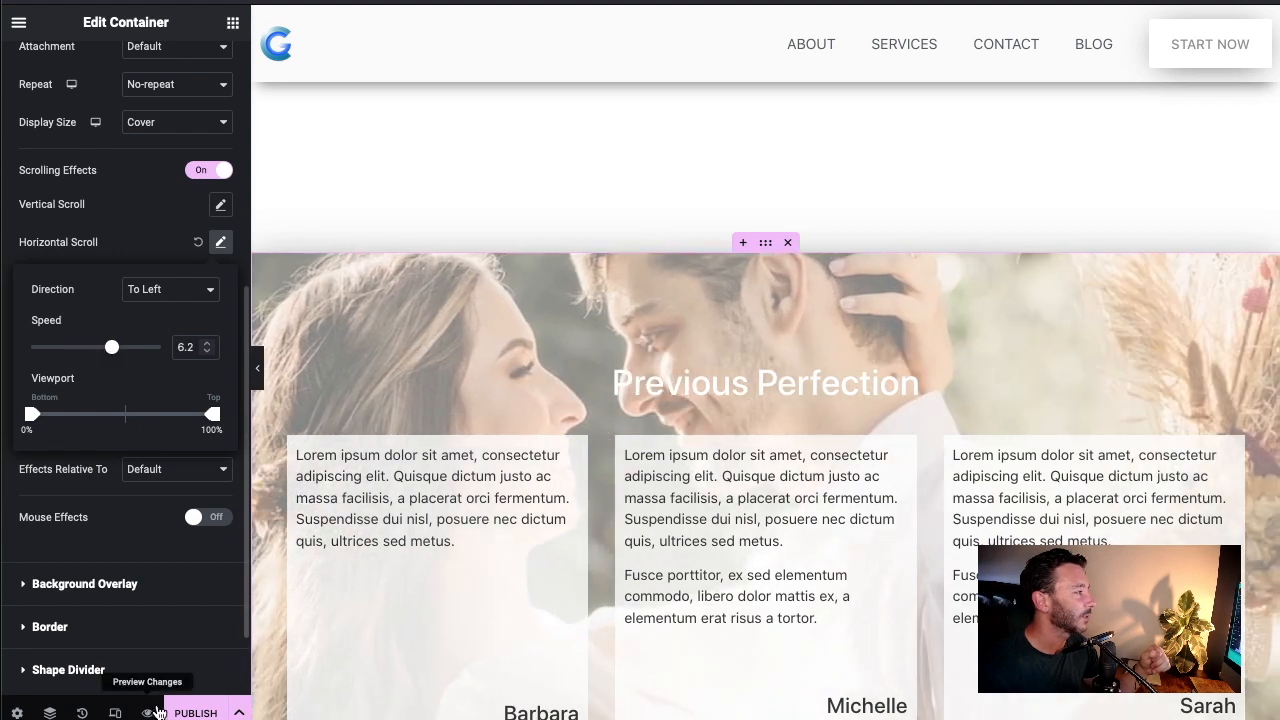
Preview the page and check the background's horizontal scrolling effect around the "Previous Perfection" section, then return to the editor
{"action": "left_click", "coordinate": [186, 646]}
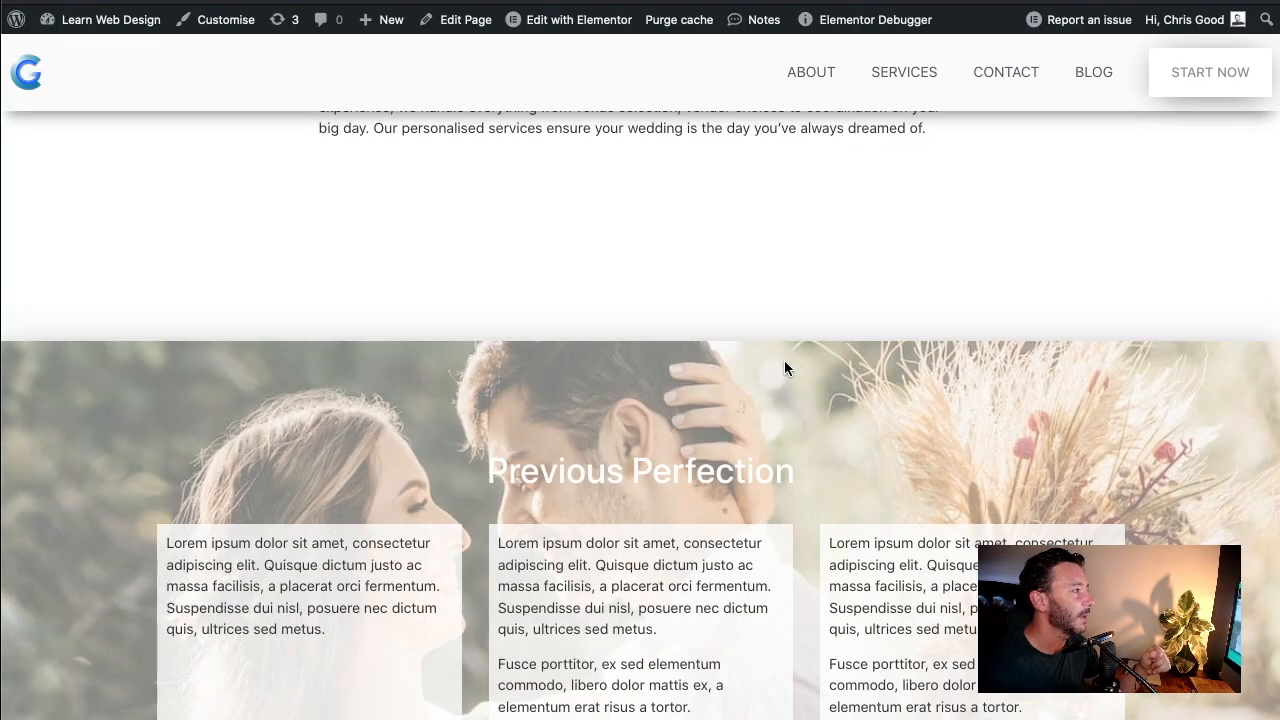
{"action": "scroll", "coordinate": [750, 355], "scroll_direction": "up", "scroll_amount": 3}
{"action": "scroll", "coordinate": [719, 344], "scroll_direction": "up", "scroll_amount": 4}
{"action": "scroll", "coordinate": [703, 366], "scroll_direction": "down", "scroll_amount": 4}
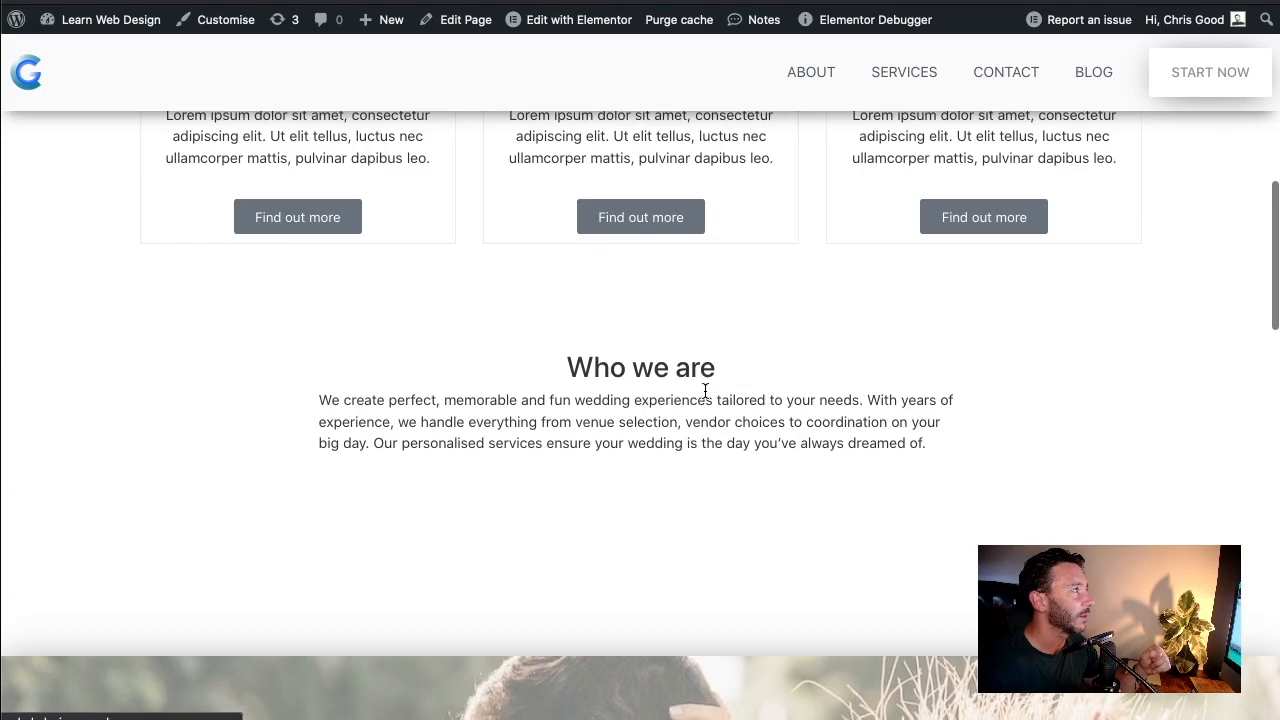
{"action": "scroll", "coordinate": [710, 419], "scroll_direction": "down", "scroll_amount": 5}
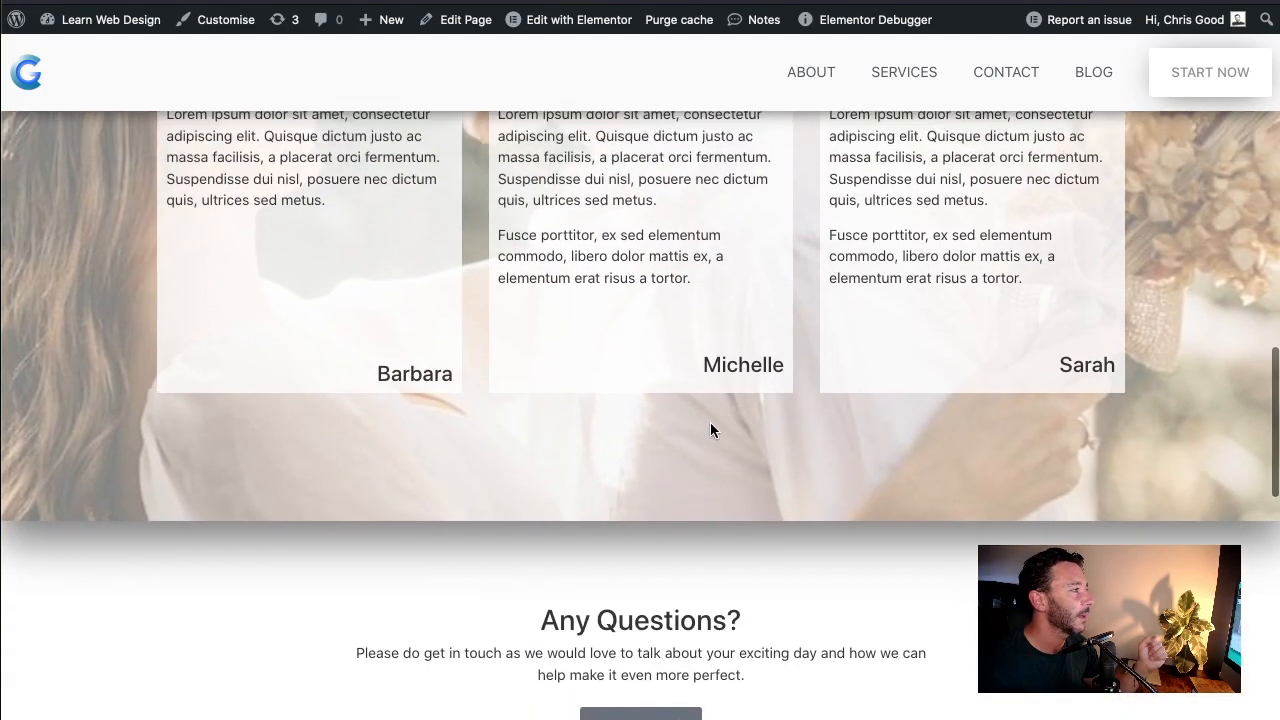
{"action": "scroll", "coordinate": [710, 425], "scroll_direction": "up", "scroll_amount": 4}
{"action": "scroll", "coordinate": [711, 423], "scroll_direction": "up", "scroll_amount": 1}
{"action": "scroll", "coordinate": [712, 425], "scroll_direction": "down", "scroll_amount": 4}
{"action": "scroll", "coordinate": [712, 425], "scroll_direction": "up", "scroll_amount": 2}
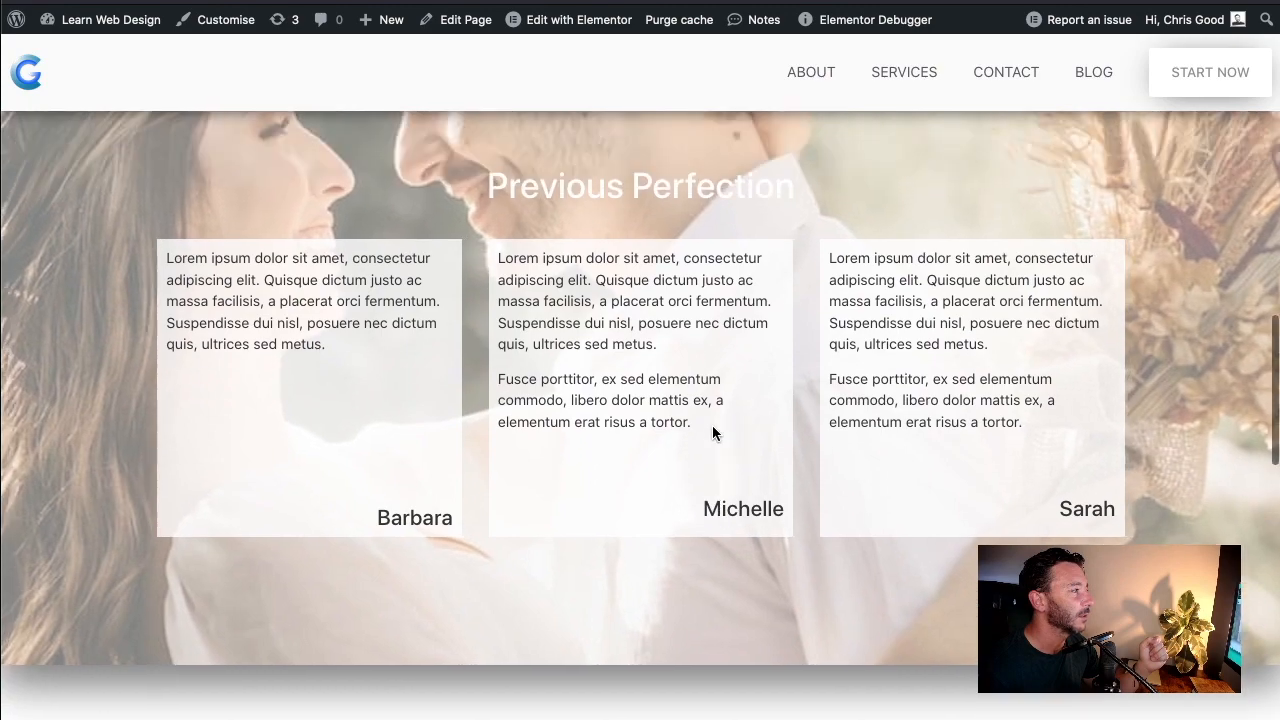
{"action": "scroll", "coordinate": [712, 425], "scroll_direction": "up", "scroll_amount": 3}
{"action": "left_click", "coordinate": [579, 19]}
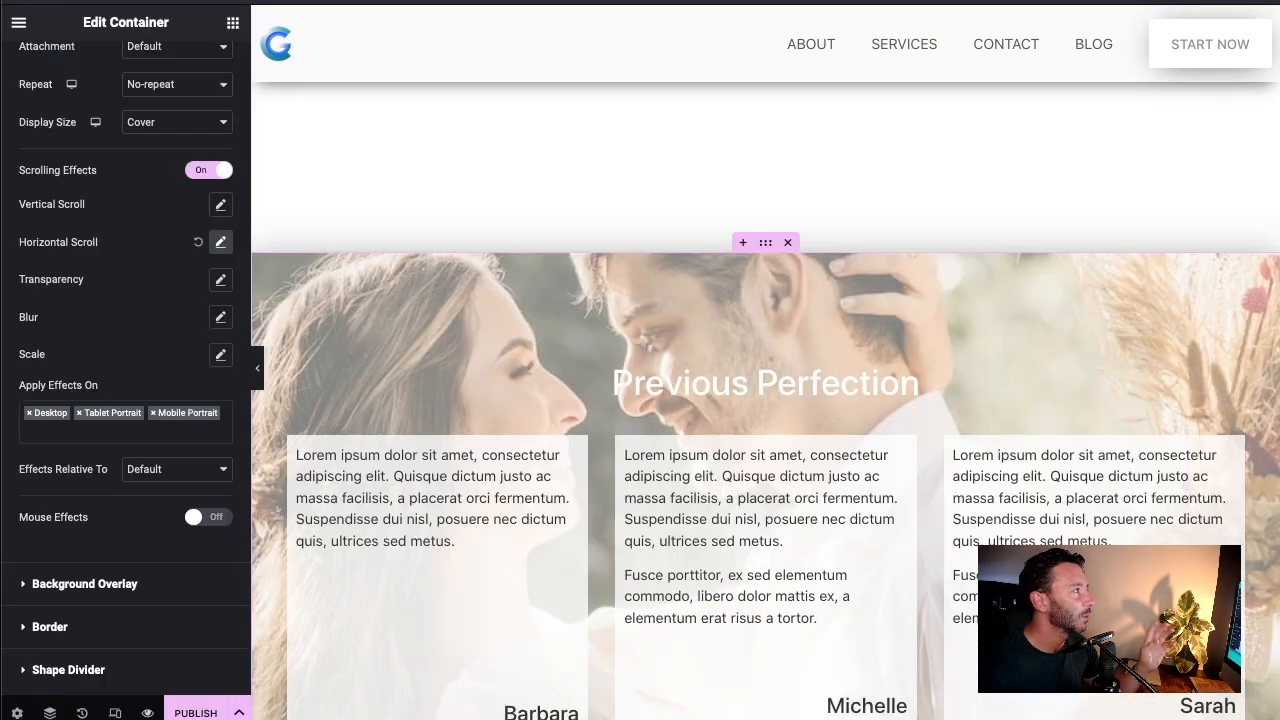
Reset the background's Horizontal Scroll effect and check the "Previous Perfection" section on the canvas
{"action": "left_click", "coordinate": [197, 243]}
{"action": "scroll", "coordinate": [791, 382], "scroll_direction": "up", "scroll_amount": 1}
{"action": "scroll", "coordinate": [800, 420], "scroll_direction": "down", "scroll_amount": 3}
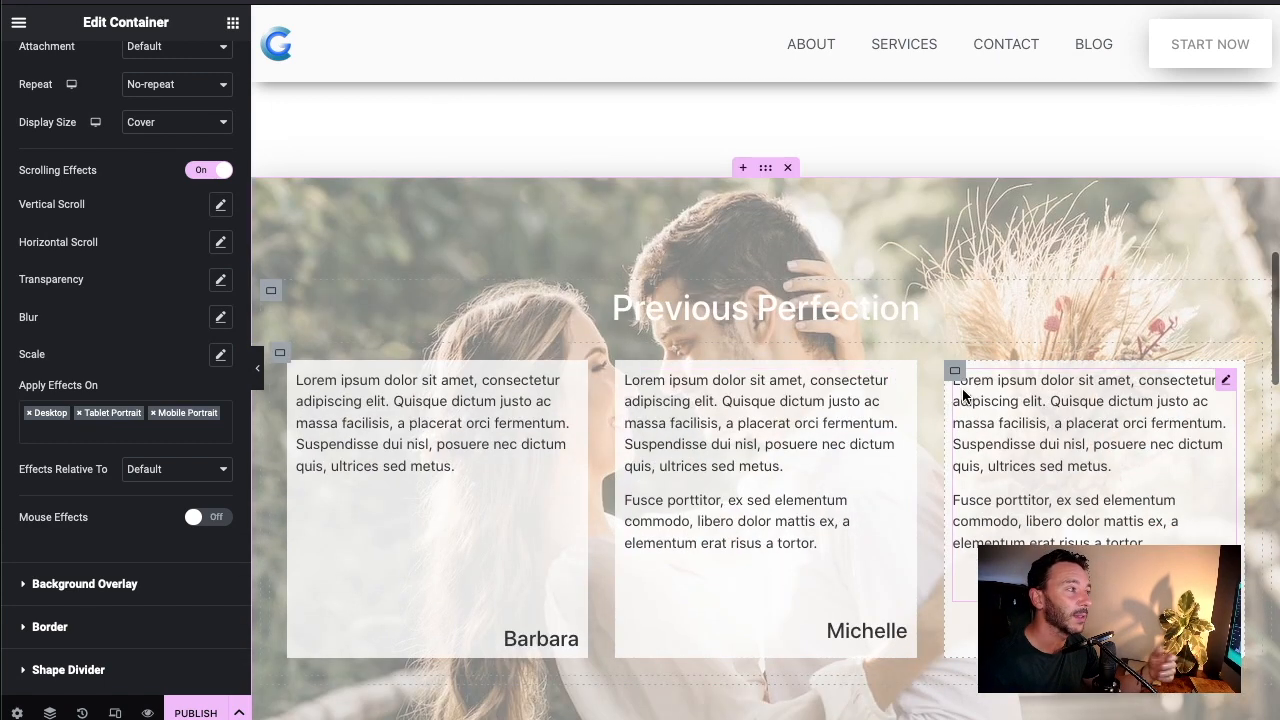
Turn on Scrolling Effects in the third testimonial container's Motion Effects and enable Vertical Scroll with direction Up and speed 4
{"action": "left_click", "coordinate": [955, 373]}
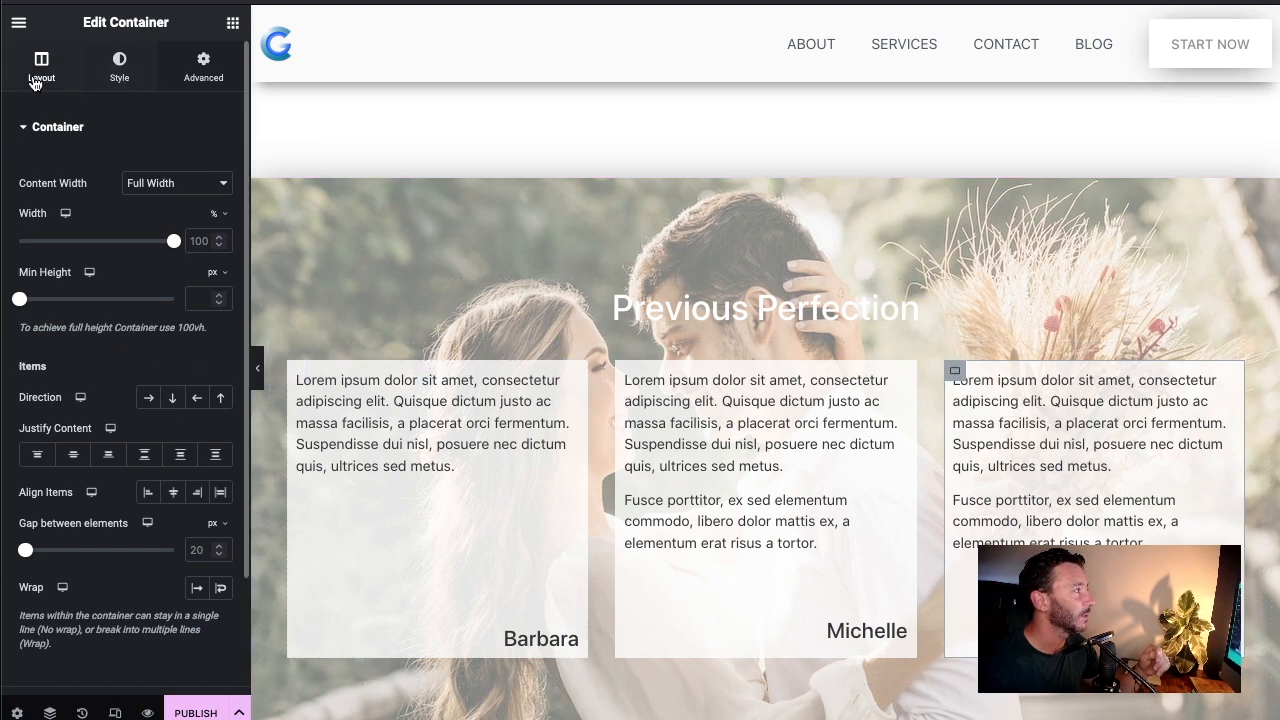
{"action": "scroll", "coordinate": [89, 349], "scroll_direction": "down", "scroll_amount": 3}
{"action": "scroll", "coordinate": [110, 415], "scroll_direction": "up", "scroll_amount": 3}
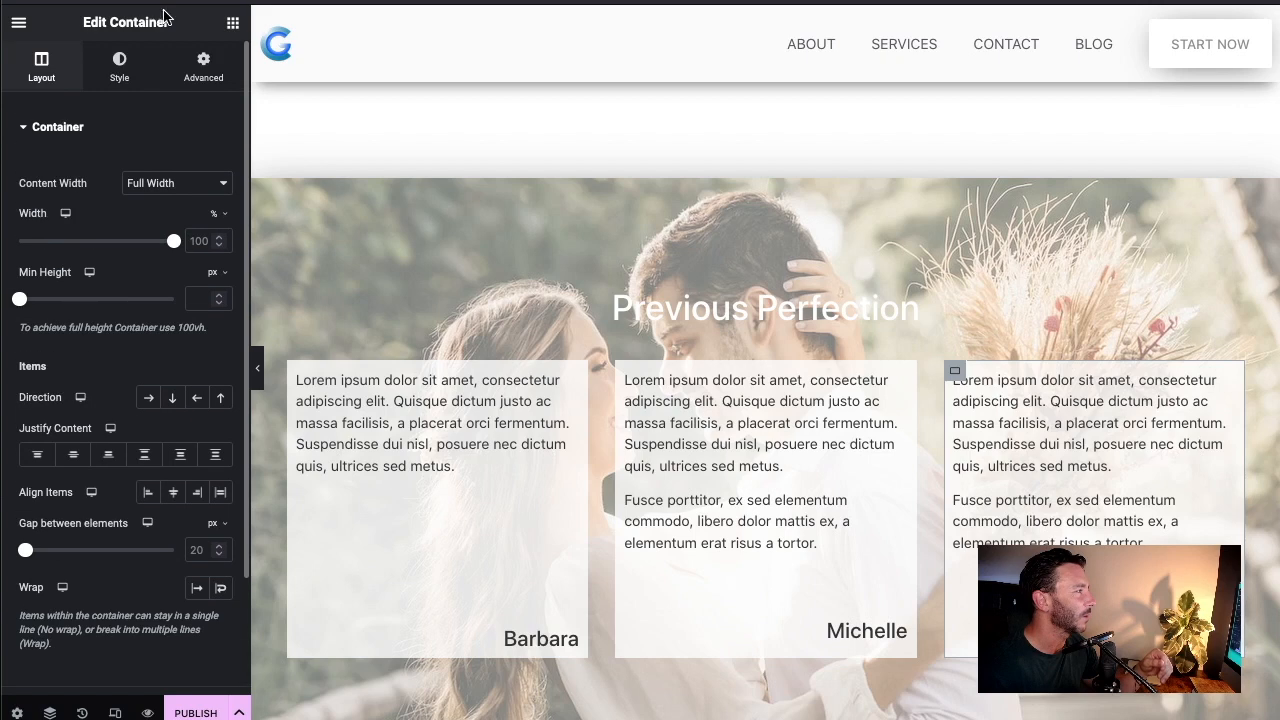
{"action": "left_click", "coordinate": [203, 66]}
{"action": "scroll", "coordinate": [185, 384], "scroll_direction": "down", "scroll_amount": 2}
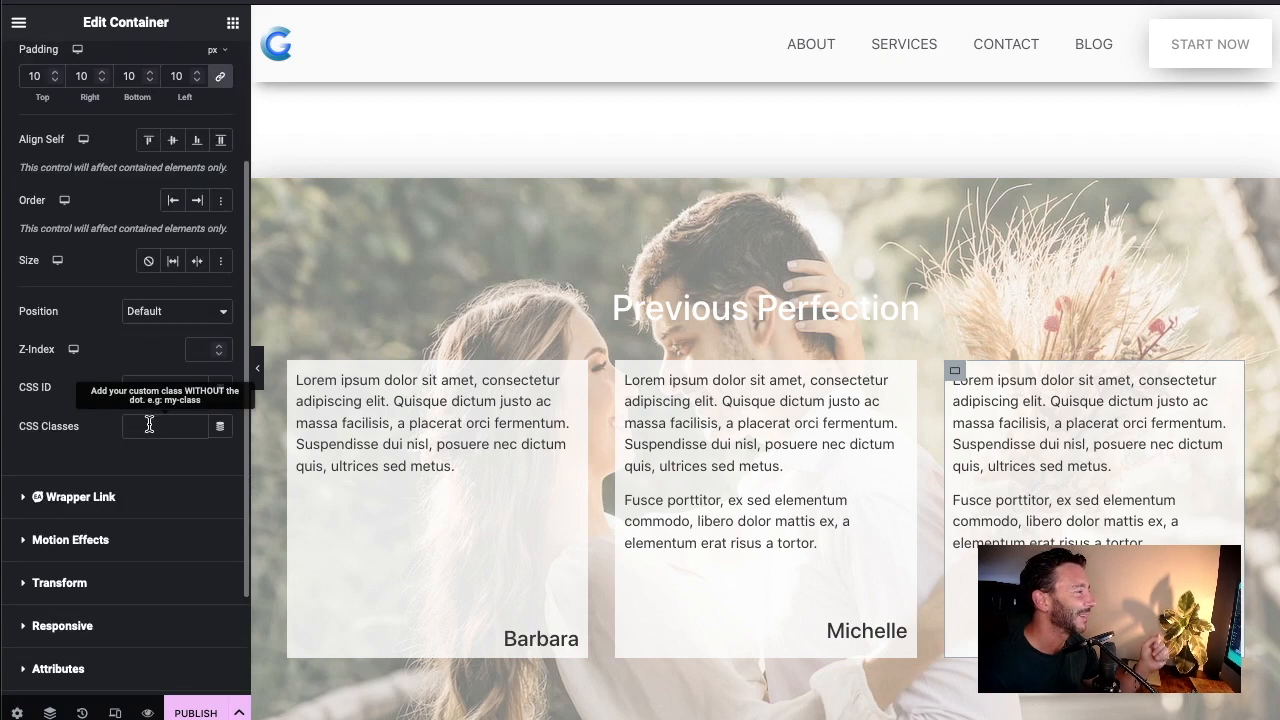
{"action": "scroll", "coordinate": [149, 425], "scroll_direction": "down", "scroll_amount": 1}
{"action": "left_click", "coordinate": [88, 568]}
{"action": "scroll", "coordinate": [140, 380], "scroll_direction": "down", "scroll_amount": 3}
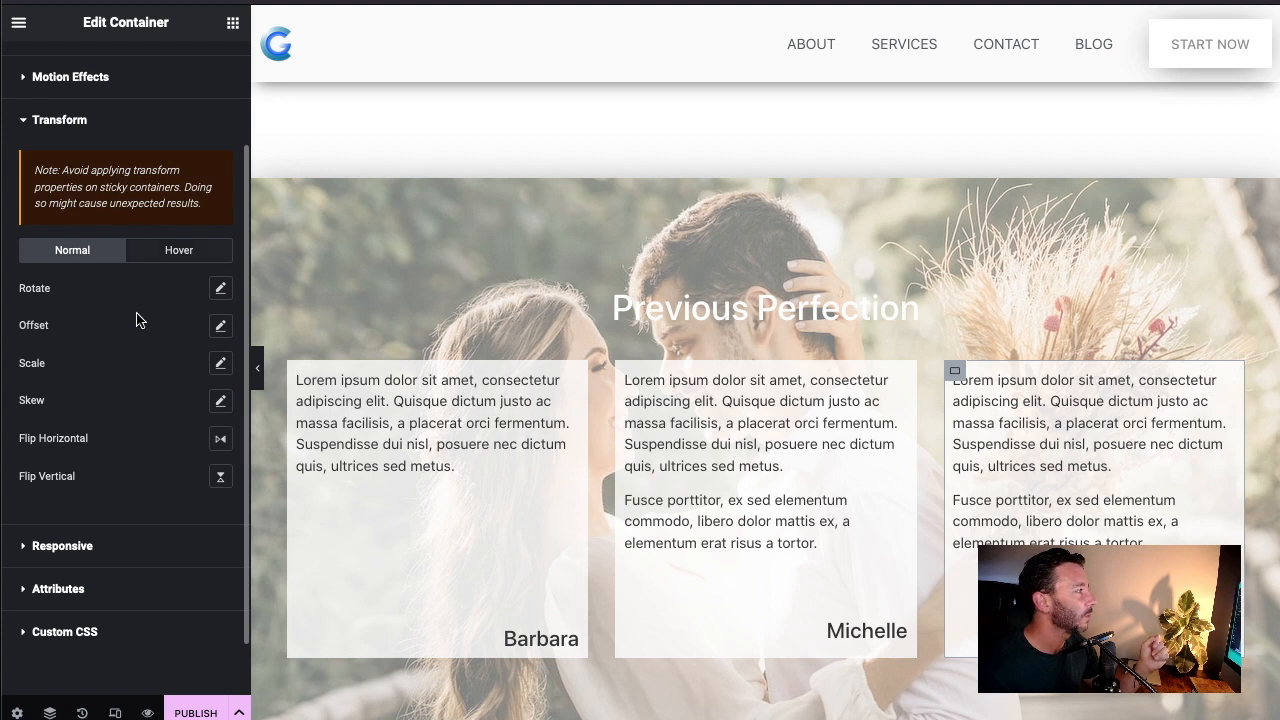
{"action": "scroll", "coordinate": [137, 320], "scroll_direction": "up", "scroll_amount": 1}
{"action": "left_click", "coordinate": [122, 166]}
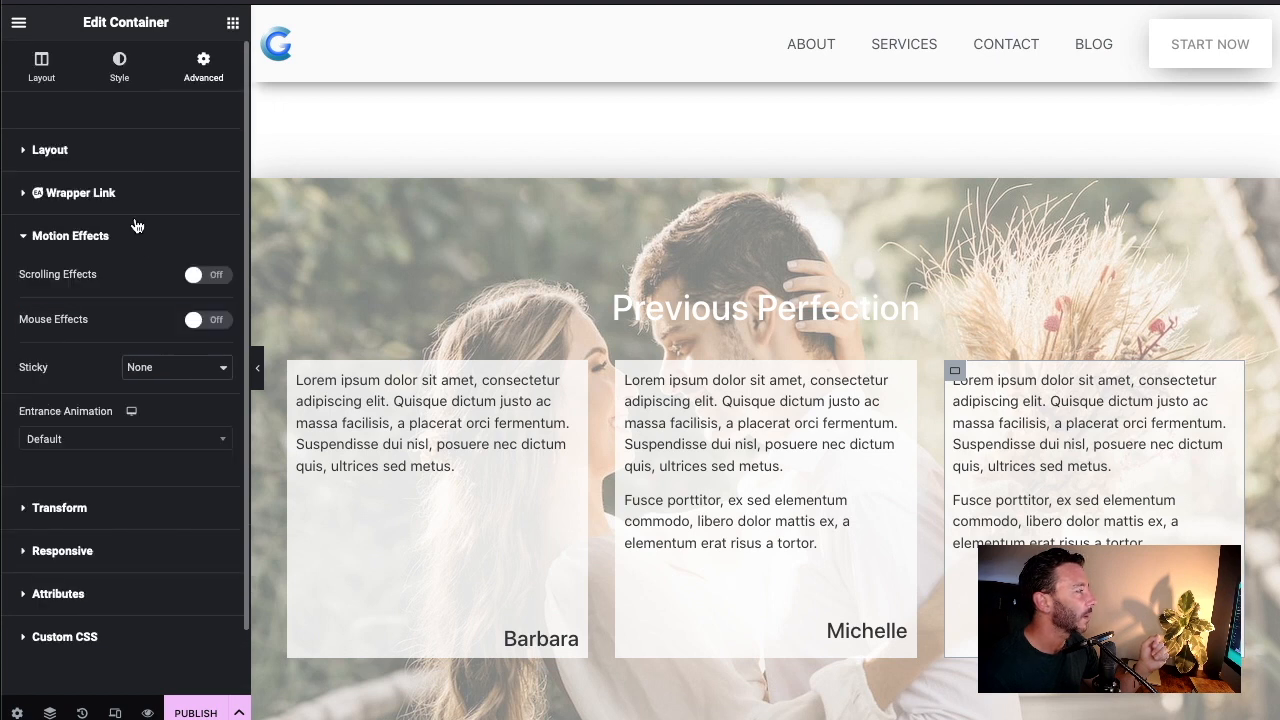
{"action": "scroll", "coordinate": [137, 260], "scroll_direction": "down", "scroll_amount": 1}
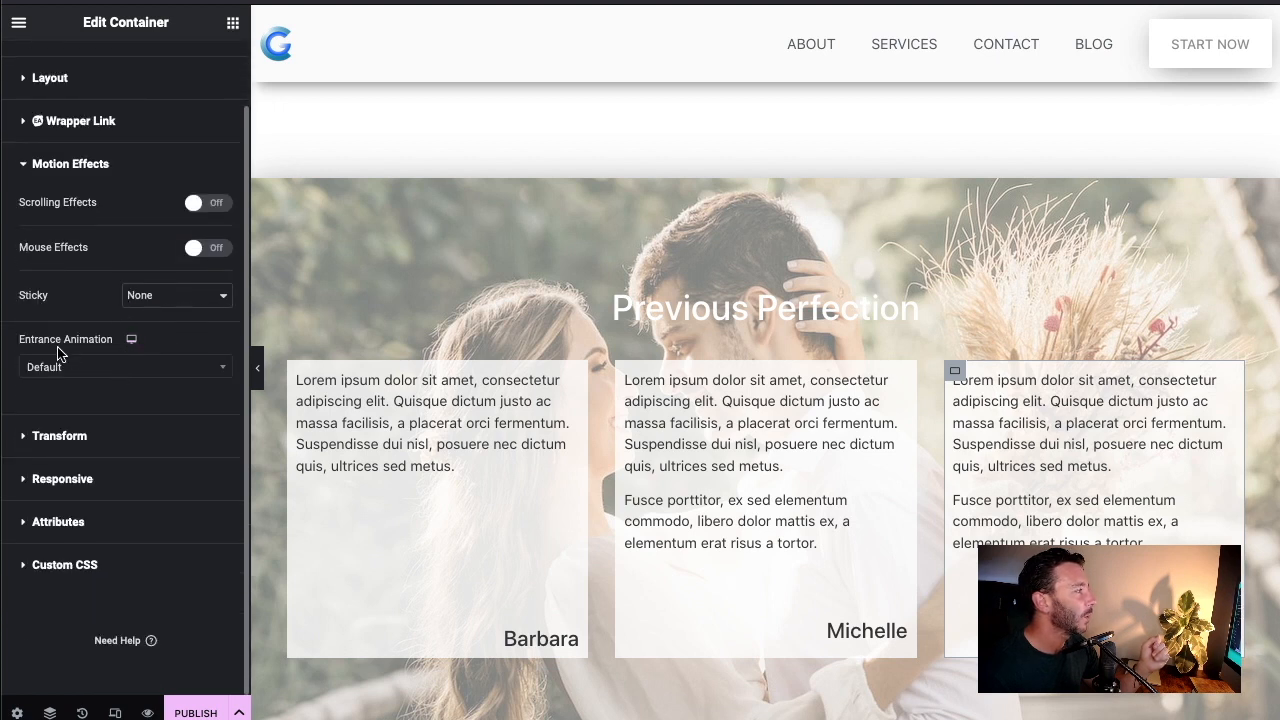
{"action": "left_click", "coordinate": [210, 217]}
{"action": "scroll", "coordinate": [120, 320], "scroll_direction": "down", "scroll_amount": 1}
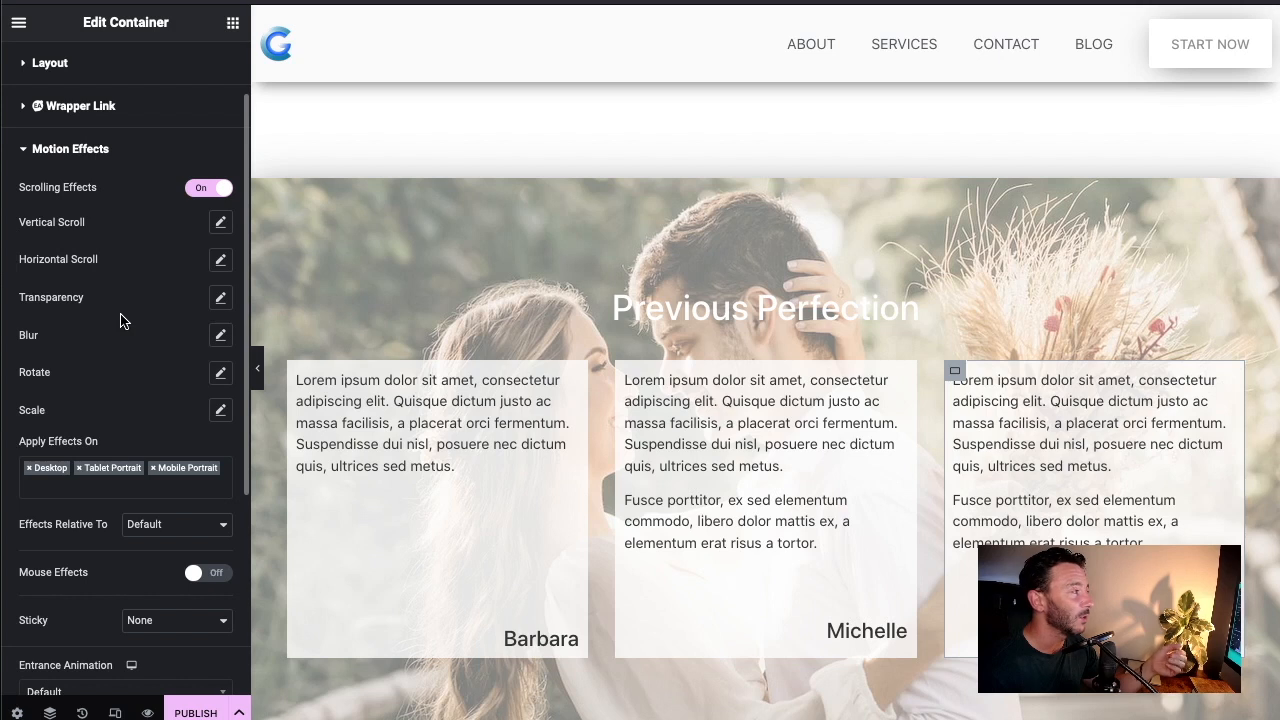
{"action": "scroll", "coordinate": [124, 325], "scroll_direction": "up", "scroll_amount": 1}
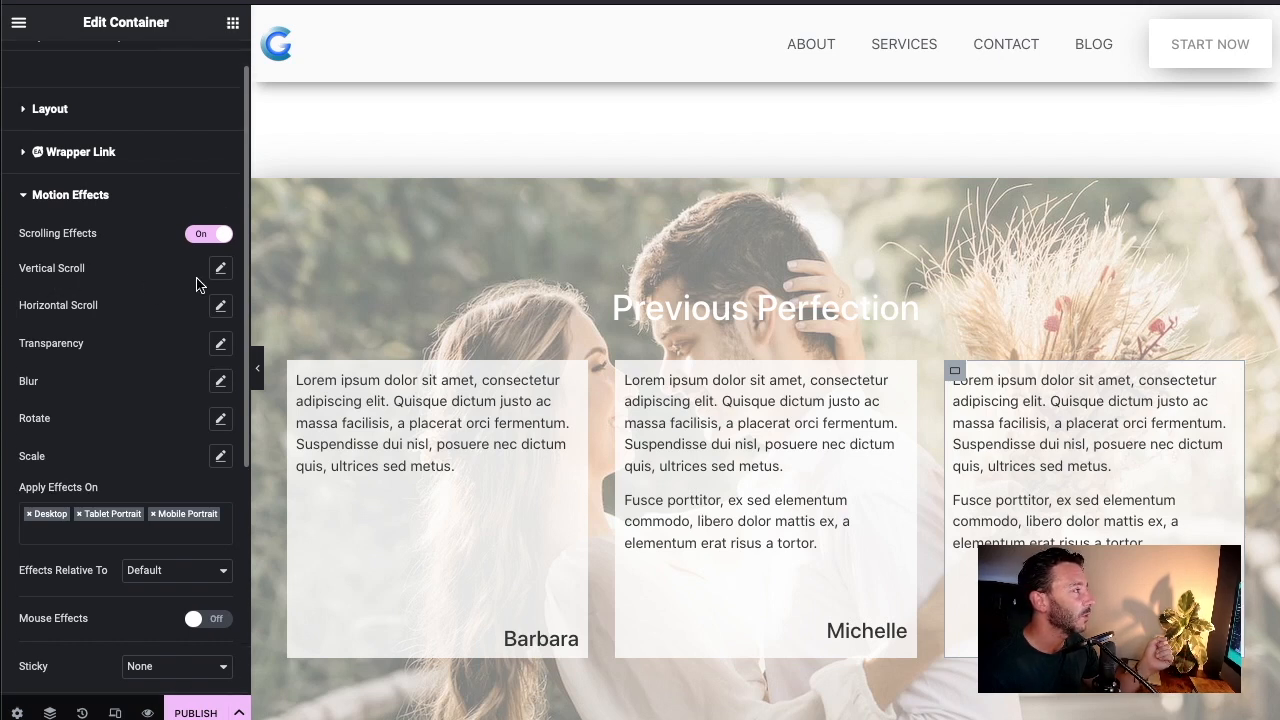
{"action": "left_click", "coordinate": [220, 269]}
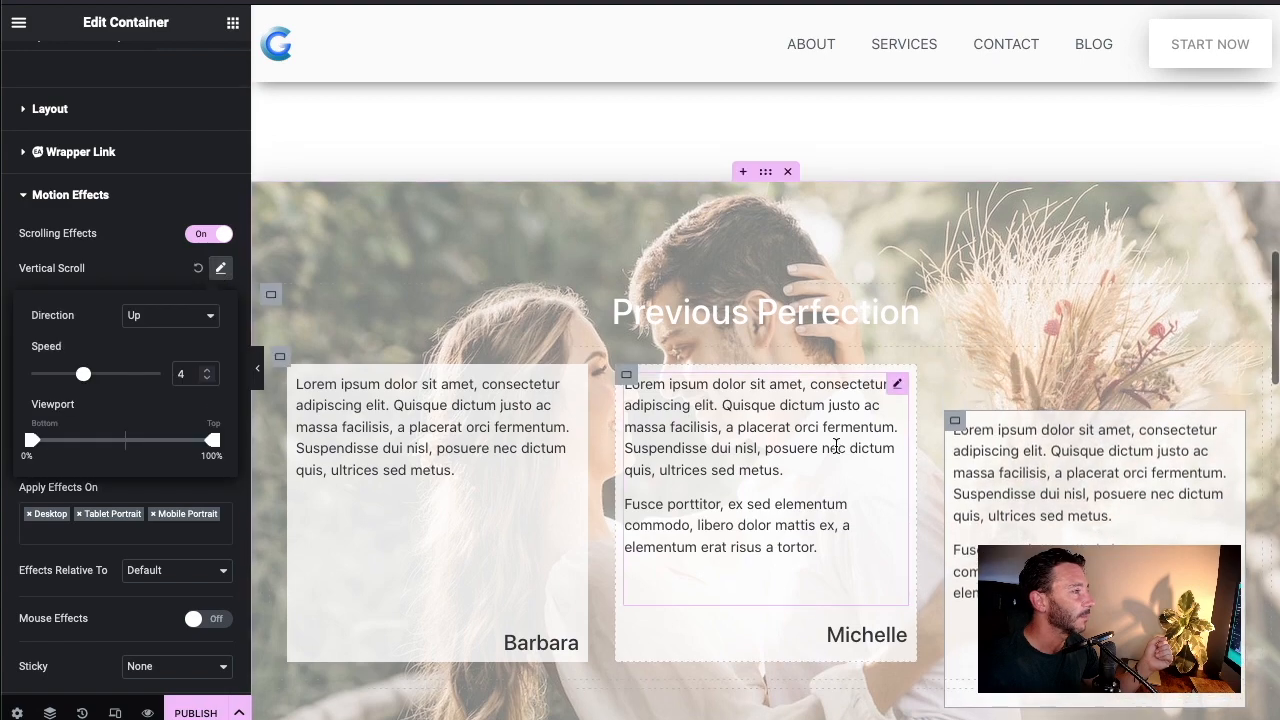
Examine how the third testimonial card moves vertically relative to the other two cards while the canvas scrolls
{"action": "scroll", "coordinate": [760, 375], "scroll_direction": "down", "scroll_amount": 1}
{"action": "scroll", "coordinate": [653, 417], "scroll_direction": "down", "scroll_amount": 3}
{"action": "scroll", "coordinate": [699, 435], "scroll_direction": "up", "scroll_amount": 3}
{"action": "scroll", "coordinate": [699, 435], "scroll_direction": "down", "scroll_amount": 3}
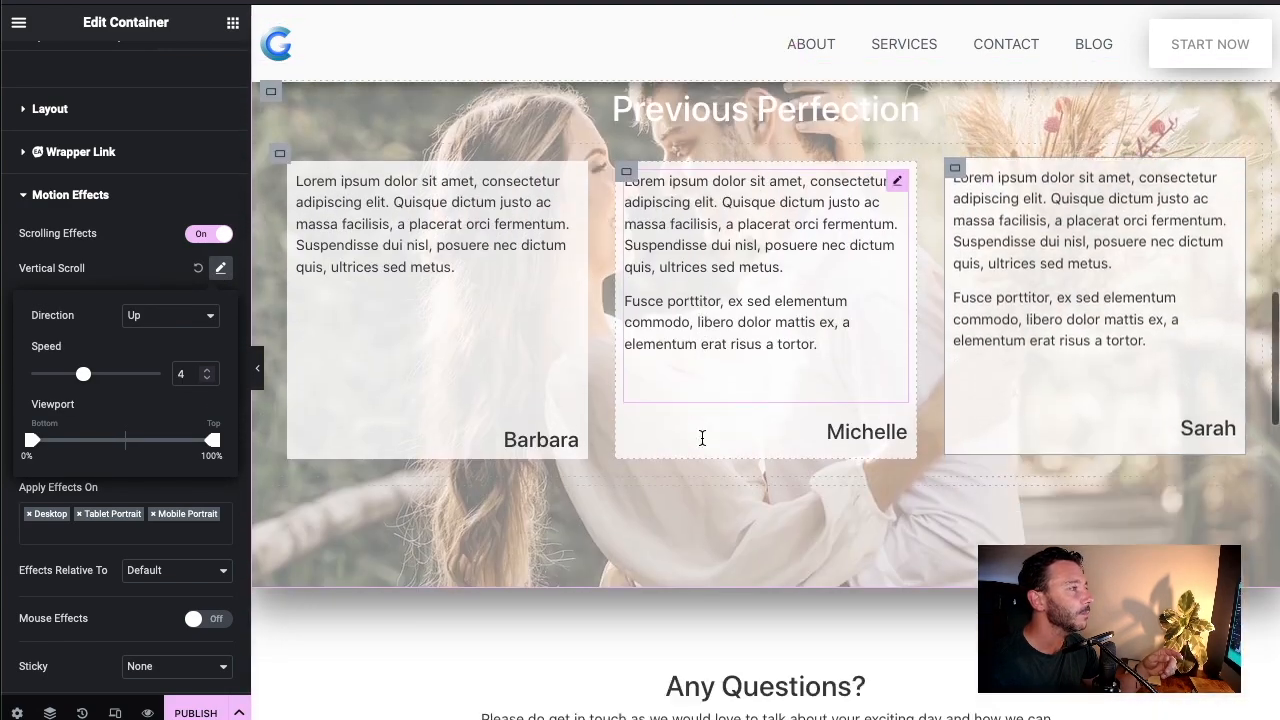
{"action": "scroll", "coordinate": [701, 436], "scroll_direction": "up", "scroll_amount": 3}
{"action": "scroll", "coordinate": [740, 437], "scroll_direction": "down", "scroll_amount": 2}
{"action": "scroll", "coordinate": [768, 437], "scroll_direction": "up", "scroll_amount": 1}
{"action": "scroll", "coordinate": [770, 441], "scroll_direction": "down", "scroll_amount": 2}
{"action": "scroll", "coordinate": [770, 441], "scroll_direction": "down", "scroll_amount": 1}
{"action": "scroll", "coordinate": [777, 437], "scroll_direction": "up", "scroll_amount": 4}
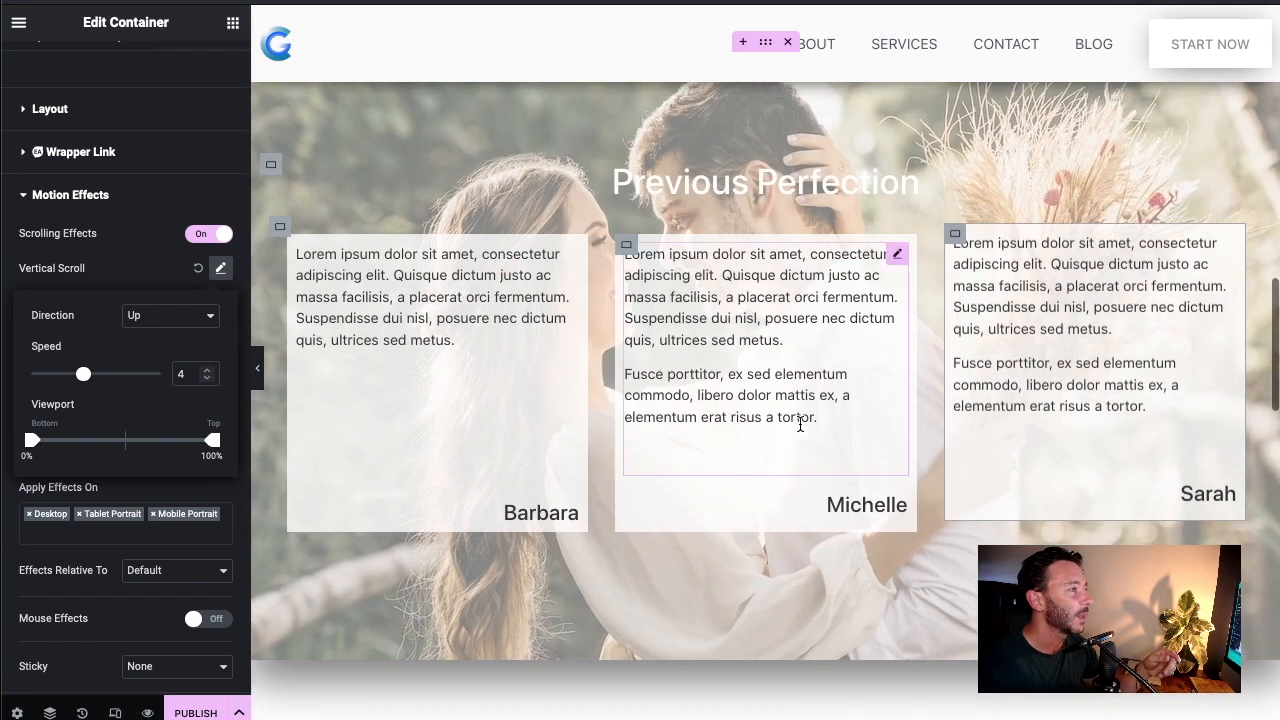
{"action": "scroll", "coordinate": [1055, 398], "scroll_direction": "up", "scroll_amount": 1}
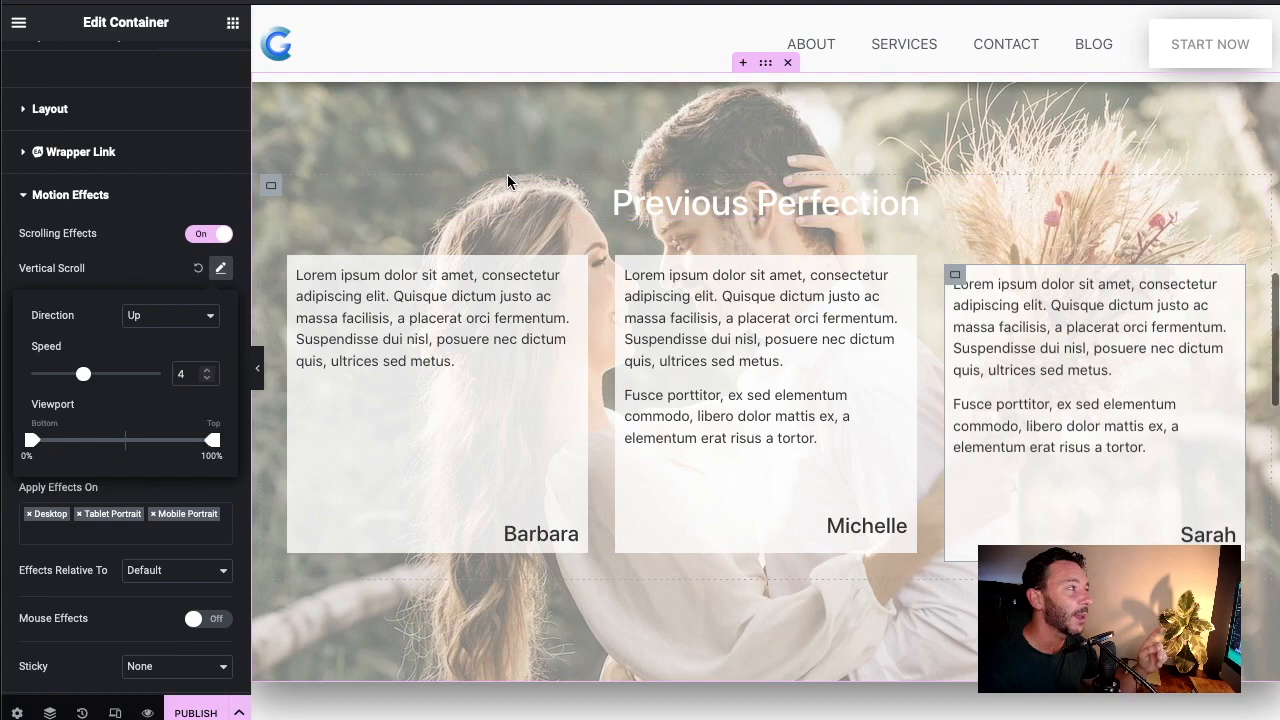
{"action": "scroll", "coordinate": [506, 217], "scroll_direction": "down", "scroll_amount": 2}
{"action": "scroll", "coordinate": [566, 286], "scroll_direction": "up", "scroll_amount": 3}
{"action": "scroll", "coordinate": [589, 300], "scroll_direction": "down", "scroll_amount": 2}
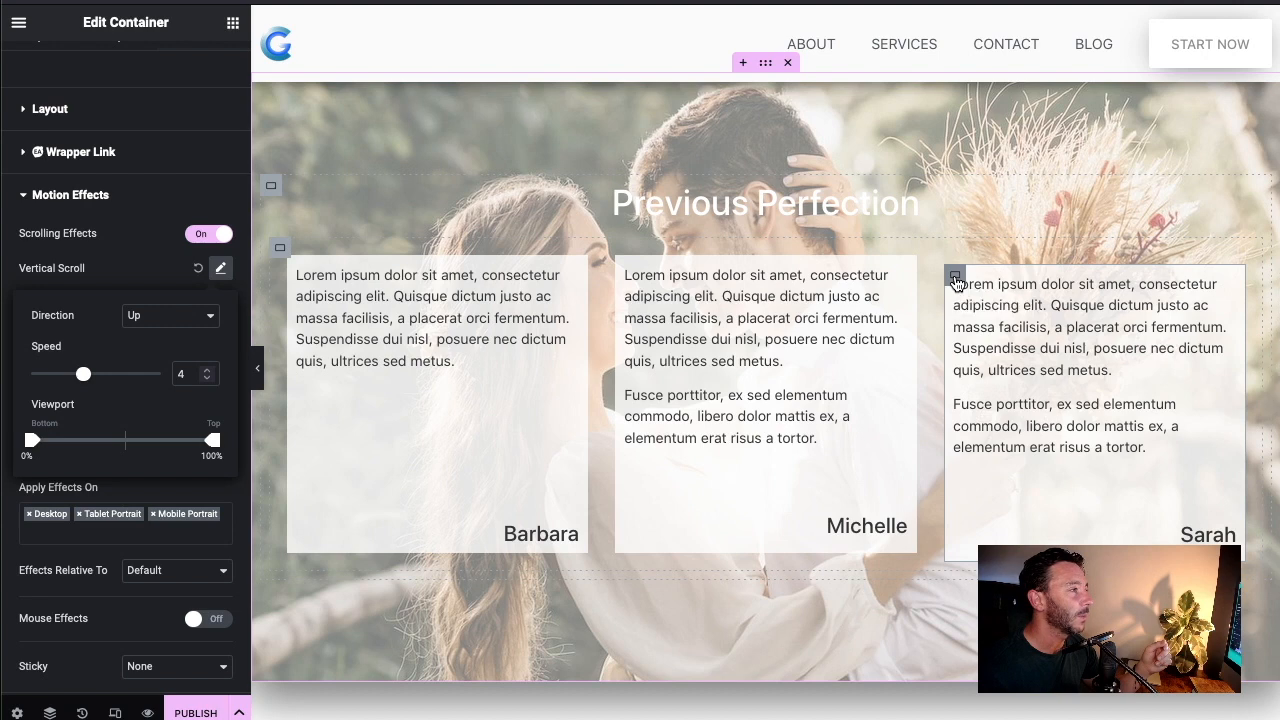
Set the third testimonial container's left margin to -60 px so it overlaps the middle card
{"action": "left_click", "coordinate": [957, 283]}
{"action": "scroll", "coordinate": [130, 210], "scroll_direction": "up", "scroll_amount": 1}
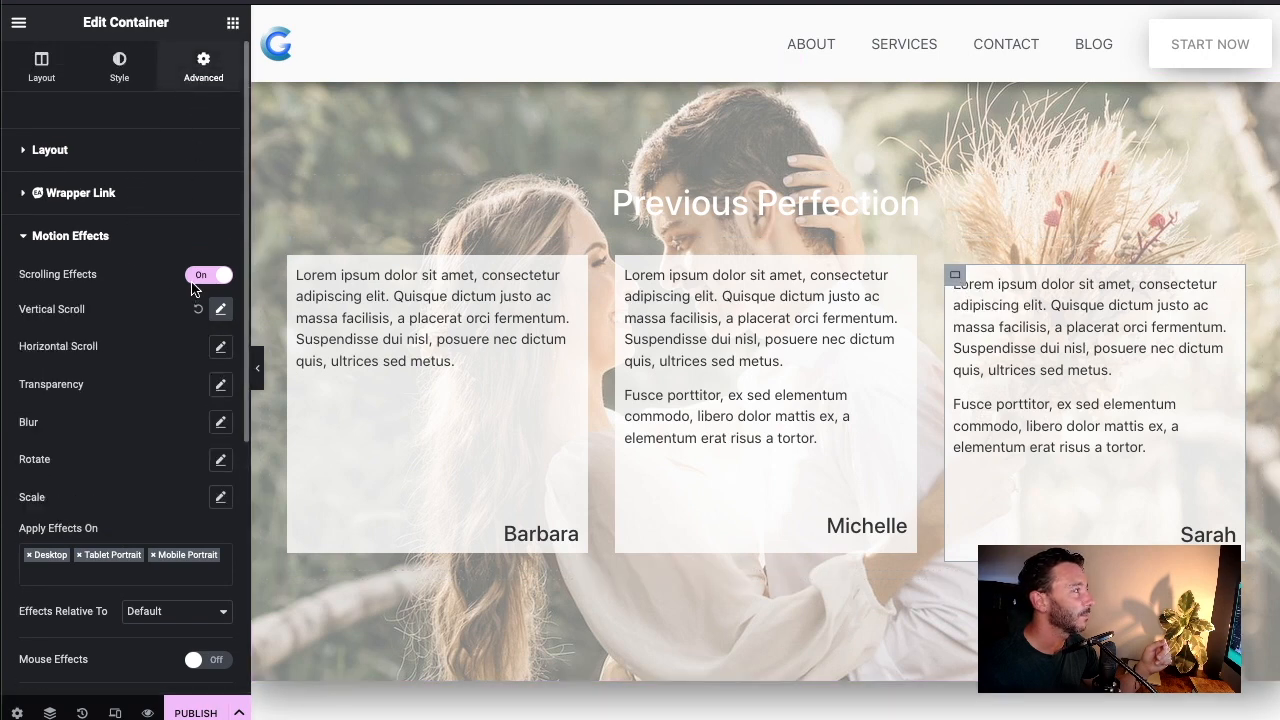
{"action": "left_click", "coordinate": [105, 153]}
{"action": "left_click", "coordinate": [195, 217]}
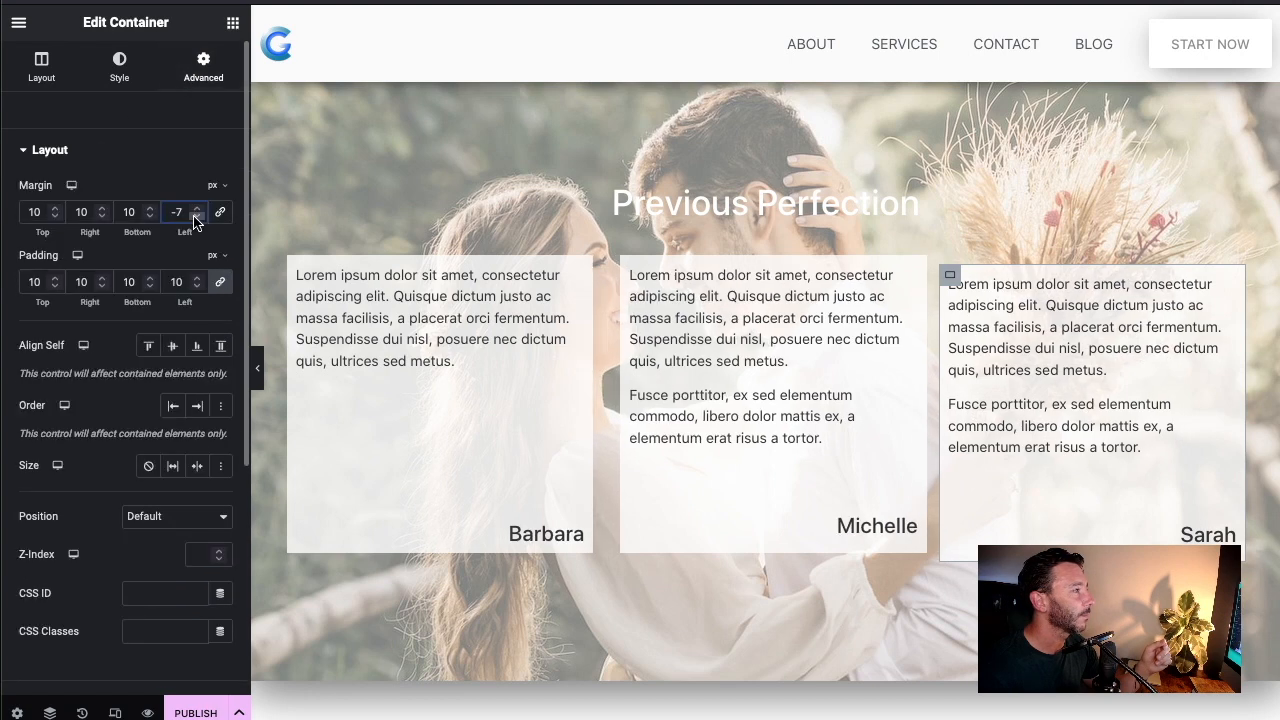
{"action": "left_click_drag", "start_coordinate": [195, 219], "coordinate": [195, 219]}
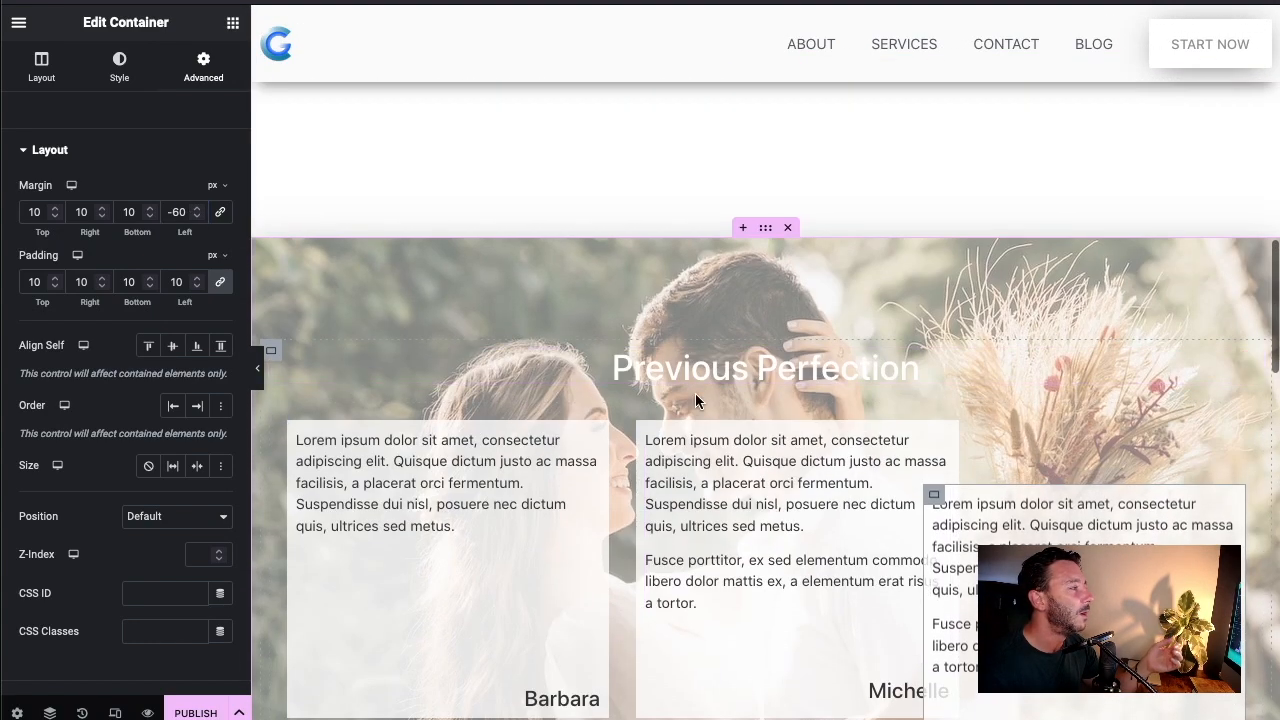
Turn on Scrolling Effects for the middle testimonial container, enable Vertical Scroll with direction Up, and lower its speed below 4
{"action": "left_click", "coordinate": [647, 431]}
{"action": "left_click", "coordinate": [204, 70]}
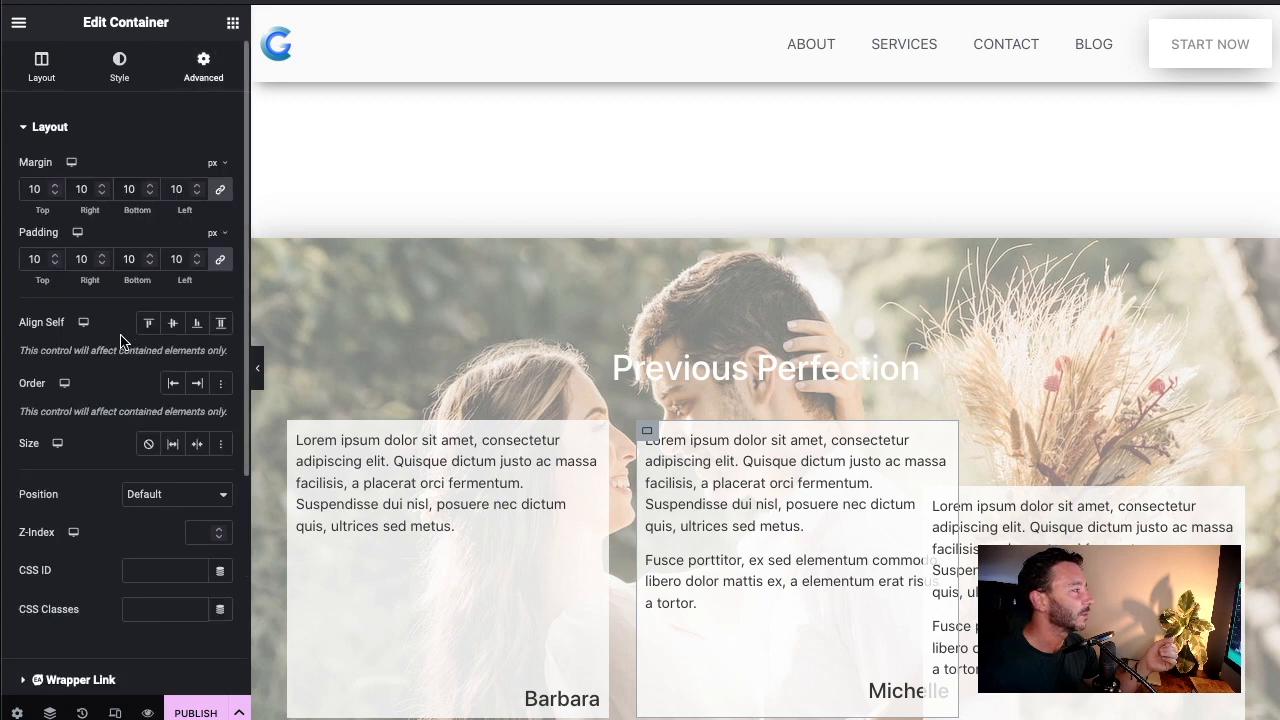
{"action": "scroll", "coordinate": [108, 386], "scroll_direction": "down", "scroll_amount": 3}
{"action": "scroll", "coordinate": [98, 577], "scroll_direction": "down", "scroll_amount": 1}
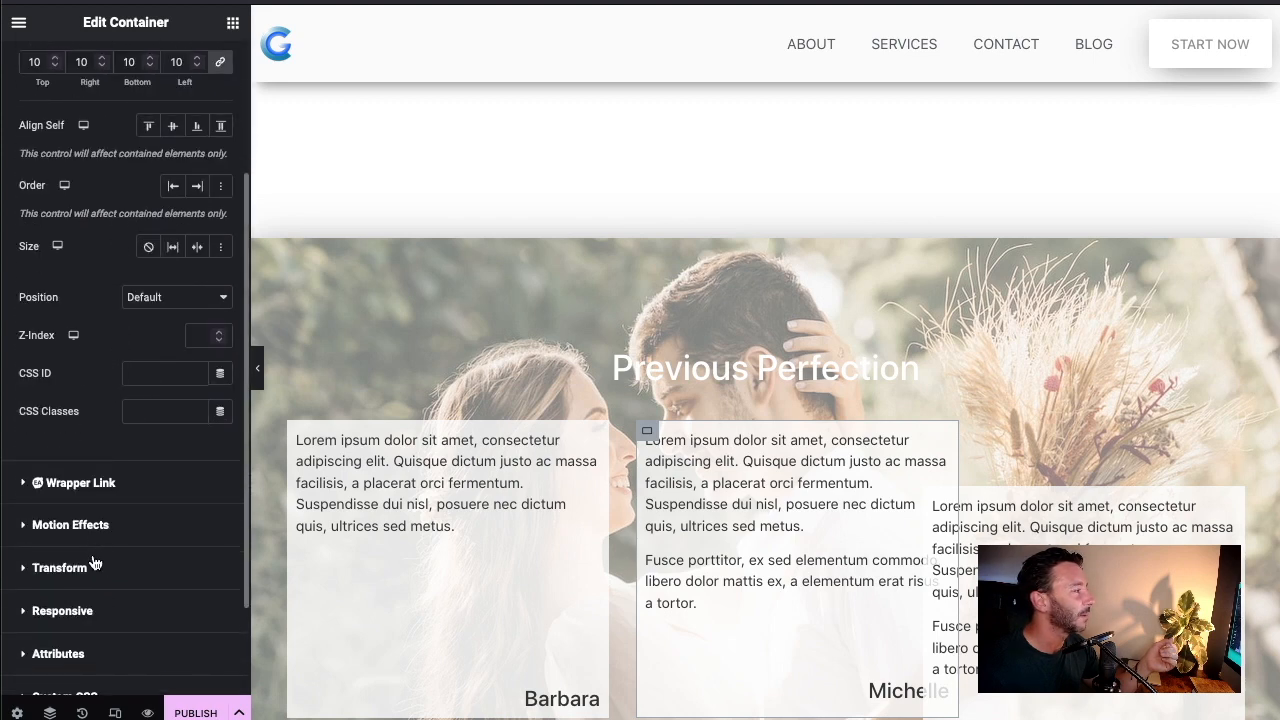
{"action": "left_click", "coordinate": [70, 525]}
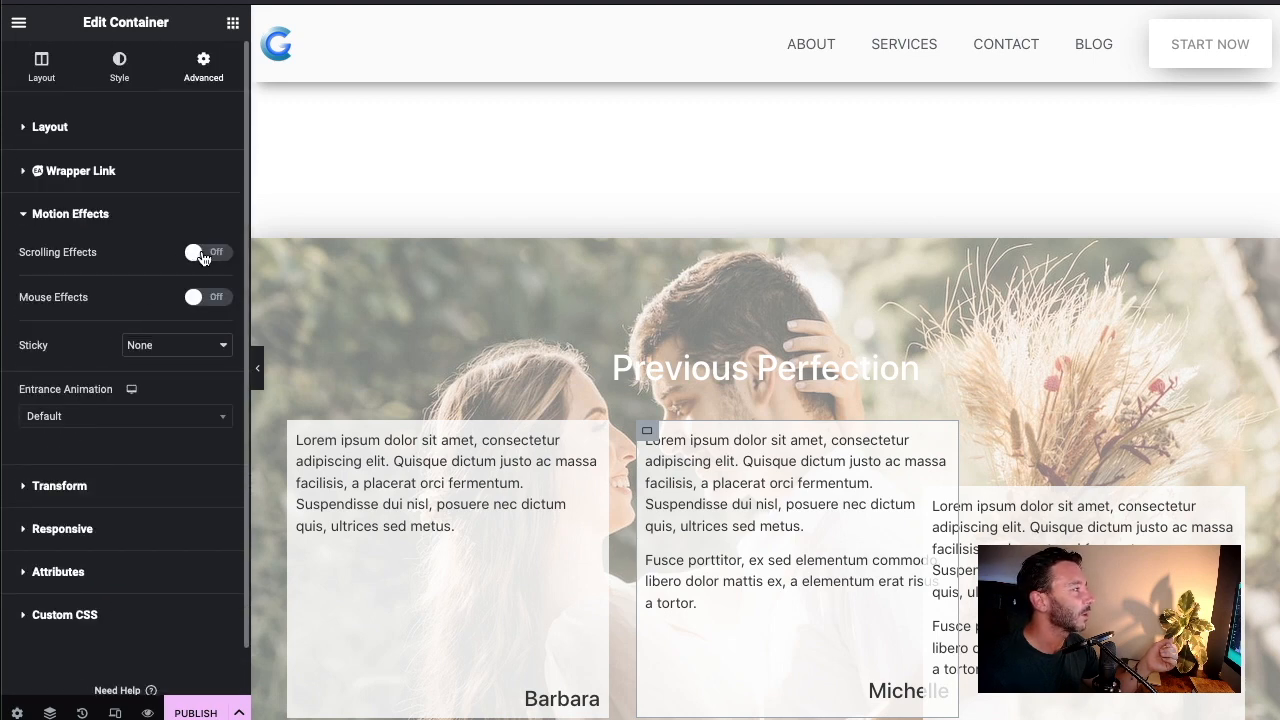
{"action": "left_click", "coordinate": [200, 254]}
{"action": "scroll", "coordinate": [152, 300], "scroll_direction": "down", "scroll_amount": 1}
{"action": "left_click", "coordinate": [220, 257]}
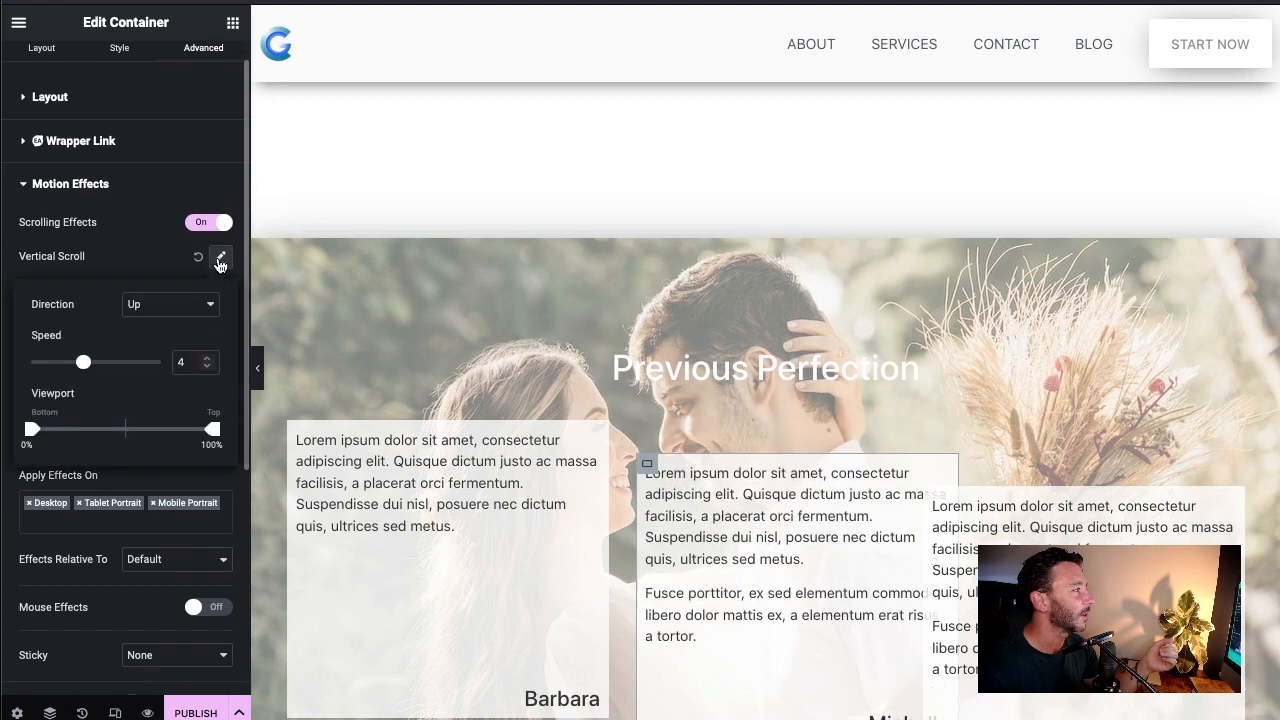
{"action": "scroll", "coordinate": [740, 345], "scroll_direction": "down", "scroll_amount": 2}
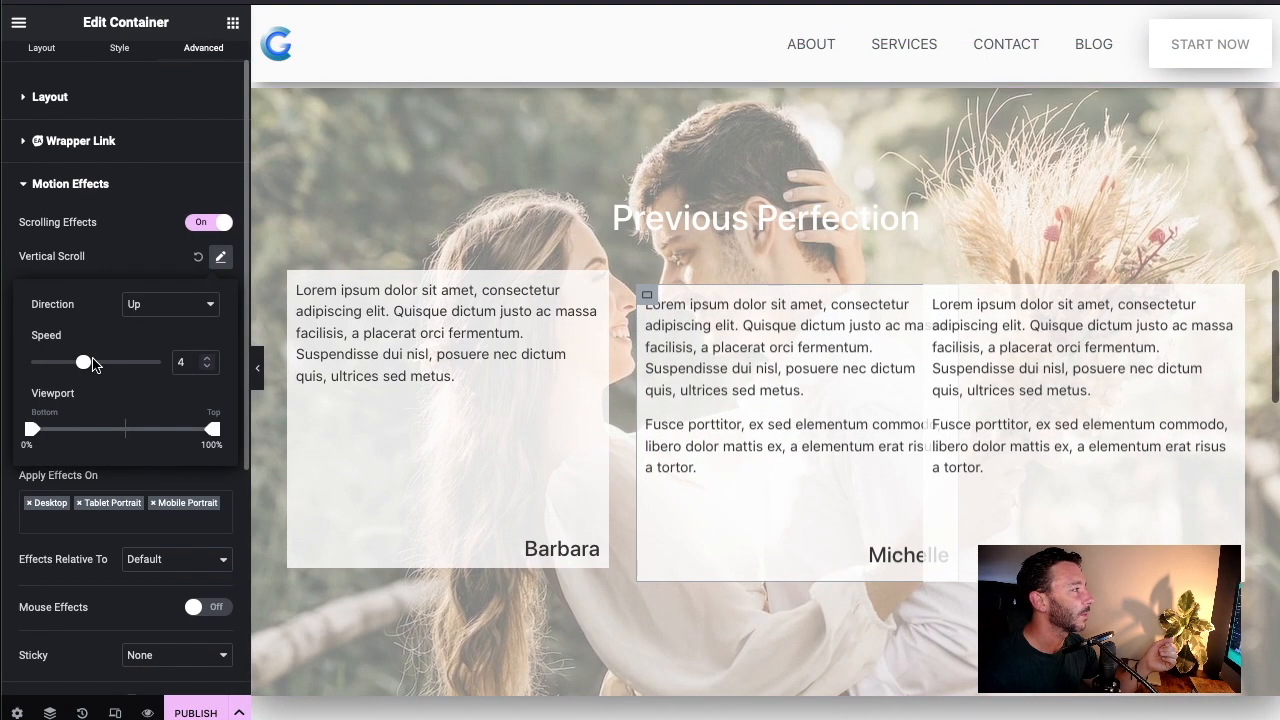
{"action": "left_click_drag", "start_coordinate": [84, 362], "coordinate": [47, 363]}
{"action": "scroll", "coordinate": [937, 350], "scroll_direction": "up", "scroll_amount": 1}
Add a box shadow to the third testimonial container and increase its blur above 10
{"action": "left_click", "coordinate": [934, 338]}
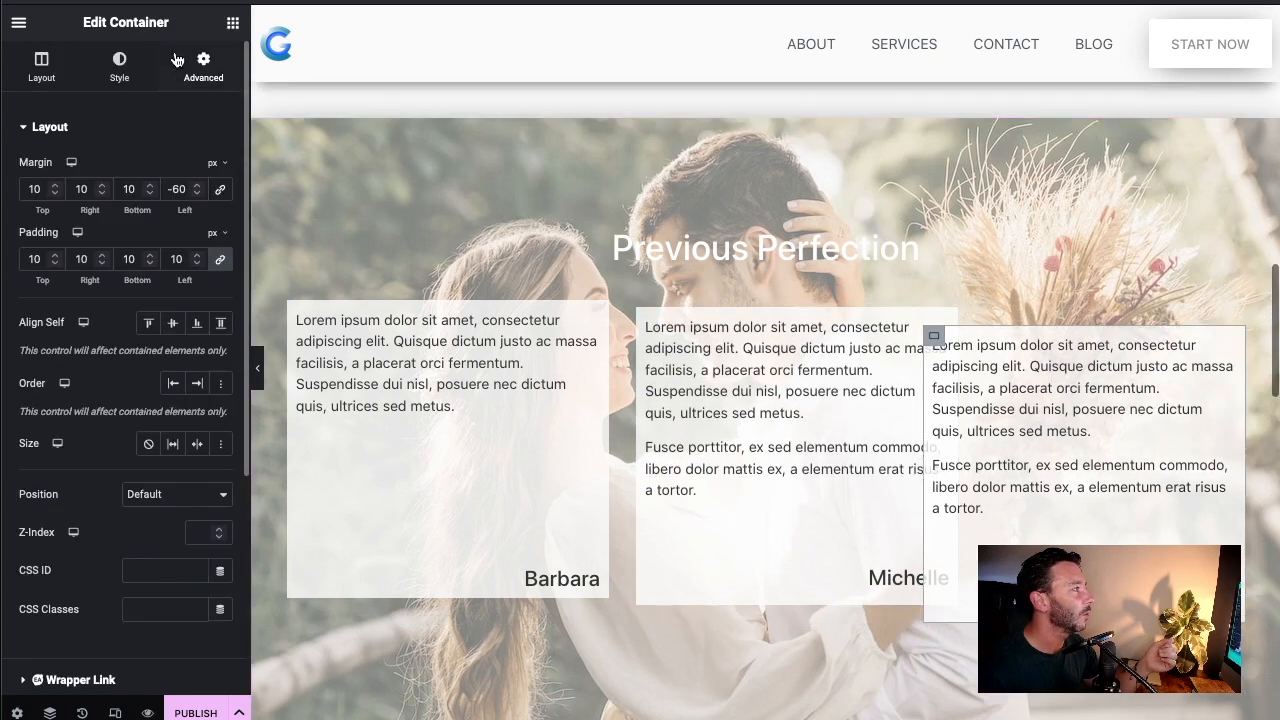
{"action": "left_click", "coordinate": [121, 80]}
{"action": "scroll", "coordinate": [125, 300], "scroll_direction": "down", "scroll_amount": 2}
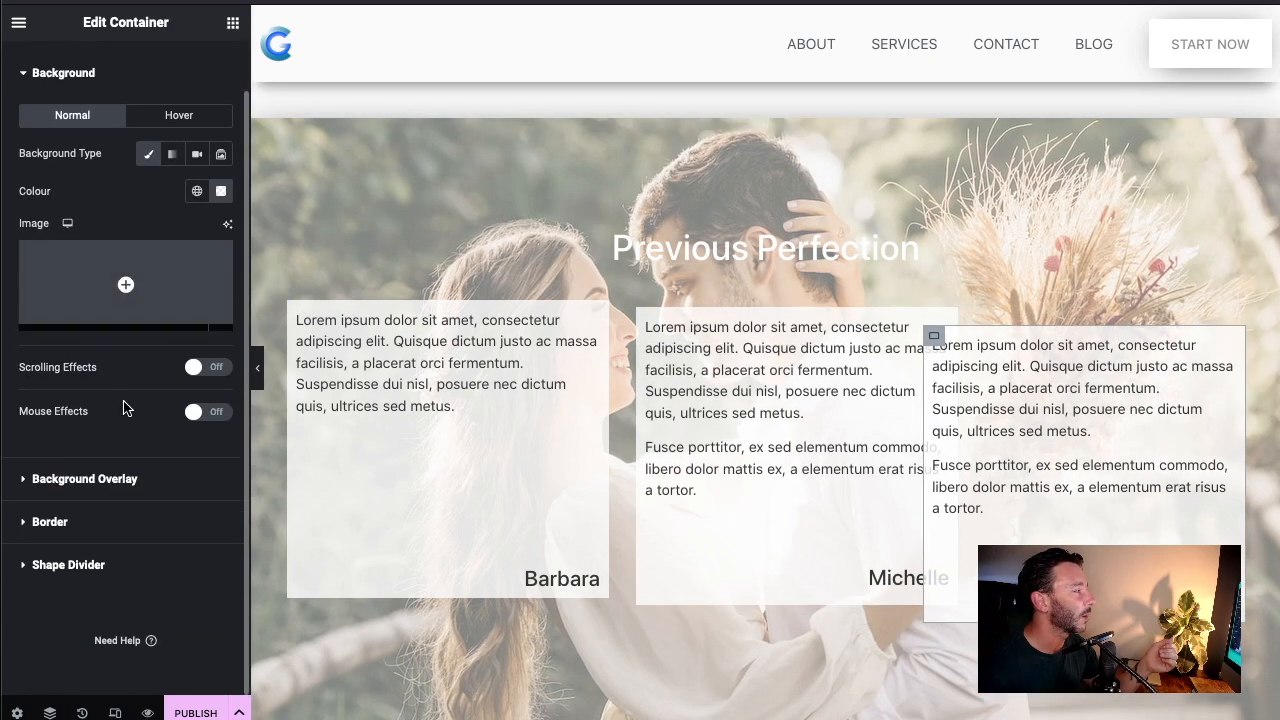
{"action": "left_click", "coordinate": [103, 520]}
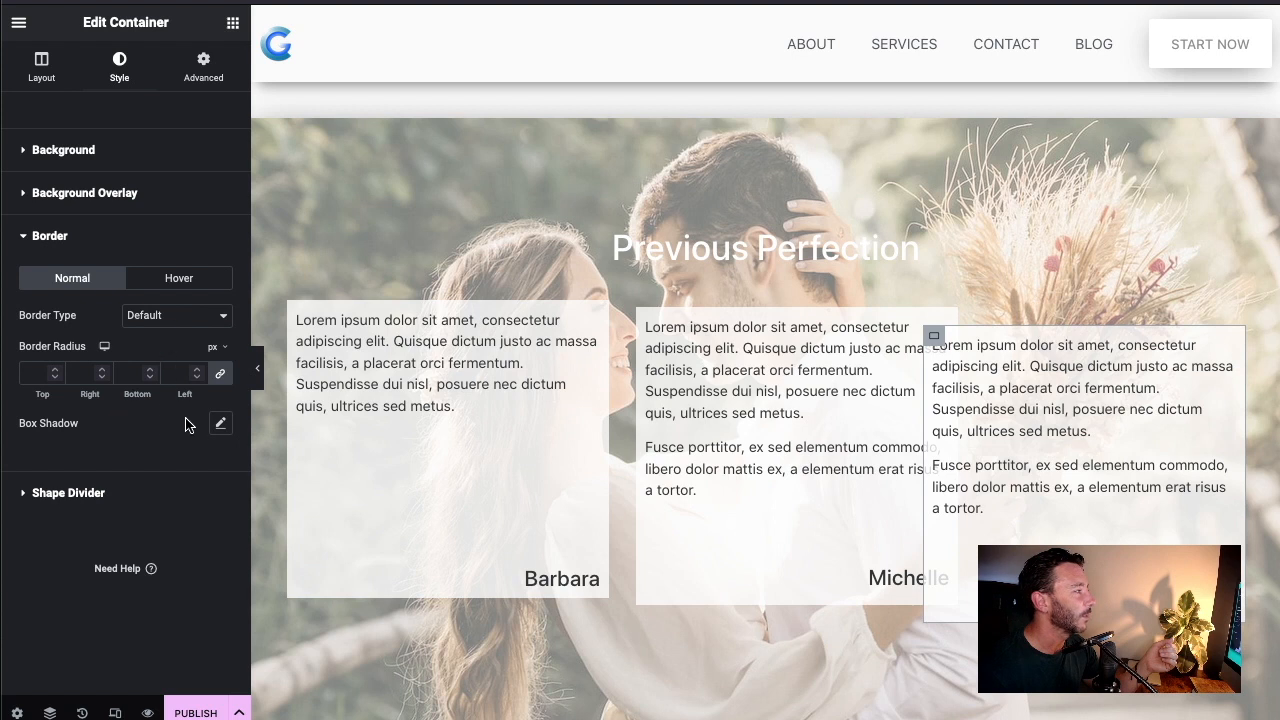
{"action": "left_click", "coordinate": [221, 424]}
{"action": "scroll", "coordinate": [78, 572], "scroll_direction": "down", "scroll_amount": 1}
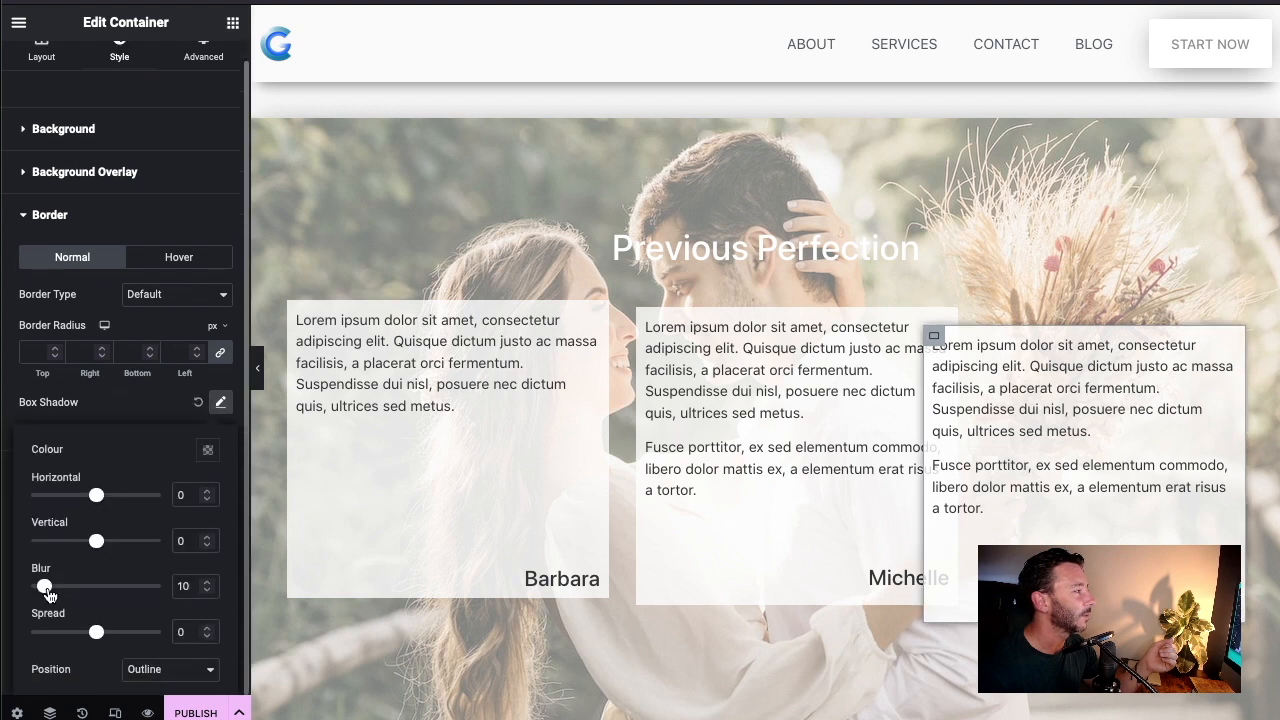
{"action": "left_click_drag", "start_coordinate": [47, 594], "coordinate": [60, 593]}
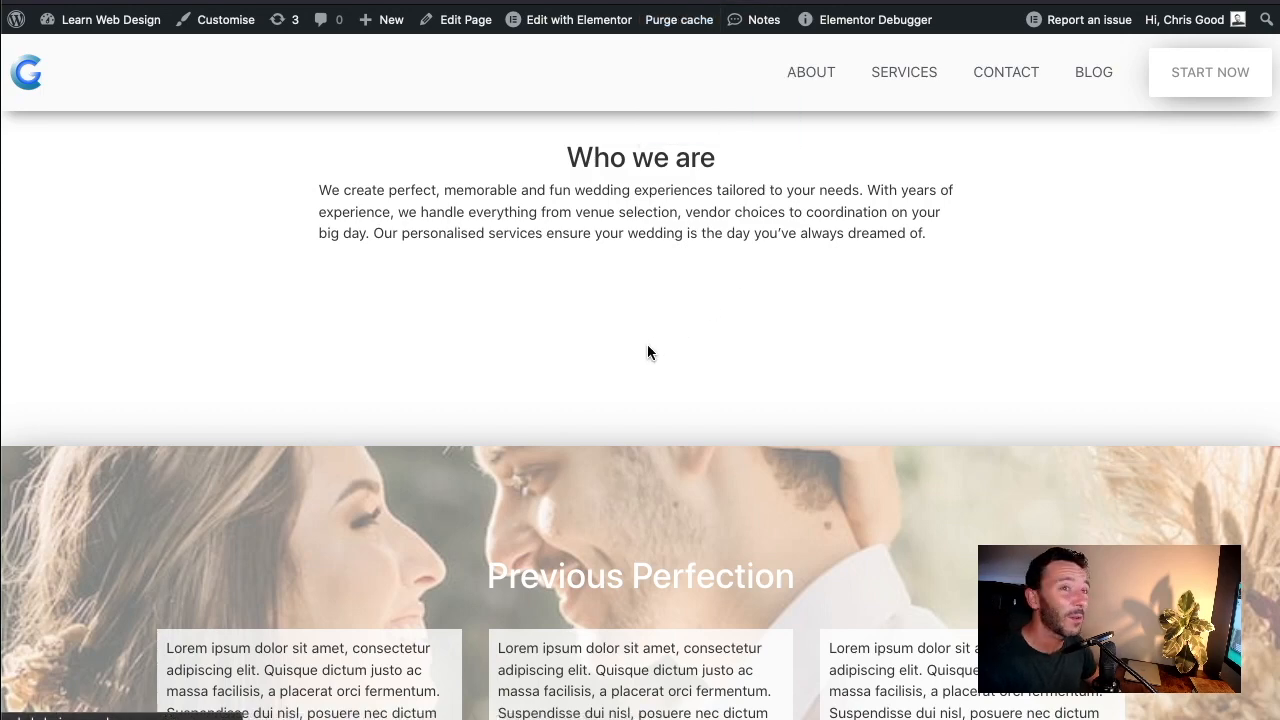
Look through the previewed page from the hero section down to the overlapping testimonial cards to check their scrolling motion and shadows
{"action": "scroll", "coordinate": [645, 360], "scroll_direction": "up", "scroll_amount": 3}
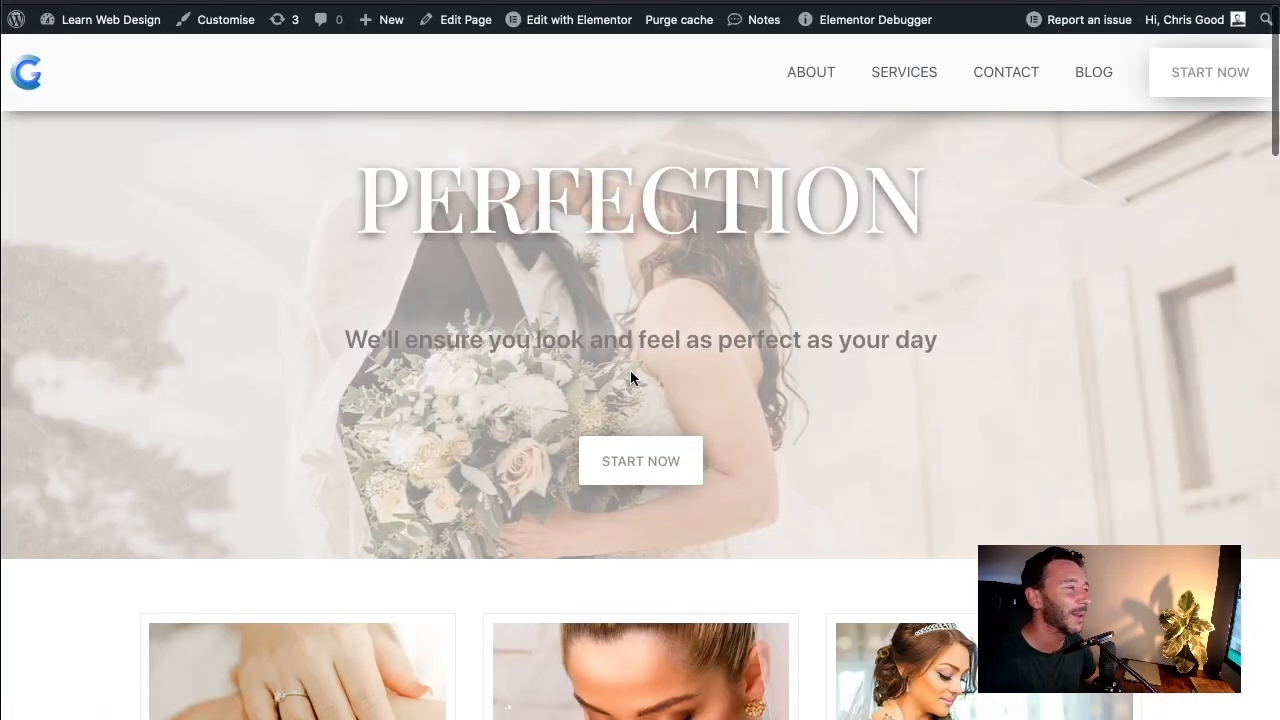
{"action": "scroll", "coordinate": [630, 385], "scroll_direction": "down", "scroll_amount": 10}
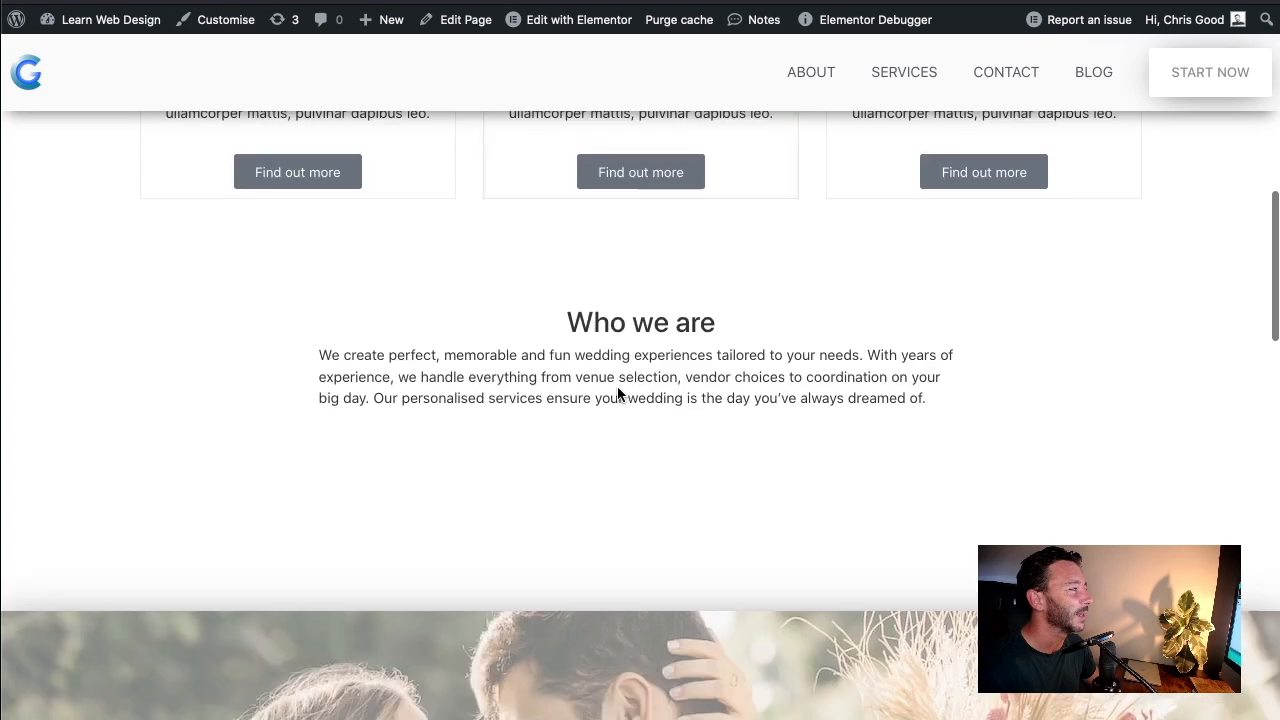
{"action": "scroll", "coordinate": [618, 395], "scroll_direction": "down", "scroll_amount": 5}
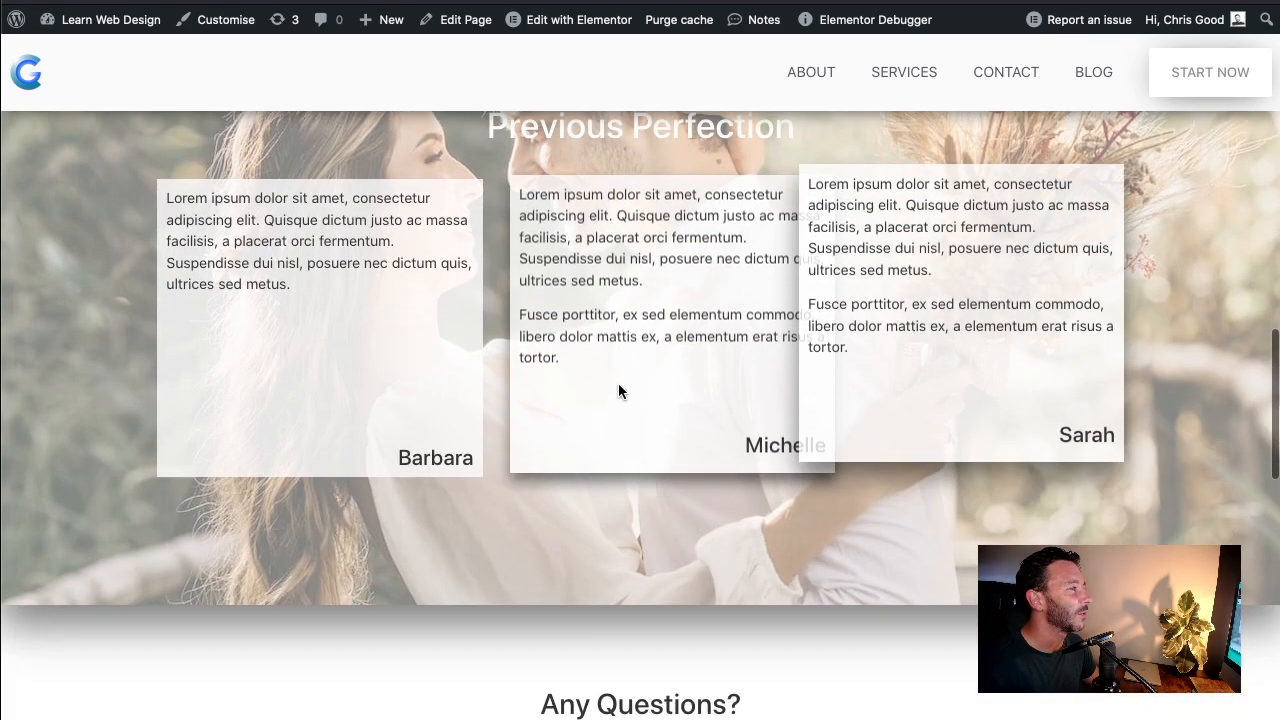
Examine how the three testimonial cards shift against each other on the previewed page
{"action": "scroll", "coordinate": [650, 415], "scroll_direction": "up", "scroll_amount": 4}
{"action": "scroll", "coordinate": [686, 435], "scroll_direction": "down", "scroll_amount": 3}
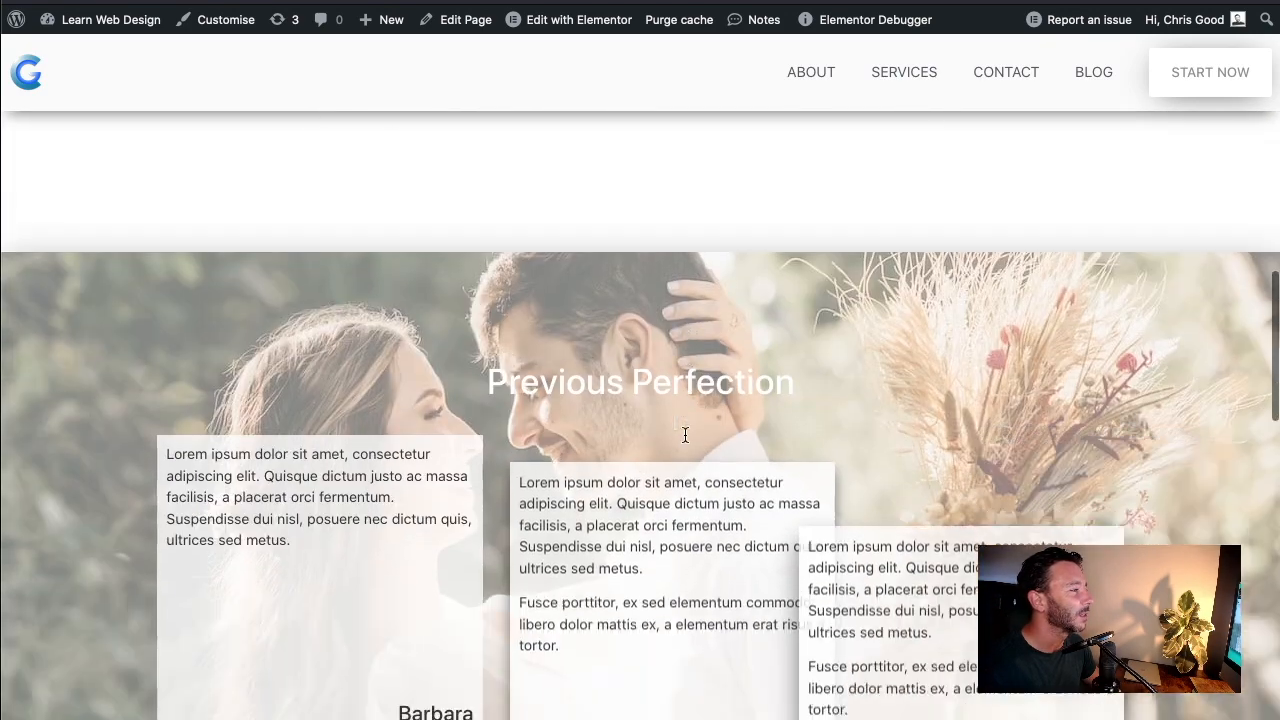
{"action": "scroll", "coordinate": [677, 433], "scroll_direction": "down", "scroll_amount": 3}
{"action": "scroll", "coordinate": [677, 433], "scroll_direction": "up", "scroll_amount": 4}
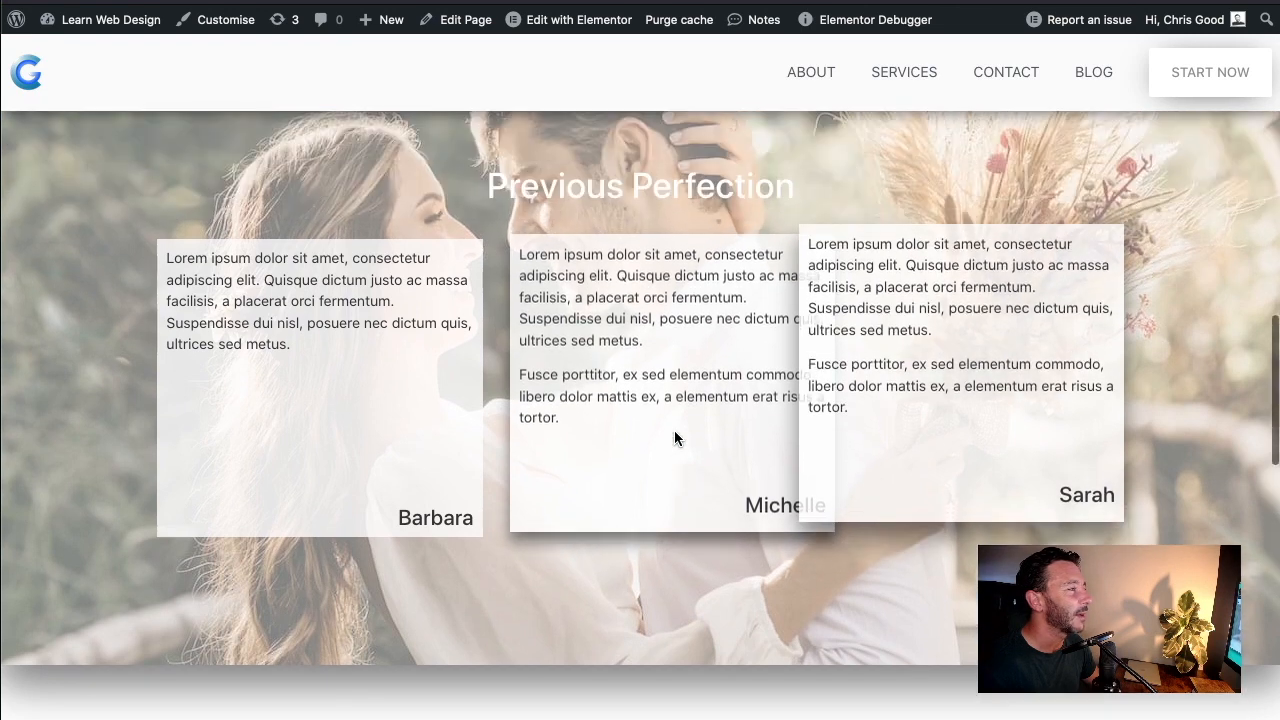
{"action": "scroll", "coordinate": [677, 428], "scroll_direction": "down", "scroll_amount": 2}
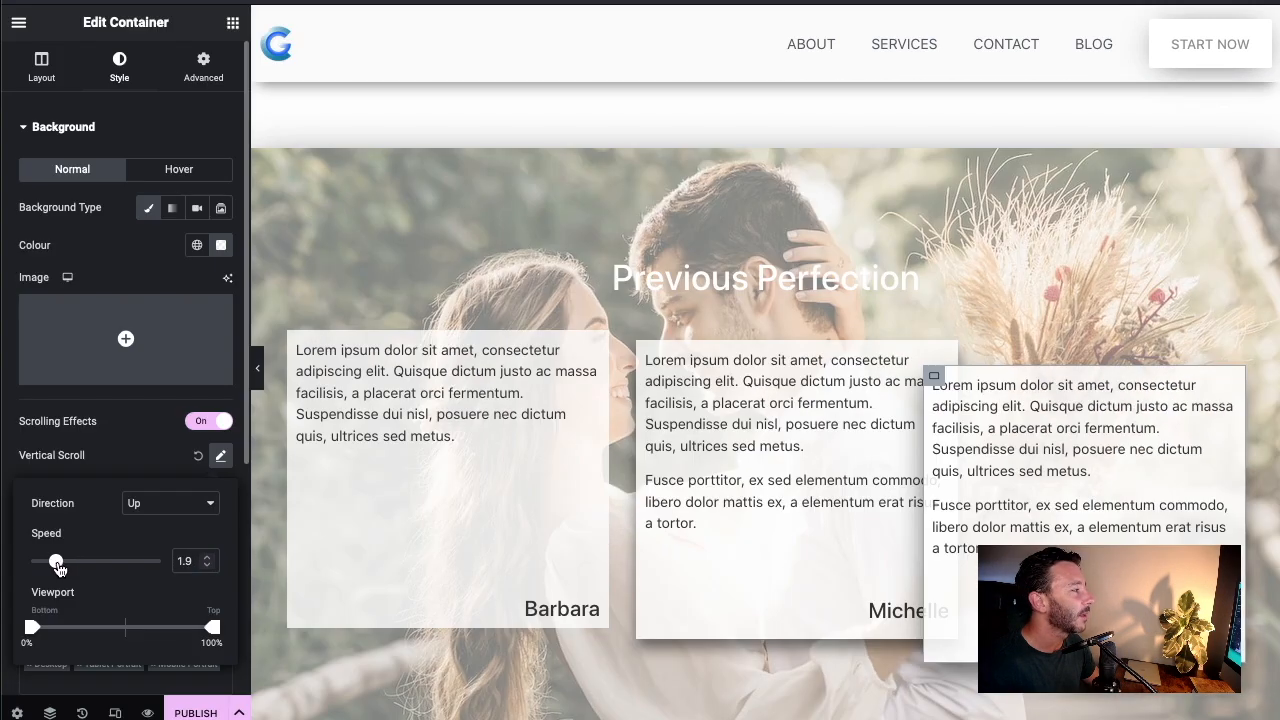
Examine the third testimonial container's vertical scroll motion over the middle card in the editor
{"action": "scroll", "coordinate": [1017, 515], "scroll_direction": "down", "scroll_amount": 2}
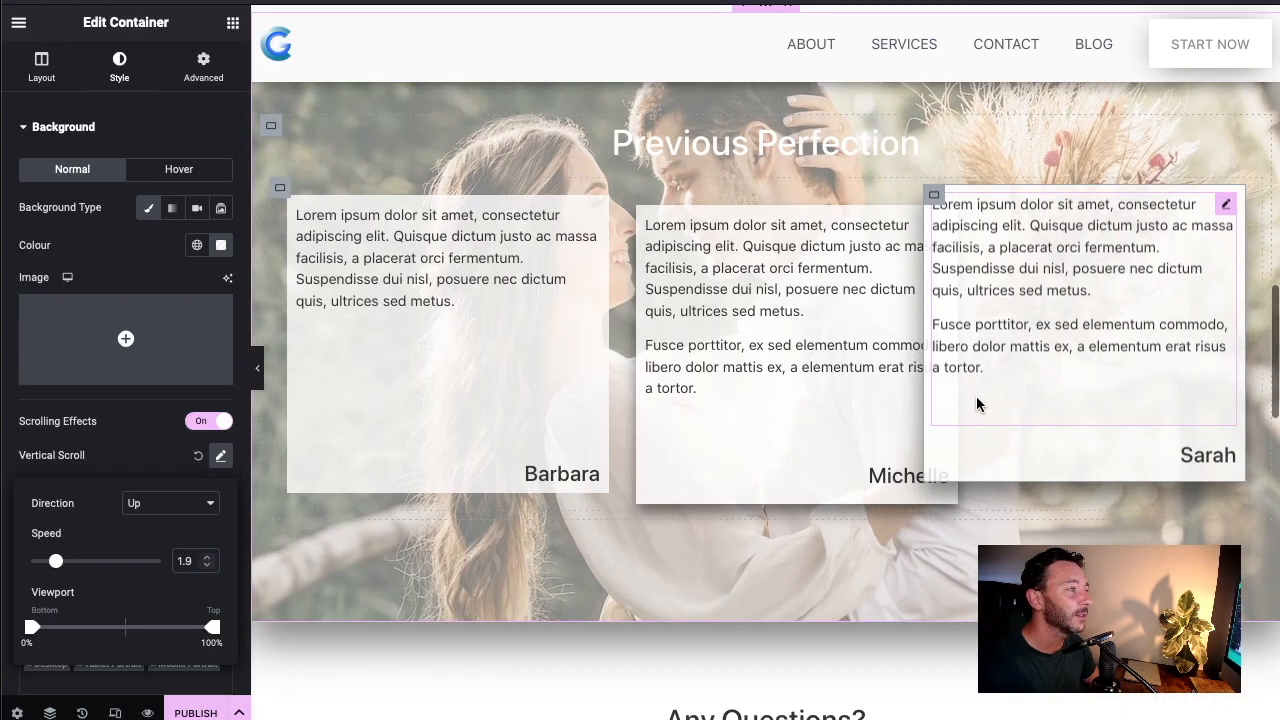
{"action": "scroll", "coordinate": [972, 401], "scroll_direction": "down", "scroll_amount": 2}
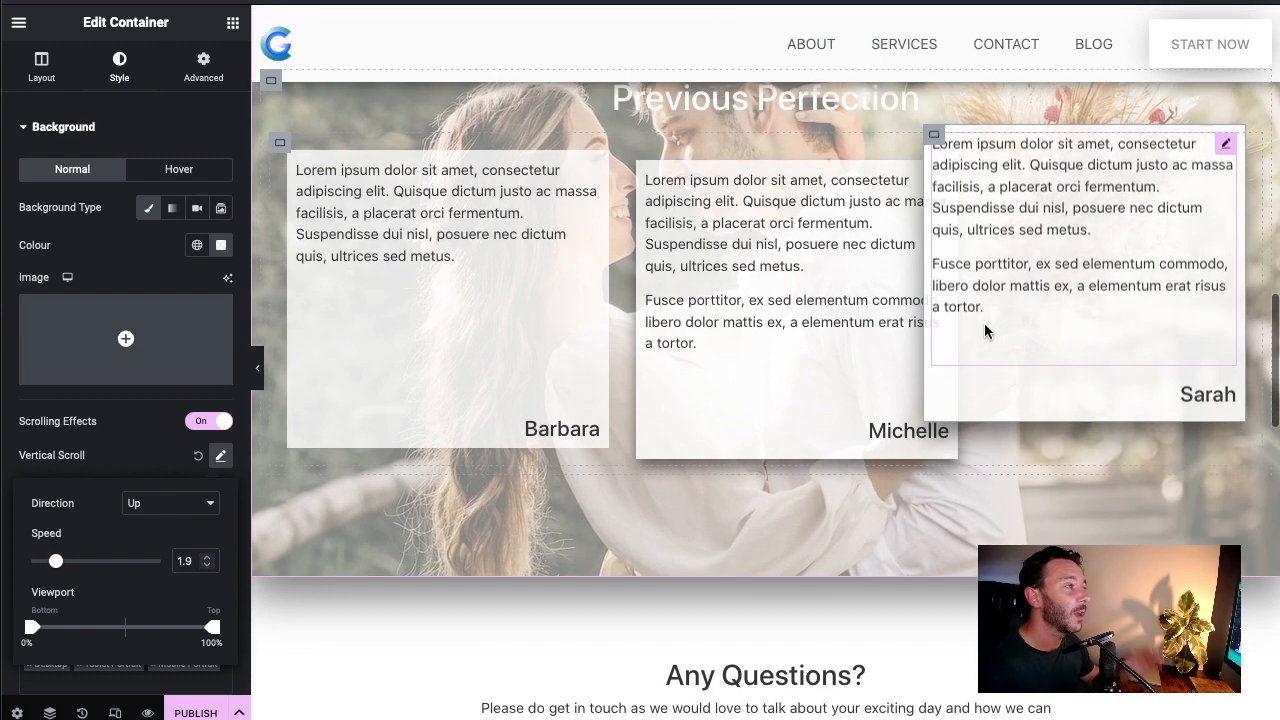
{"action": "scroll", "coordinate": [928, 334], "scroll_direction": "up", "scroll_amount": 3}
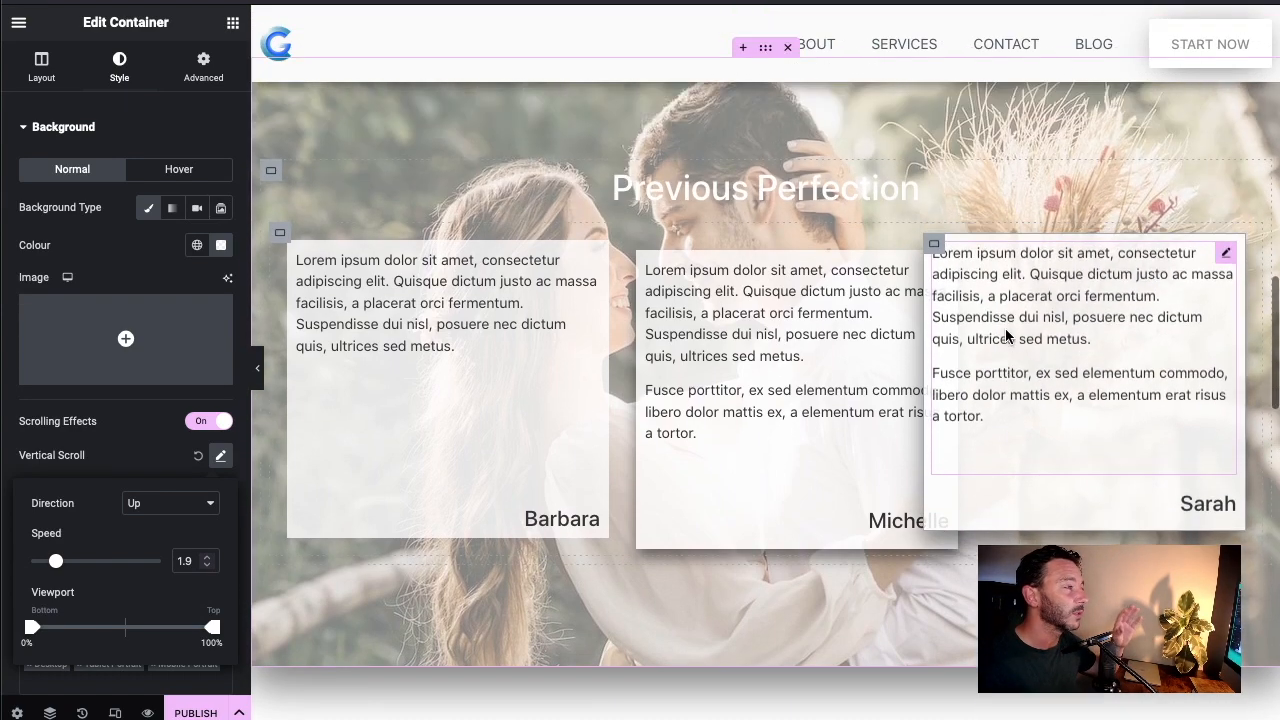
{"action": "scroll", "coordinate": [780, 393], "scroll_direction": "down", "scroll_amount": 3}
{"action": "scroll", "coordinate": [763, 391], "scroll_direction": "up", "scroll_amount": 4}
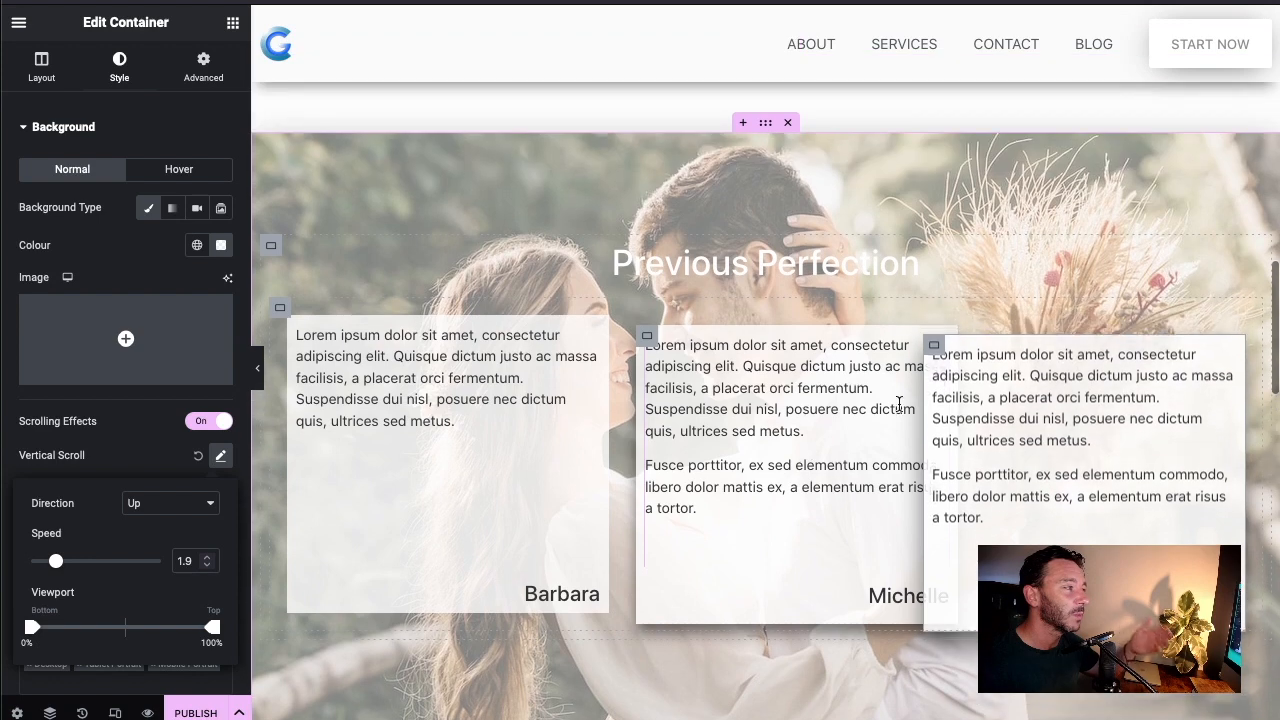
{"action": "scroll", "coordinate": [1075, 480], "scroll_direction": "up", "scroll_amount": 1}
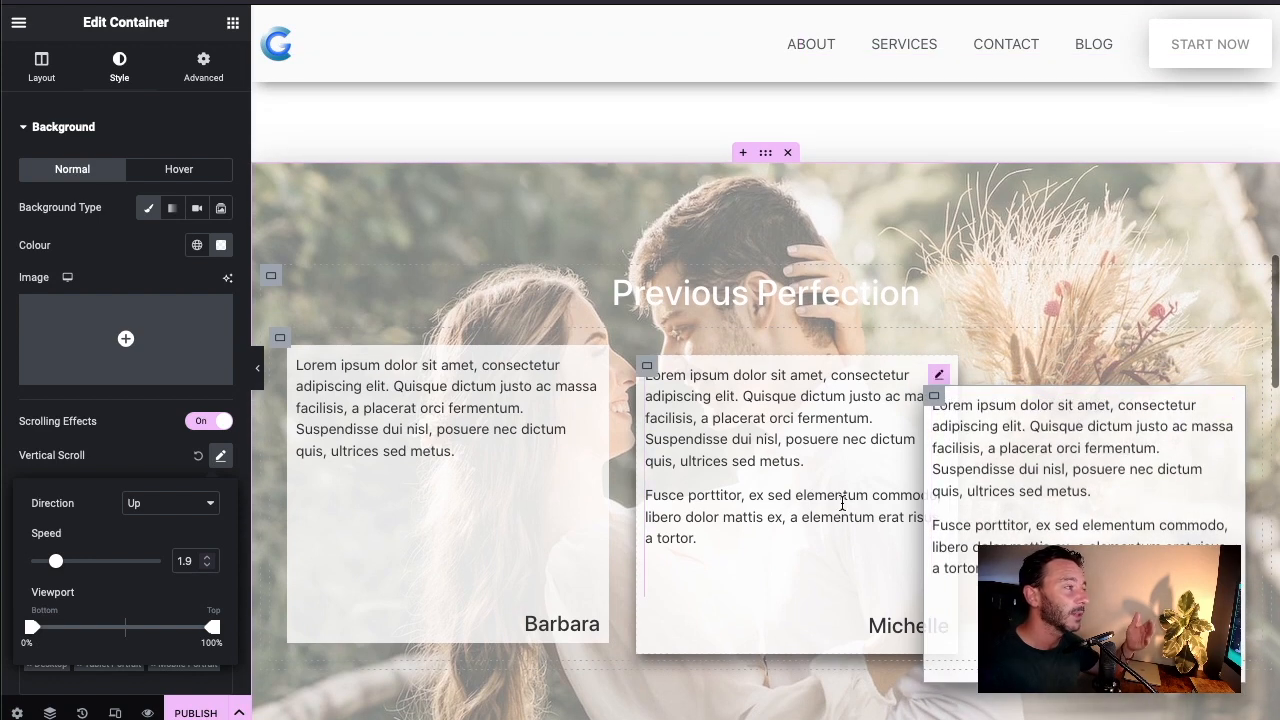
{"action": "scroll", "coordinate": [812, 528], "scroll_direction": "down", "scroll_amount": 1}
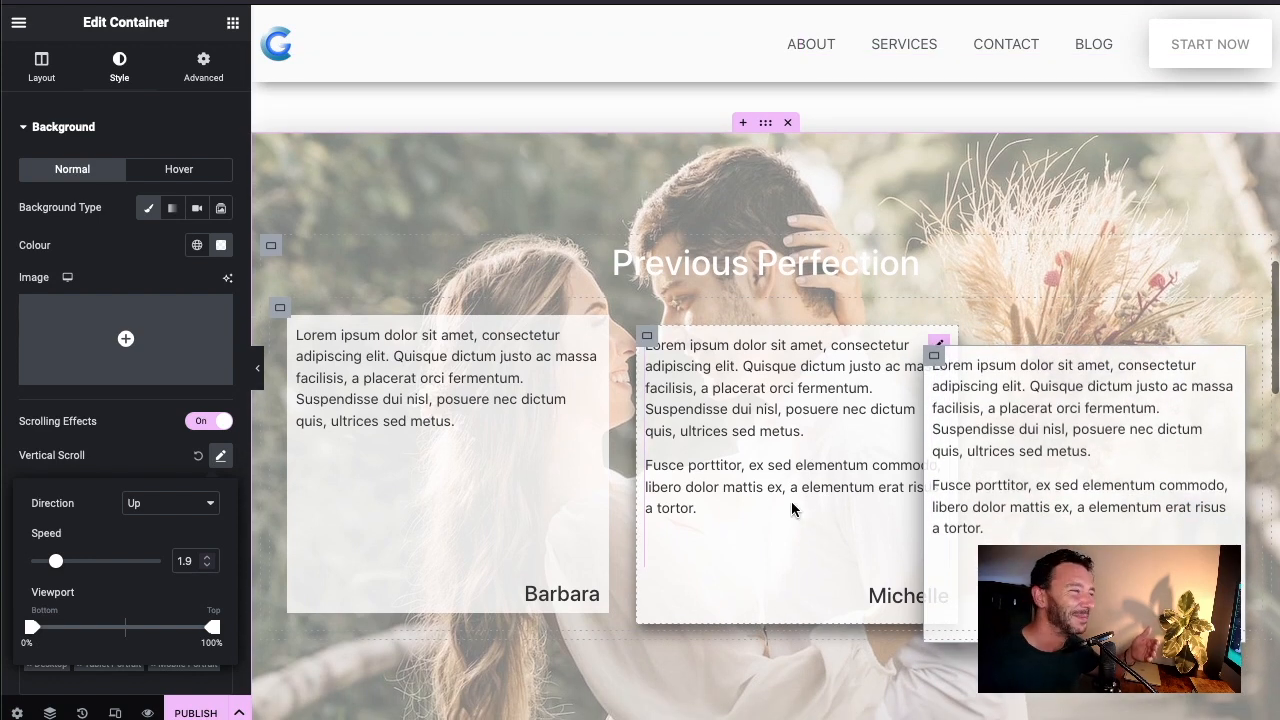
{"action": "scroll", "coordinate": [543, 229], "scroll_direction": "down", "scroll_amount": 1}
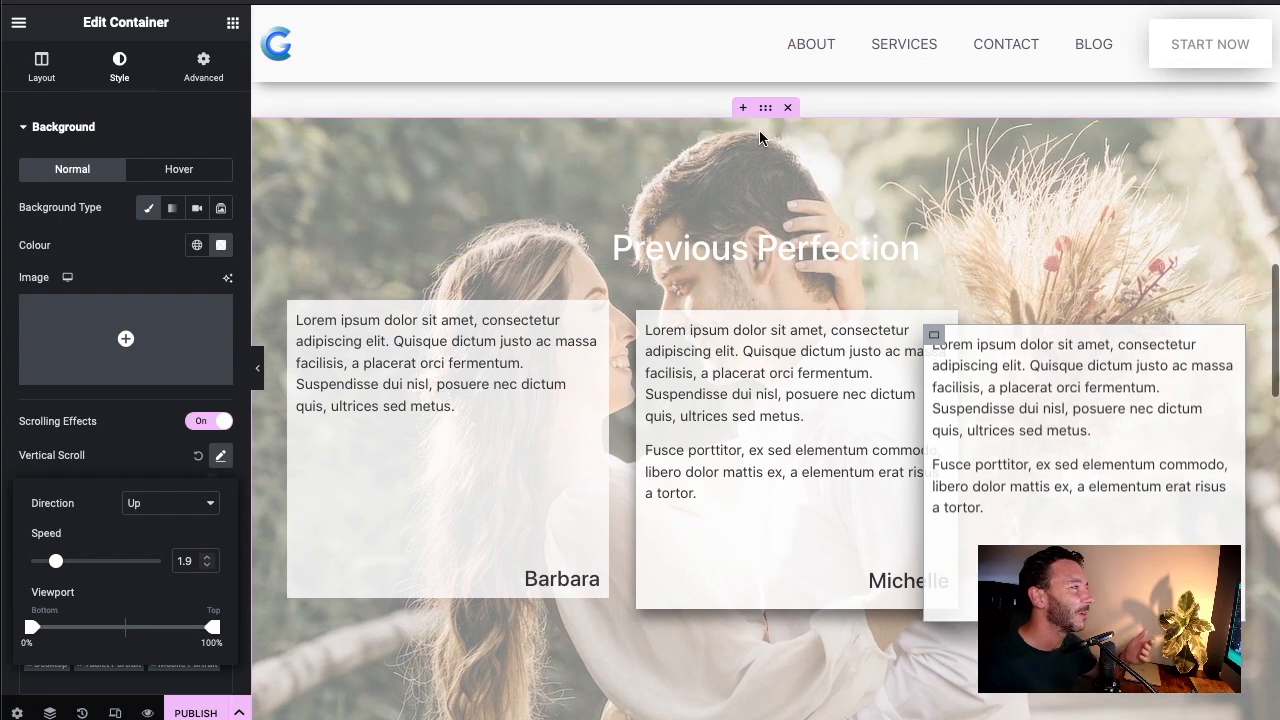
Open the Vertical Scroll settings under Scrolling Effects for the Previous Perfection section's background image
{"action": "scroll", "coordinate": [130, 437], "scroll_direction": "down", "scroll_amount": 2}
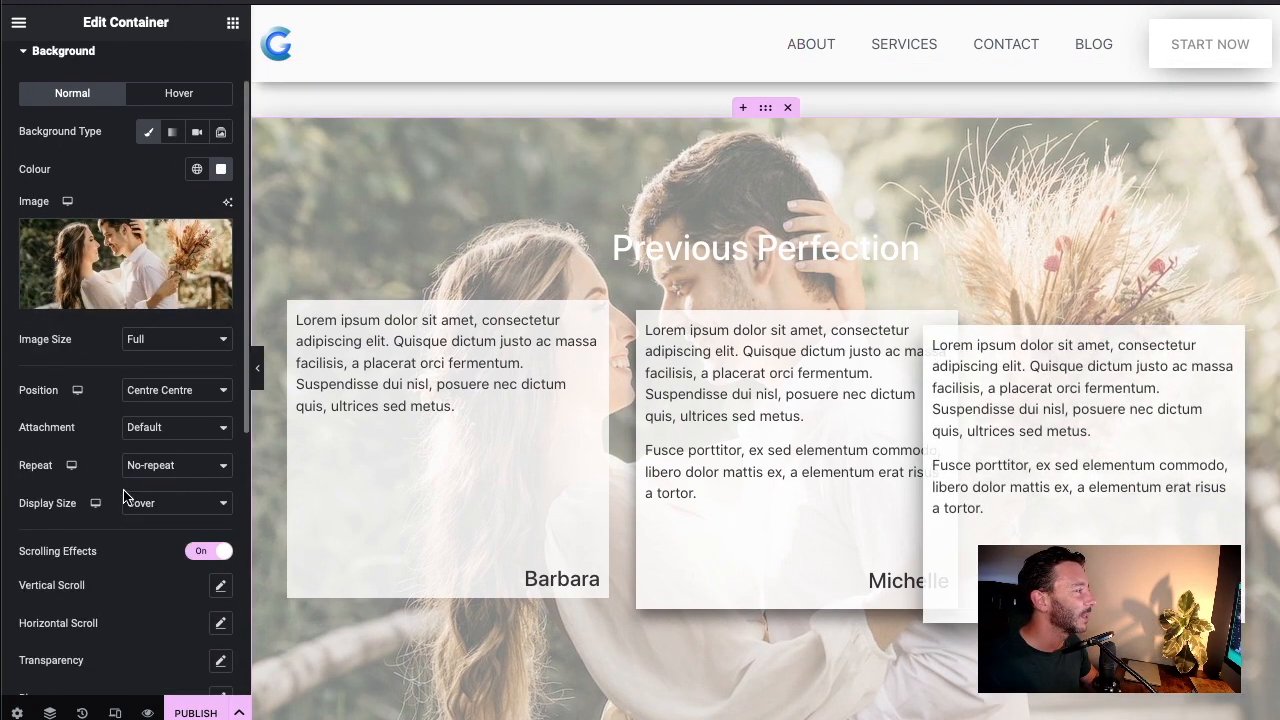
{"action": "scroll", "coordinate": [193, 558], "scroll_direction": "down", "scroll_amount": 1}
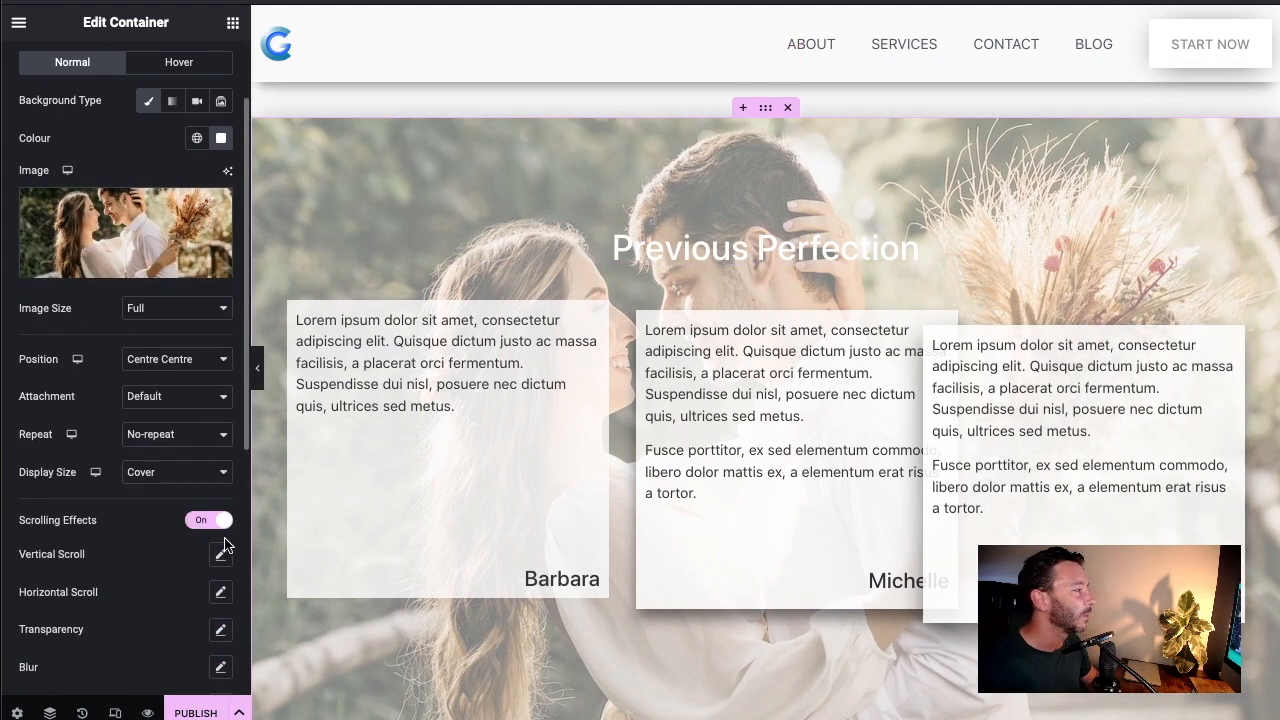
{"action": "left_click", "coordinate": [220, 553]}
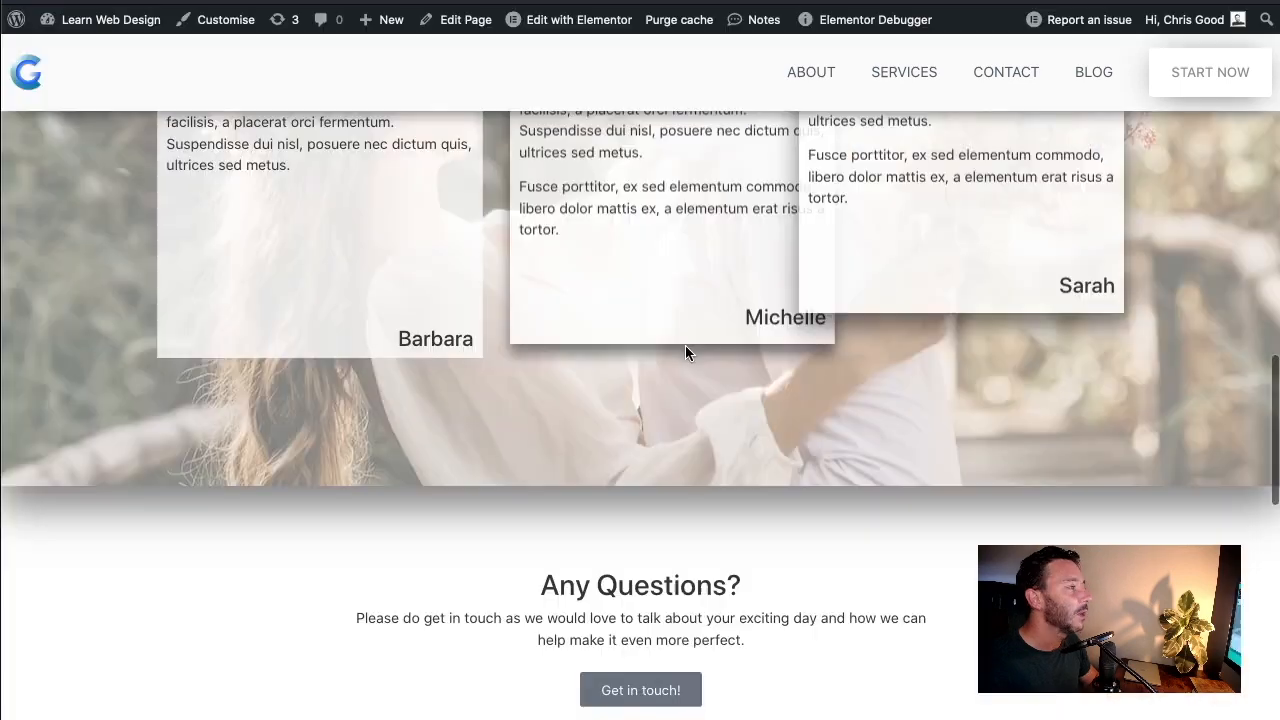
Review the Previous Perfection section on the previewed page for the cards' overlap, shadows and differing scroll speeds
{"action": "scroll", "coordinate": [688, 348], "scroll_direction": "up", "scroll_amount": 5}
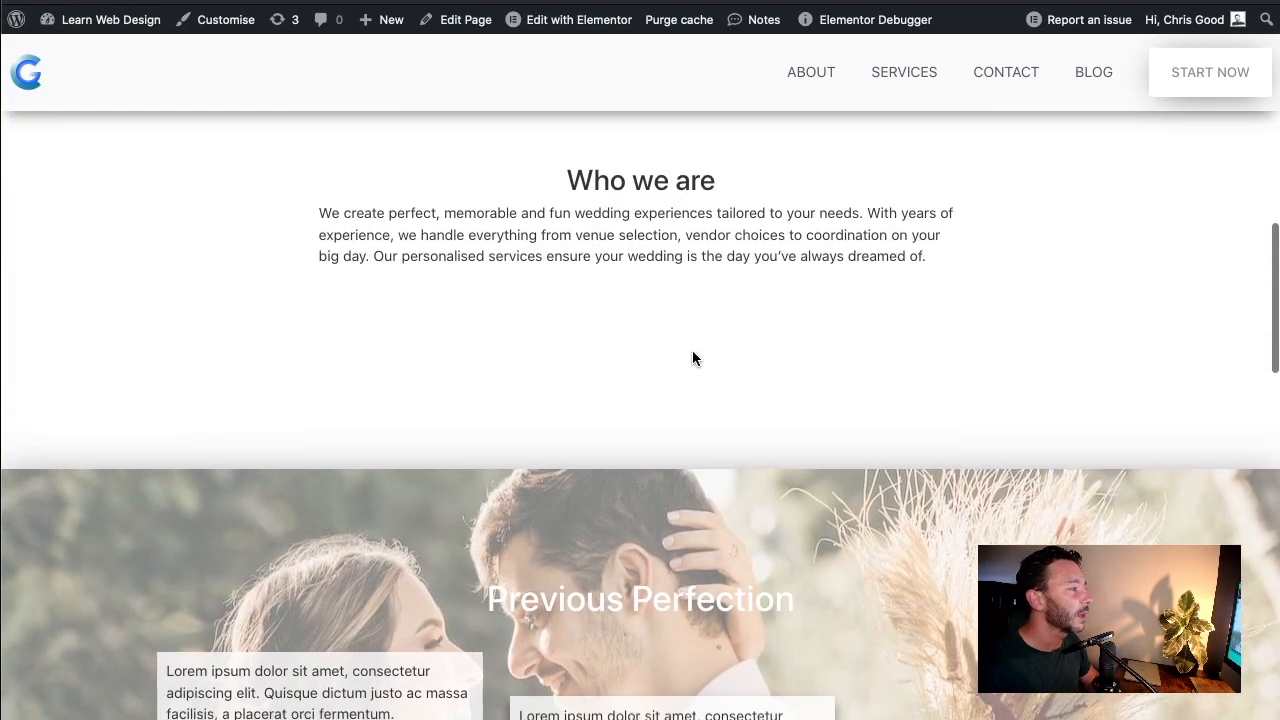
{"action": "scroll", "coordinate": [692, 355], "scroll_direction": "down", "scroll_amount": 3}
{"action": "scroll", "coordinate": [697, 341], "scroll_direction": "up", "scroll_amount": 2}
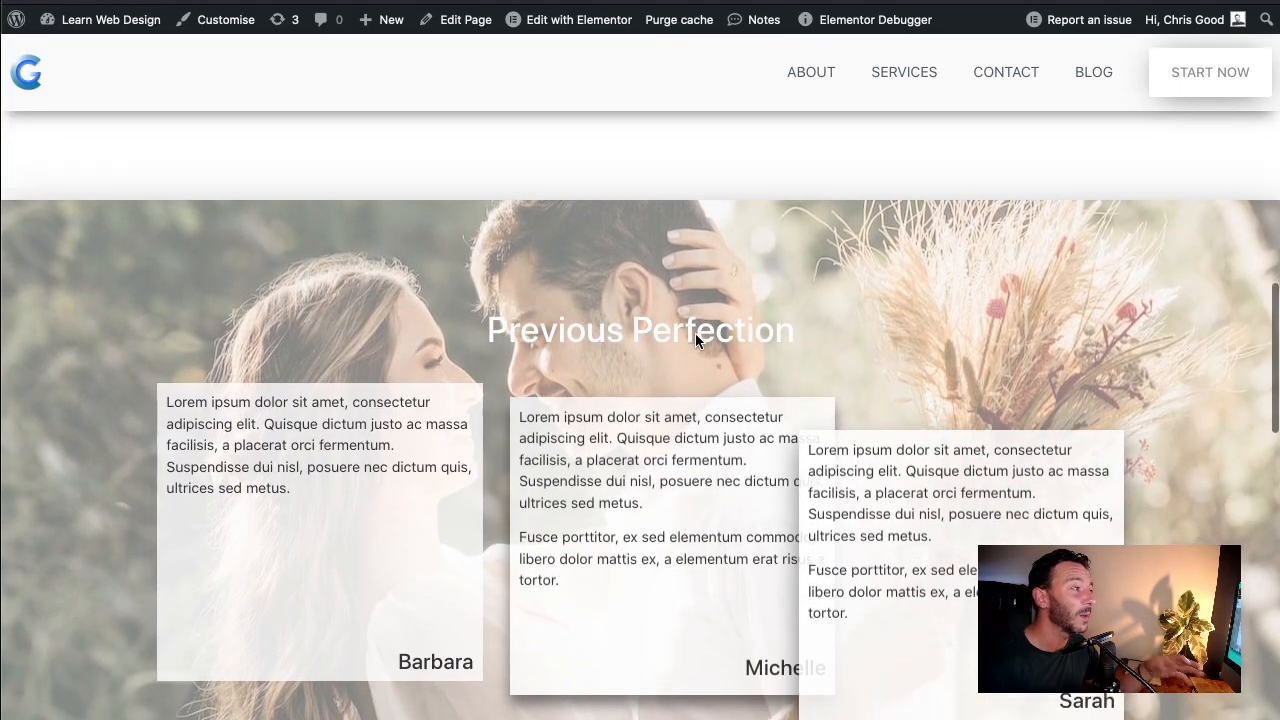
{"action": "scroll", "coordinate": [705, 353], "scroll_direction": "down", "scroll_amount": 2}
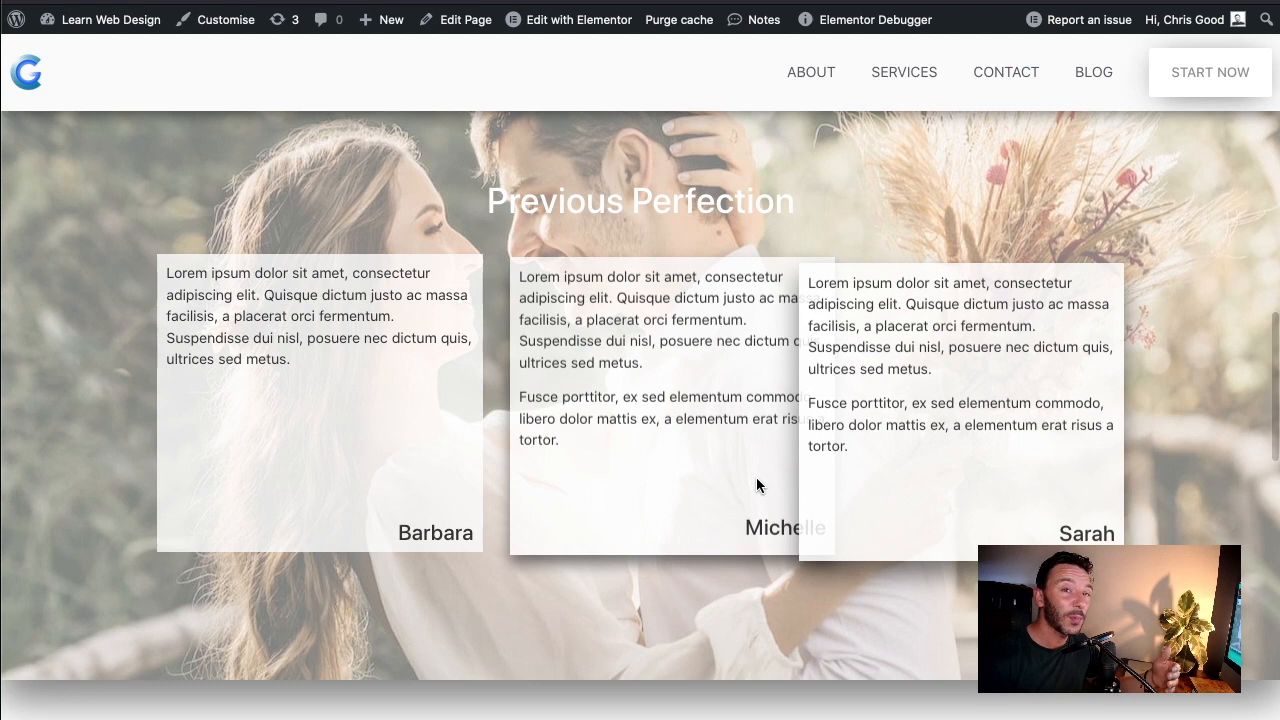
{"action": "scroll", "coordinate": [770, 443], "scroll_direction": "up", "scroll_amount": 1}
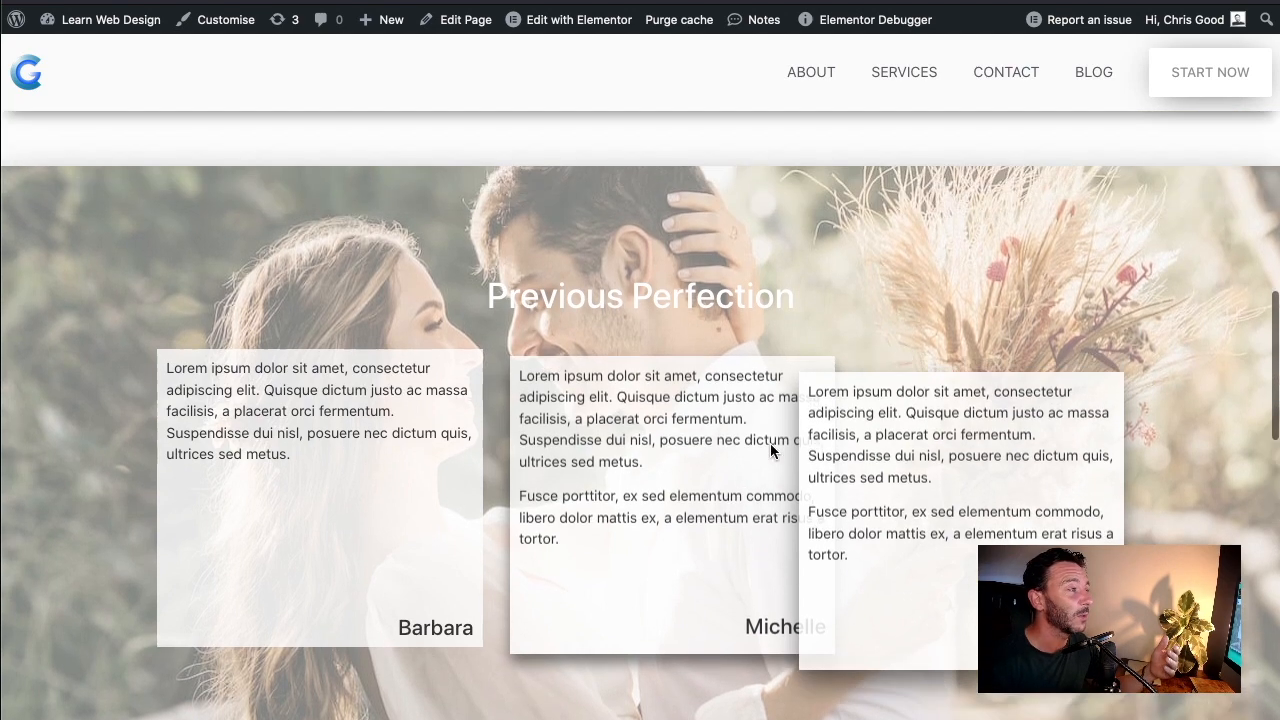
{"action": "scroll", "coordinate": [802, 455], "scroll_direction": "down", "scroll_amount": 2}
{"action": "scroll", "coordinate": [792, 444], "scroll_direction": "up", "scroll_amount": 1}
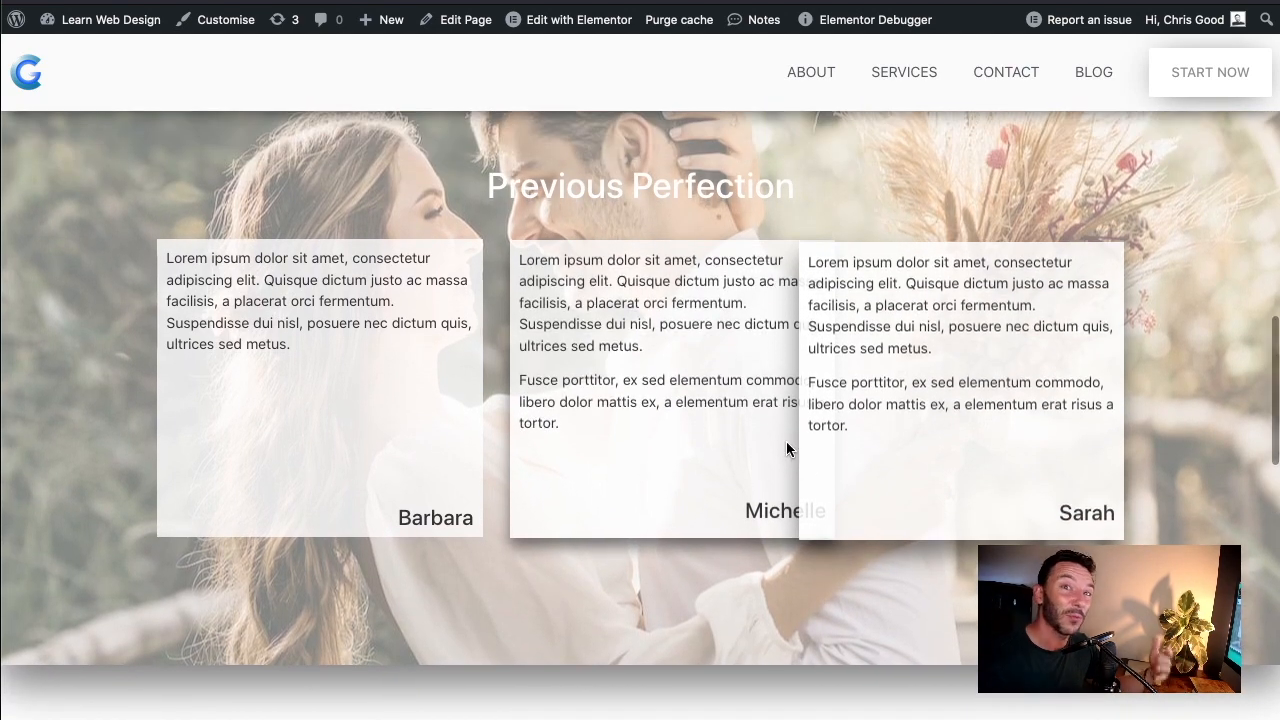
{"action": "scroll", "coordinate": [786, 420], "scroll_direction": "down", "scroll_amount": 1}
{"action": "scroll", "coordinate": [786, 420], "scroll_direction": "down", "scroll_amount": 1}
{"action": "scroll", "coordinate": [776, 405], "scroll_direction": "up", "scroll_amount": 2}
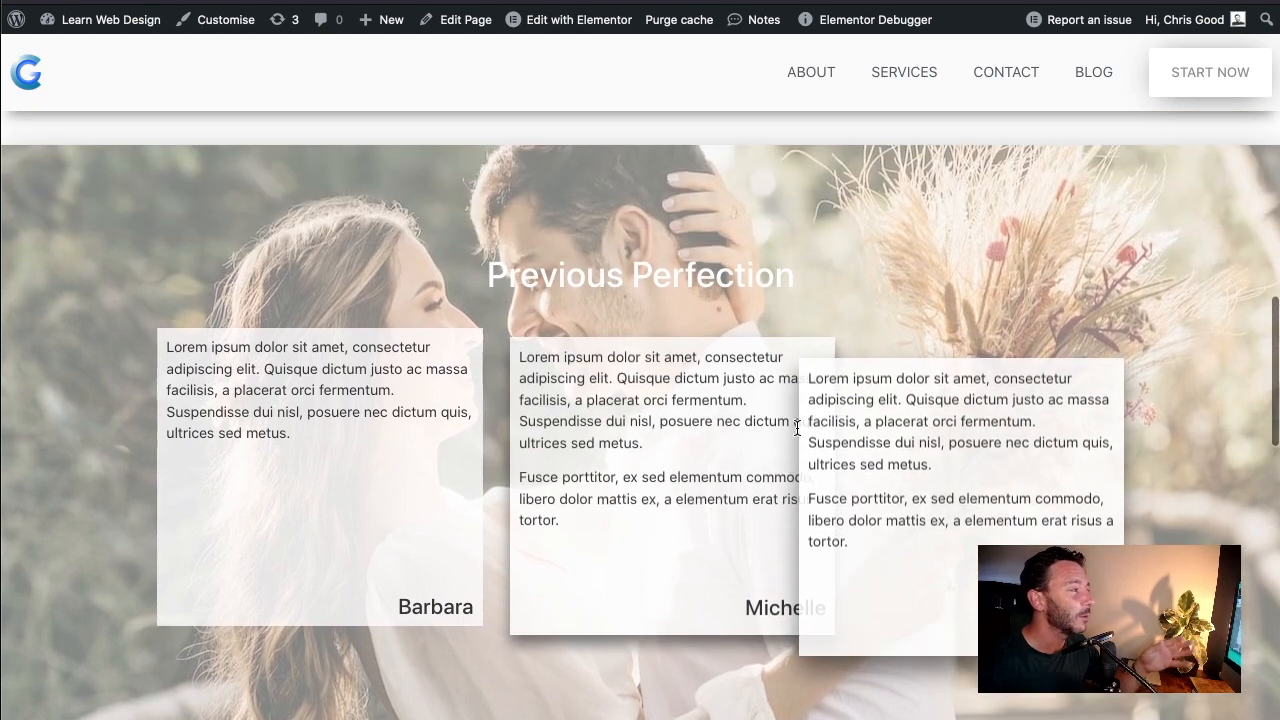
{"action": "scroll", "coordinate": [789, 424], "scroll_direction": "down", "scroll_amount": 2}
{"action": "scroll", "coordinate": [787, 424], "scroll_direction": "down", "scroll_amount": 2}
{"action": "scroll", "coordinate": [766, 423], "scroll_direction": "up", "scroll_amount": 5}
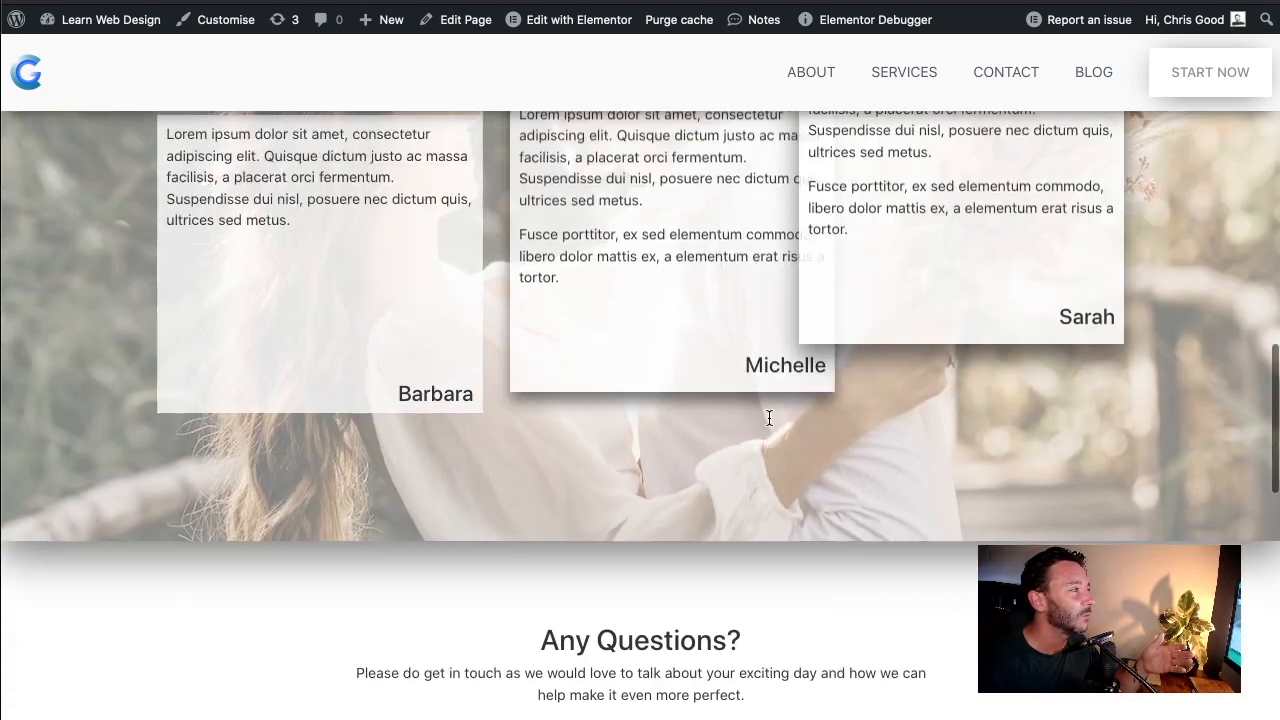
{"action": "scroll", "coordinate": [764, 414], "scroll_direction": "down", "scroll_amount": 1}
{"action": "scroll", "coordinate": [764, 416], "scroll_direction": "down", "scroll_amount": 2}
{"action": "scroll", "coordinate": [766, 425], "scroll_direction": "up", "scroll_amount": 3}
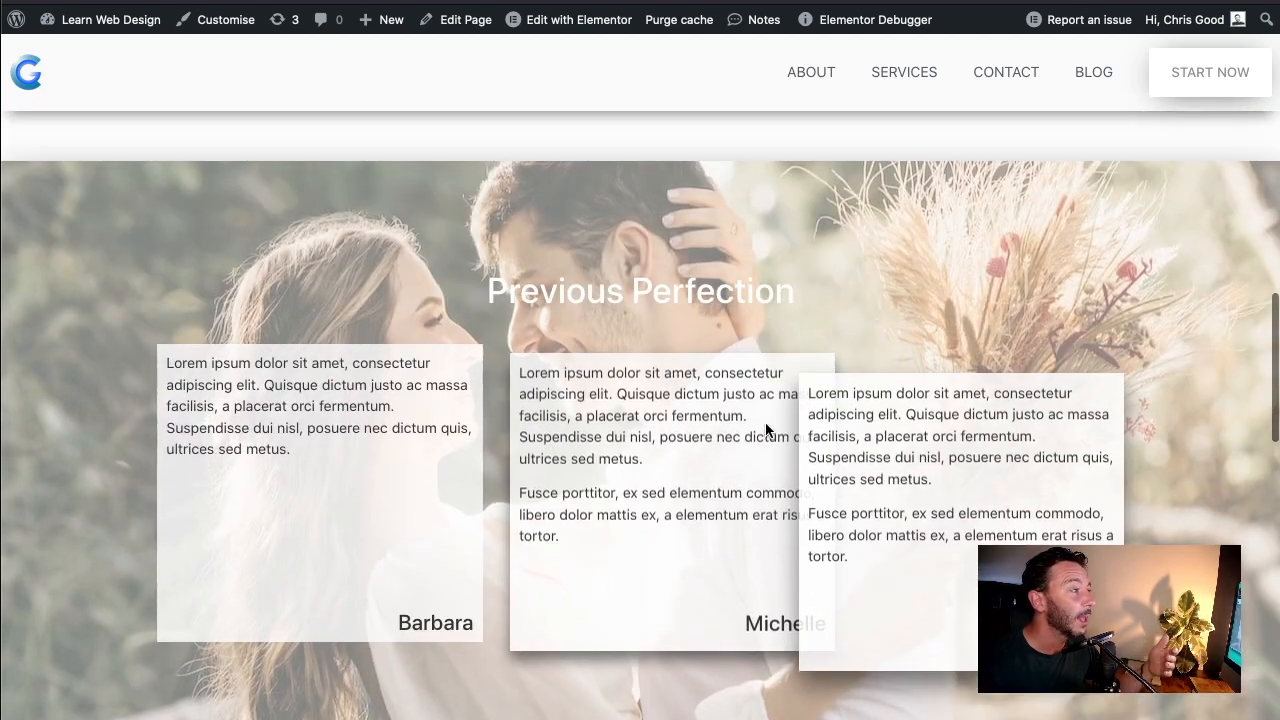
Compare the hero section's depth effects with those of the testimonial section across the previewed page
{"action": "scroll", "coordinate": [762, 432], "scroll_direction": "up", "scroll_amount": 1}
{"action": "scroll", "coordinate": [765, 440], "scroll_direction": "up", "scroll_amount": 12}
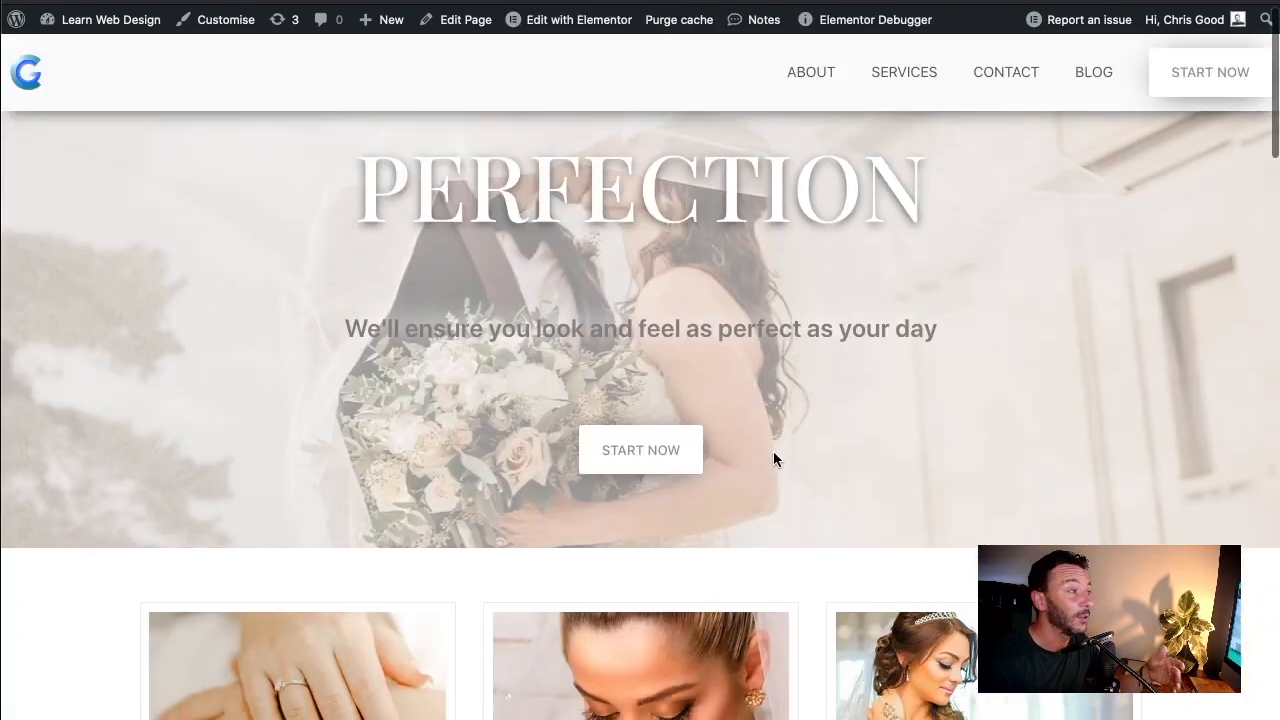
{"action": "scroll", "coordinate": [773, 451], "scroll_direction": "down", "scroll_amount": 10}
{"action": "scroll", "coordinate": [759, 444], "scroll_direction": "down", "scroll_amount": 7}
{"action": "scroll", "coordinate": [758, 445], "scroll_direction": "up", "scroll_amount": 4}
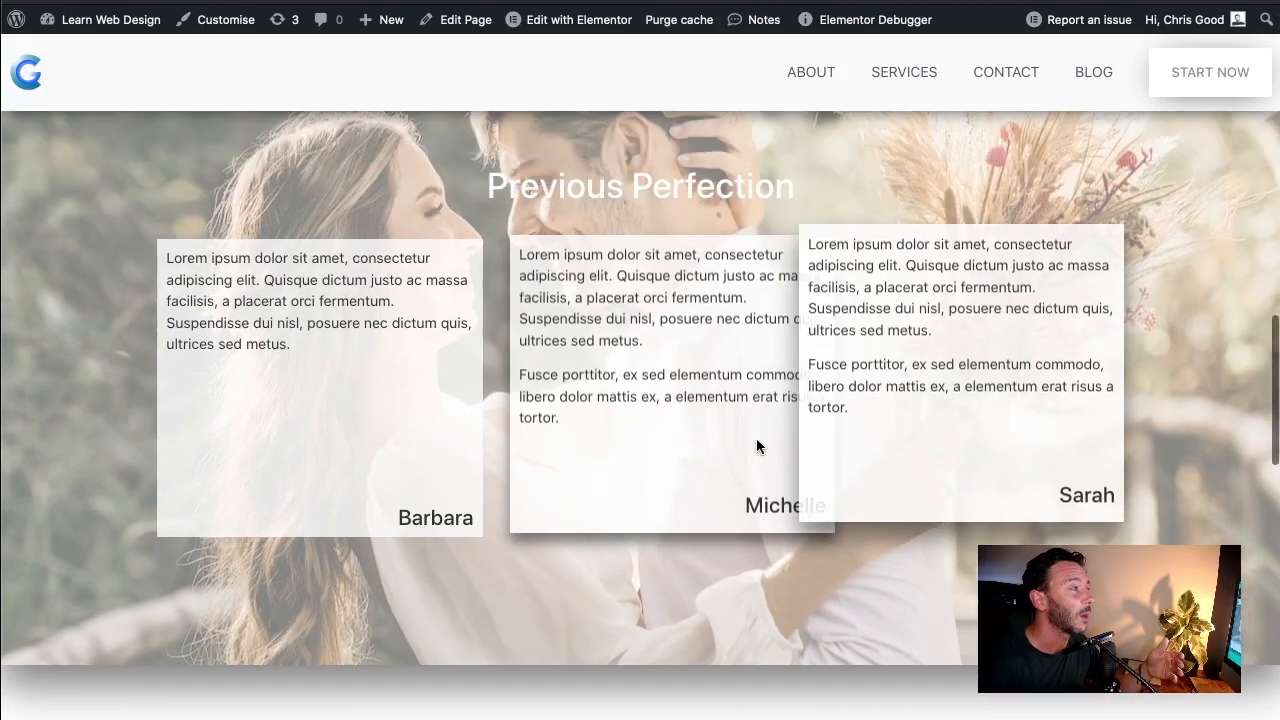
{"action": "scroll", "coordinate": [756, 446], "scroll_direction": "down", "scroll_amount": 2}
{"action": "scroll", "coordinate": [1175, 231], "scroll_direction": "up", "scroll_amount": 10}
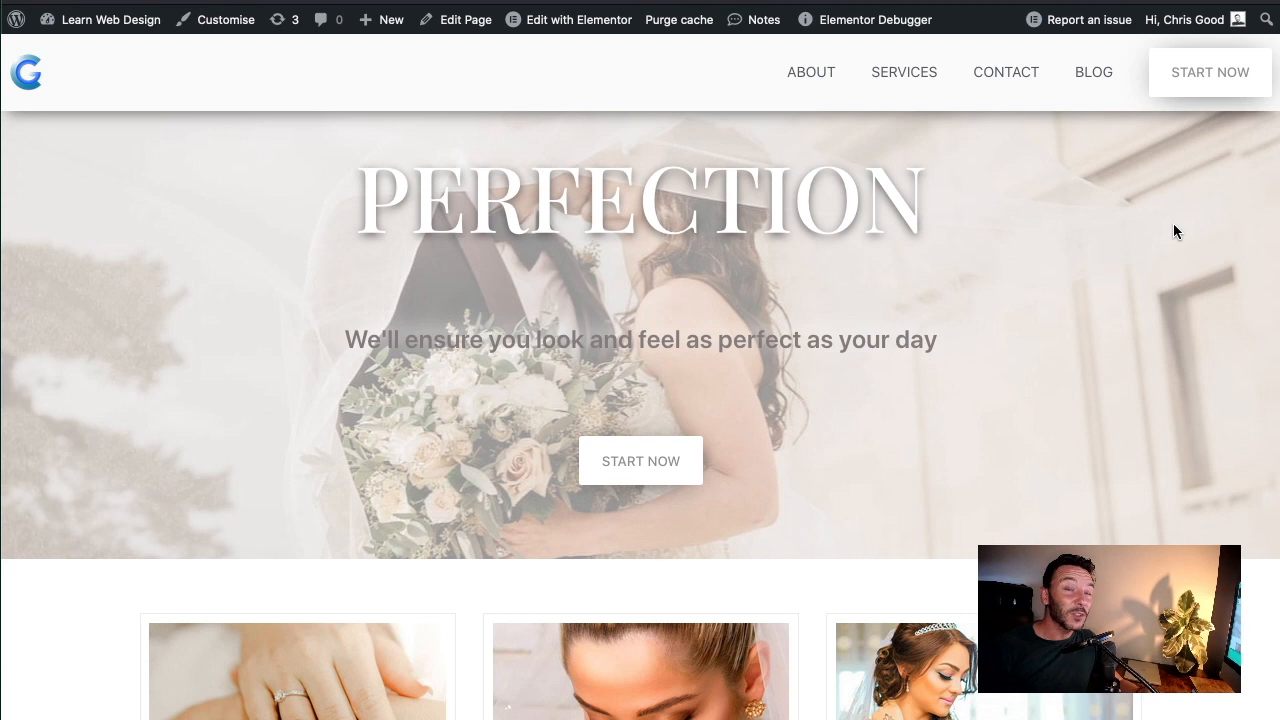
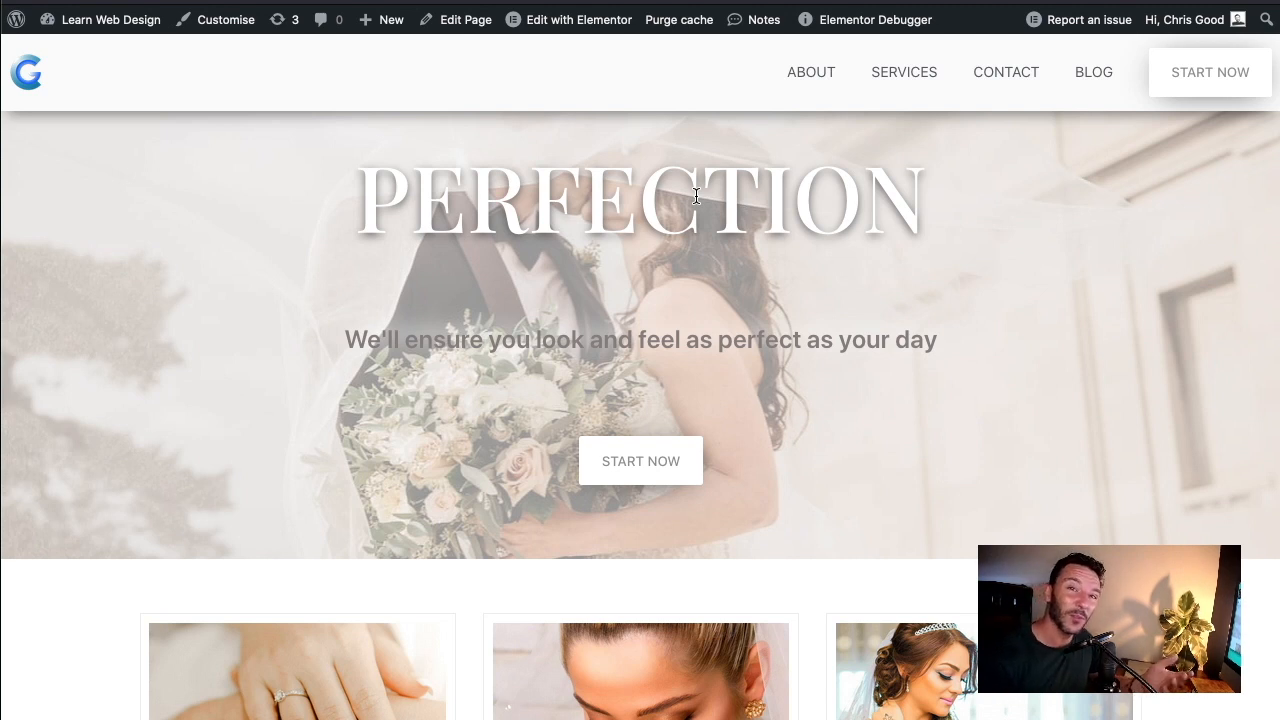
Insert a two-column container above the Who we are section, with a copy of its heading and text in the first column
{"action": "scroll", "coordinate": [652, 361], "scroll_direction": "down", "scroll_amount": 3}
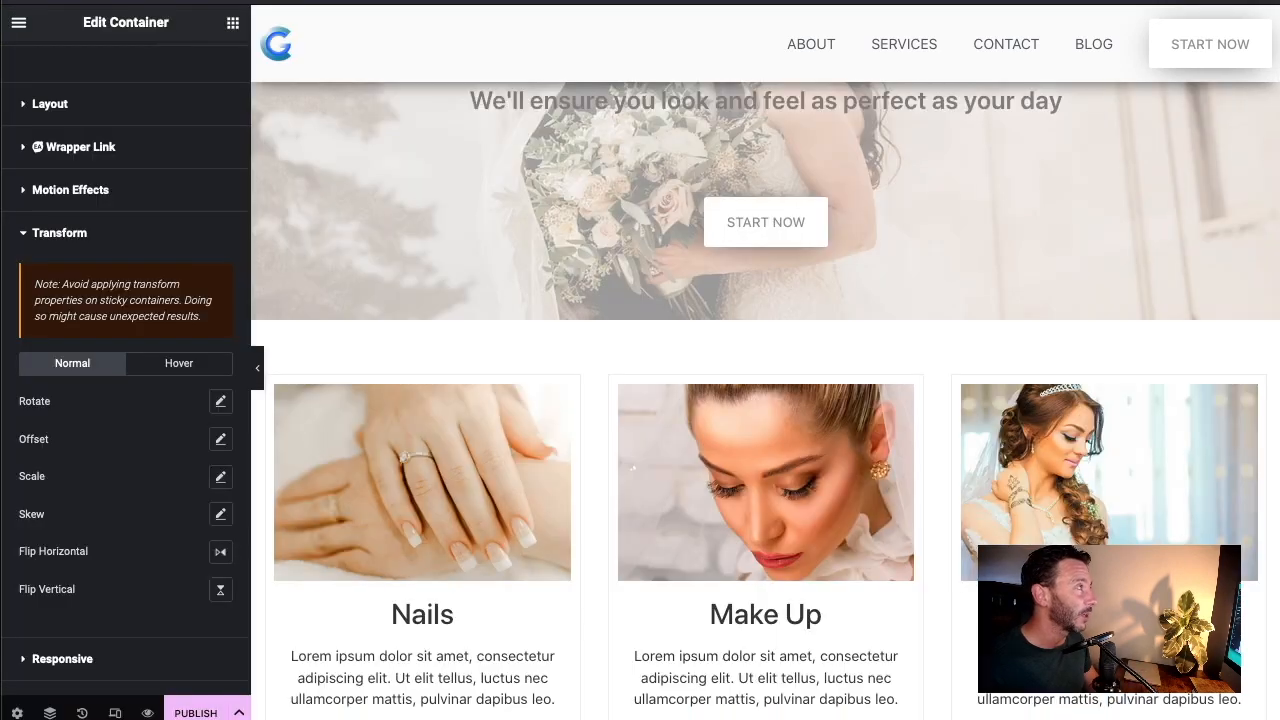
{"action": "scroll", "coordinate": [676, 346], "scroll_direction": "down", "scroll_amount": 3}
{"action": "scroll", "coordinate": [680, 360], "scroll_direction": "up", "scroll_amount": 10}
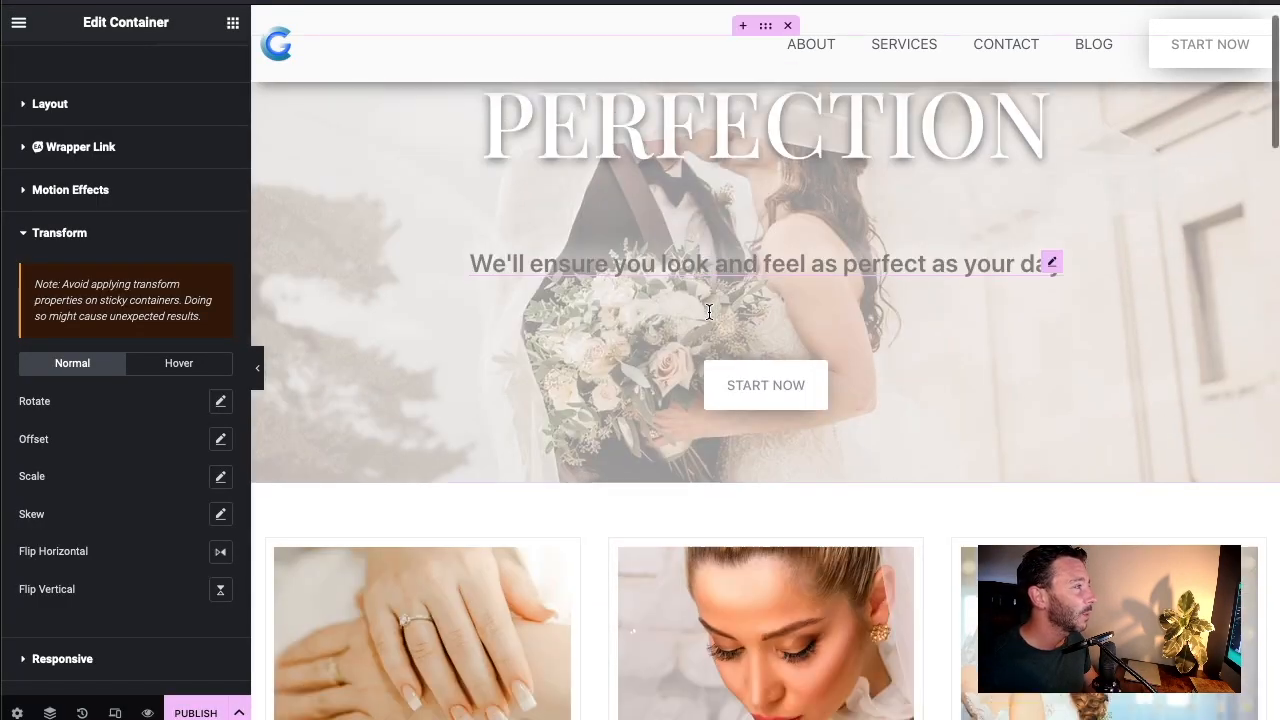
{"action": "scroll", "coordinate": [691, 343], "scroll_direction": "down", "scroll_amount": 3}
{"action": "scroll", "coordinate": [700, 342], "scroll_direction": "up", "scroll_amount": 1}
{"action": "scroll", "coordinate": [714, 344], "scroll_direction": "down", "scroll_amount": 10}
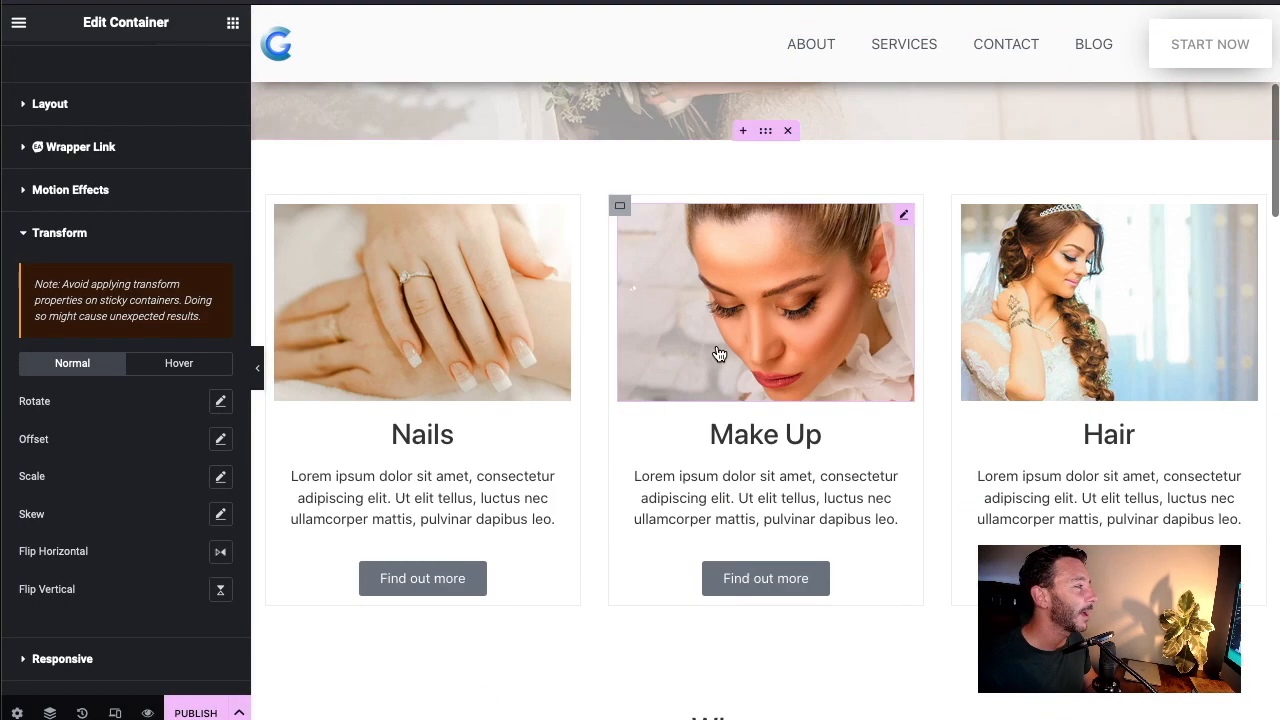
{"action": "scroll", "coordinate": [779, 376], "scroll_direction": "down", "scroll_amount": 5}
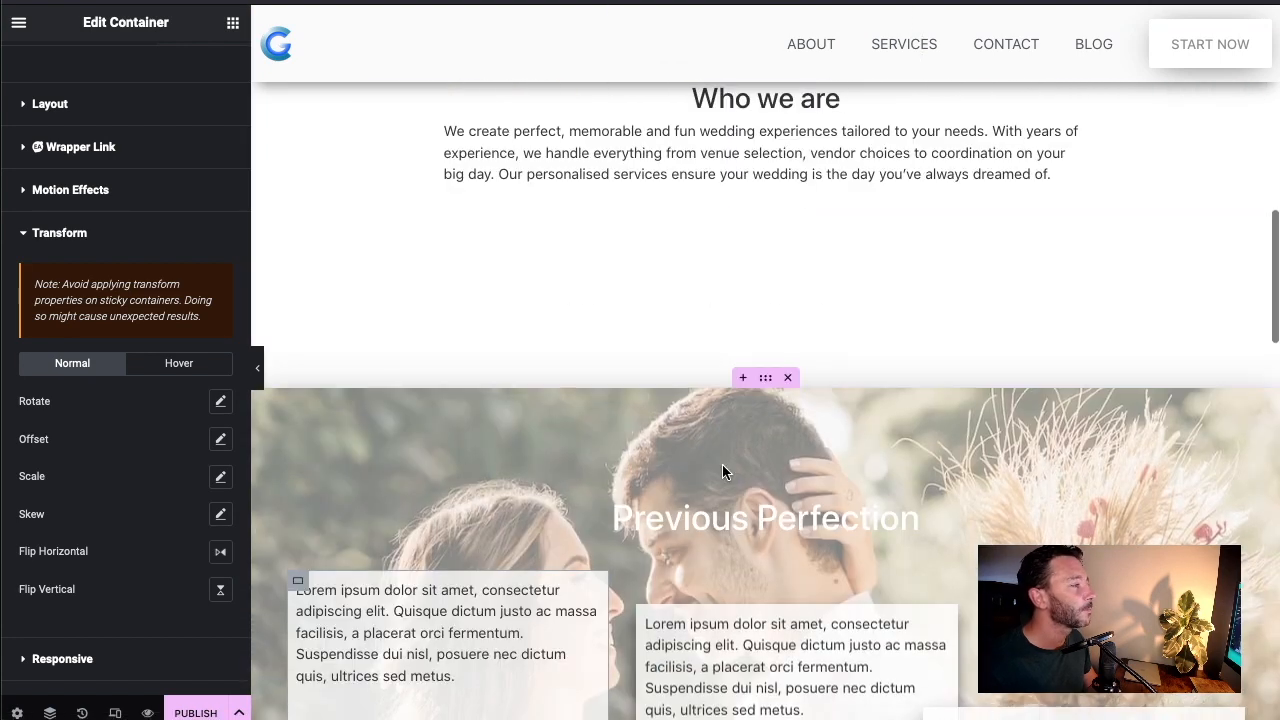
{"action": "scroll", "coordinate": [723, 471], "scroll_direction": "up", "scroll_amount": 3}
{"action": "left_click", "coordinate": [743, 306]}
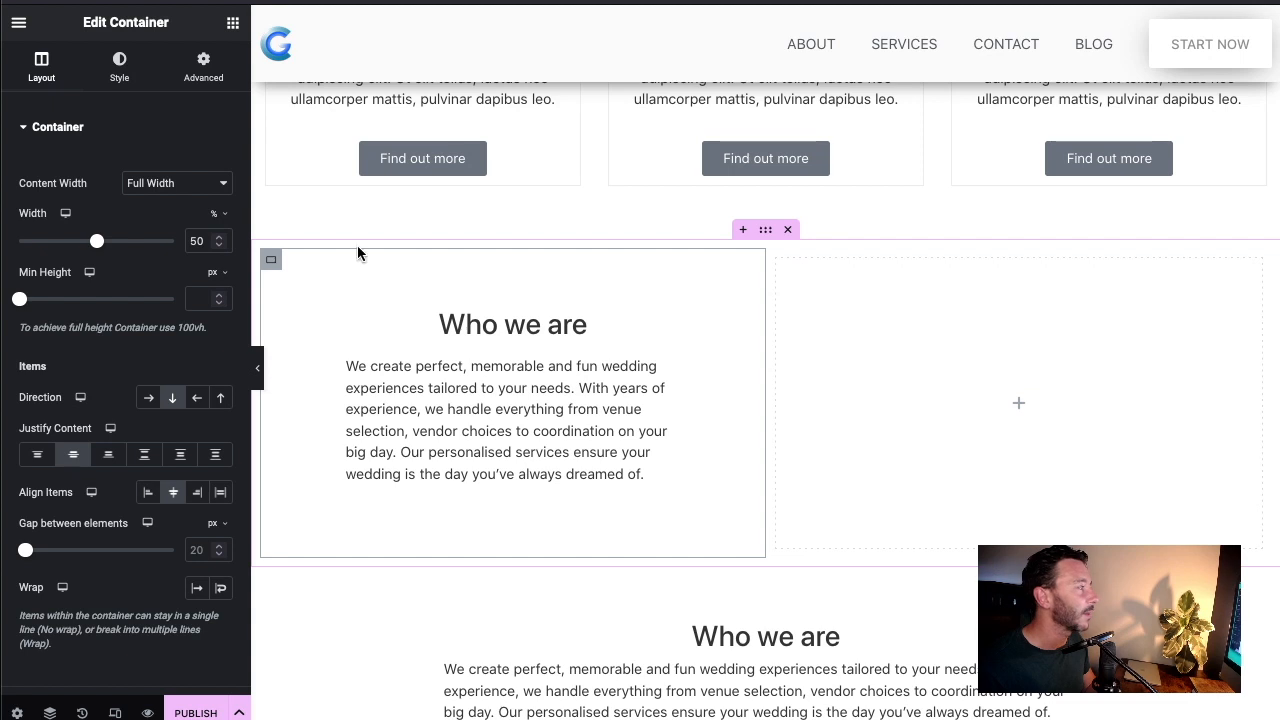
Add an Image widget to the empty second column and choose the photo of the veiled couple with the bouquet
{"action": "left_click", "coordinate": [233, 23]}
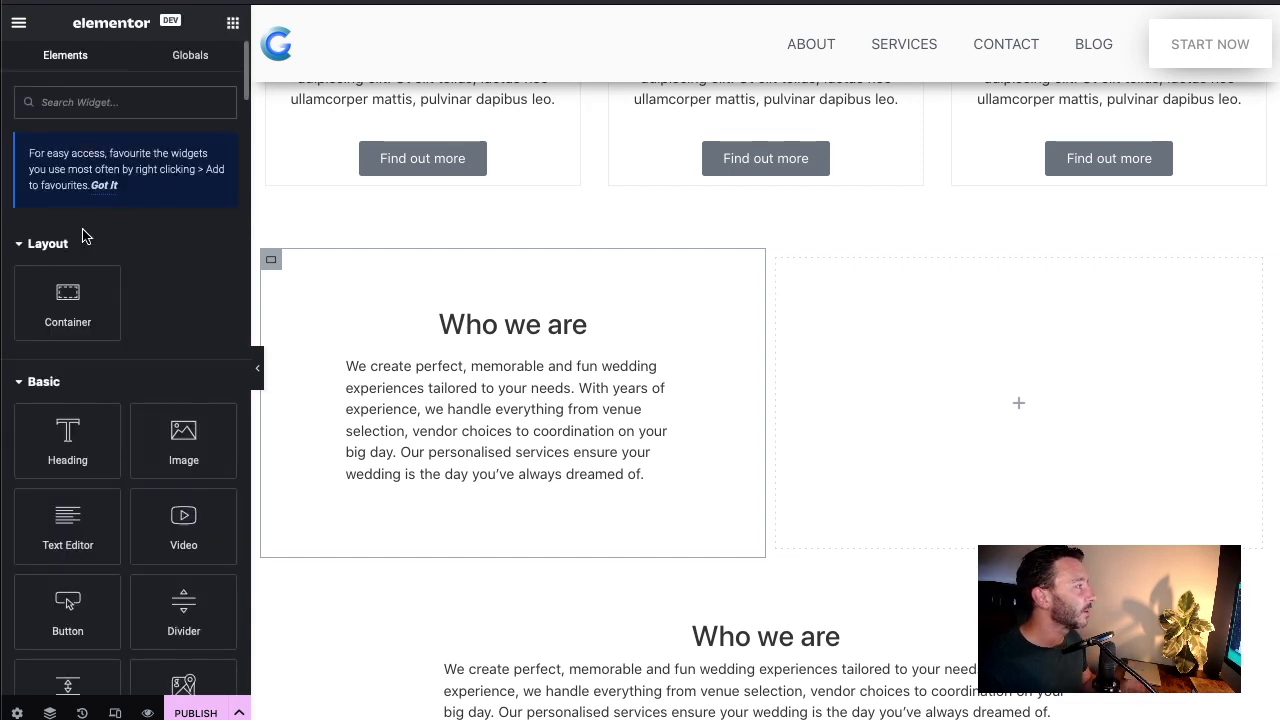
{"action": "left_click_drag", "start_coordinate": [183, 459], "coordinate": [995, 455]}
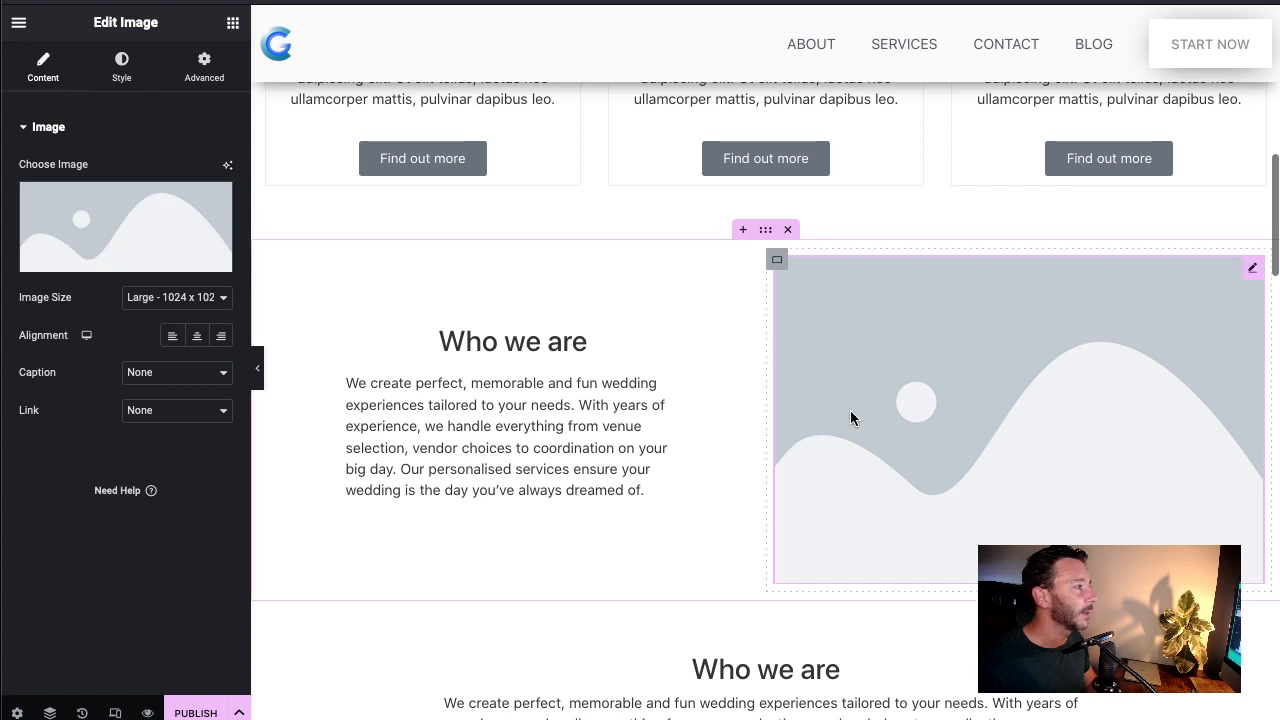
{"action": "left_click", "coordinate": [166, 229]}
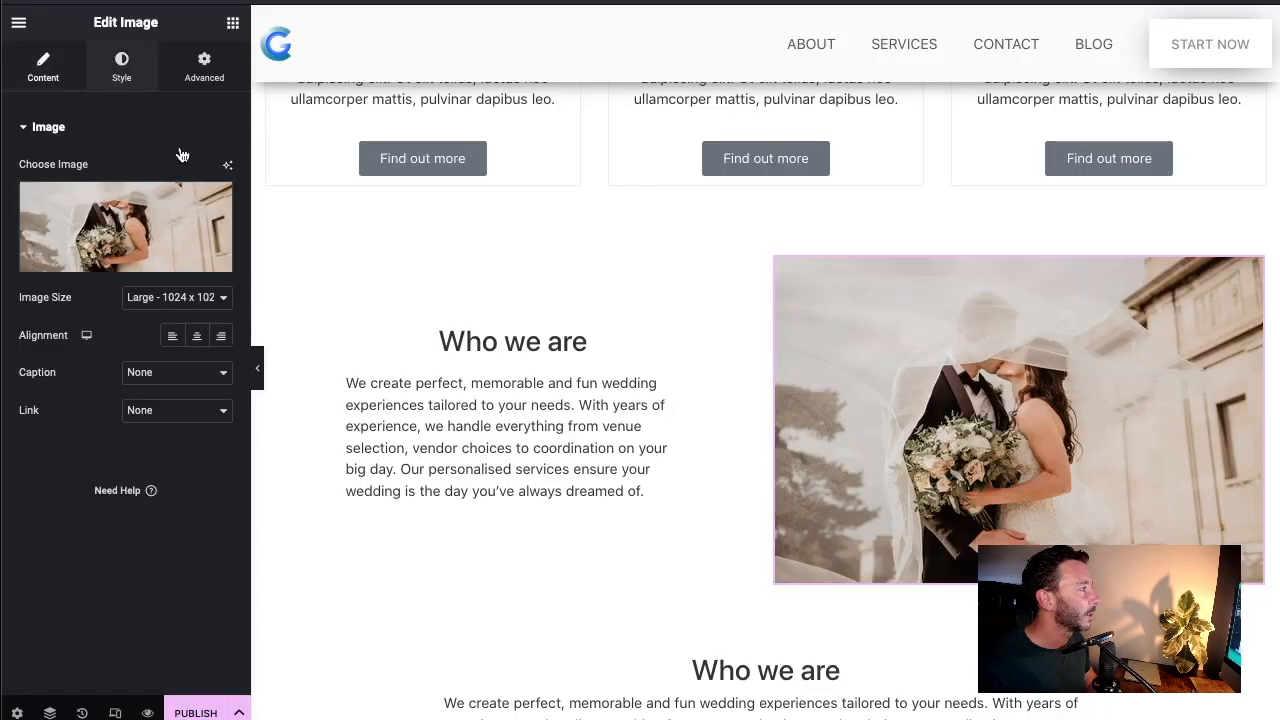
Reduce the couple image's width so it is narrower than its column
{"action": "left_click", "coordinate": [121, 67]}
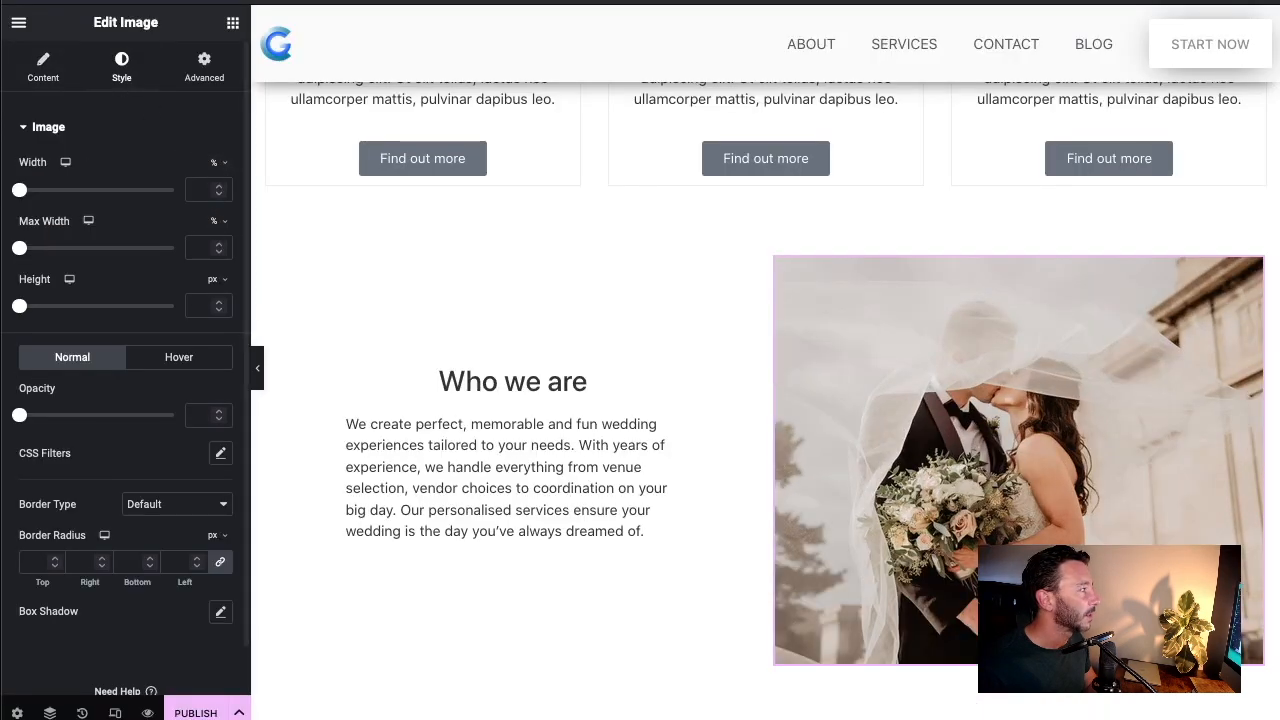
{"action": "left_click_drag", "start_coordinate": [21, 192], "coordinate": [123, 207]}
{"action": "double_click", "coordinate": [219, 187]}
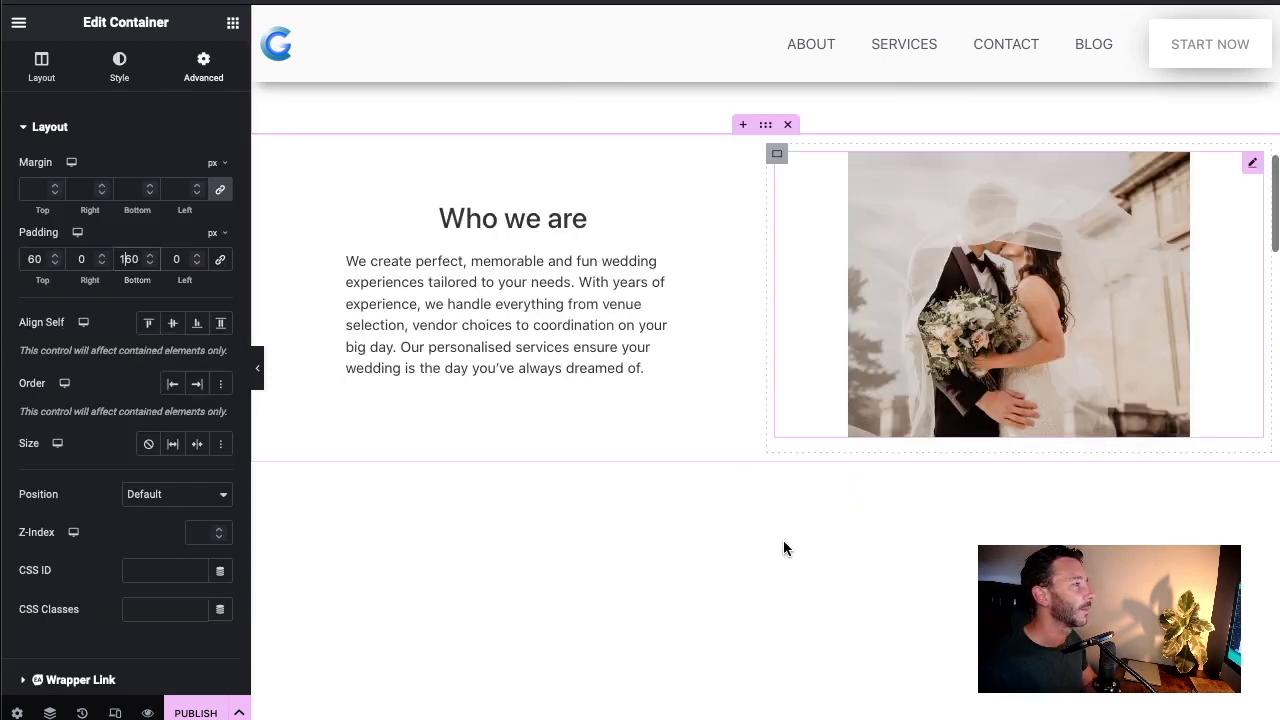
{"action": "scroll", "coordinate": [845, 511], "scroll_direction": "up", "scroll_amount": 1}
{"action": "scroll", "coordinate": [850, 504], "scroll_direction": "down", "scroll_amount": 1}
{"action": "scroll", "coordinate": [831, 475], "scroll_direction": "up", "scroll_amount": 1}
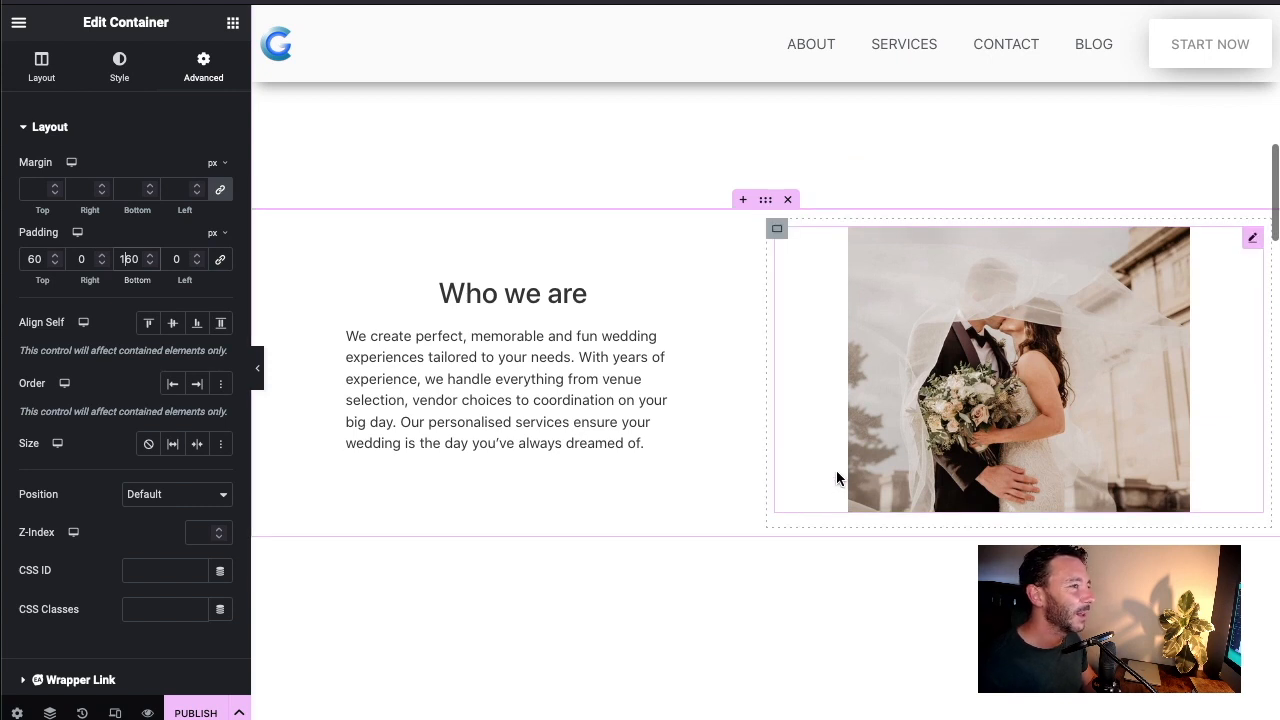
{"action": "scroll", "coordinate": [843, 492], "scroll_direction": "up", "scroll_amount": 1}
Select the couple image in the Who we are section and enable 3D Rotate in its Transform settings
{"action": "left_click", "coordinate": [843, 495]}
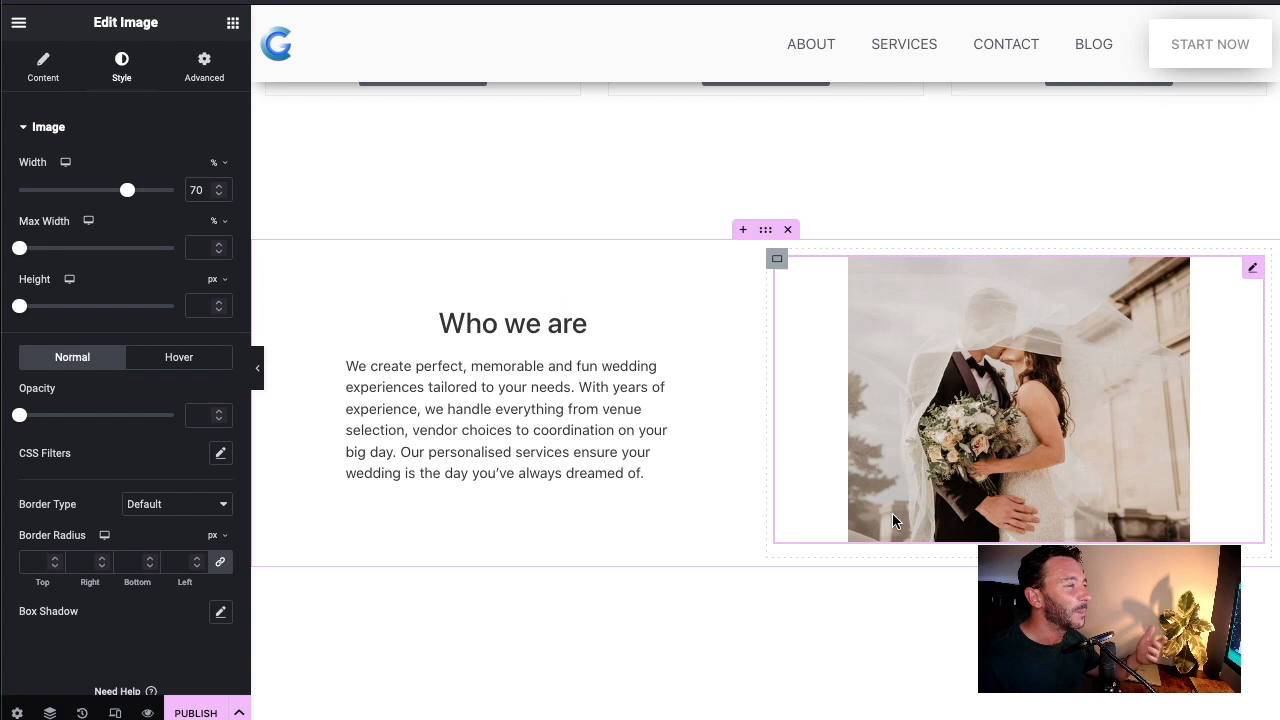
{"action": "scroll", "coordinate": [560, 330], "scroll_direction": "down", "scroll_amount": 1}
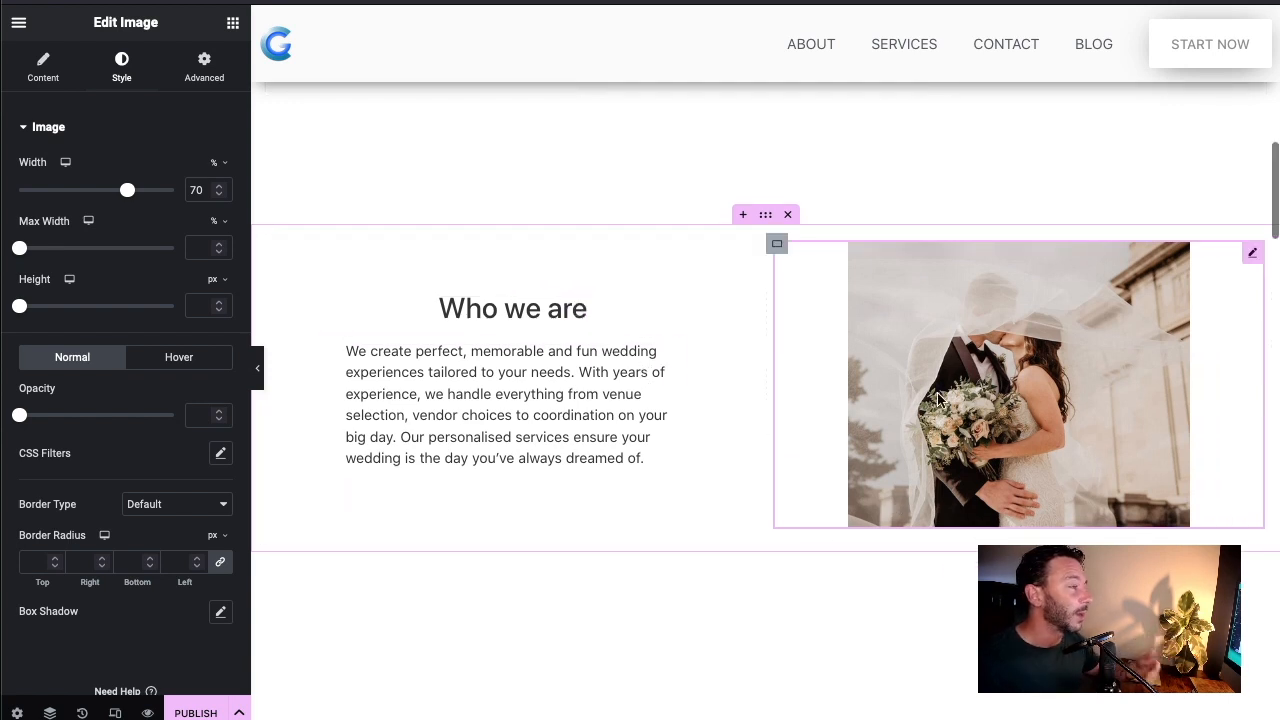
{"action": "scroll", "coordinate": [1014, 494], "scroll_direction": "down", "scroll_amount": 3}
{"action": "scroll", "coordinate": [986, 494], "scroll_direction": "up", "scroll_amount": 3}
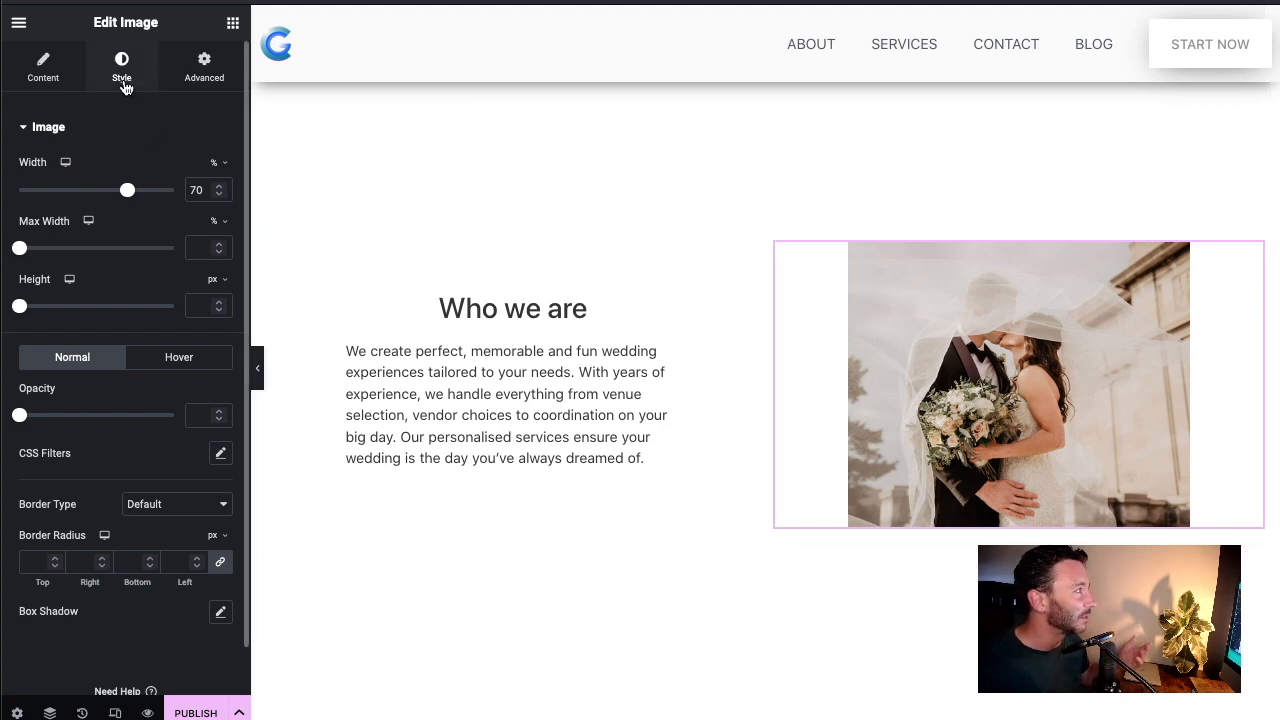
{"action": "left_click", "coordinate": [193, 88]}
{"action": "scroll", "coordinate": [150, 400], "scroll_direction": "down", "scroll_amount": 7}
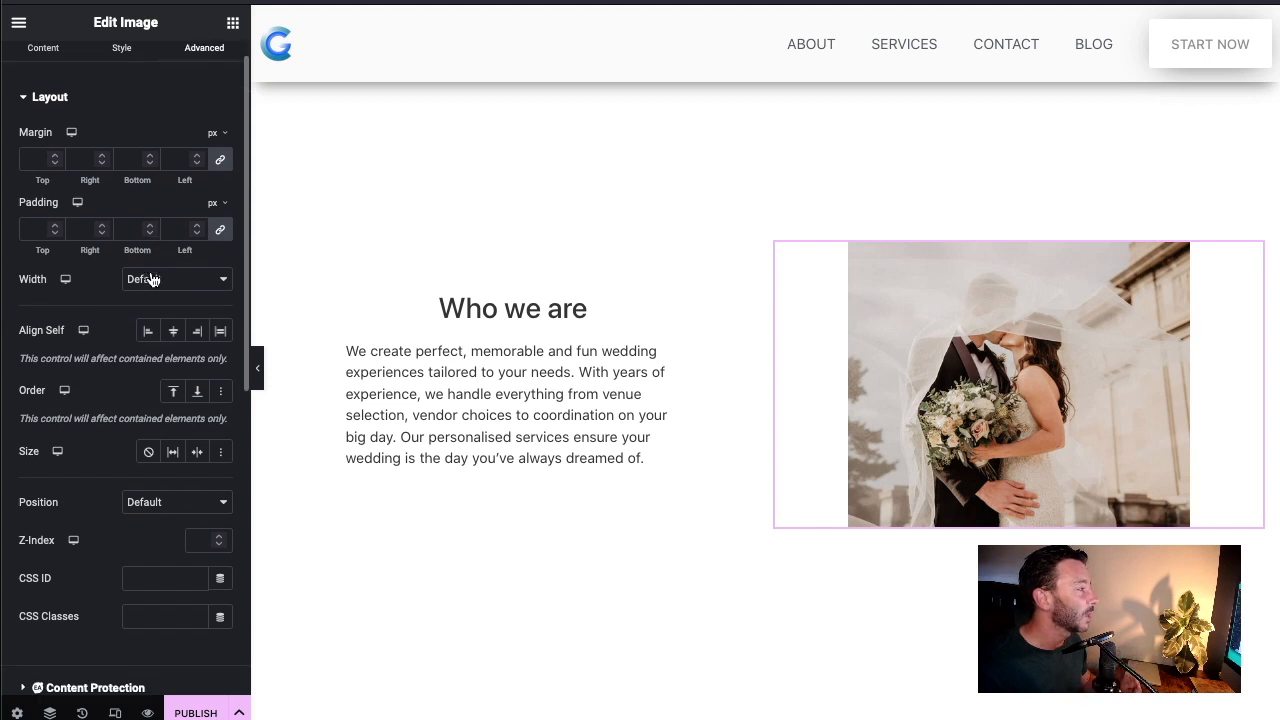
{"action": "scroll", "coordinate": [119, 528], "scroll_direction": "down", "scroll_amount": 1}
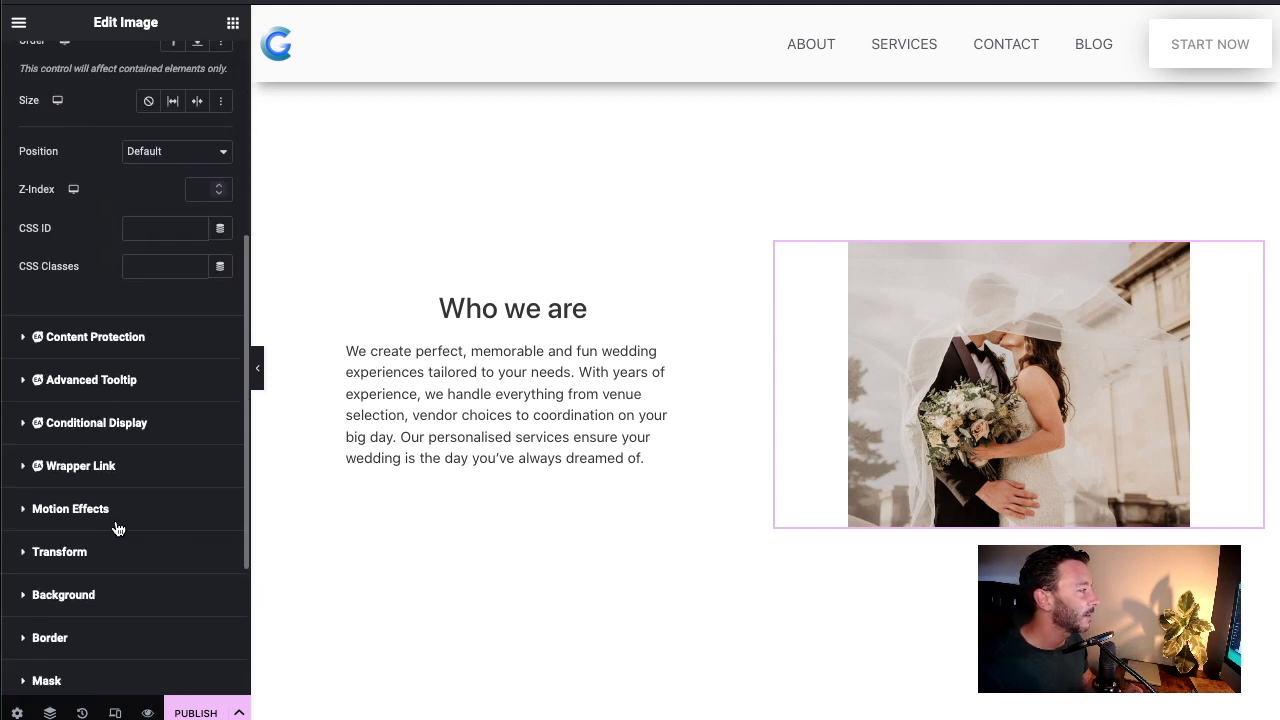
{"action": "left_click", "coordinate": [88, 554]}
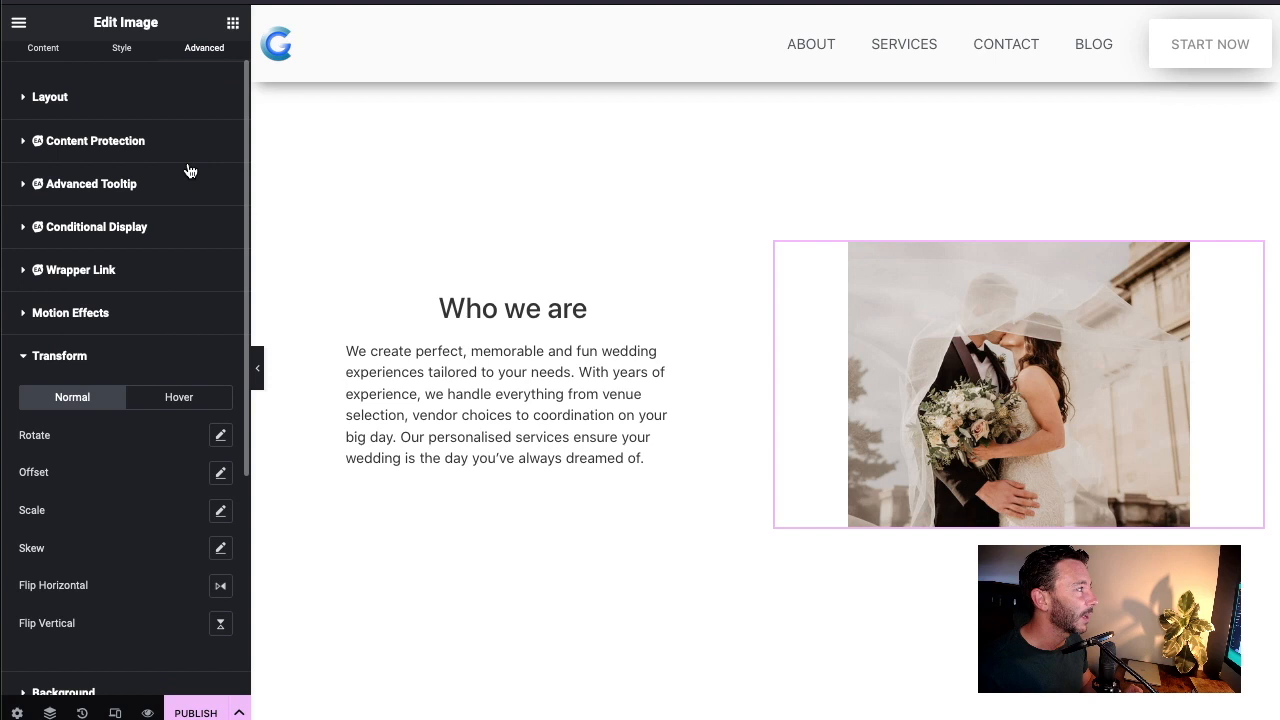
{"action": "scroll", "coordinate": [128, 356], "scroll_direction": "down", "scroll_amount": 3}
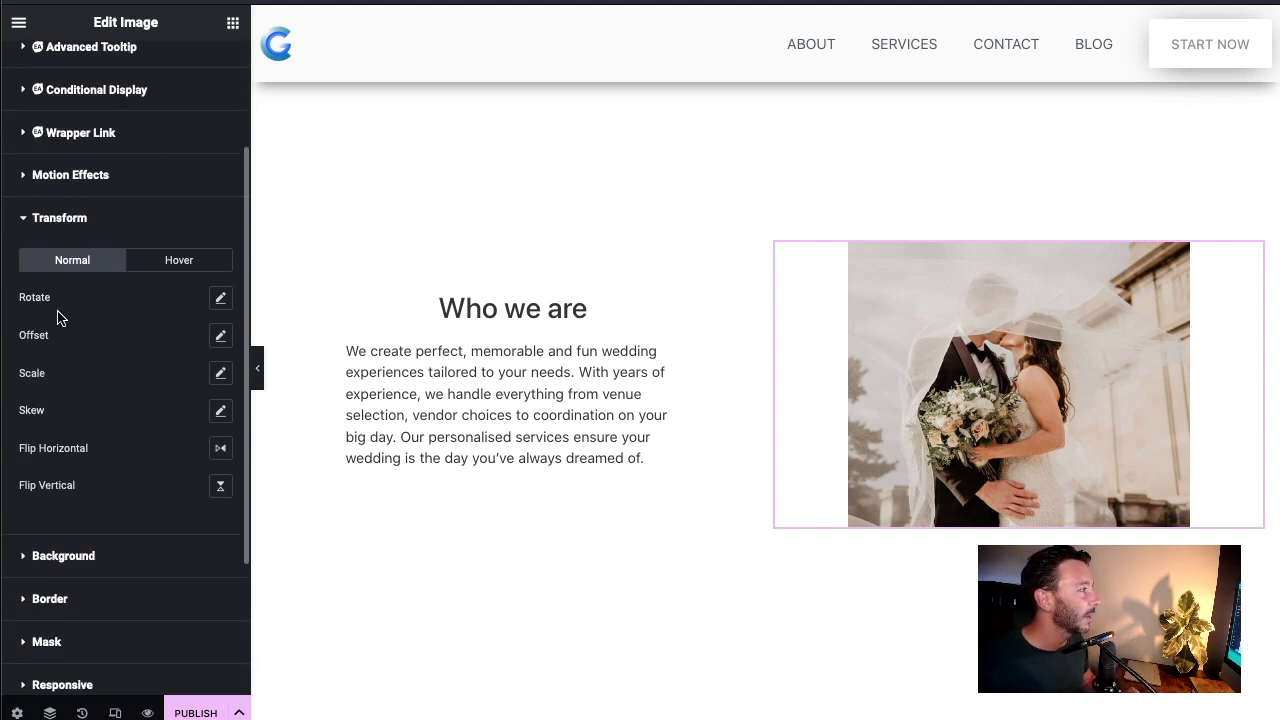
{"action": "left_click", "coordinate": [221, 300]}
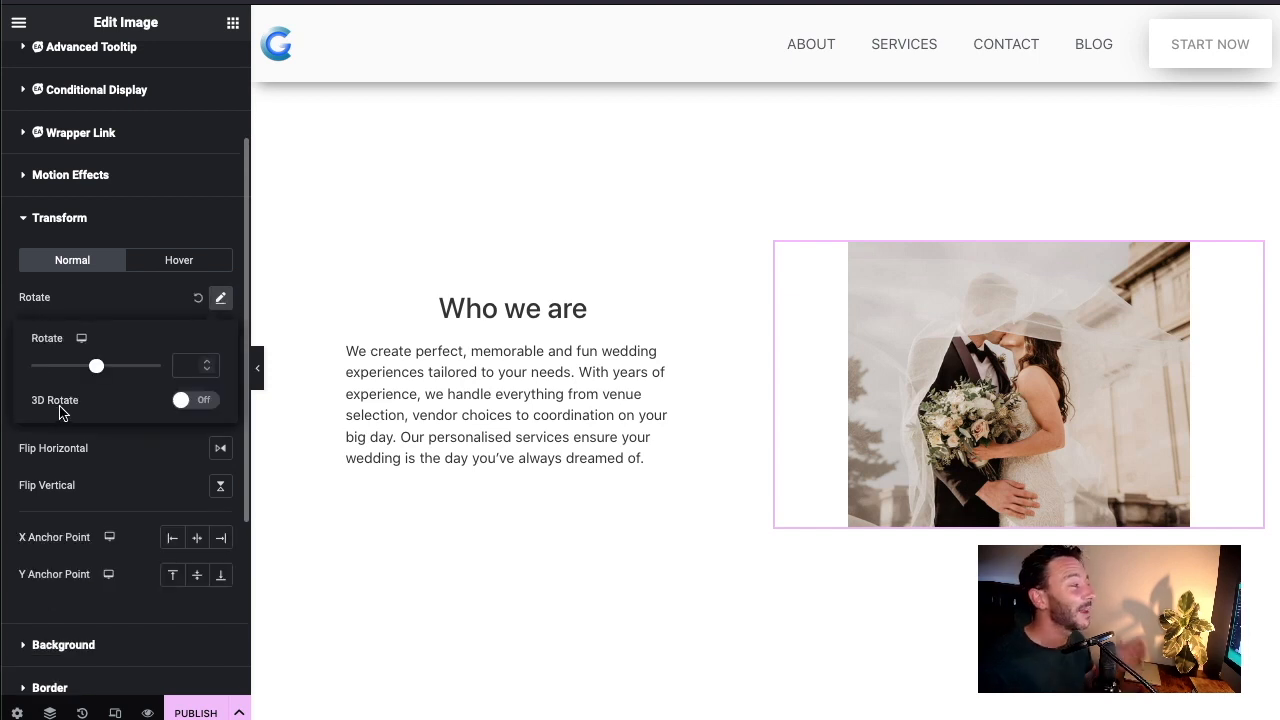
{"action": "left_click", "coordinate": [191, 401]}
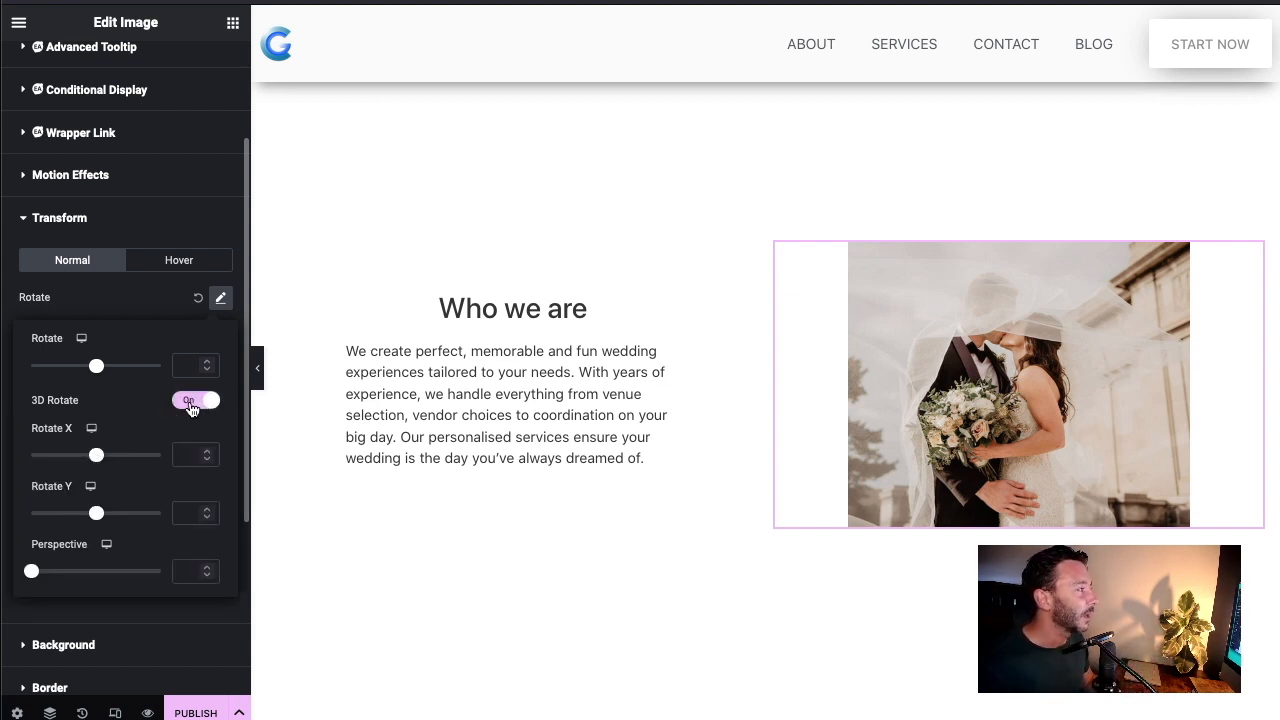
Try tilting the couple image in 3D with Rotate X at 10 and 1 and Rotate Y at 1 and 3
{"action": "left_click_drag", "start_coordinate": [91, 458], "coordinate": [96, 458]}
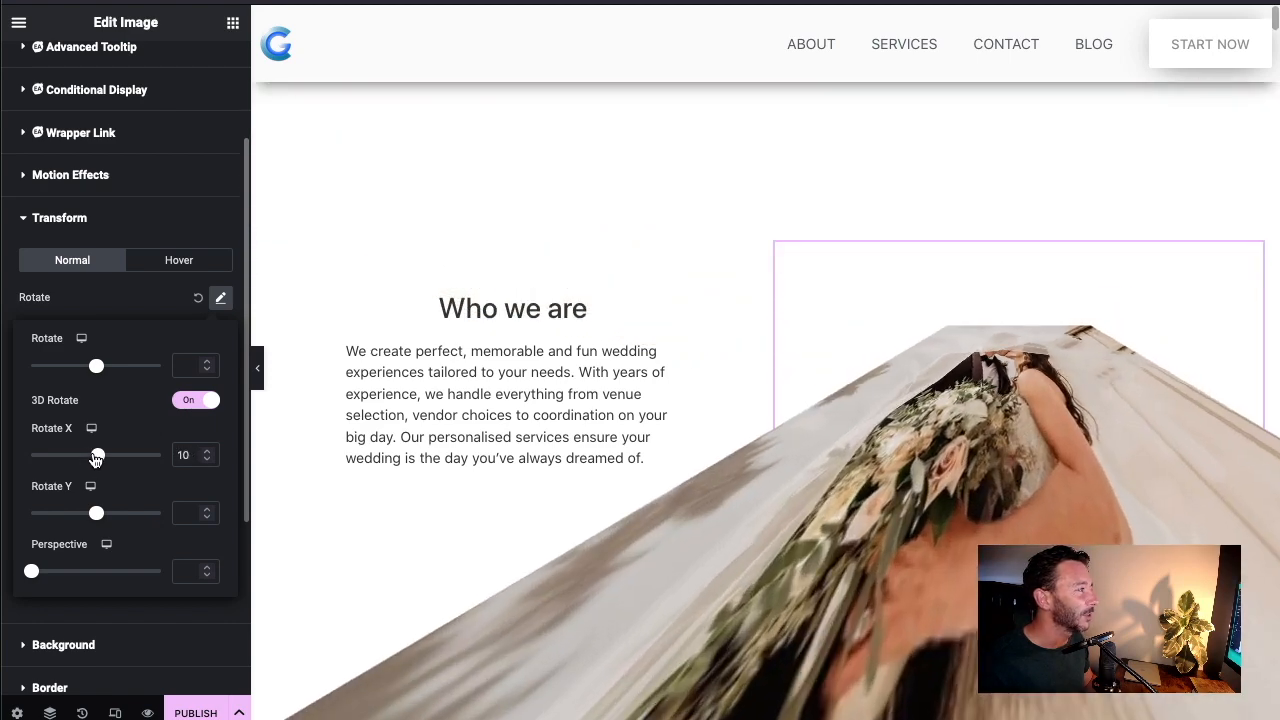
{"action": "double_click", "coordinate": [183, 455]}
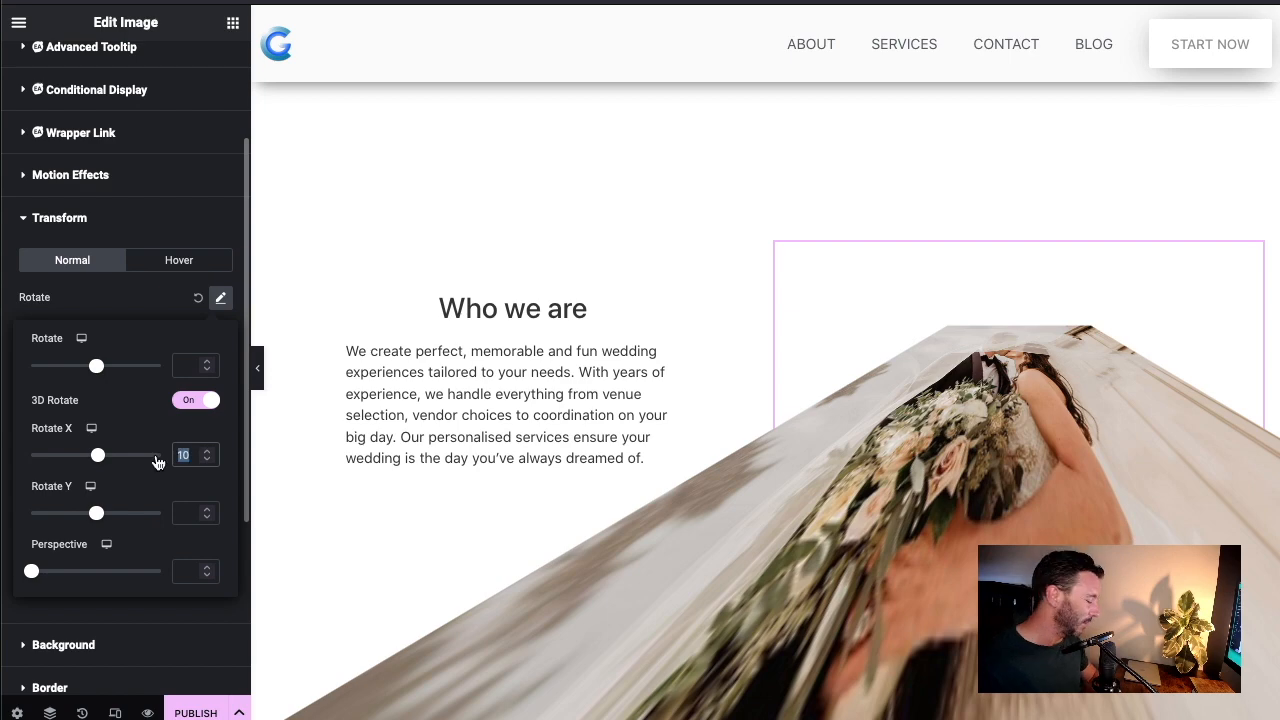
{"action": "type", "text": "1"}
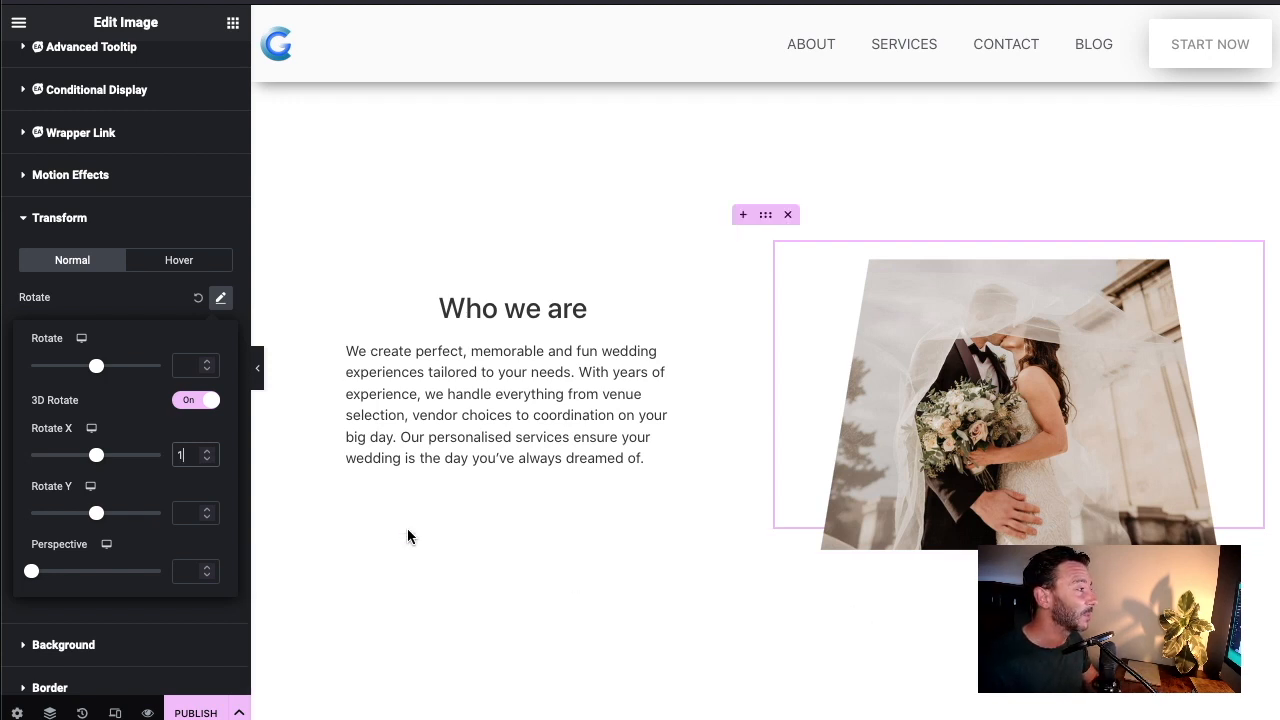
{"action": "left_click", "coordinate": [180, 512]}
{"action": "type", "text": "1"}
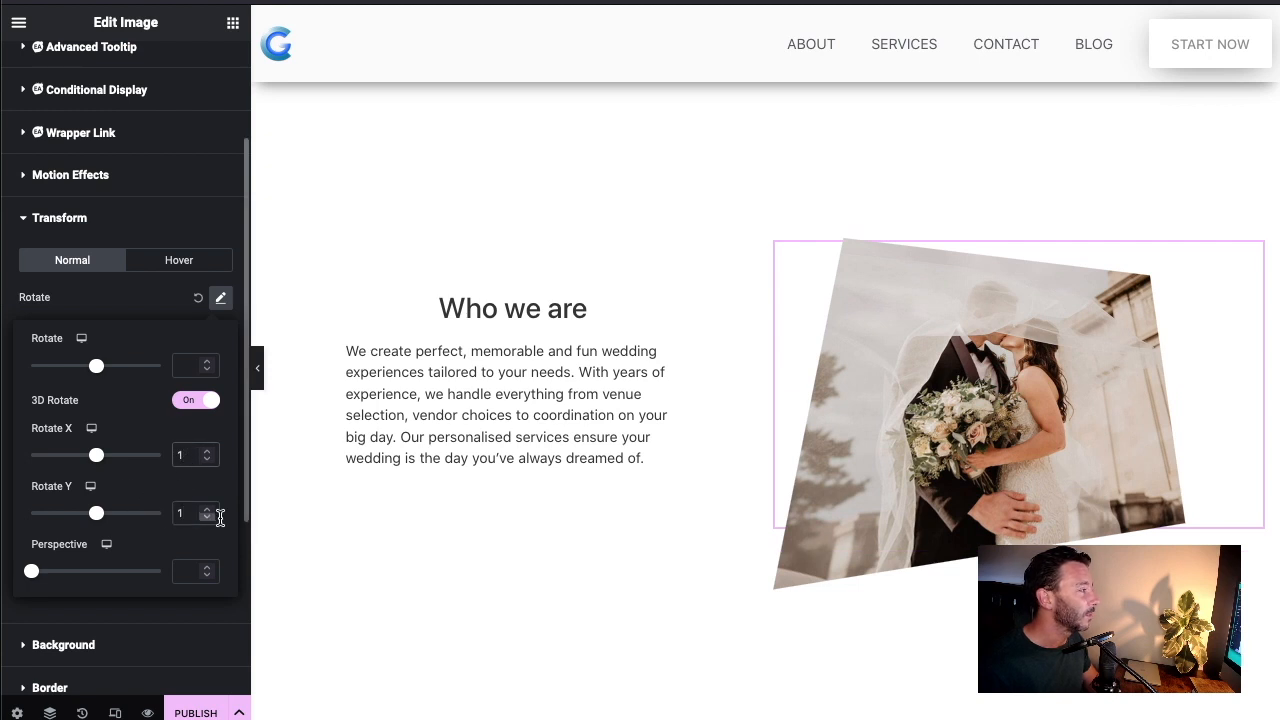
{"action": "type", "text": "3"}
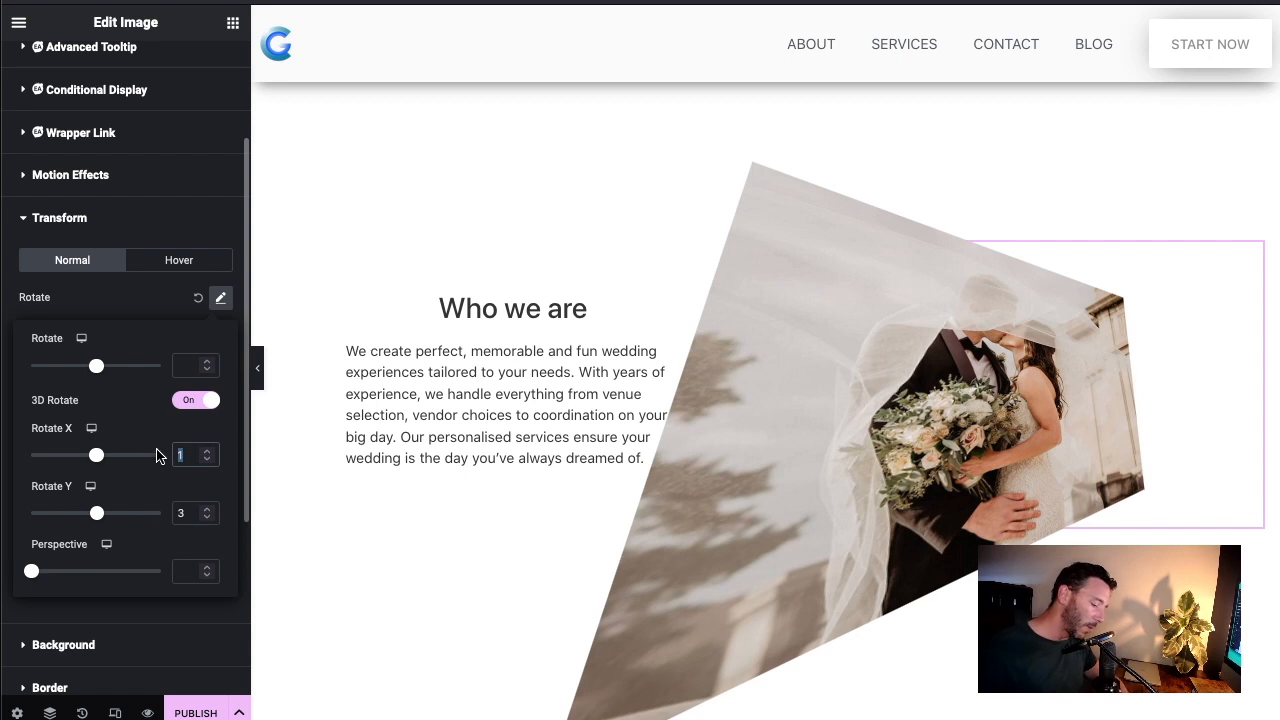
Set the couple image's Rotate X to 0 and turn it the other way with Rotate Y at -1
{"action": "type", "text": "0"}
{"action": "left_click_drag", "start_coordinate": [192, 513], "coordinate": [145, 512]}
{"action": "type", "text": "1"}
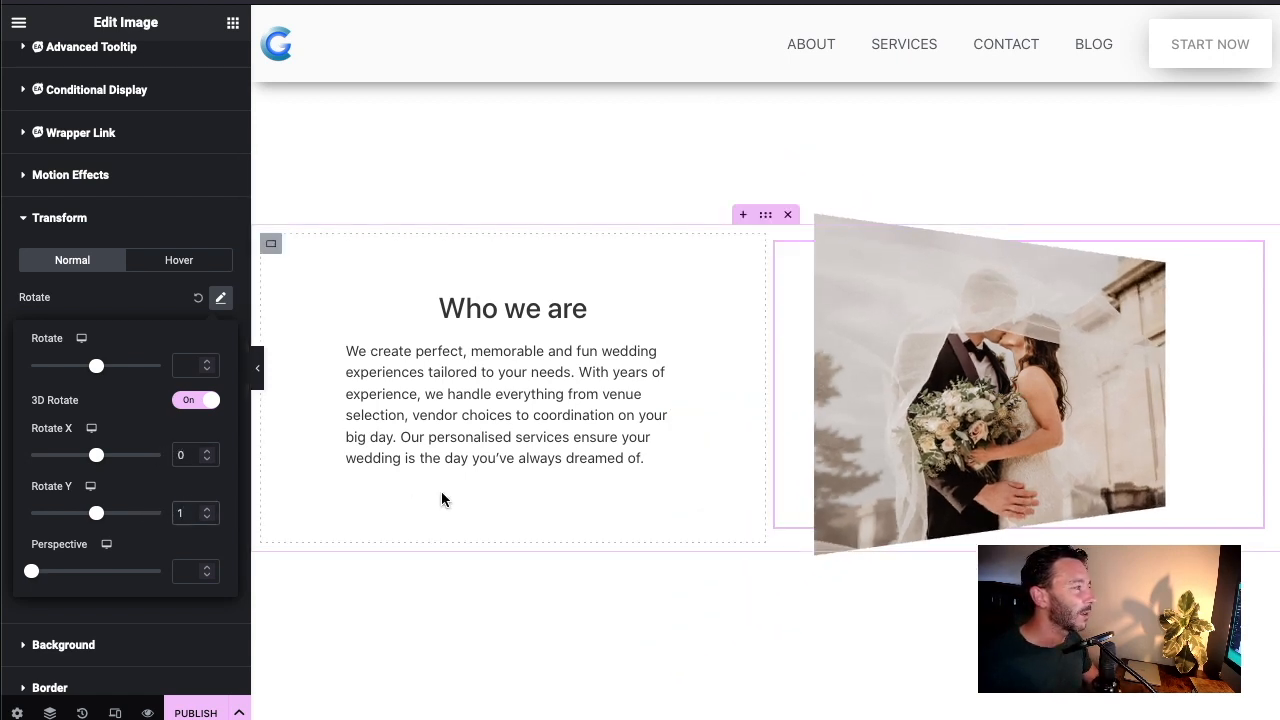
{"action": "left_click_drag", "start_coordinate": [95, 516], "coordinate": [96, 515]}
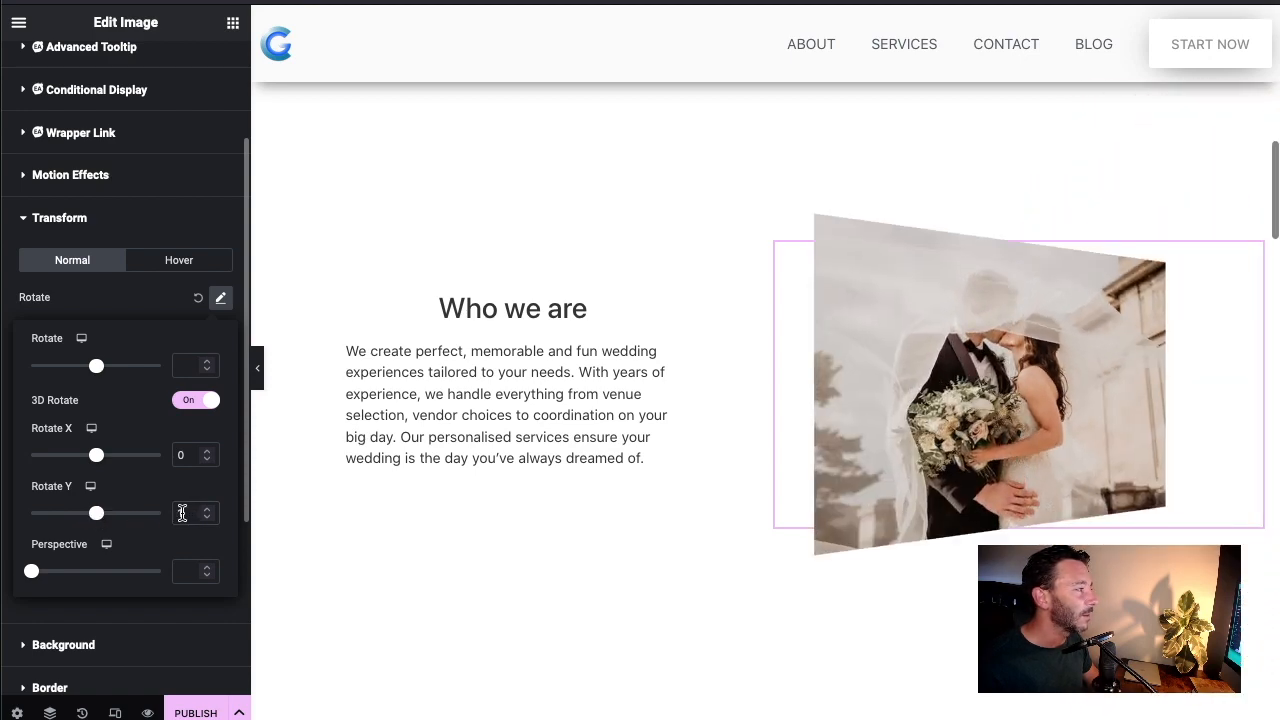
{"action": "left_click", "coordinate": [207, 518]}
{"action": "left_click", "coordinate": [207, 518]}
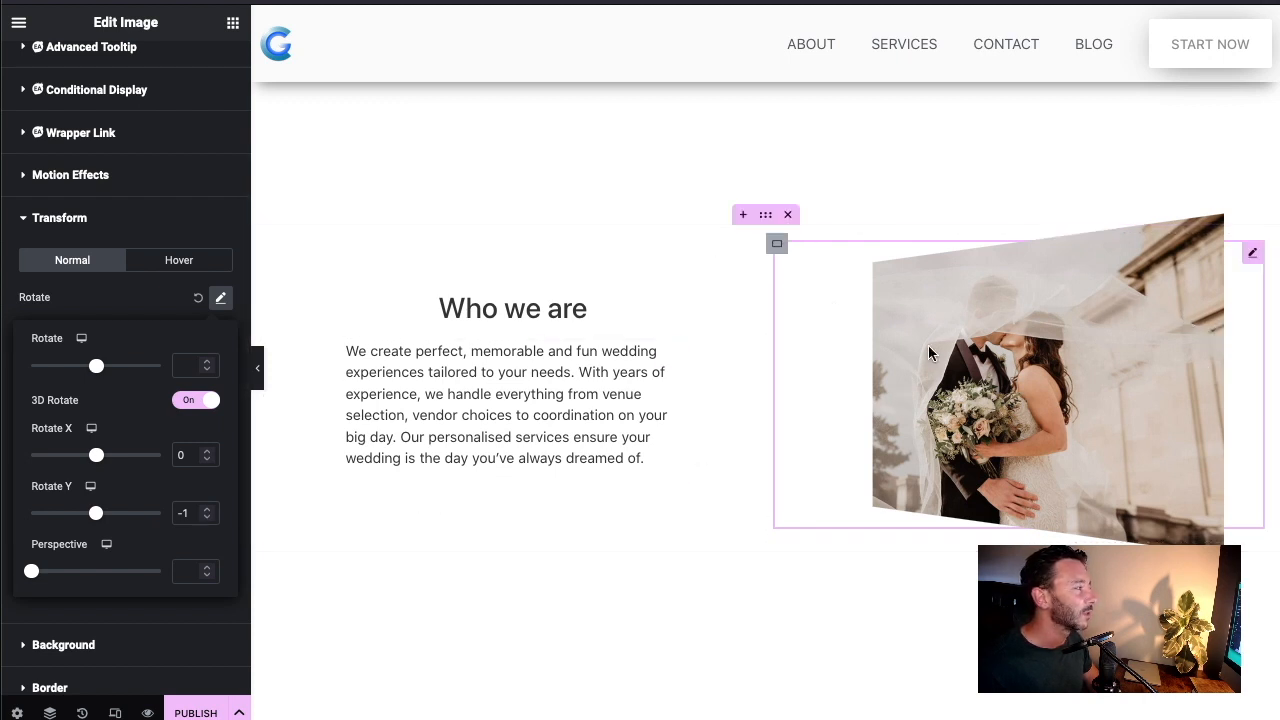
{"action": "left_click", "coordinate": [340, 175]}
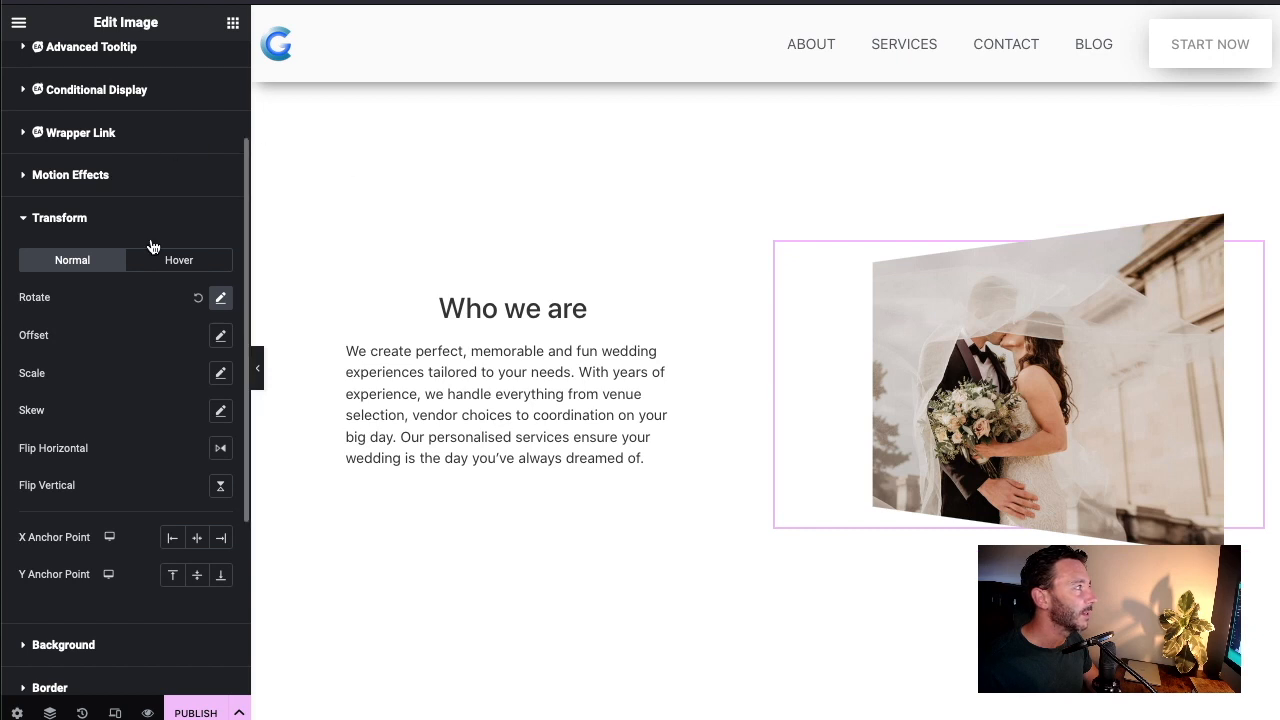
Reduce the couple image's width to 56%
{"action": "scroll", "coordinate": [151, 249], "scroll_direction": "up", "scroll_amount": 3}
{"action": "left_click", "coordinate": [121, 70]}
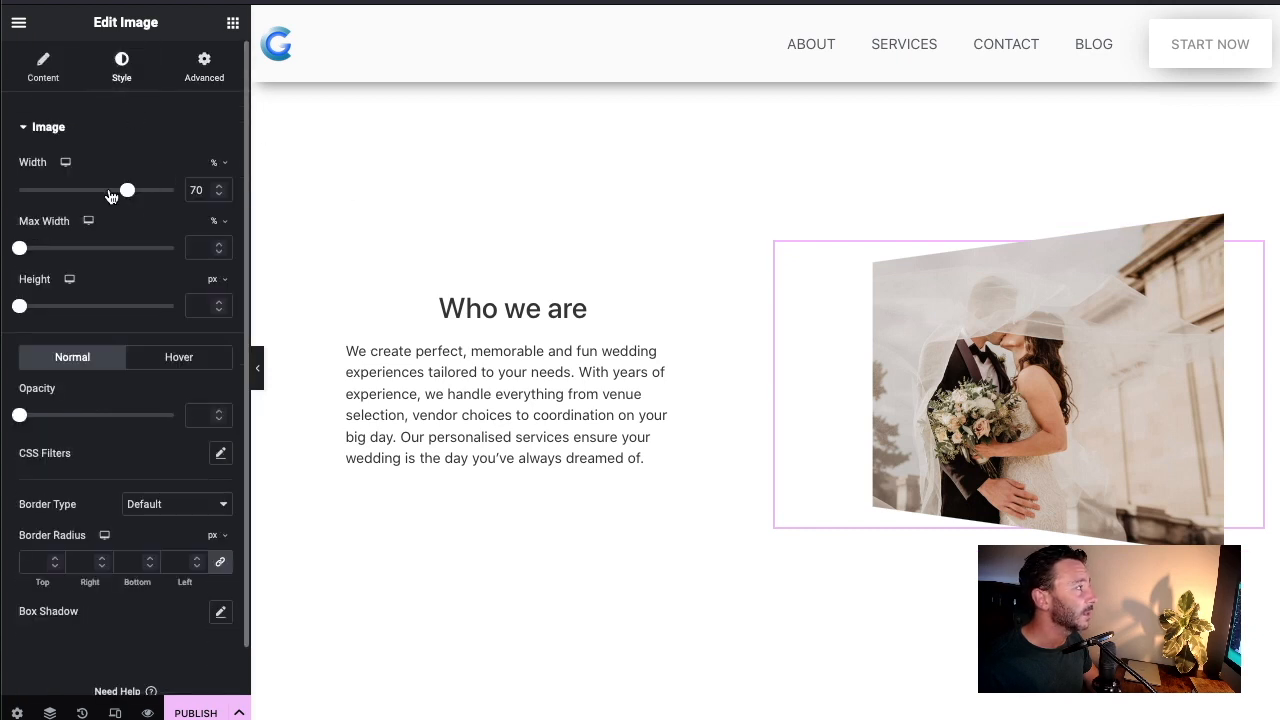
{"action": "left_click_drag", "start_coordinate": [125, 193], "coordinate": [105, 191]}
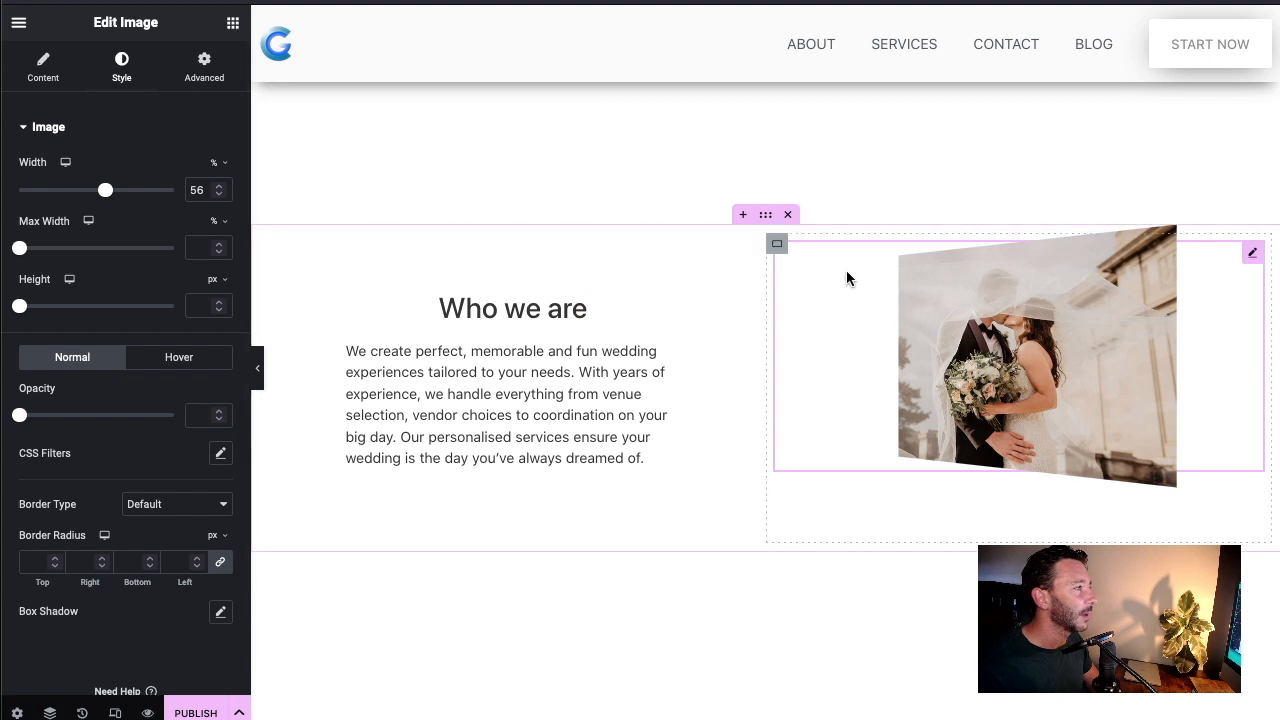
Narrow the two-column container's content width to 905 px and justify the image column's content to the centre
{"action": "left_click", "coordinate": [779, 245]}
{"action": "left_click_drag", "start_coordinate": [109, 241], "coordinate": [78, 244]}
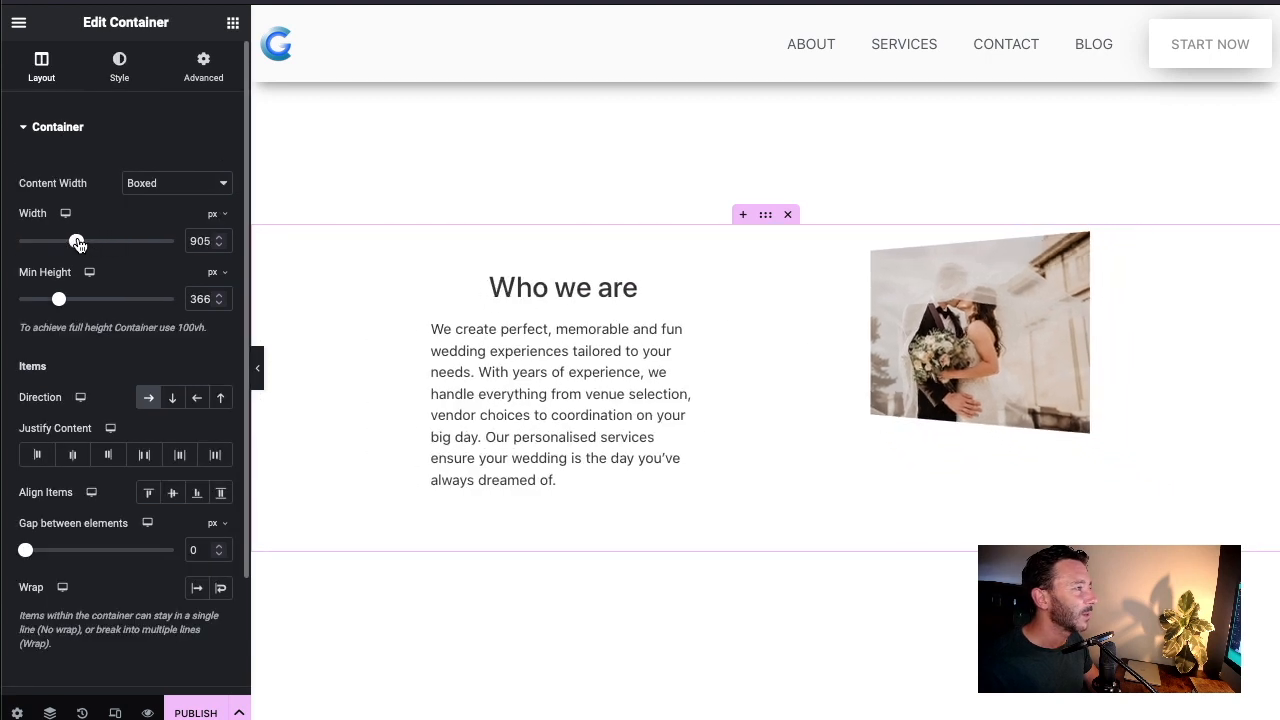
{"action": "left_click", "coordinate": [777, 244]}
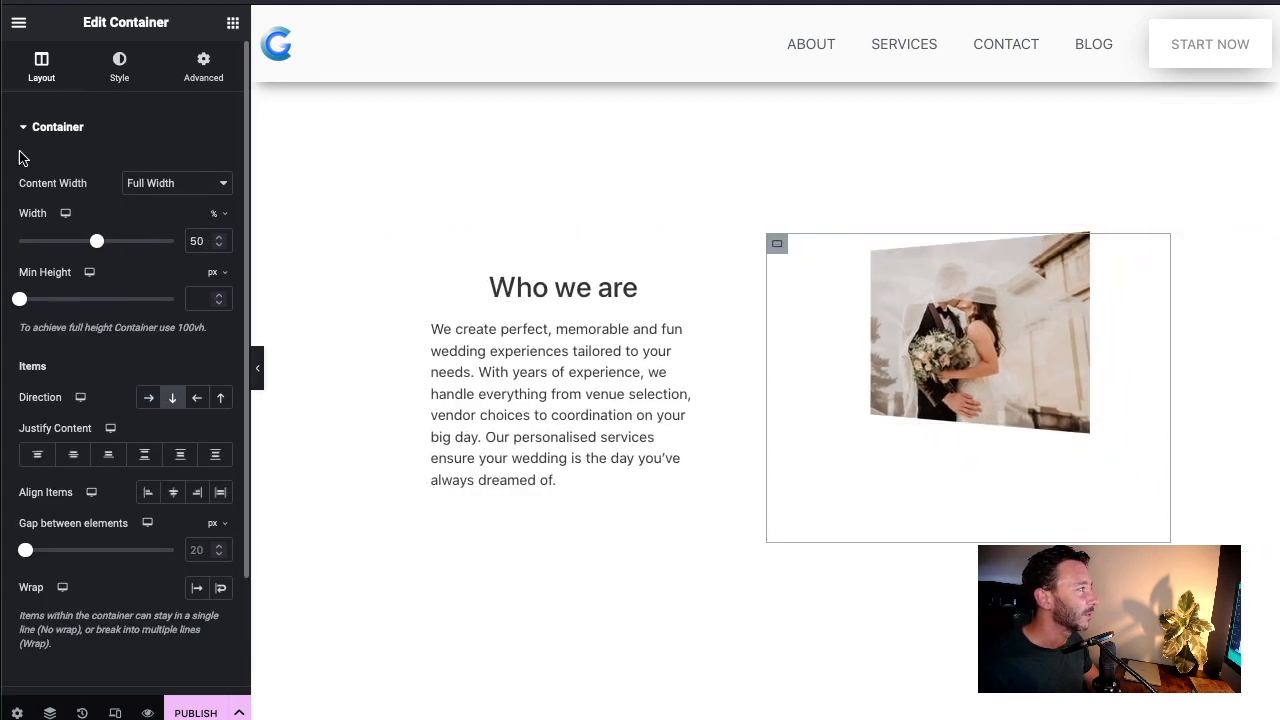
{"action": "left_click", "coordinate": [73, 454]}
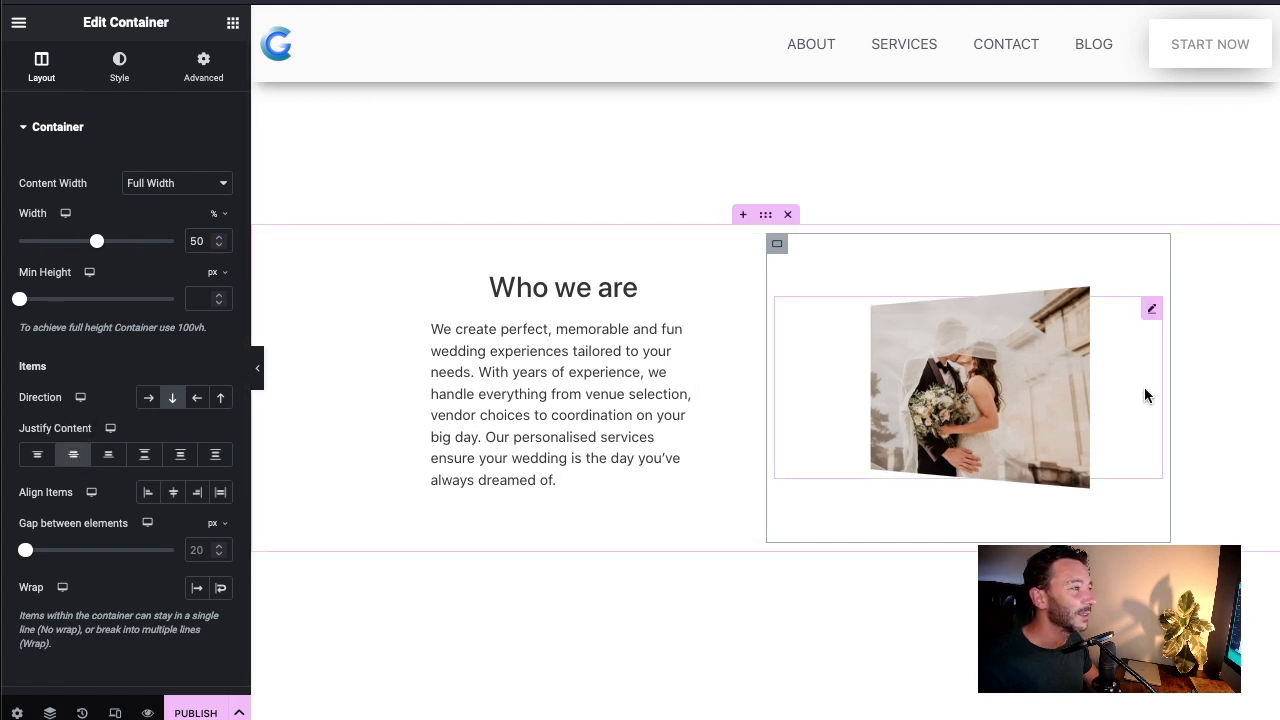
Set the couple image's 3D rotation to Rotate Y -13 with a perspective of 276
{"action": "left_click", "coordinate": [1153, 311]}
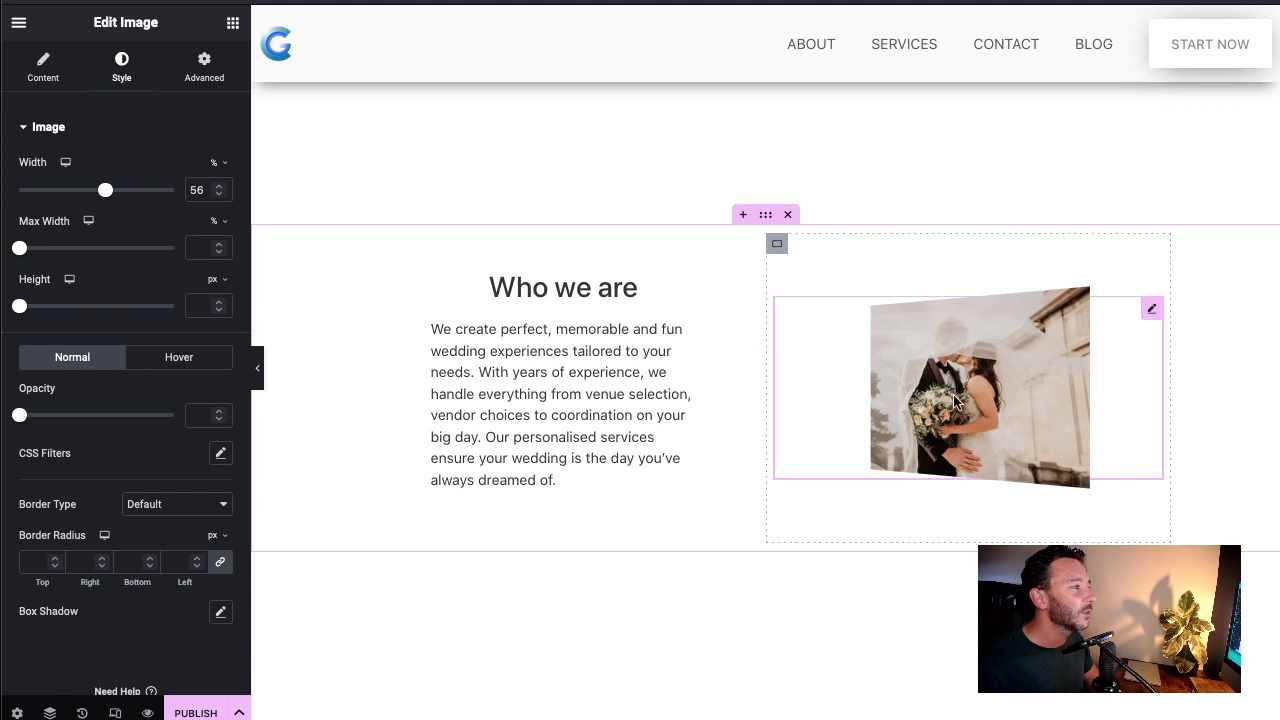
{"action": "left_click", "coordinate": [203, 88]}
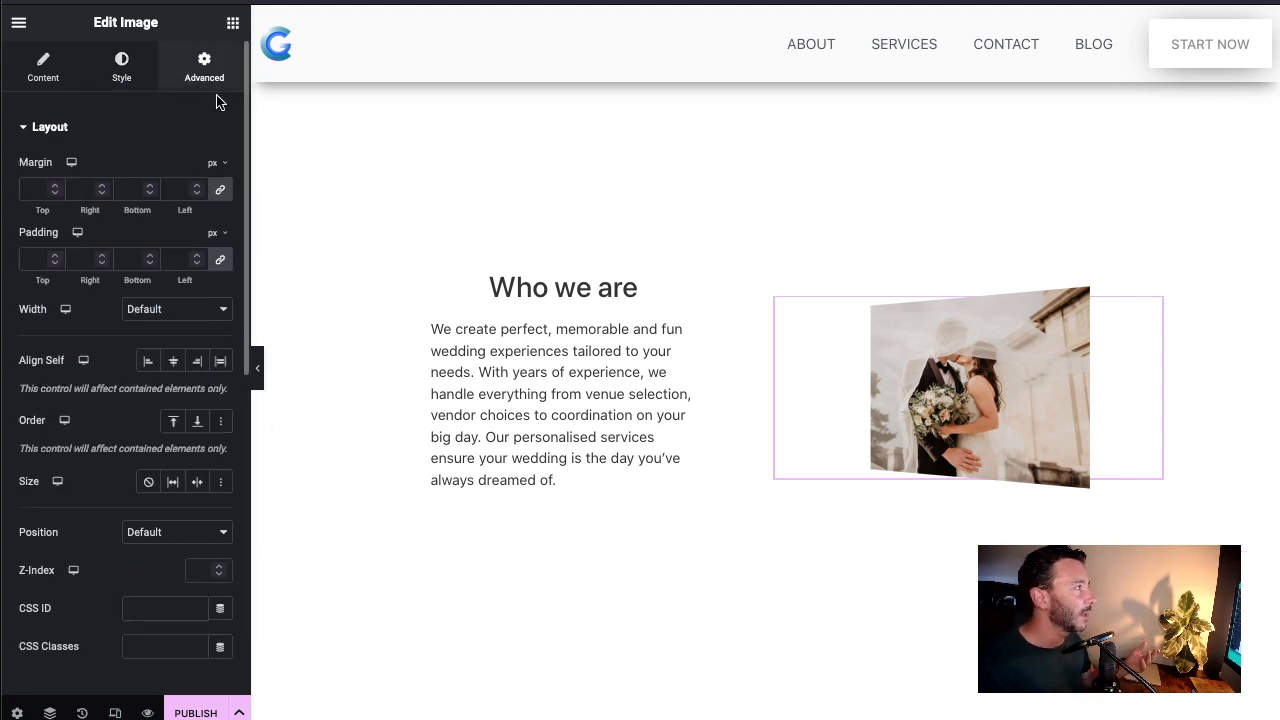
{"action": "scroll", "coordinate": [100, 520], "scroll_direction": "down", "scroll_amount": 5}
{"action": "scroll", "coordinate": [90, 528], "scroll_direction": "down", "scroll_amount": 1}
{"action": "left_click", "coordinate": [94, 525]}
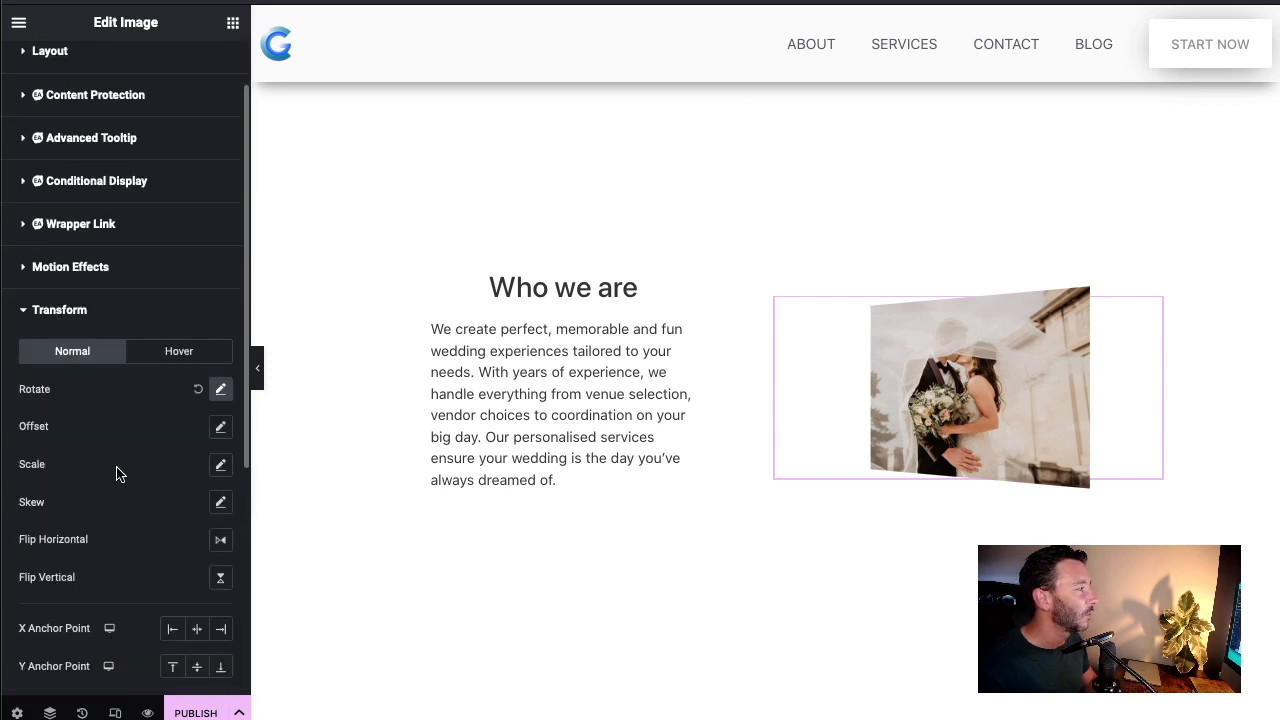
{"action": "scroll", "coordinate": [116, 472], "scroll_direction": "down", "scroll_amount": 1}
{"action": "left_click", "coordinate": [221, 360]}
{"action": "scroll", "coordinate": [120, 425], "scroll_direction": "down", "scroll_amount": 1}
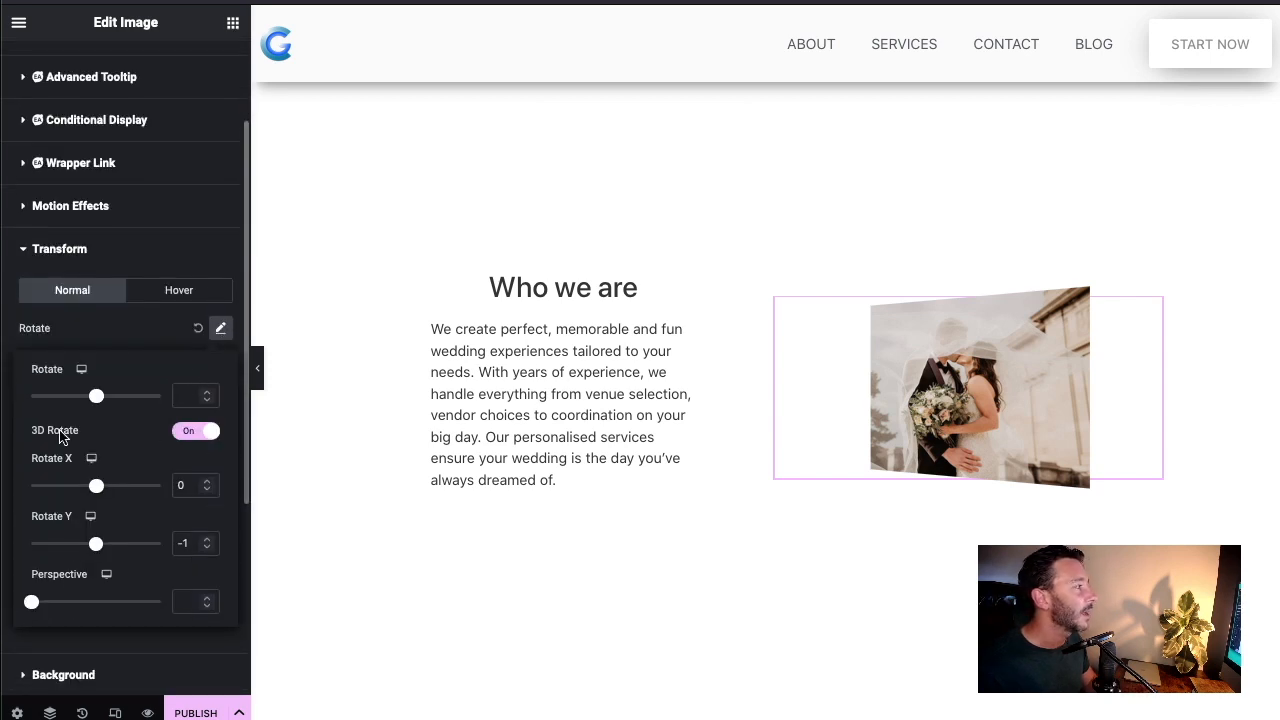
{"action": "scroll", "coordinate": [100, 475], "scroll_direction": "down", "scroll_amount": 1}
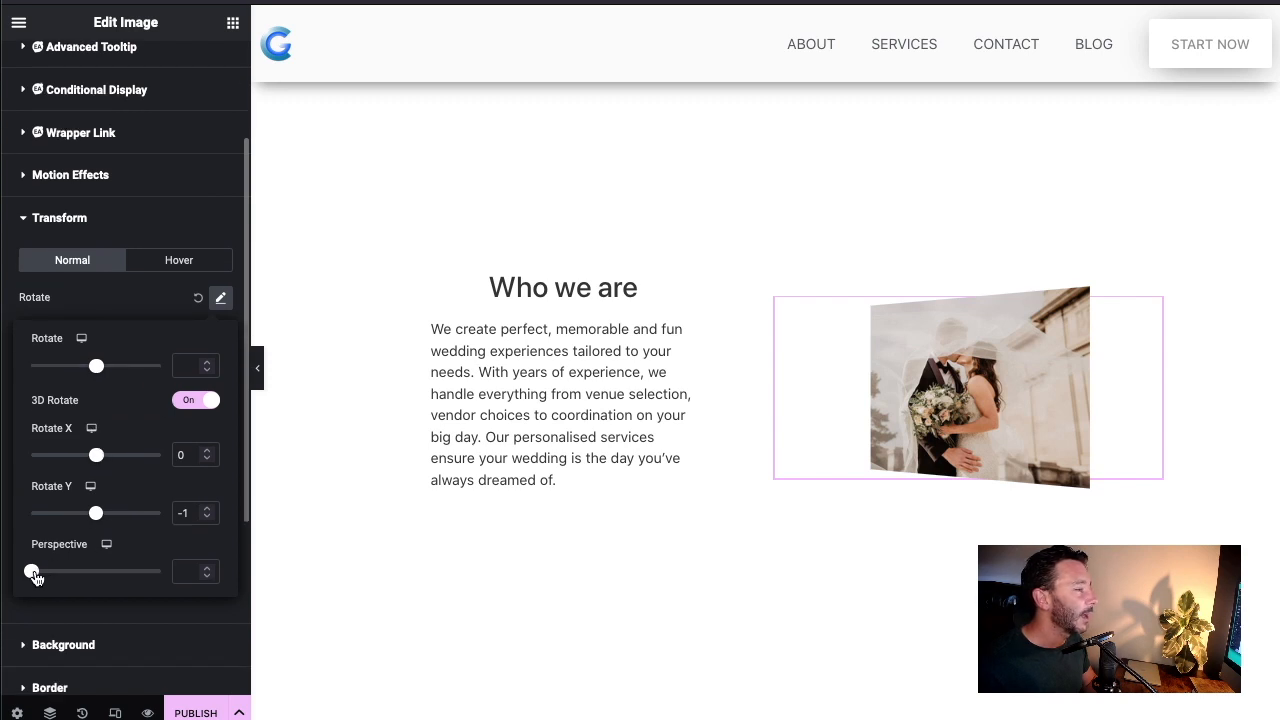
{"action": "left_click_drag", "start_coordinate": [35, 578], "coordinate": [61, 571]}
{"action": "left_click", "coordinate": [203, 520]}
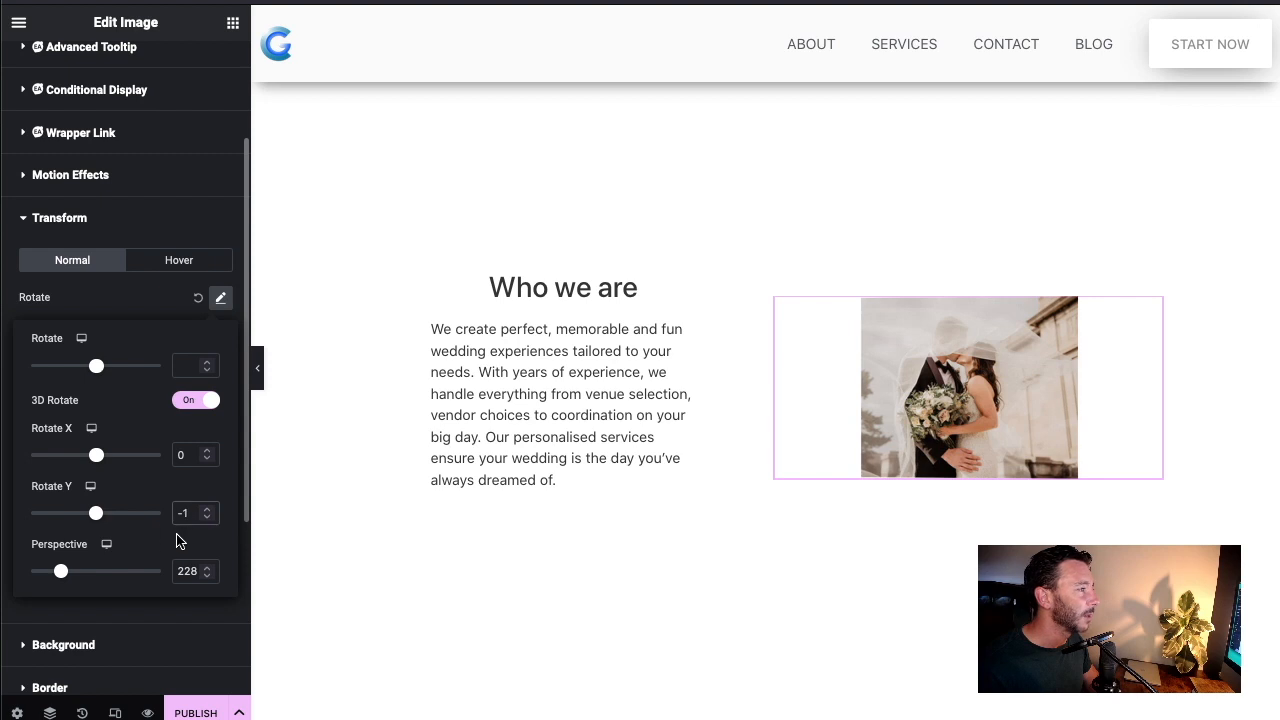
{"action": "type", "text": "3"}
{"action": "left_click_drag", "start_coordinate": [73, 566], "coordinate": [79, 570]}
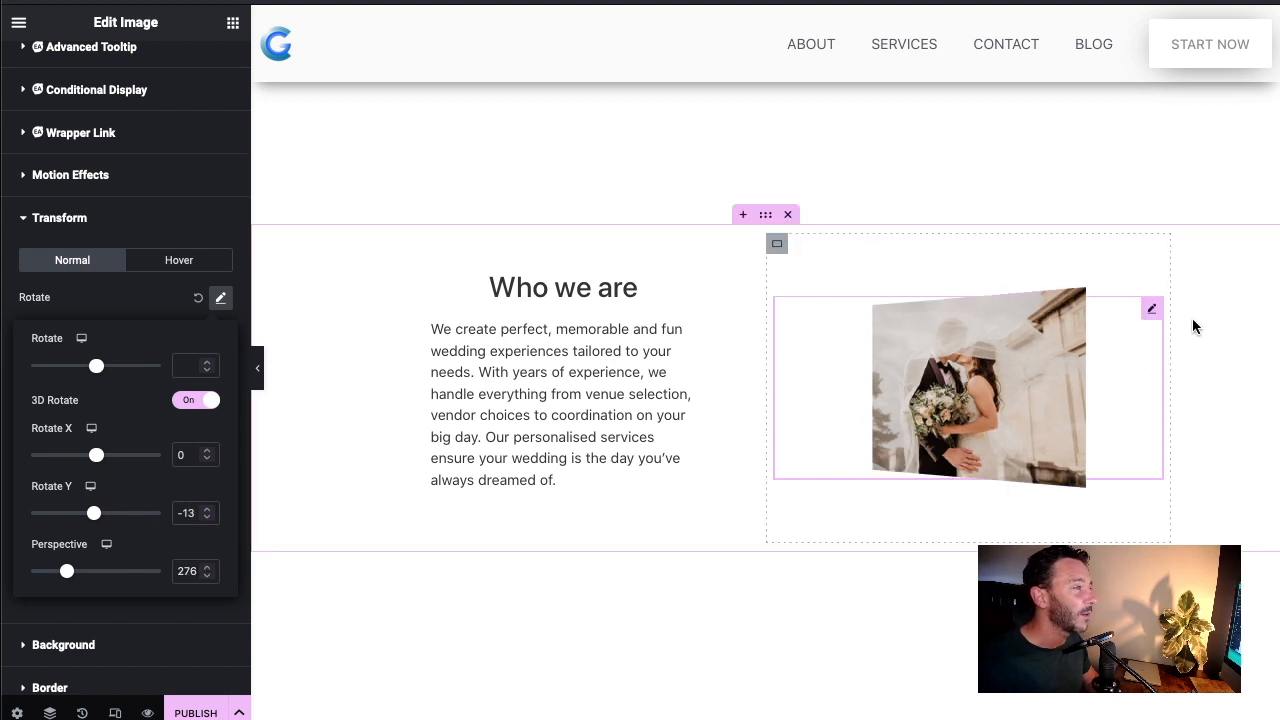
Add a box shadow to the couple image in the two-column Who we are section
{"action": "left_click", "coordinate": [1152, 310]}
{"action": "scroll", "coordinate": [171, 280], "scroll_direction": "up", "scroll_amount": 2}
{"action": "scroll", "coordinate": [105, 318], "scroll_direction": "down", "scroll_amount": 3}
{"action": "scroll", "coordinate": [125, 360], "scroll_direction": "up", "scroll_amount": 3}
{"action": "left_click", "coordinate": [131, 380]}
{"action": "left_click", "coordinate": [121, 65]}
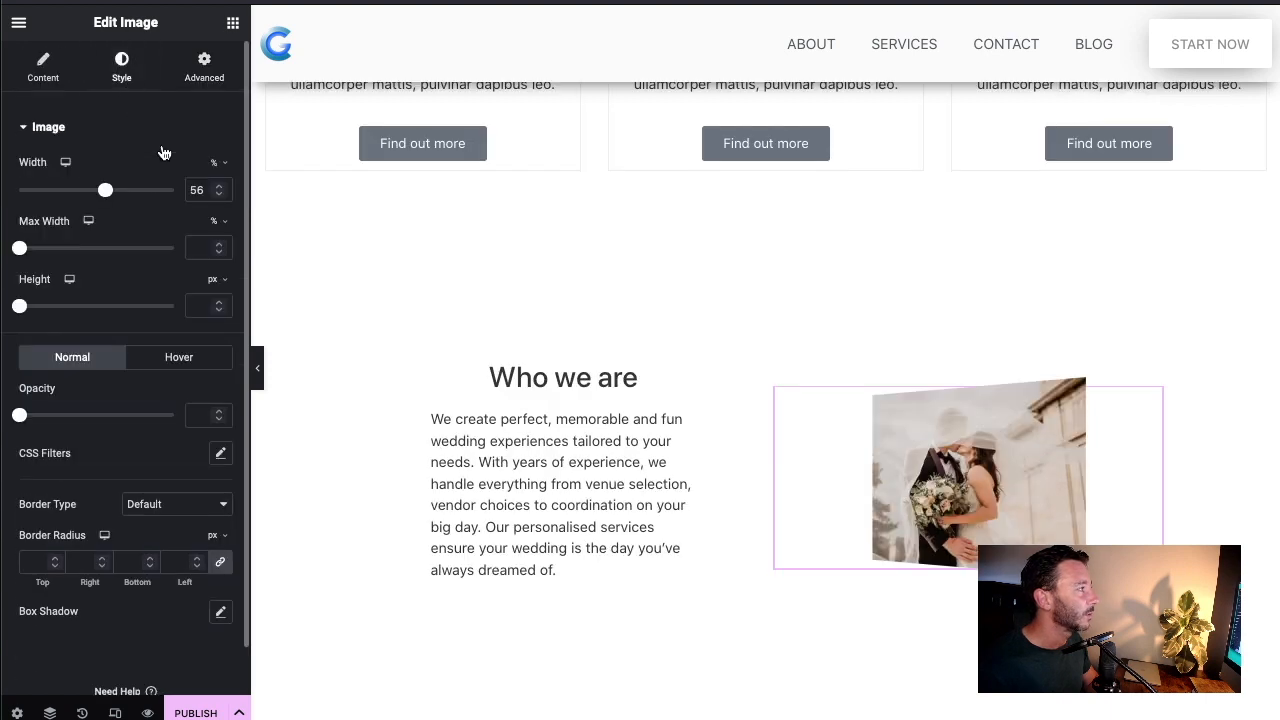
{"action": "scroll", "coordinate": [103, 350], "scroll_direction": "down", "scroll_amount": 1}
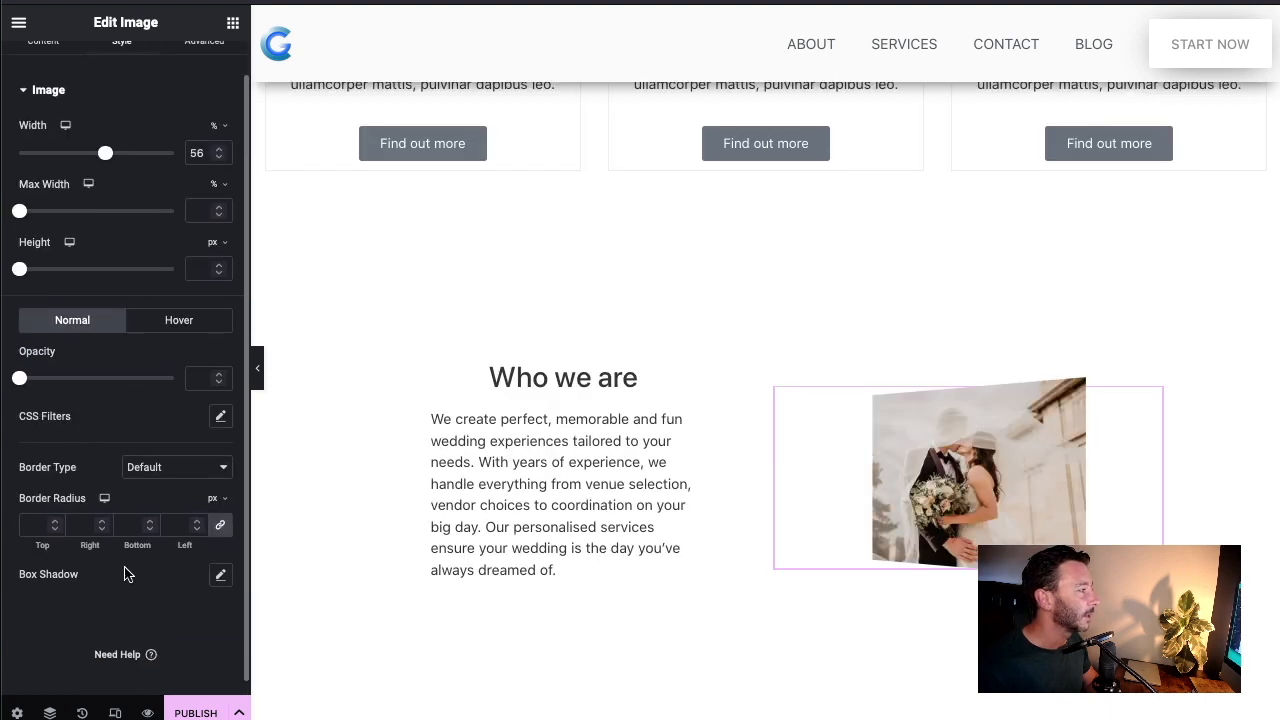
{"action": "left_click", "coordinate": [216, 575]}
{"action": "scroll", "coordinate": [147, 492], "scroll_direction": "down", "scroll_amount": 3}
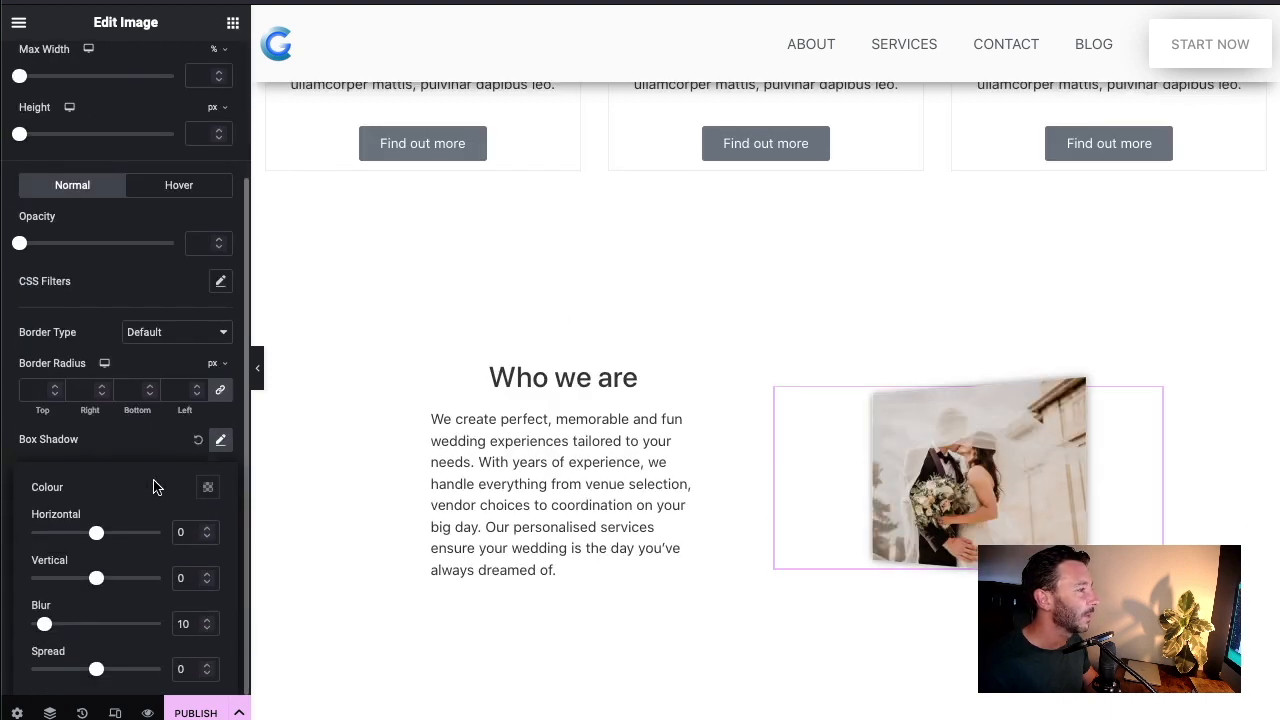
Set the couple image's box shadow to horizontal 10, vertical 8, blur 30 and spread -4, and preview the page
{"action": "left_click_drag", "start_coordinate": [98, 540], "coordinate": [101, 540]}
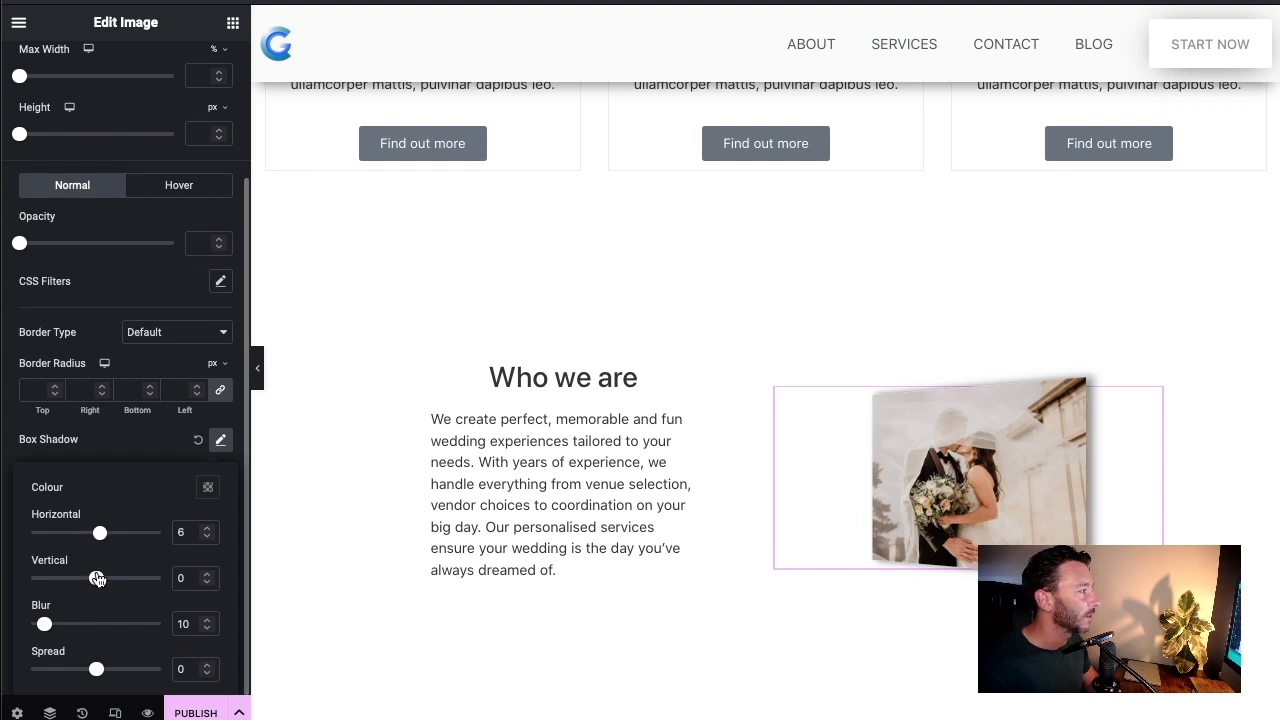
{"action": "left_click_drag", "start_coordinate": [97, 587], "coordinate": [103, 587]}
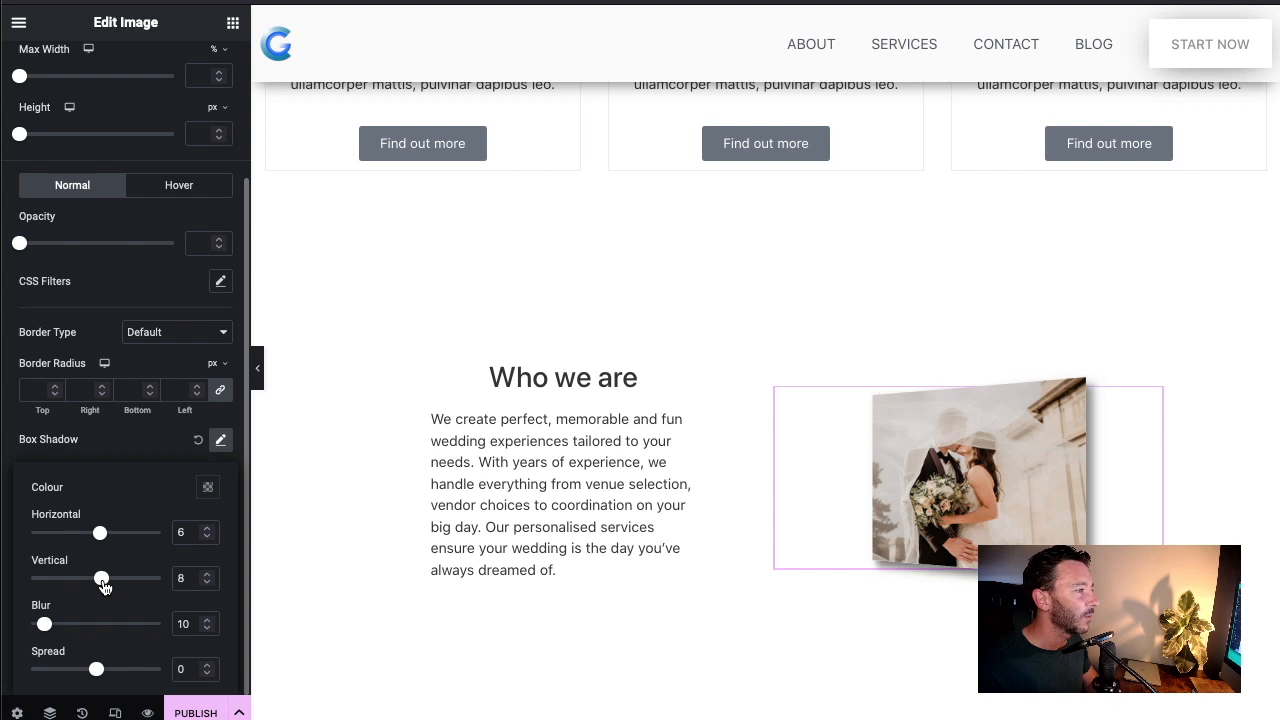
{"action": "left_click_drag", "start_coordinate": [103, 540], "coordinate": [106, 538]}
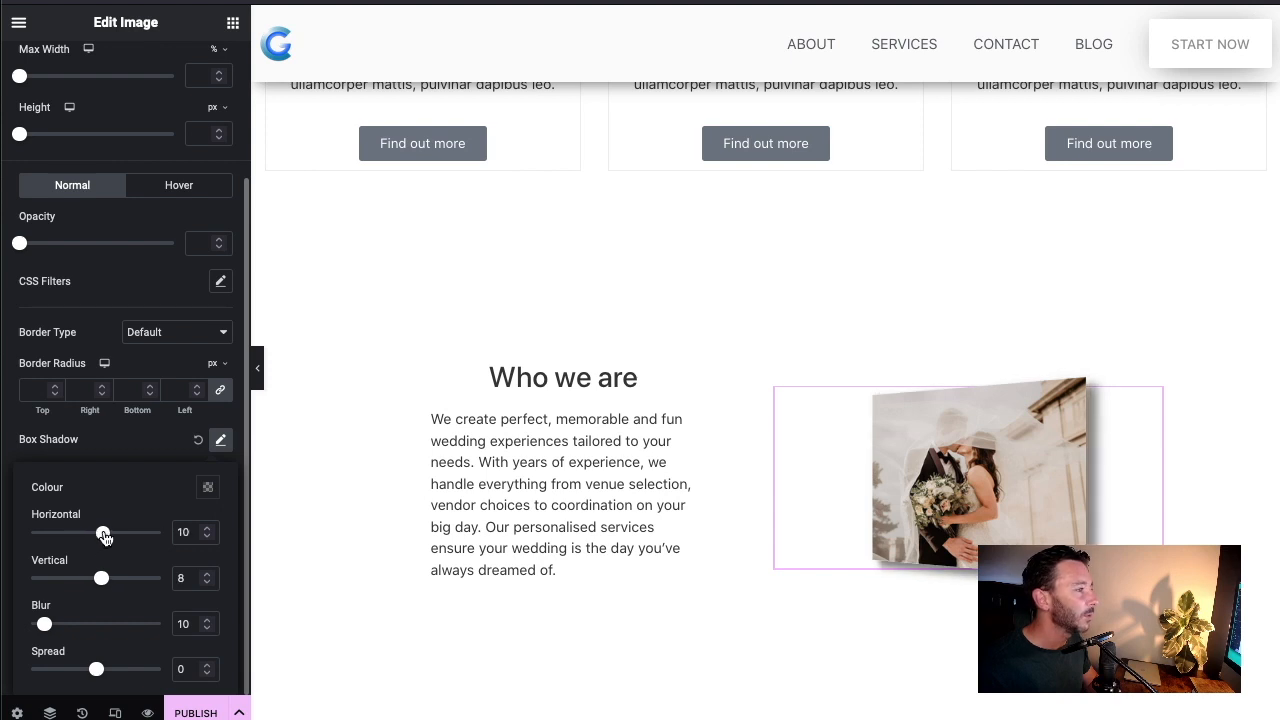
{"action": "left_click_drag", "start_coordinate": [50, 625], "coordinate": [62, 630]}
{"action": "left_click_drag", "start_coordinate": [96, 676], "coordinate": [92, 674]}
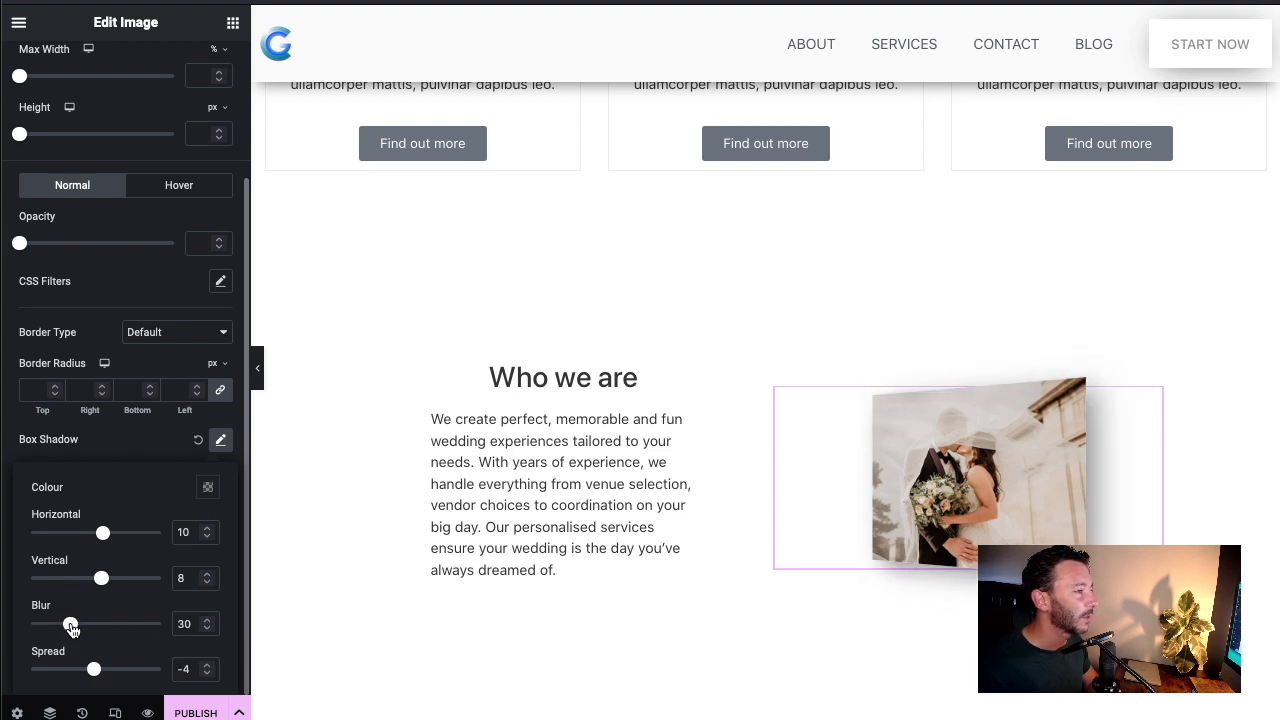
{"action": "left_click", "coordinate": [147, 713]}
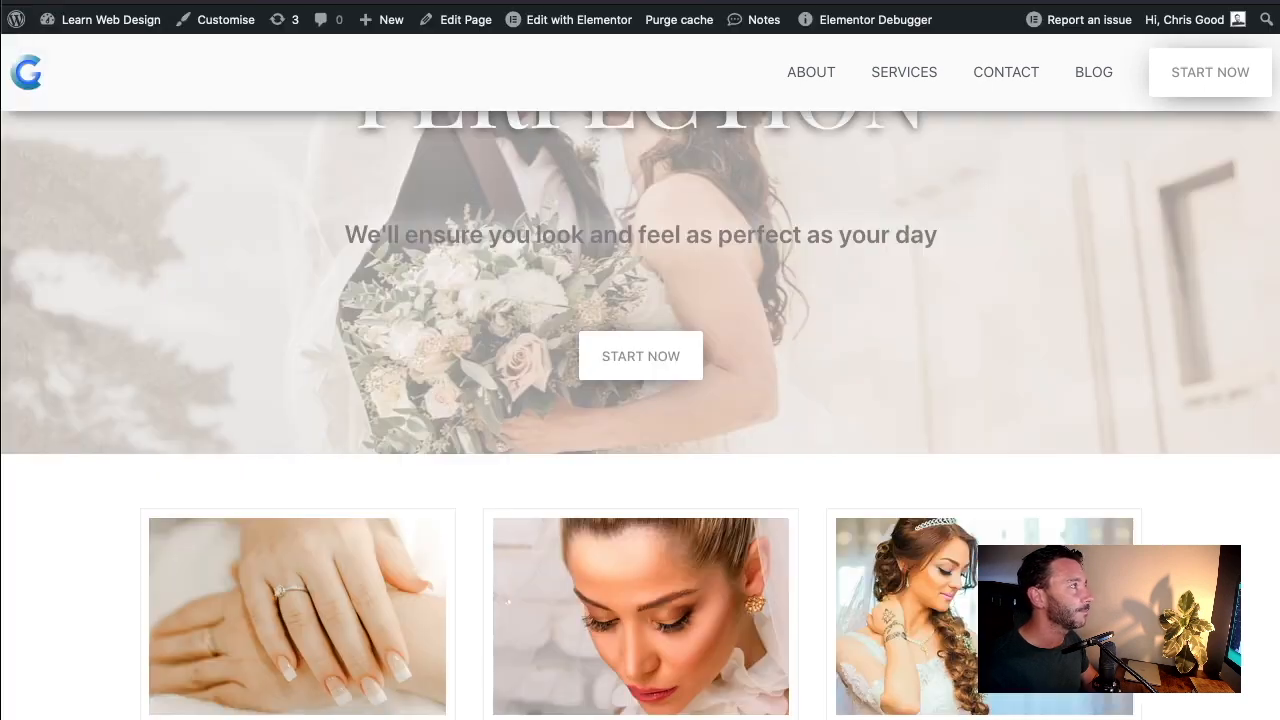
{"action": "scroll", "coordinate": [725, 521], "scroll_direction": "down", "scroll_amount": 5}
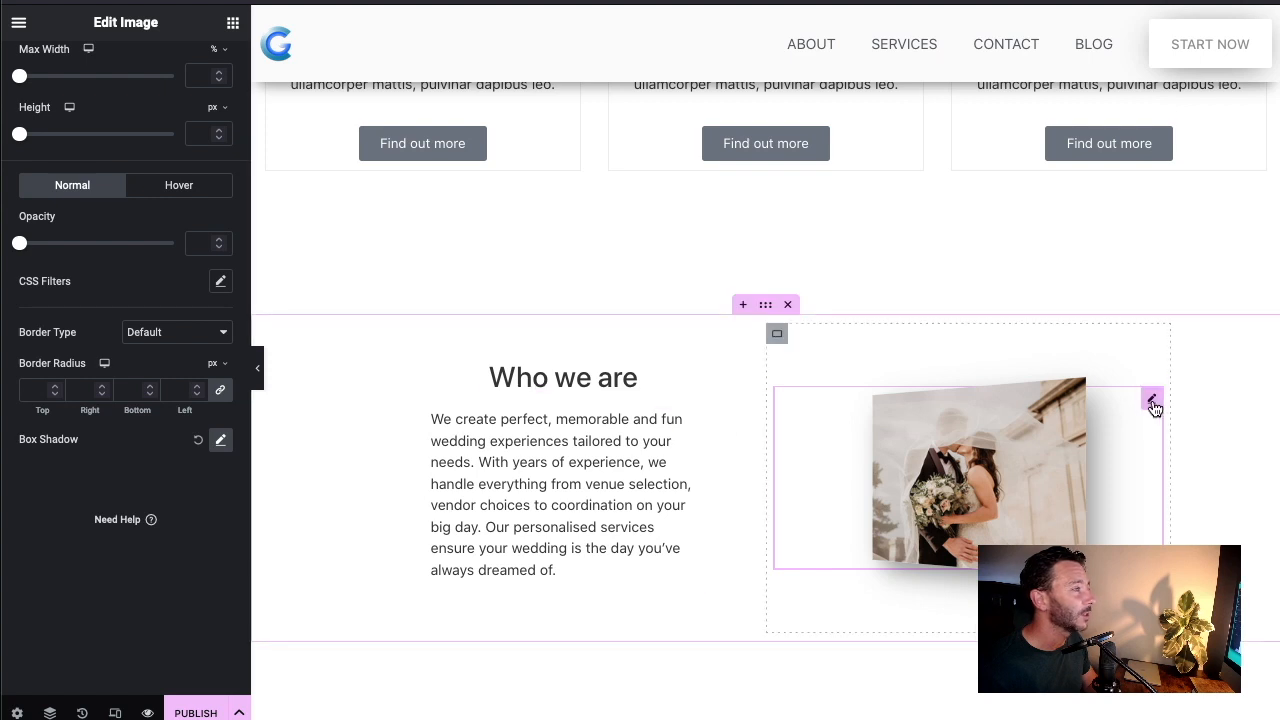
Enlarge the couple image's width to 83%
{"action": "scroll", "coordinate": [128, 275], "scroll_direction": "up", "scroll_amount": 2}
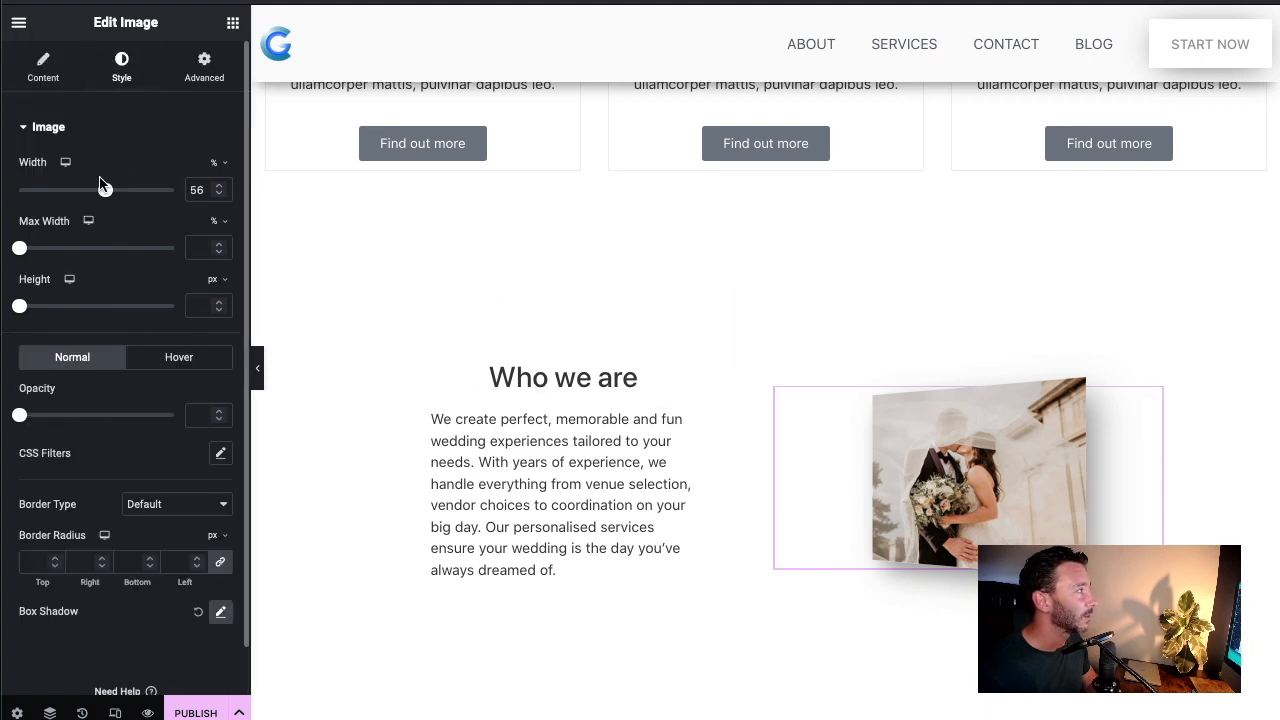
{"action": "left_click_drag", "start_coordinate": [106, 192], "coordinate": [147, 192]}
{"action": "scroll", "coordinate": [138, 355], "scroll_direction": "down", "scroll_amount": 1}
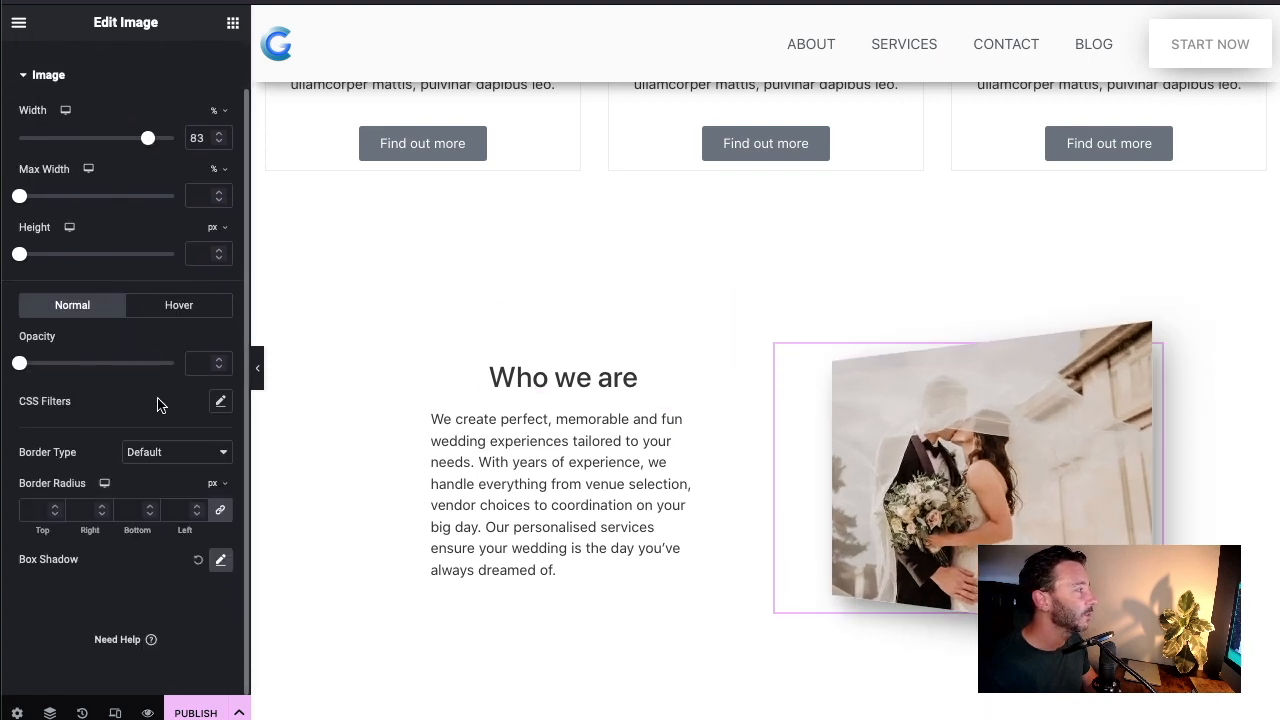
{"action": "scroll", "coordinate": [155, 480], "scroll_direction": "up", "scroll_amount": 1}
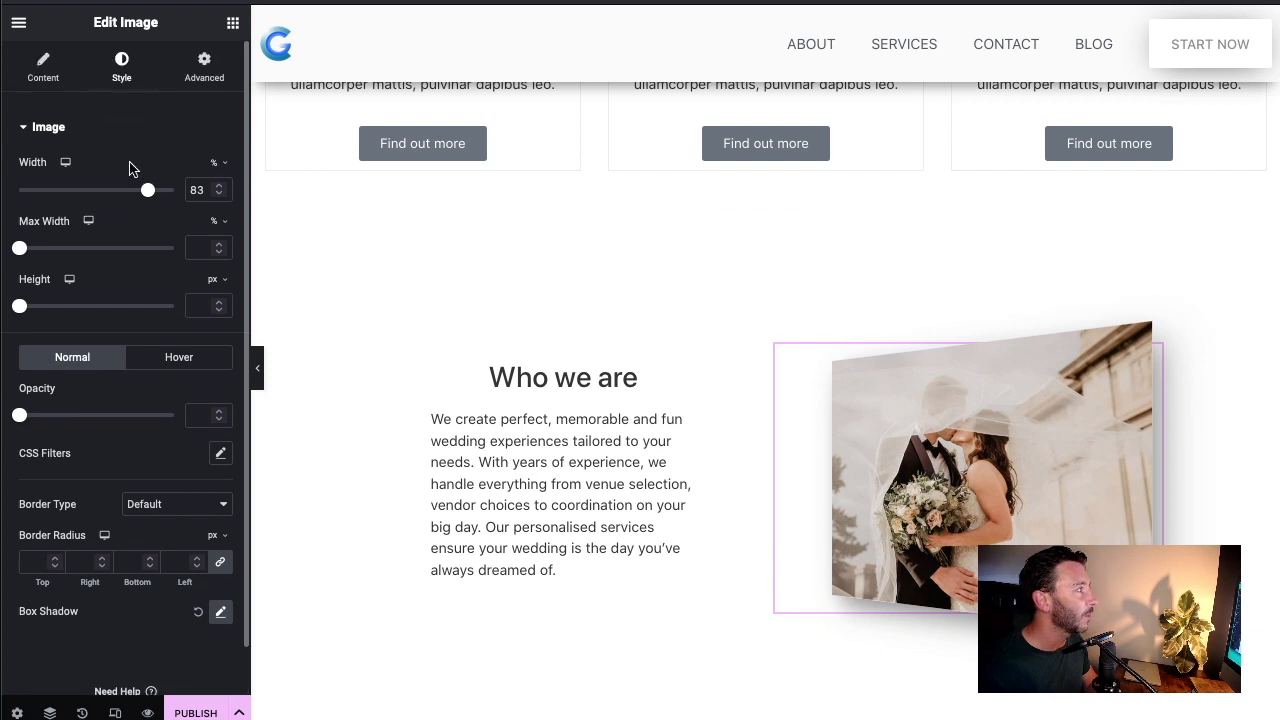
Give the couple image a 3D rotation for its hover state with Rotate X 0, Rotate Y -11 and perspective 276
{"action": "left_click", "coordinate": [200, 77]}
{"action": "scroll", "coordinate": [137, 380], "scroll_direction": "down", "scroll_amount": 10}
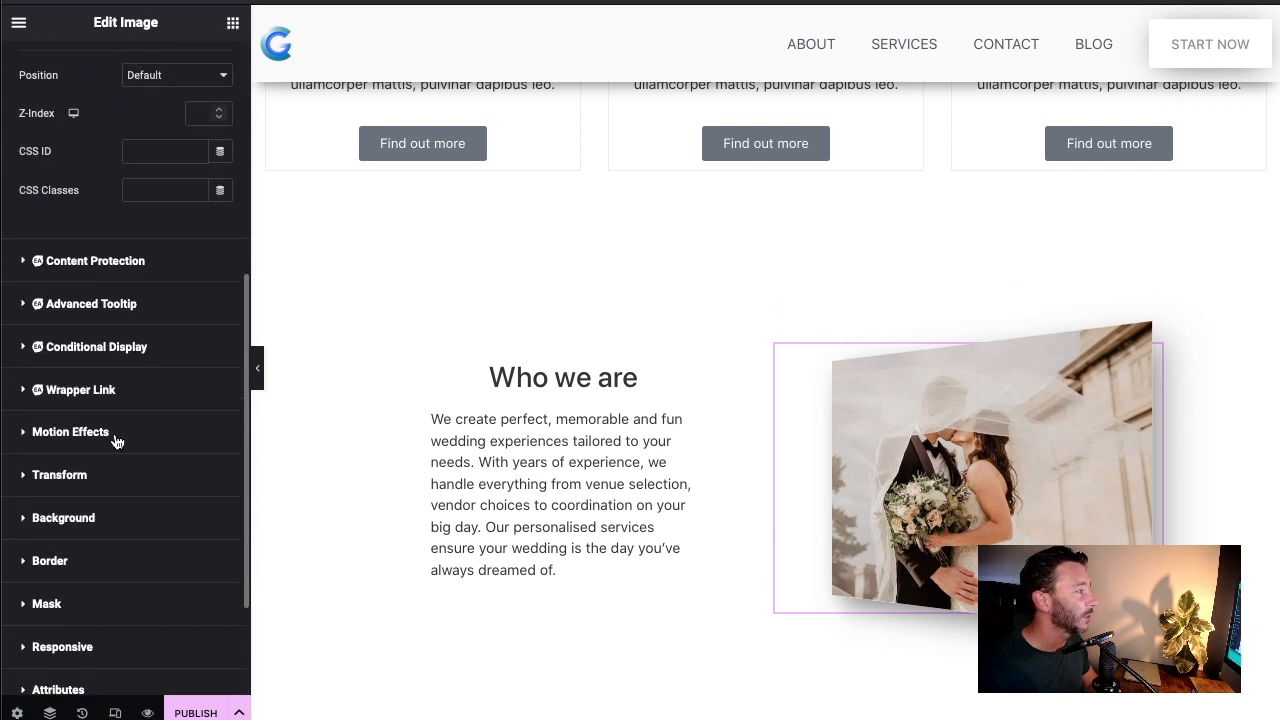
{"action": "left_click", "coordinate": [98, 484]}
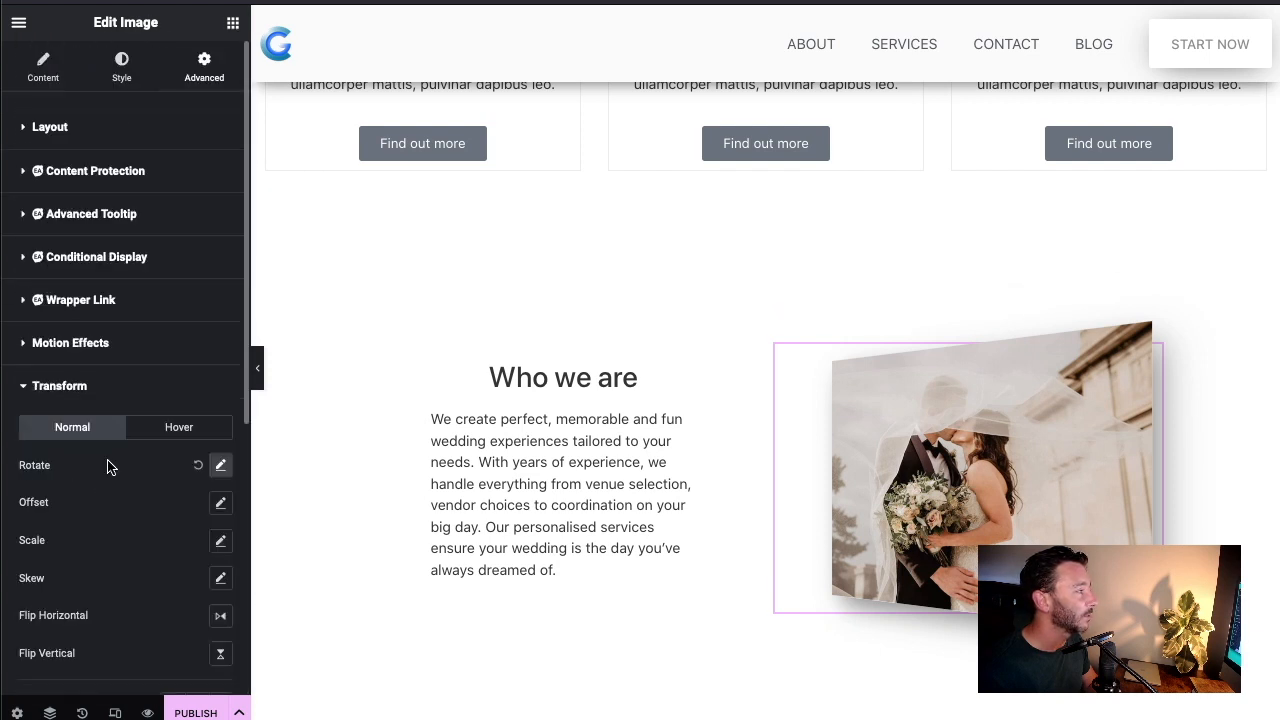
{"action": "left_click", "coordinate": [220, 467]}
{"action": "left_click", "coordinate": [168, 428]}
{"action": "left_click", "coordinate": [218, 467]}
{"action": "scroll", "coordinate": [140, 457], "scroll_direction": "down", "scroll_amount": 3}
{"action": "left_click", "coordinate": [195, 404]}
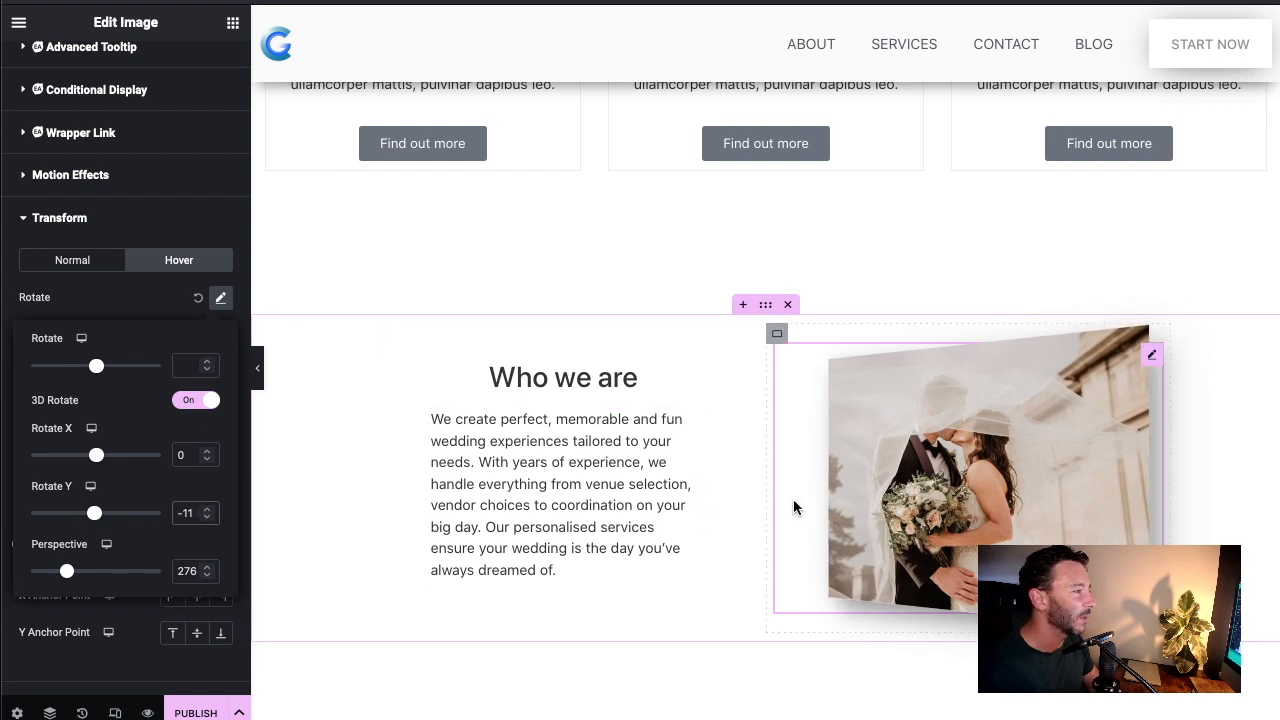
Examine the live page, especially how the enlarged, rotated couple image and its shadow look beside the Who we are text
{"action": "left_click", "coordinate": [314, 486]}
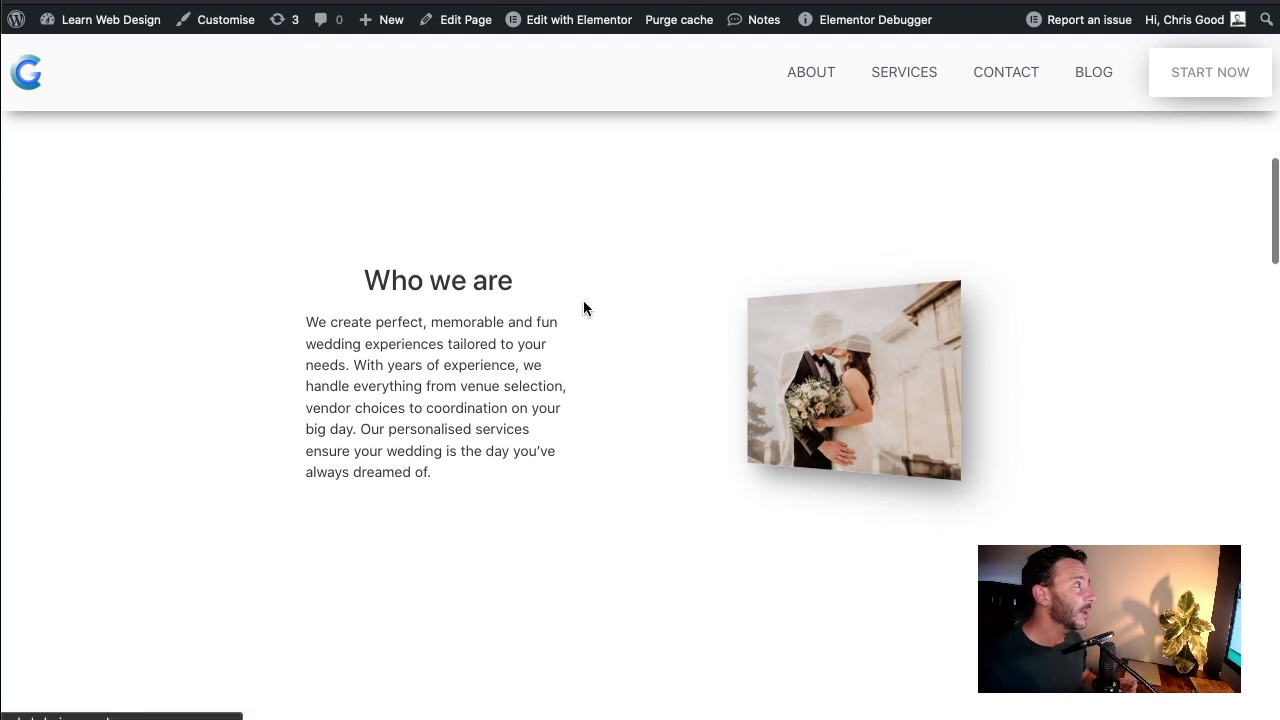
{"action": "scroll", "coordinate": [604, 294], "scroll_direction": "up", "scroll_amount": 2}
{"action": "scroll", "coordinate": [614, 286], "scroll_direction": "down", "scroll_amount": 2}
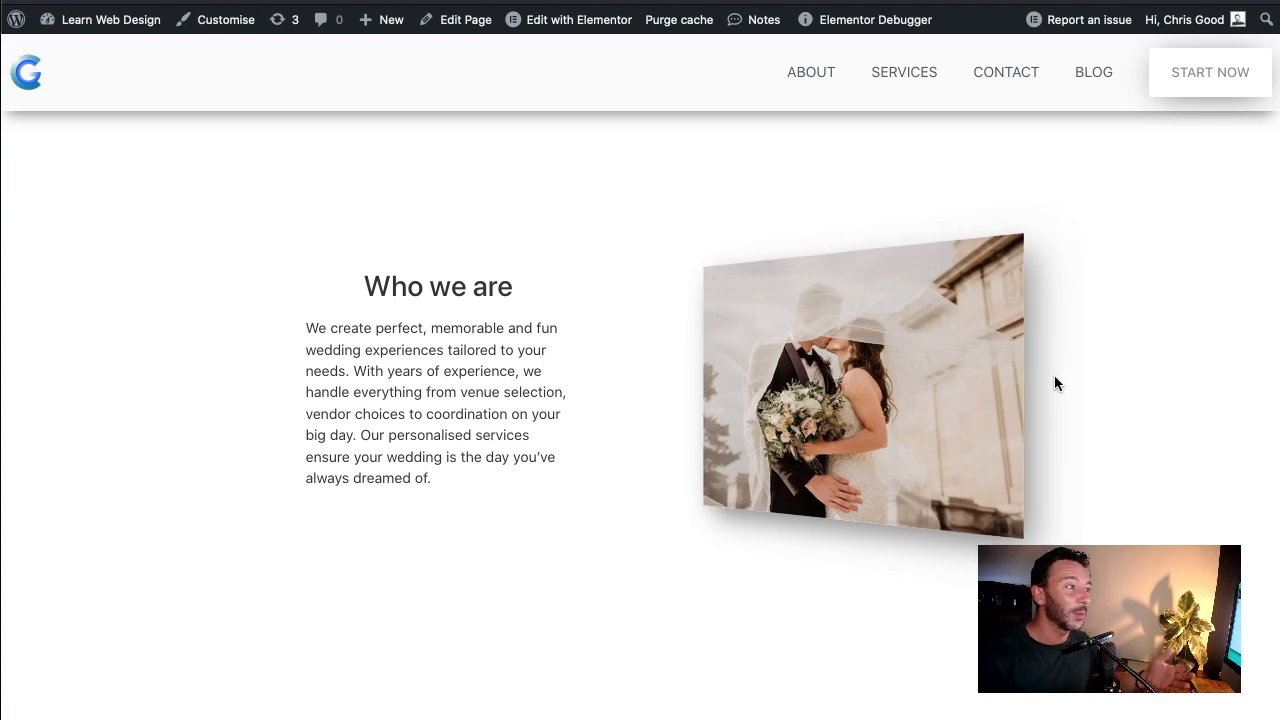
{"action": "scroll", "coordinate": [751, 397], "scroll_direction": "up", "scroll_amount": 12}
{"action": "scroll", "coordinate": [614, 386], "scroll_direction": "down", "scroll_amount": 15}
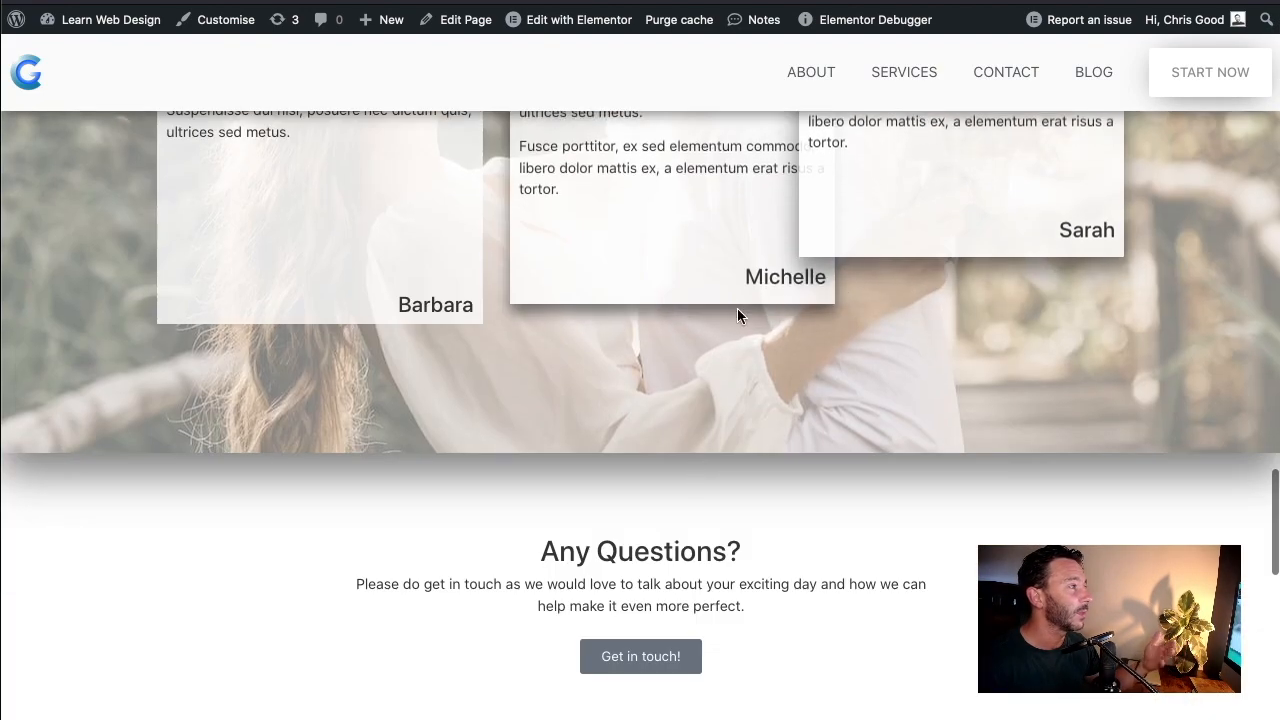
{"action": "scroll", "coordinate": [731, 395], "scroll_direction": "down", "scroll_amount": 6}
{"action": "scroll", "coordinate": [670, 407], "scroll_direction": "up", "scroll_amount": 15}
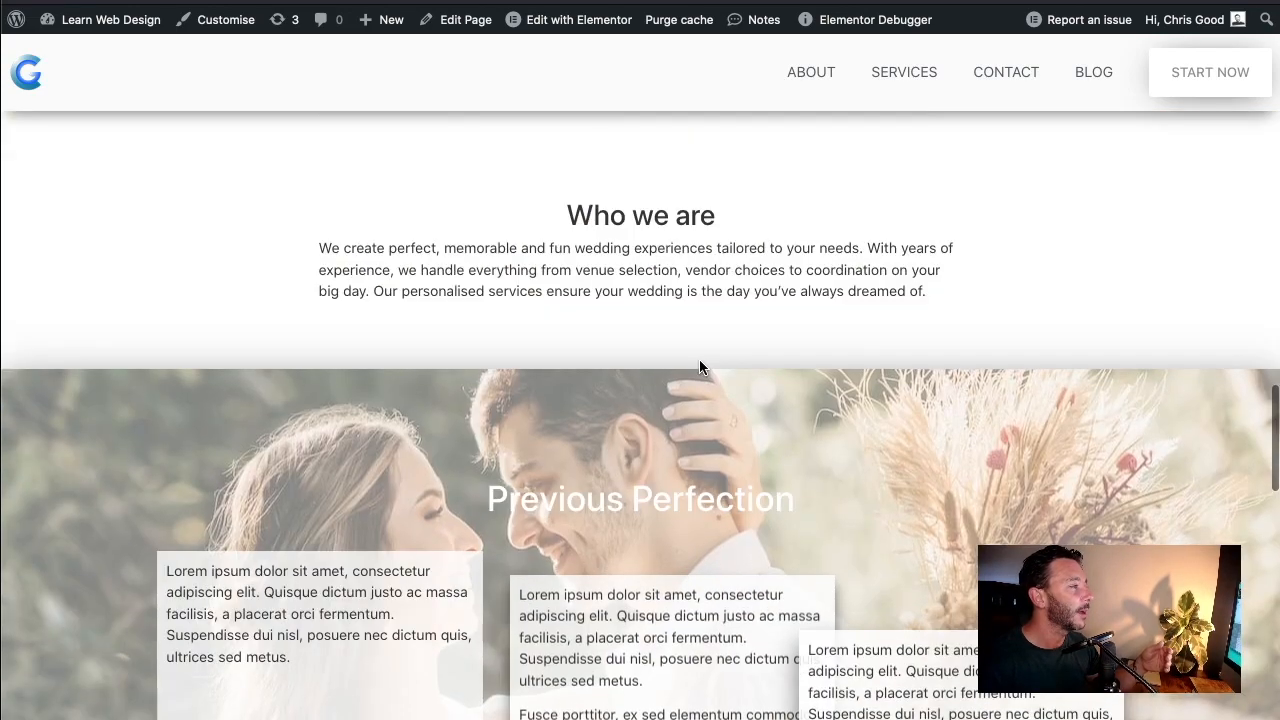
{"action": "scroll", "coordinate": [790, 374], "scroll_direction": "up", "scroll_amount": 3}
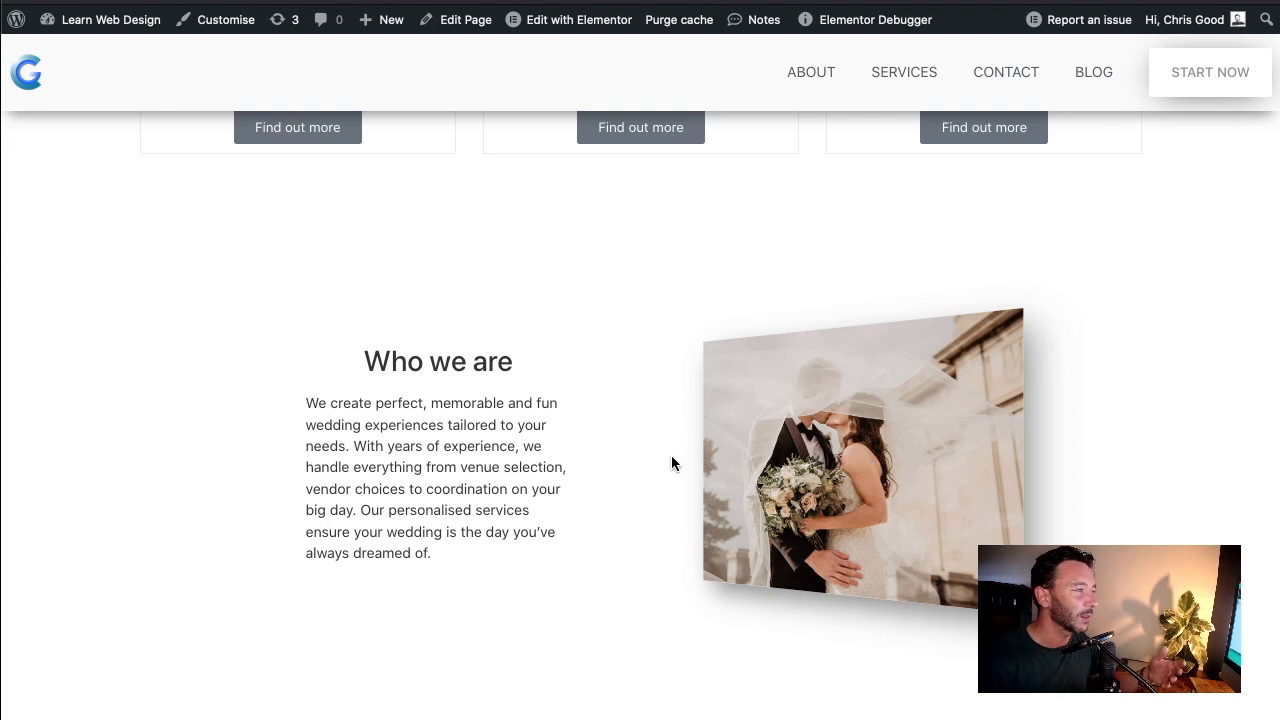
{"action": "scroll", "coordinate": [650, 455], "scroll_direction": "up", "scroll_amount": 1}
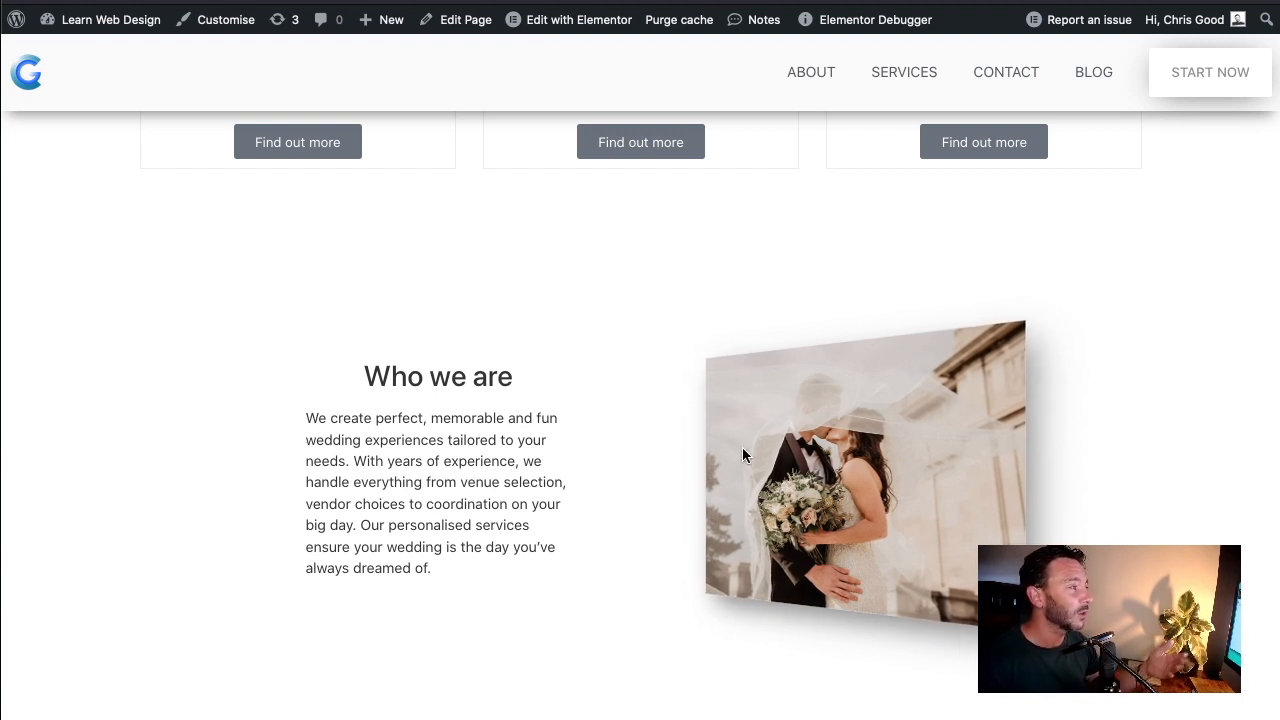
{"action": "scroll", "coordinate": [740, 455], "scroll_direction": "down", "scroll_amount": 1}
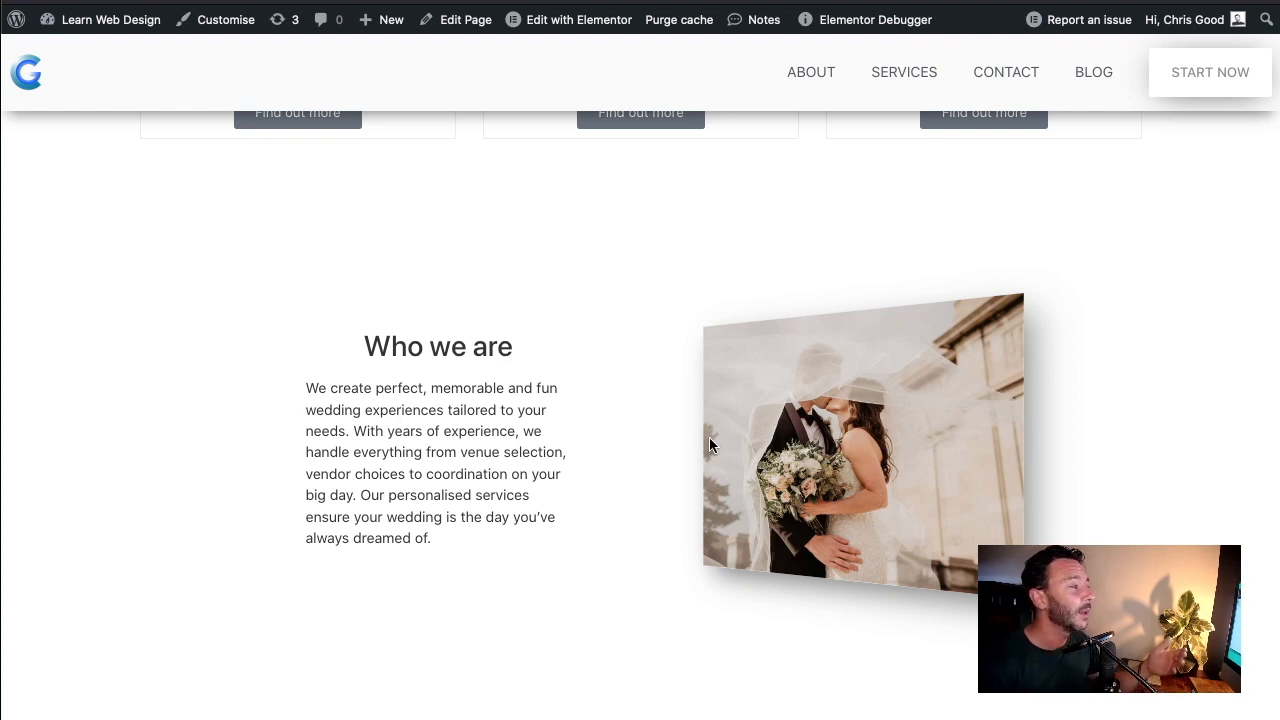
{"action": "scroll", "coordinate": [709, 440], "scroll_direction": "down", "scroll_amount": 4}
{"action": "scroll", "coordinate": [634, 423], "scroll_direction": "up", "scroll_amount": 3}
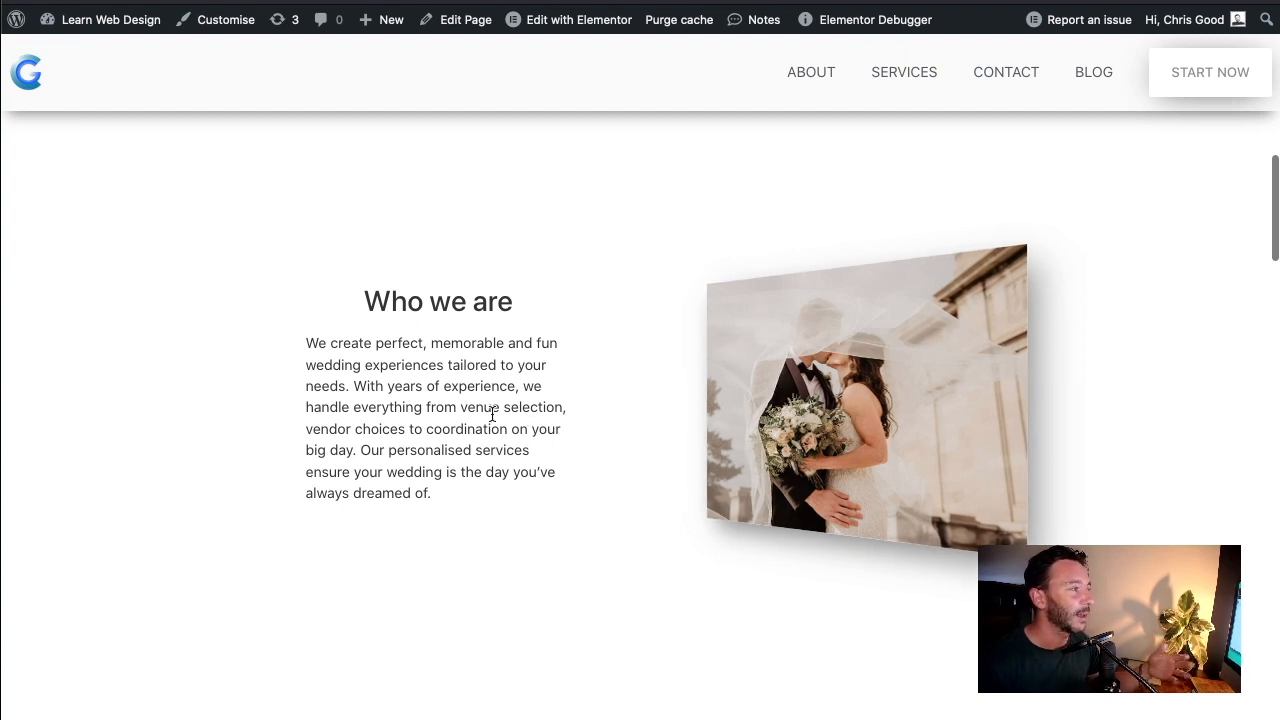
{"action": "scroll", "coordinate": [513, 495], "scroll_direction": "down", "scroll_amount": 1}
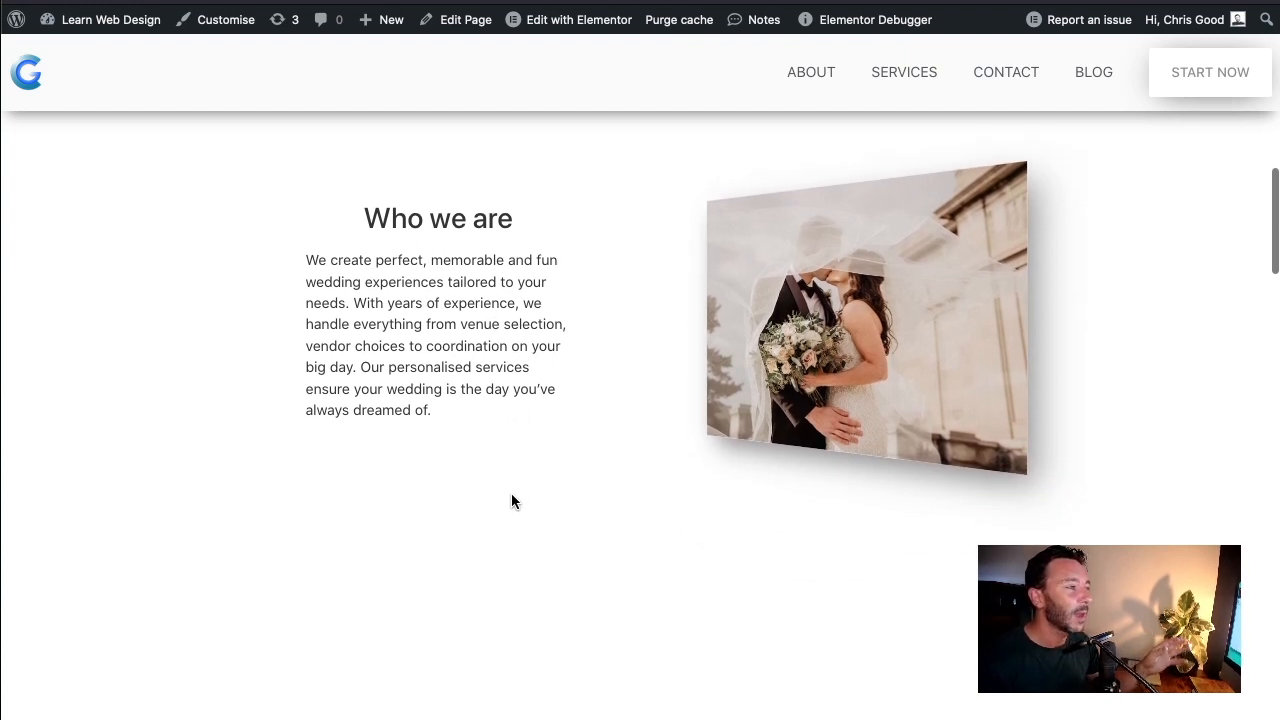
{"action": "scroll", "coordinate": [512, 495], "scroll_direction": "up", "scroll_amount": 3}
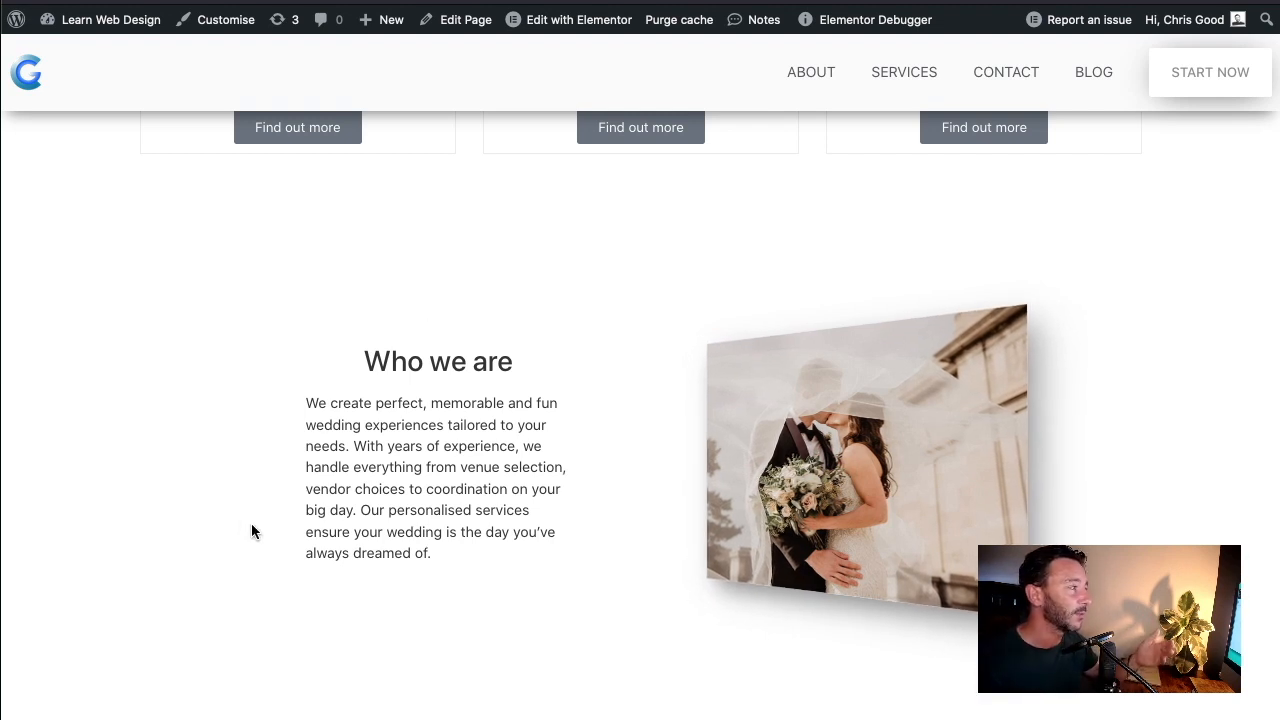
Review the shadow and depth effects on the live page's hero, service cards, couple image and Previous Perfection testimonials
{"action": "left_click", "coordinate": [825, 462]}
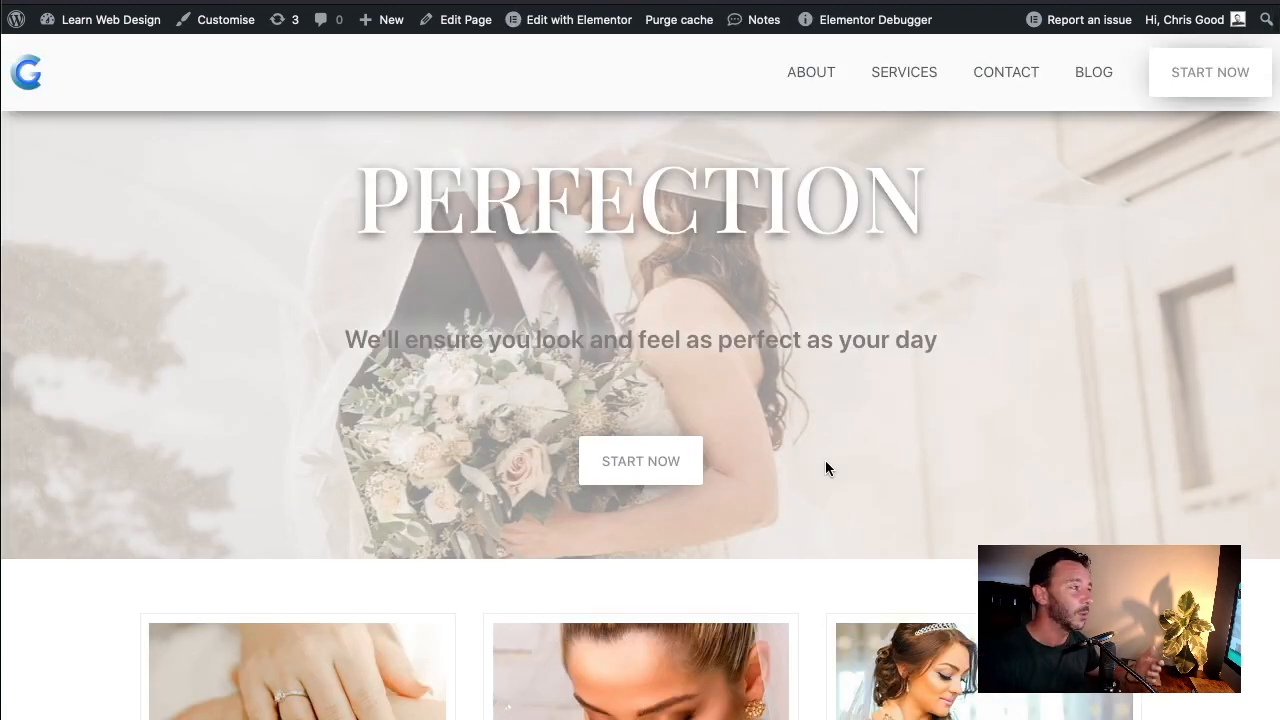
{"action": "scroll", "coordinate": [834, 357], "scroll_direction": "down", "scroll_amount": 2}
{"action": "scroll", "coordinate": [834, 360], "scroll_direction": "down", "scroll_amount": 5}
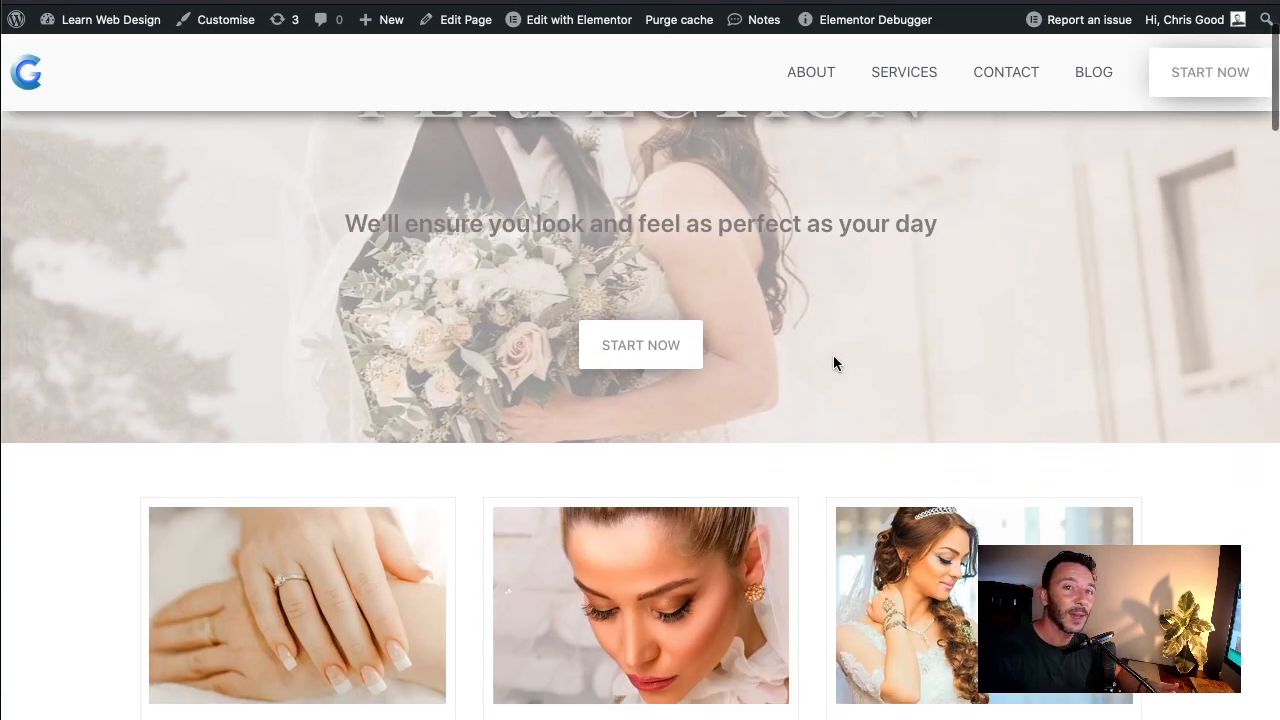
{"action": "scroll", "coordinate": [817, 358], "scroll_direction": "down", "scroll_amount": 2}
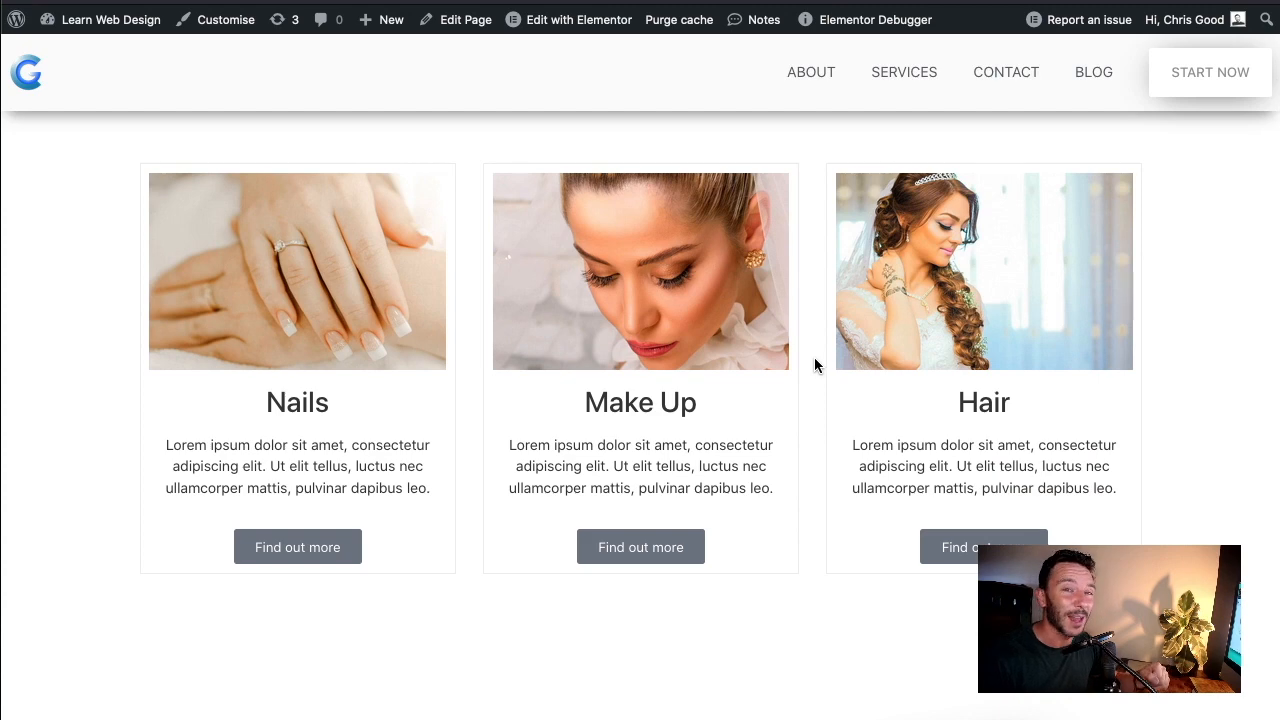
{"action": "scroll", "coordinate": [812, 366], "scroll_direction": "up", "scroll_amount": 2}
{"action": "scroll", "coordinate": [816, 370], "scroll_direction": "up", "scroll_amount": 2}
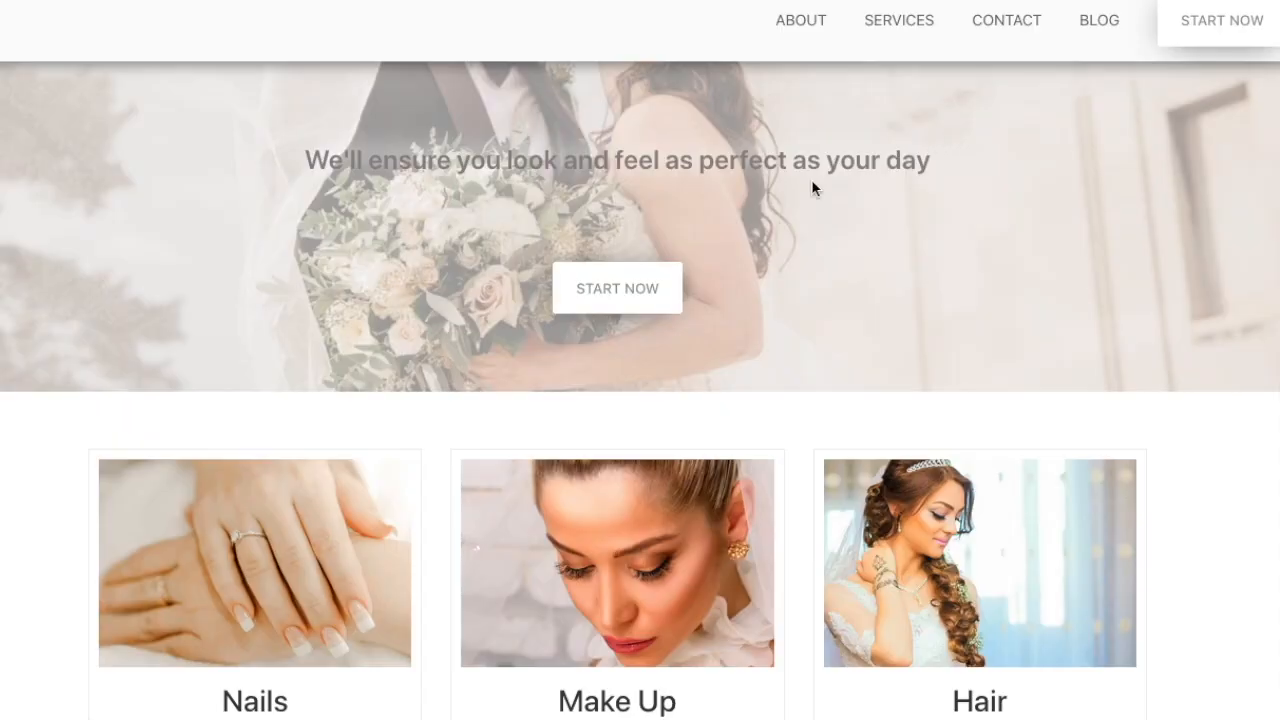
{"action": "scroll", "coordinate": [811, 189], "scroll_direction": "down", "scroll_amount": 3}
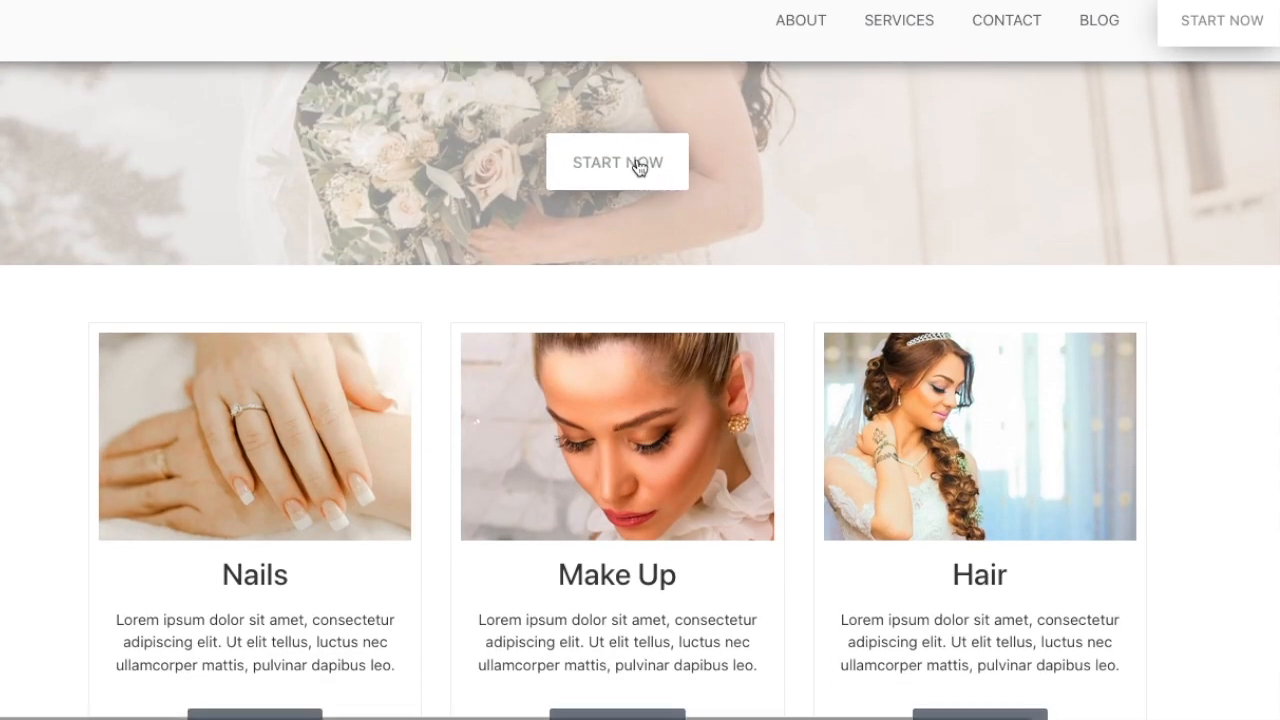
{"action": "scroll", "coordinate": [573, 276], "scroll_direction": "down", "scroll_amount": 2}
{"action": "scroll", "coordinate": [510, 369], "scroll_direction": "down", "scroll_amount": 1}
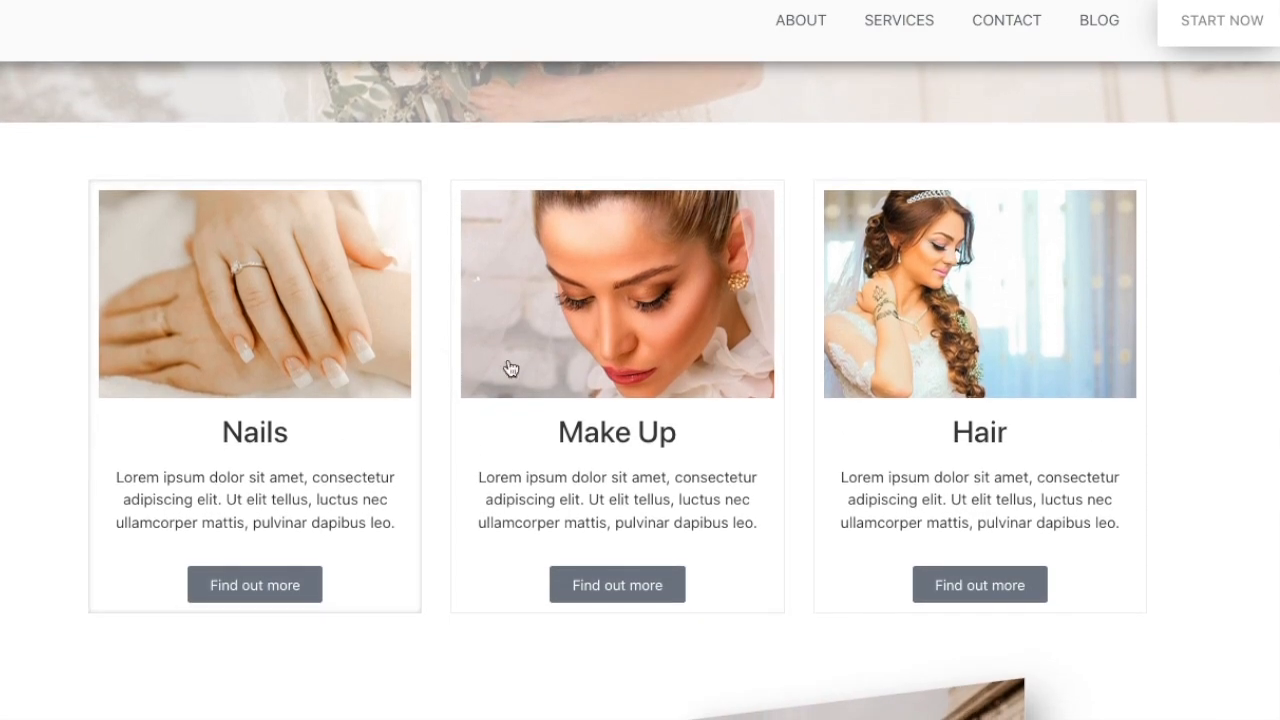
{"action": "scroll", "coordinate": [852, 345], "scroll_direction": "down", "scroll_amount": 2}
{"action": "scroll", "coordinate": [885, 348], "scroll_direction": "down", "scroll_amount": 3}
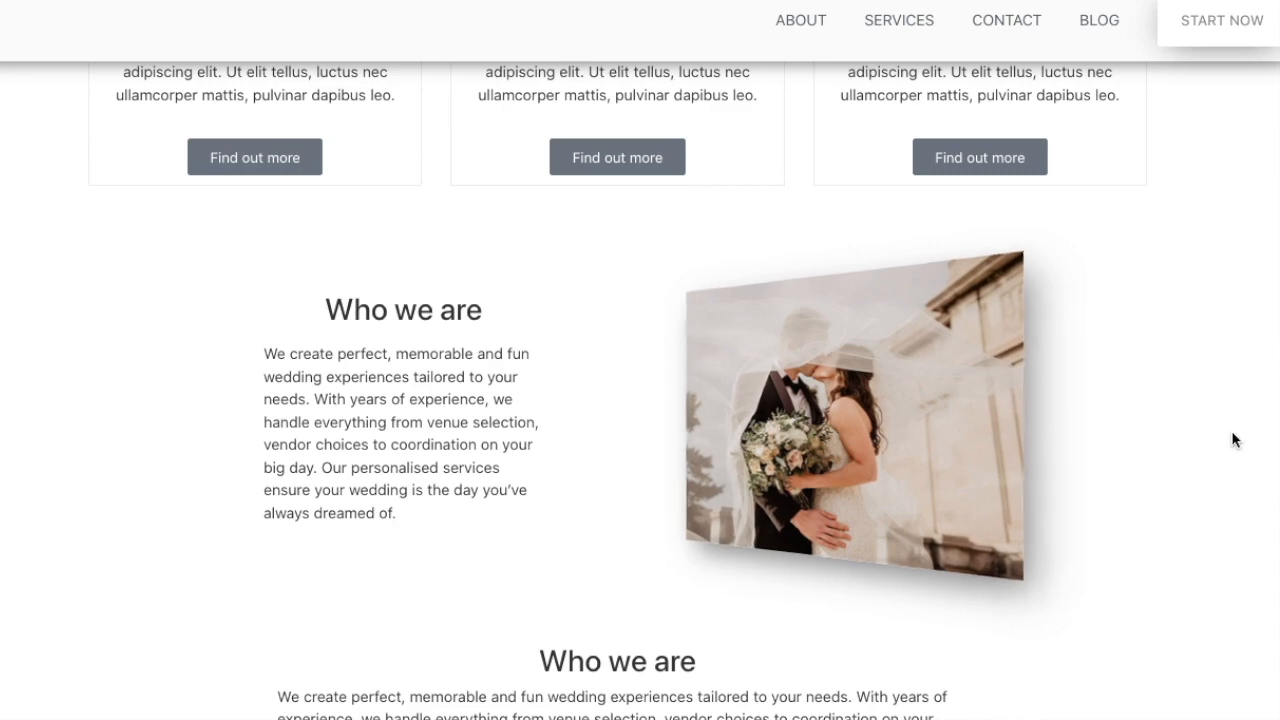
{"action": "scroll", "coordinate": [630, 421], "scroll_direction": "down", "scroll_amount": 10}
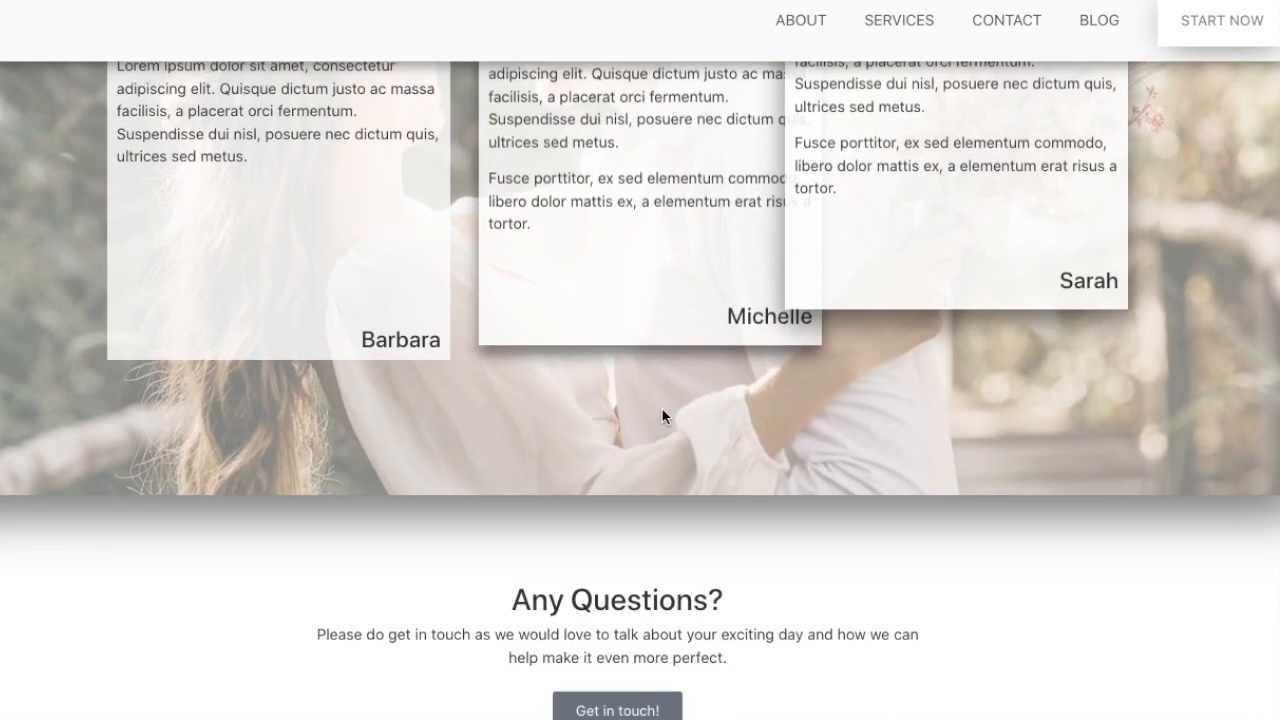
{"action": "scroll", "coordinate": [663, 417], "scroll_direction": "up", "scroll_amount": 3}
{"action": "scroll", "coordinate": [696, 407], "scroll_direction": "up", "scroll_amount": 2}
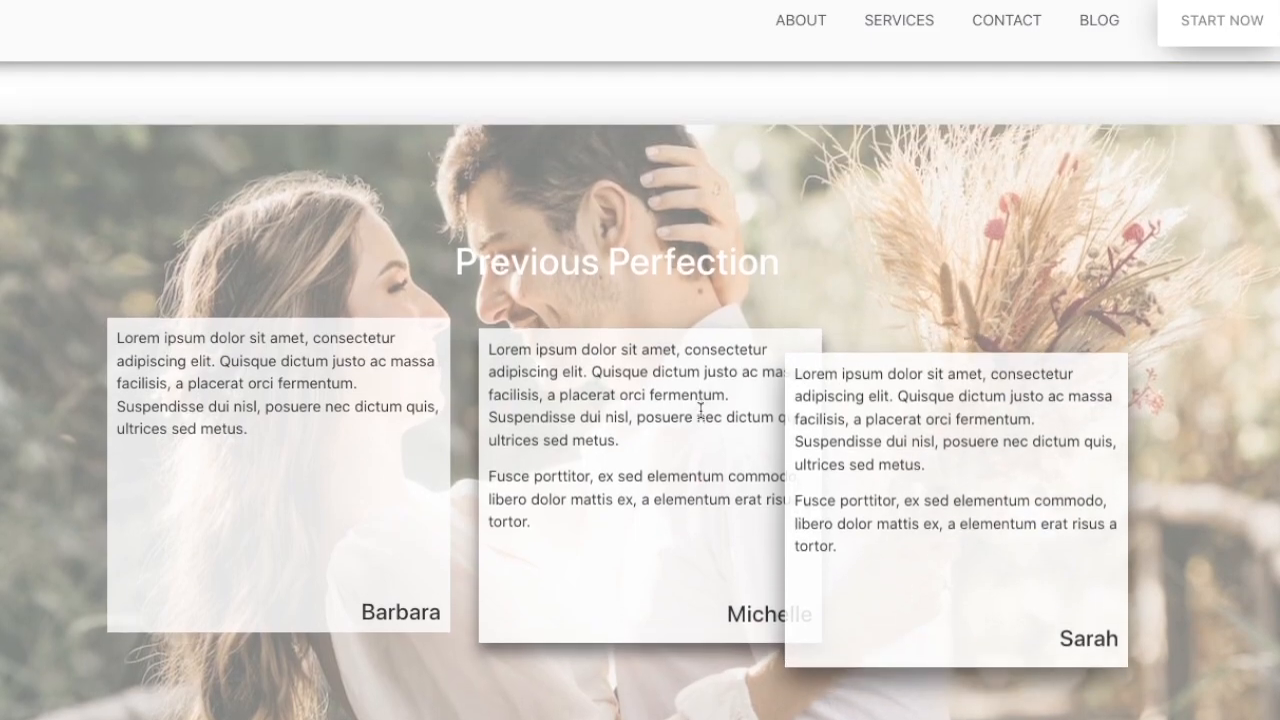